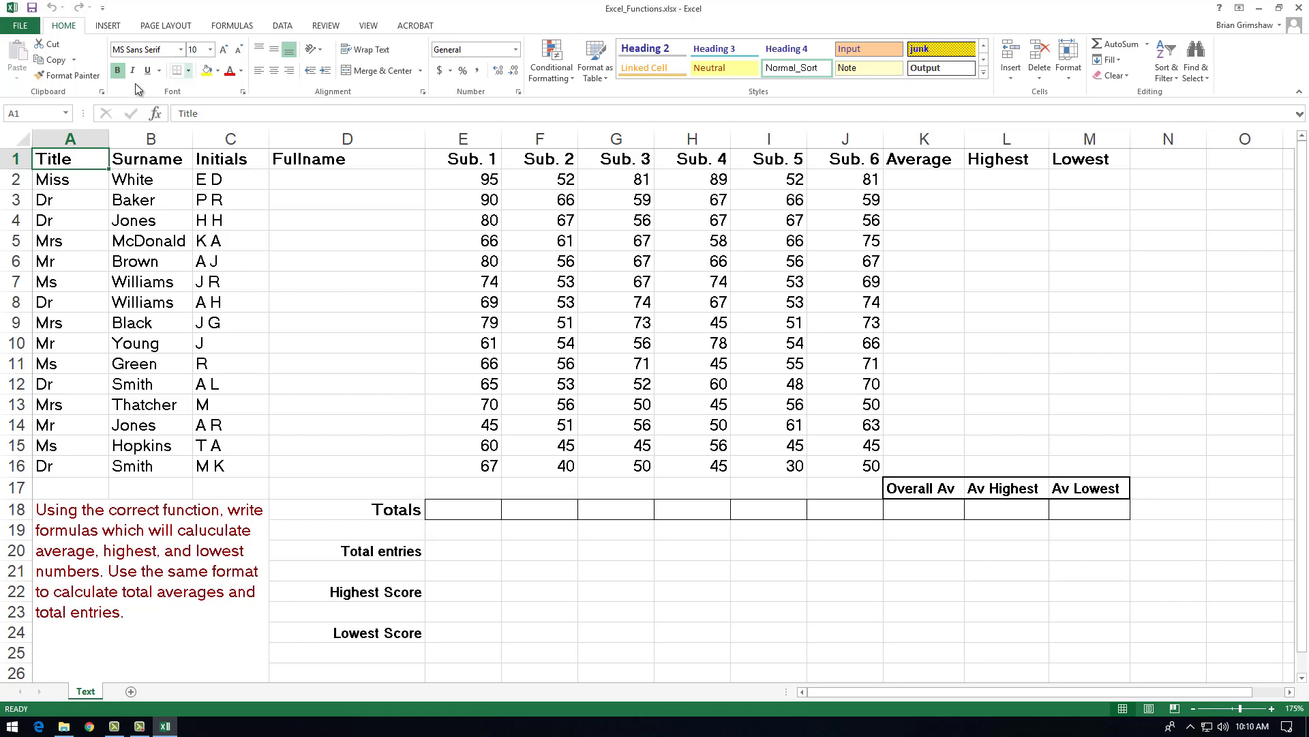
Step: Examine the Sub. 1 to Sub. 6 scores in E2:J2 that feed the first cell of the Average column
click(925, 179)
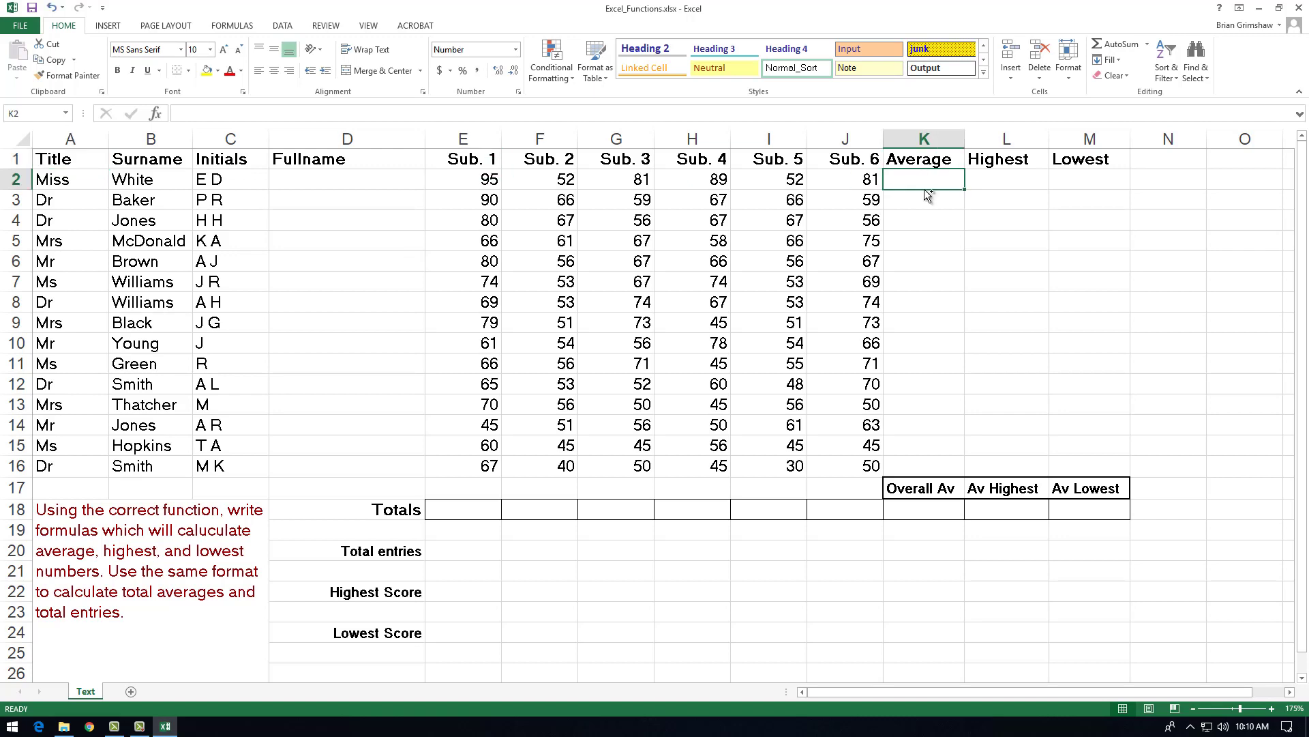
ctrl+scroll(716, 336, up, 1)
ctrl+scroll(716, 337, up, 2)
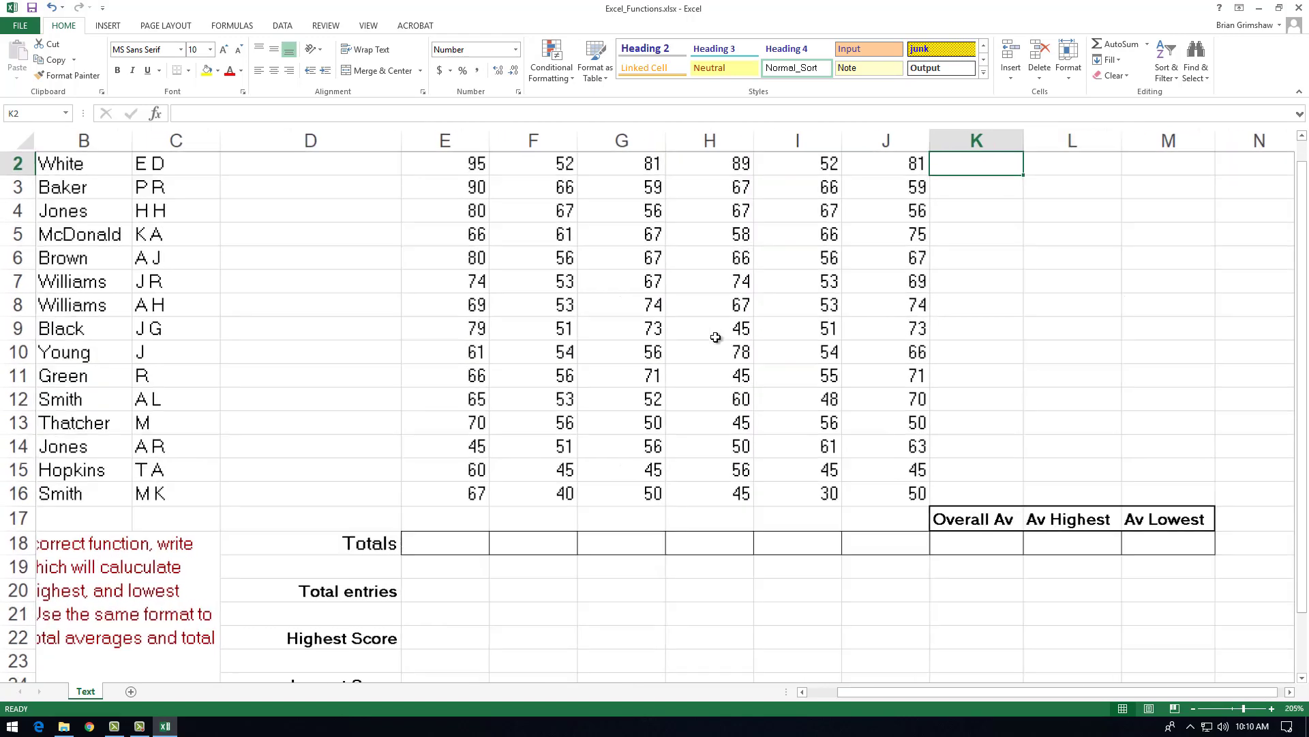
ctrl+scroll(845, 302, up, 1)
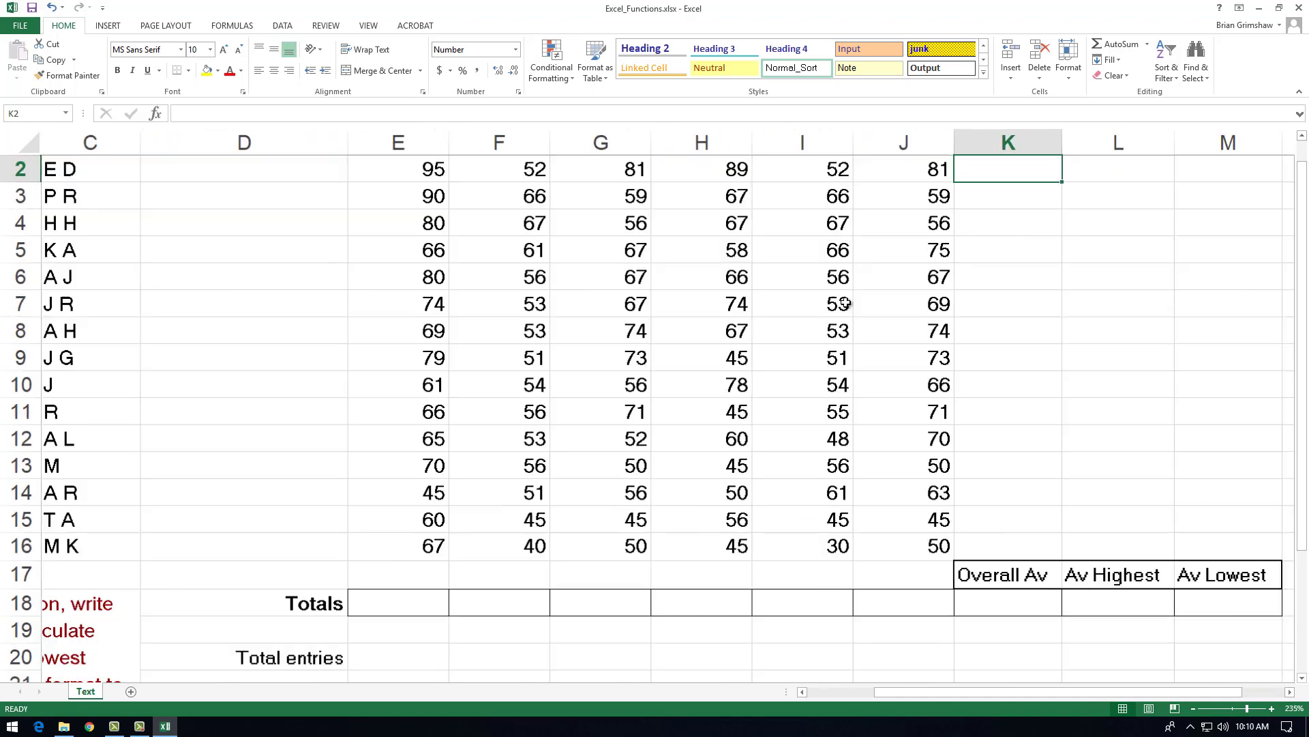
drag(956, 694, 993, 694)
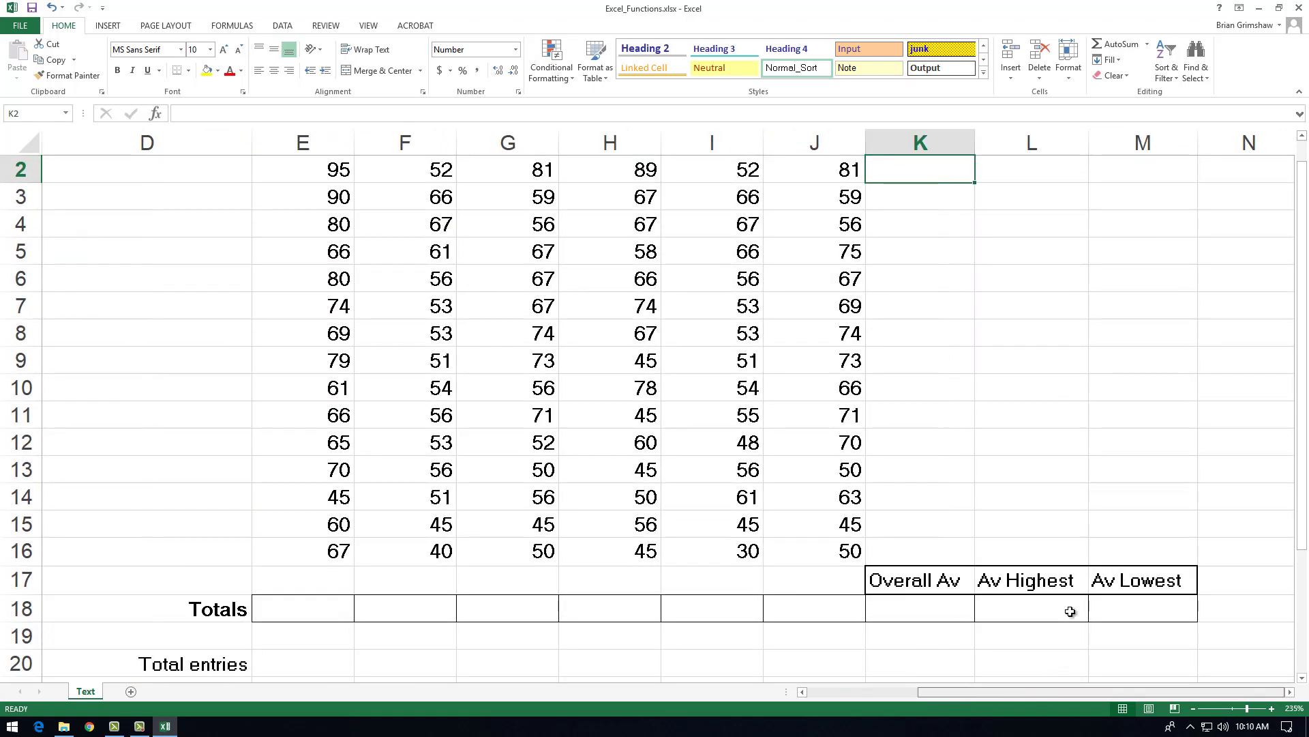
scroll(1121, 351, up, 1)
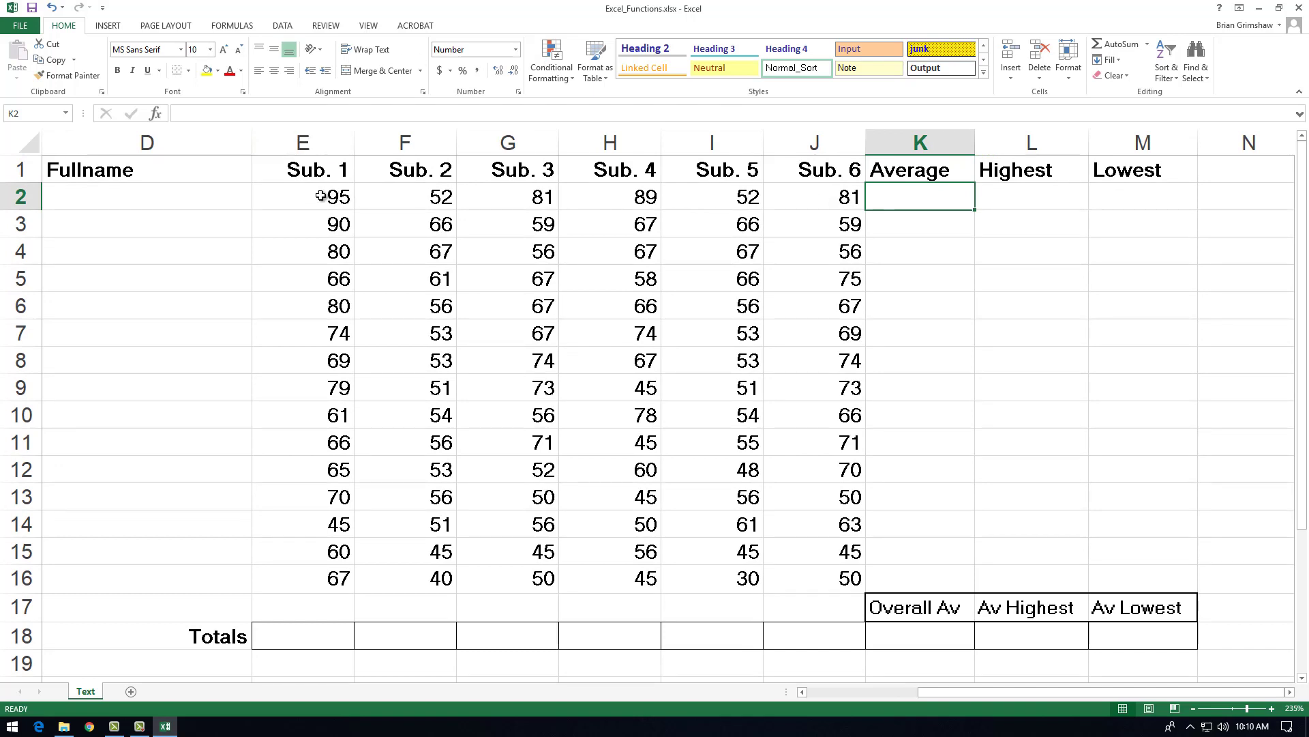
drag(329, 197, 808, 203)
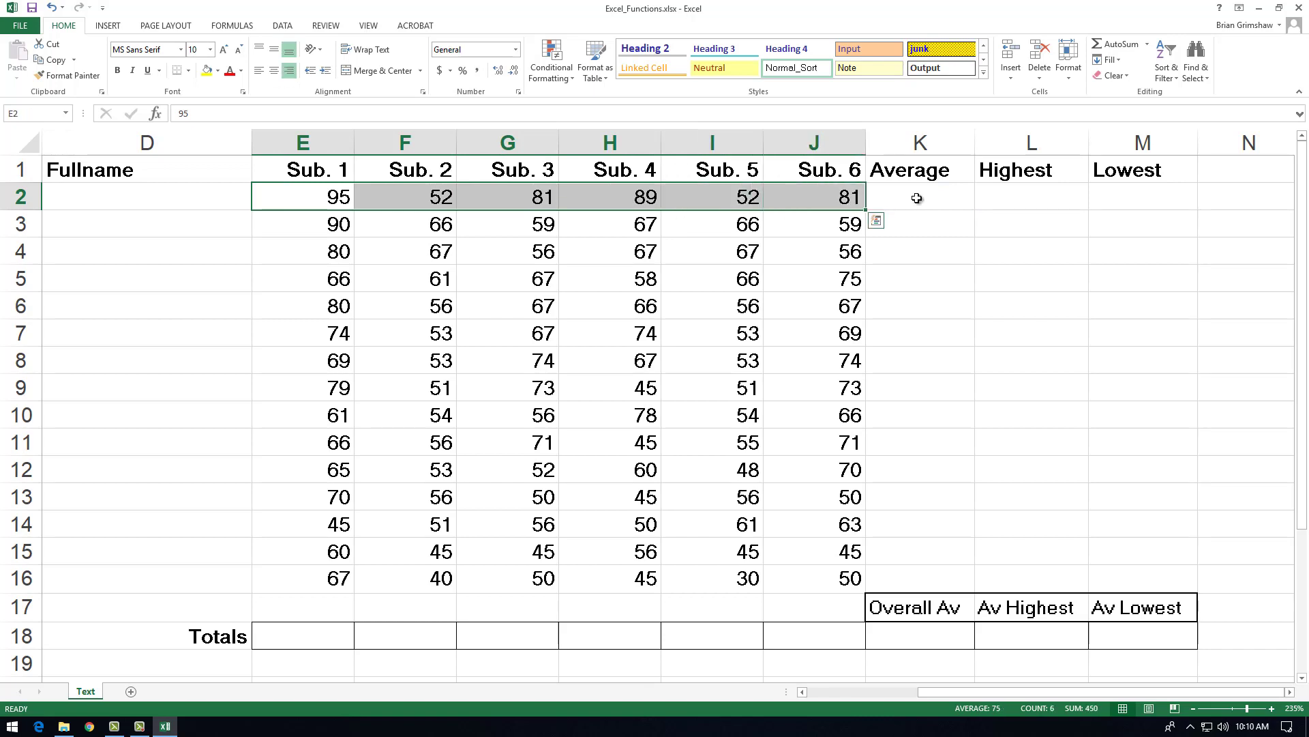
click(917, 197)
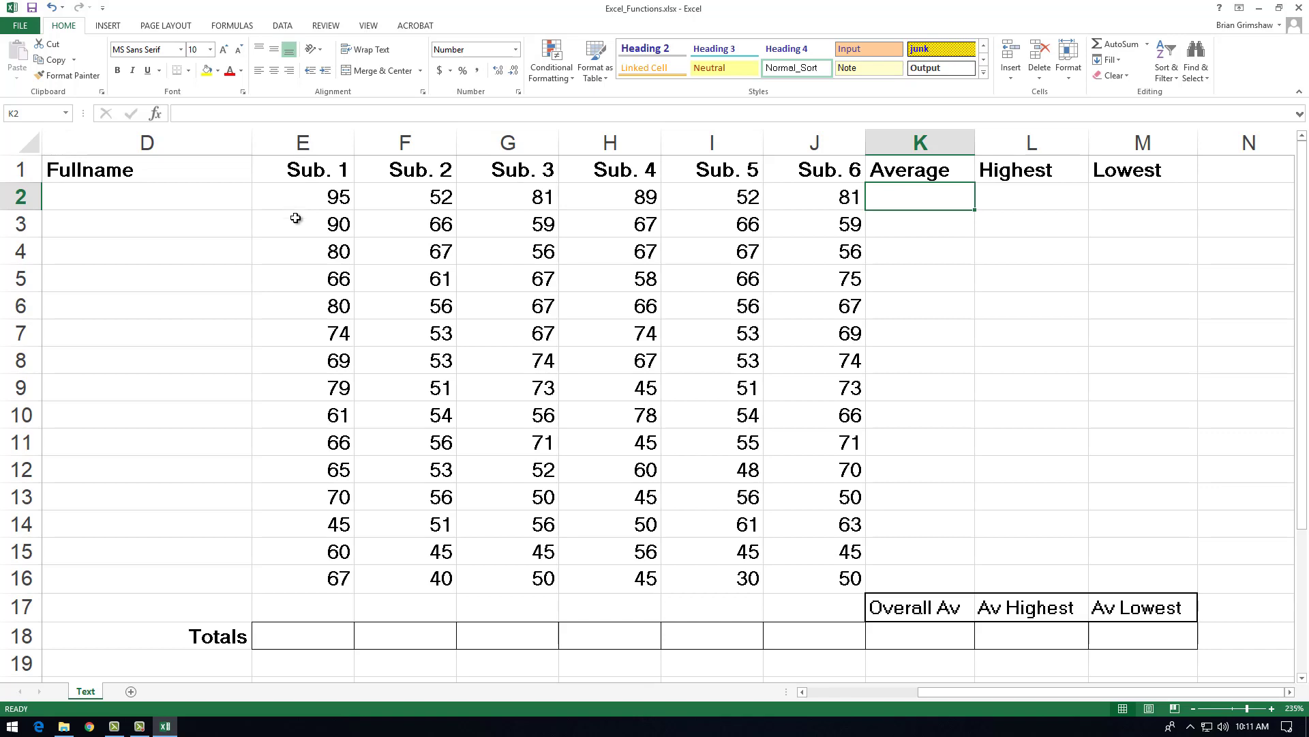
drag(304, 193, 818, 191)
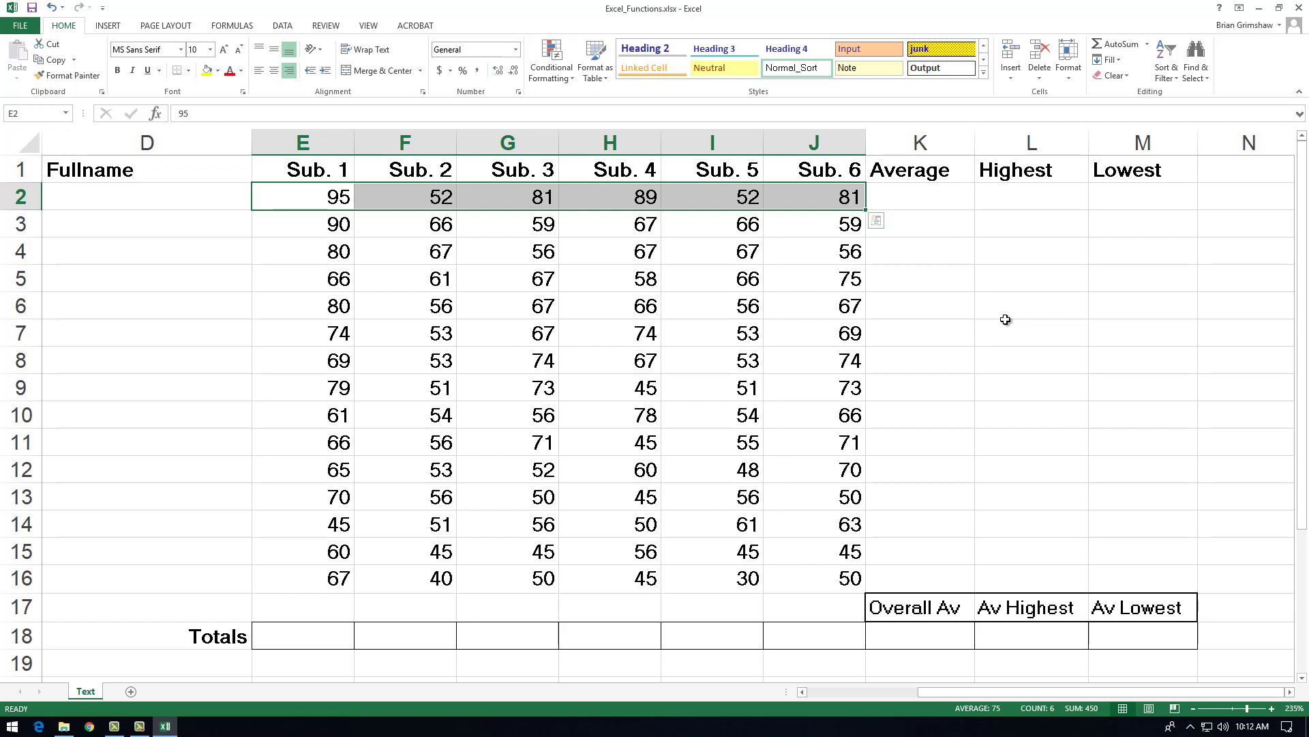
Step: Enter the formula =average(e2:j2) in K2 to average the first student's six subject scores
click(917, 198)
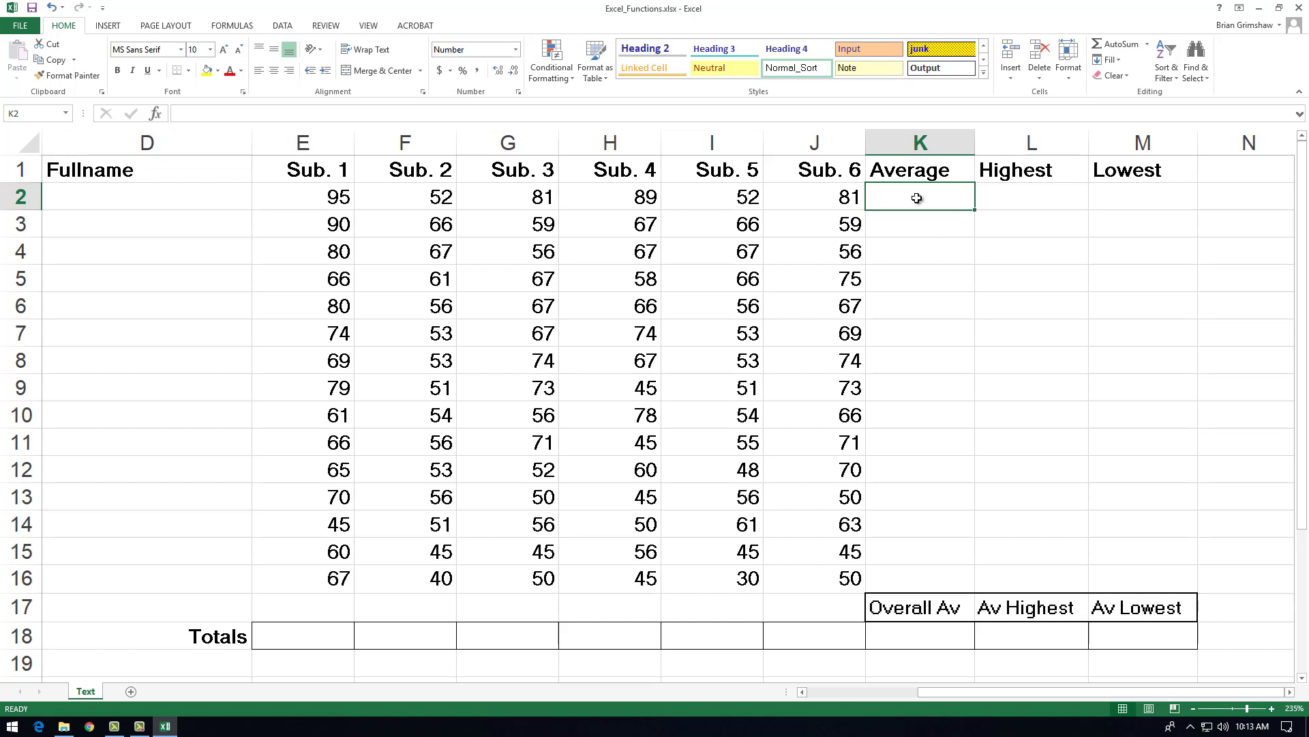
text(=)
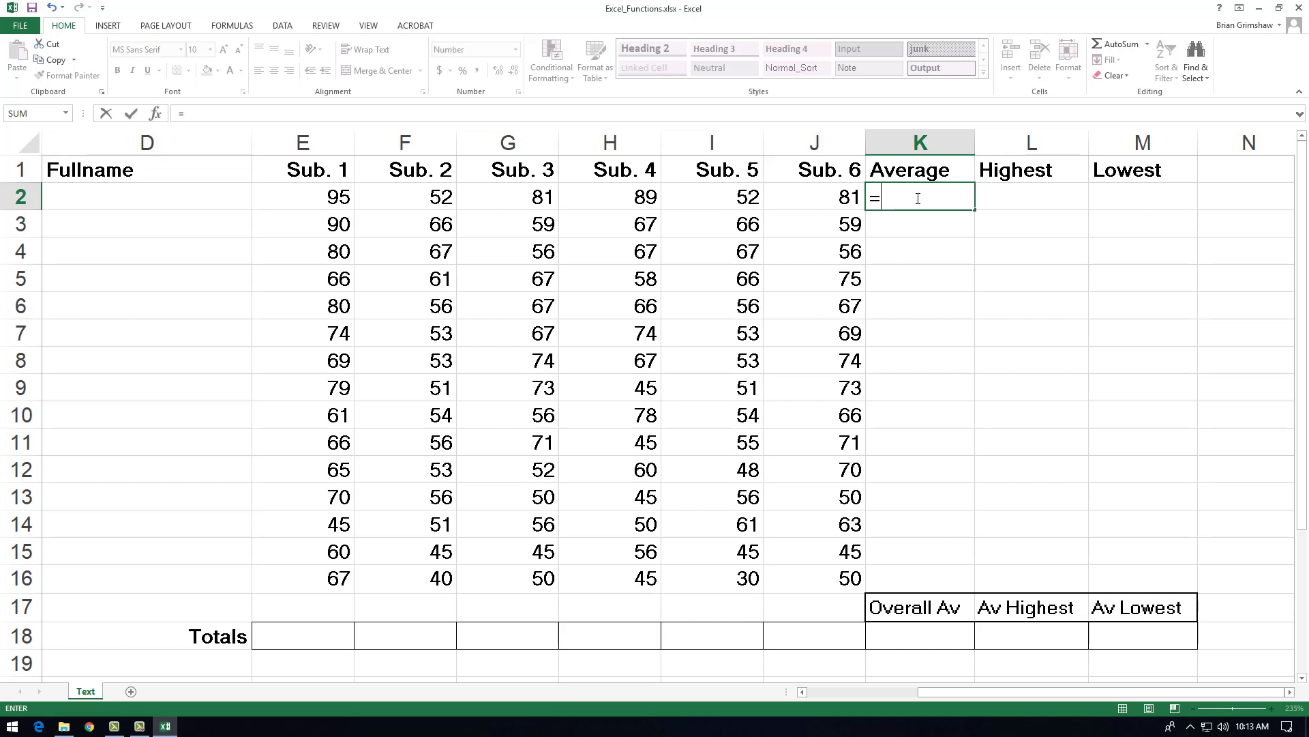
text(average)
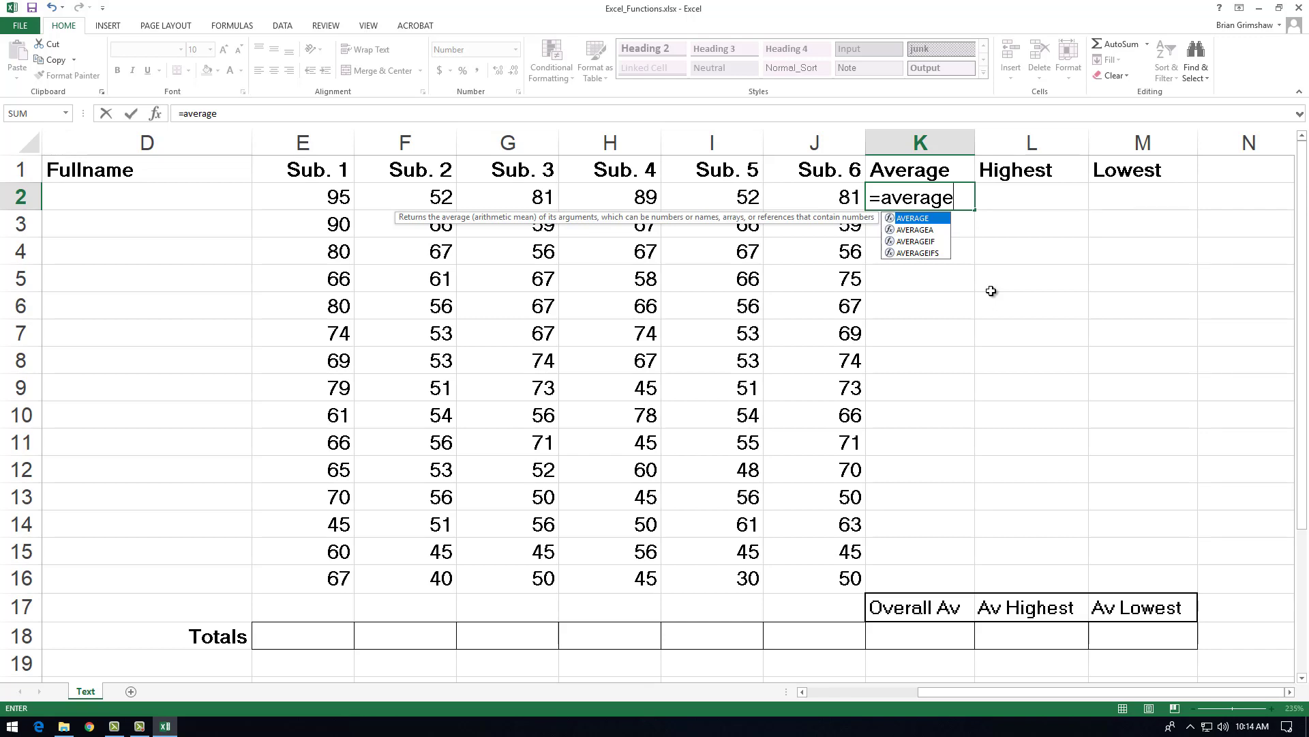
text(()
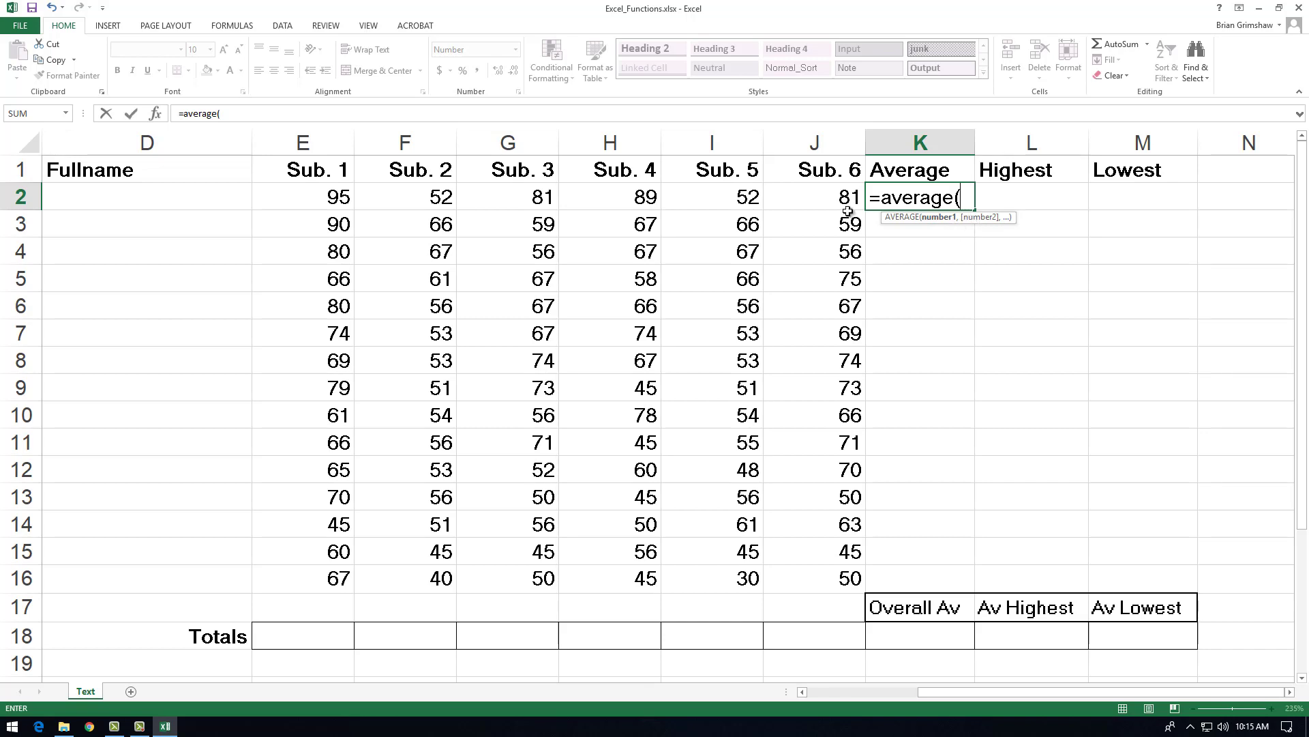
drag(304, 195, 780, 196)
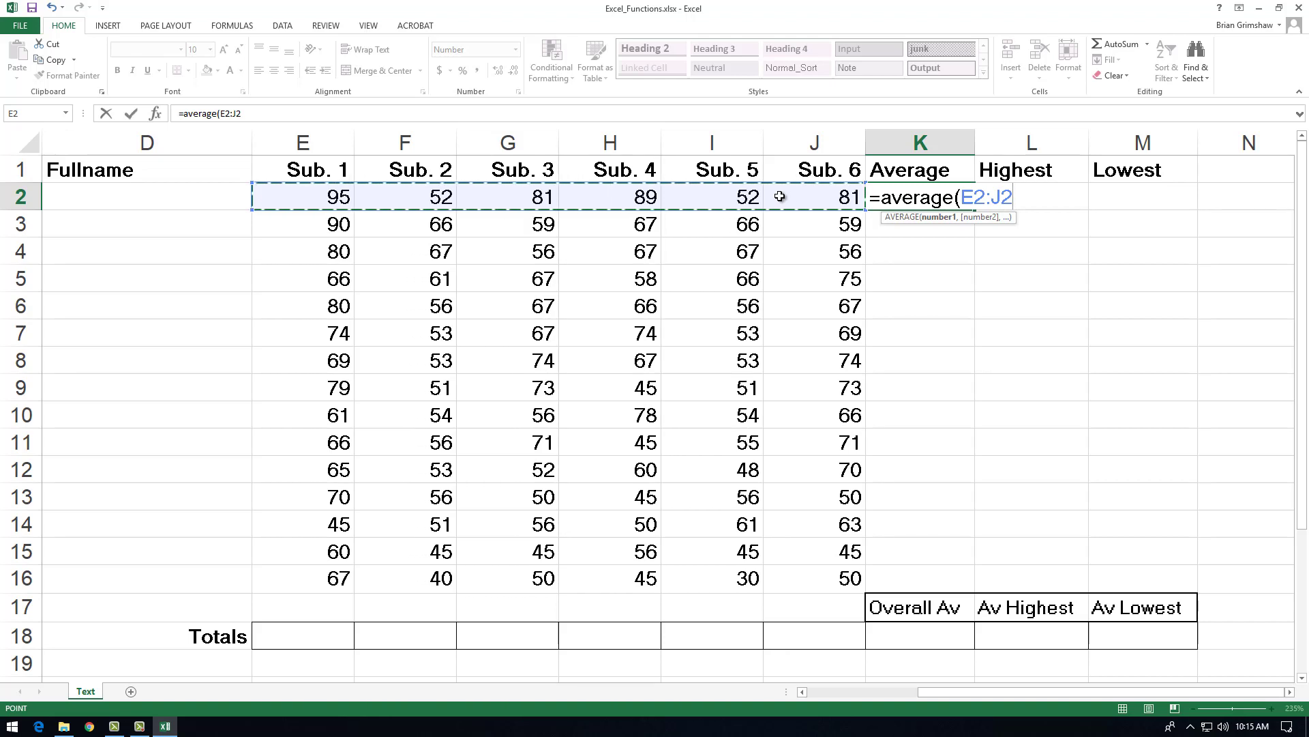
key(BackSpace)
key(BackSpace)
key(BackSpace)
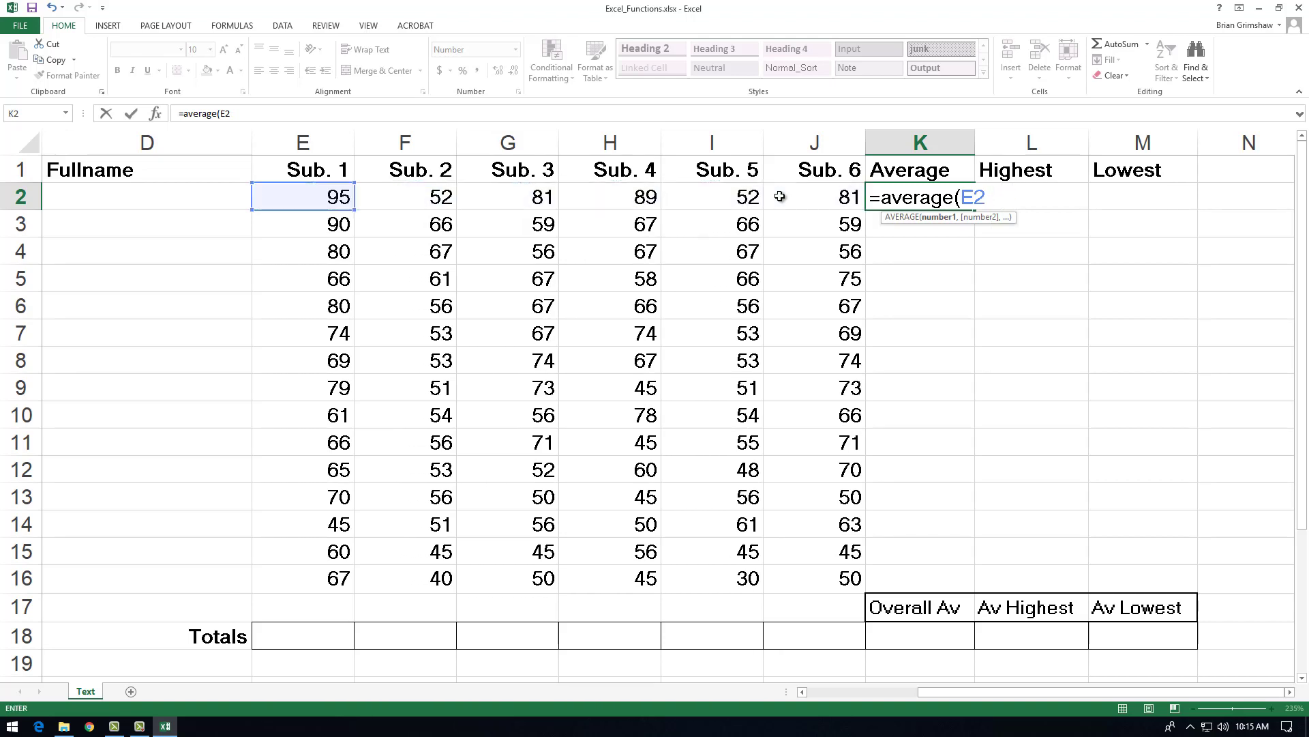
key(BackSpace)
key(BackSpace)
text(e2:j2)
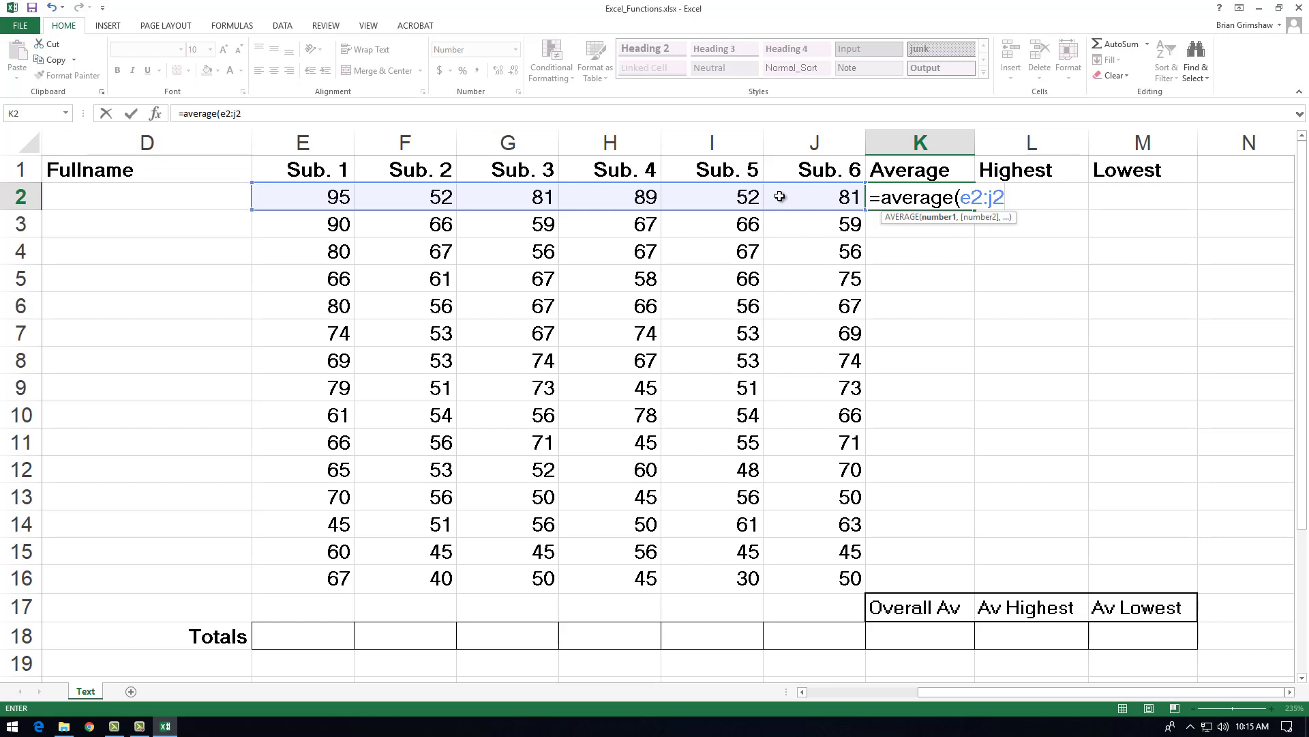
text())
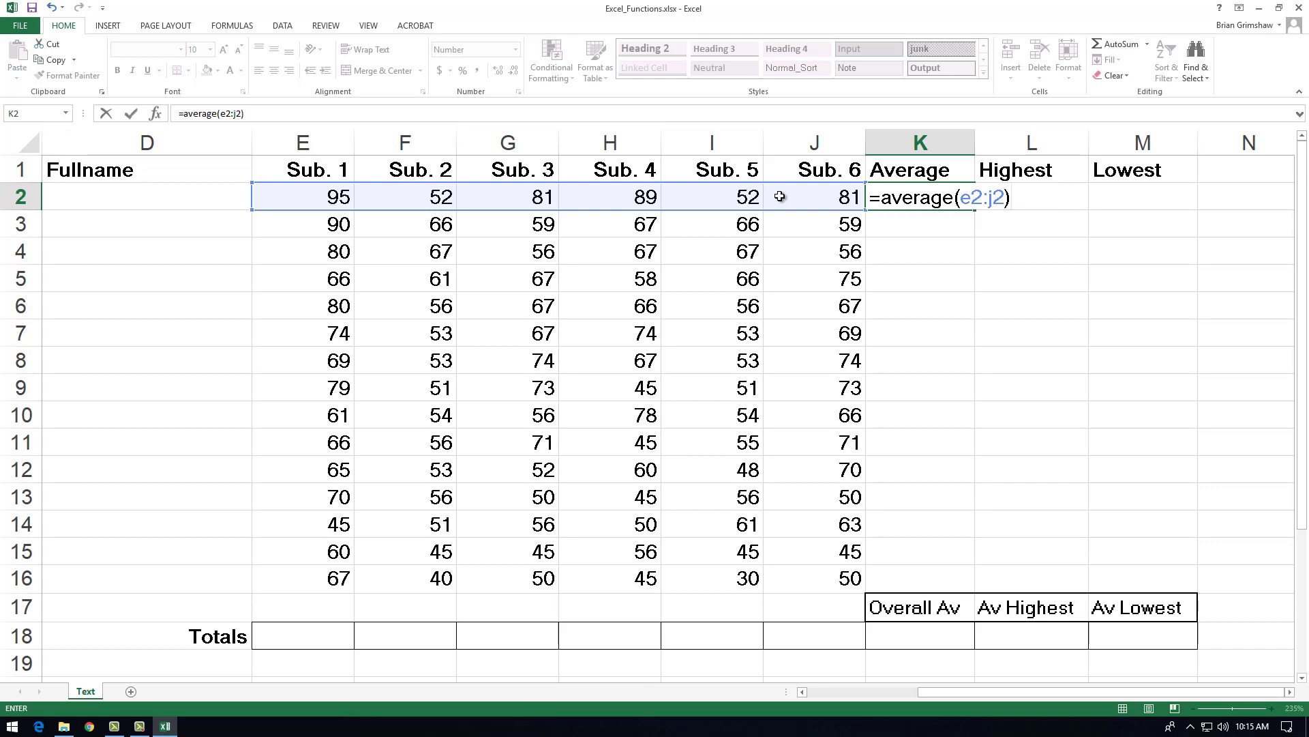
key(Return)
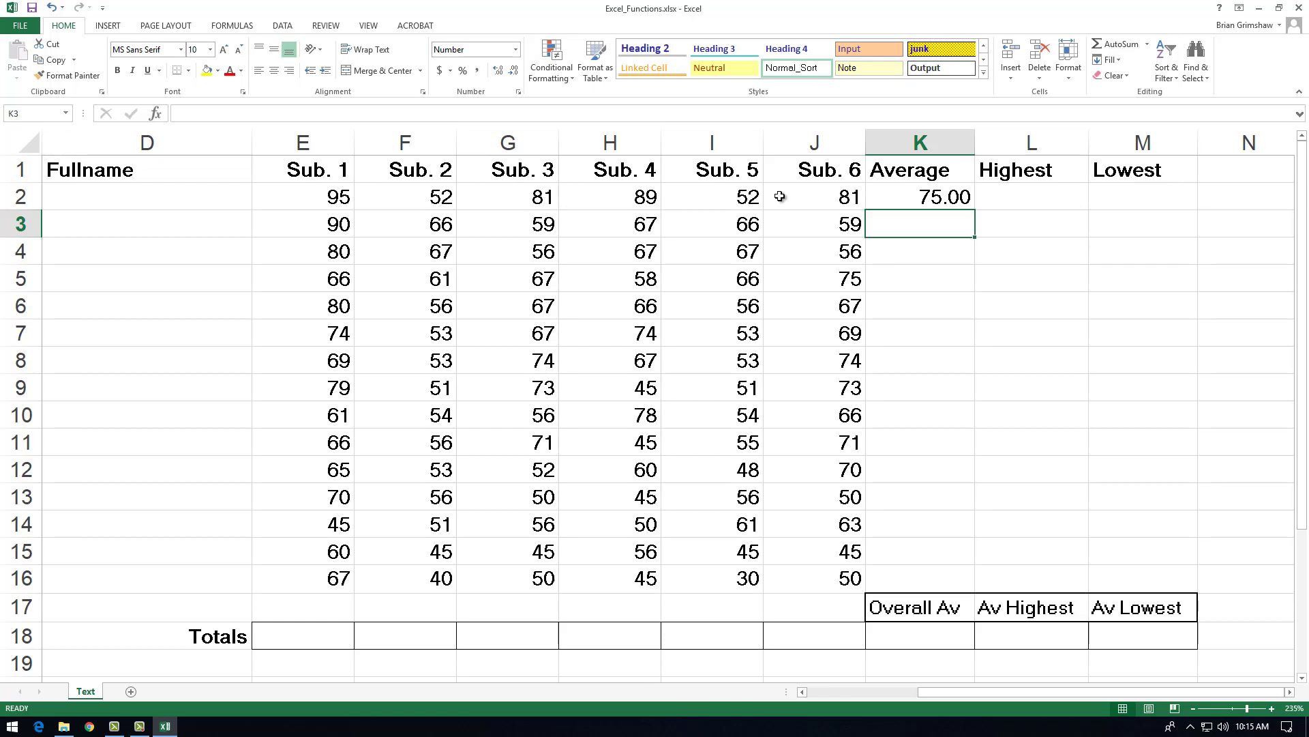
Step: Fill K3 and K4 with AVERAGE formulas over E3:J3 and E4:J4 respectively
text(=average()
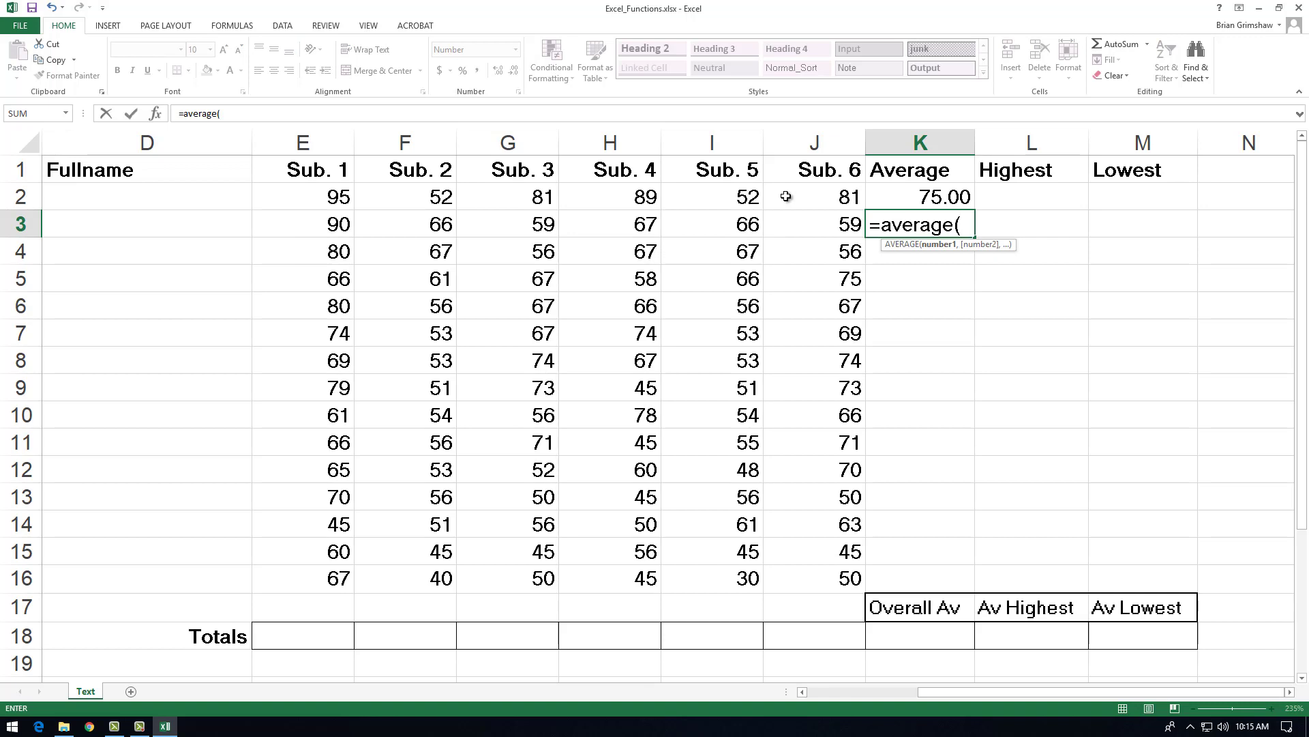
drag(817, 226, 313, 232)
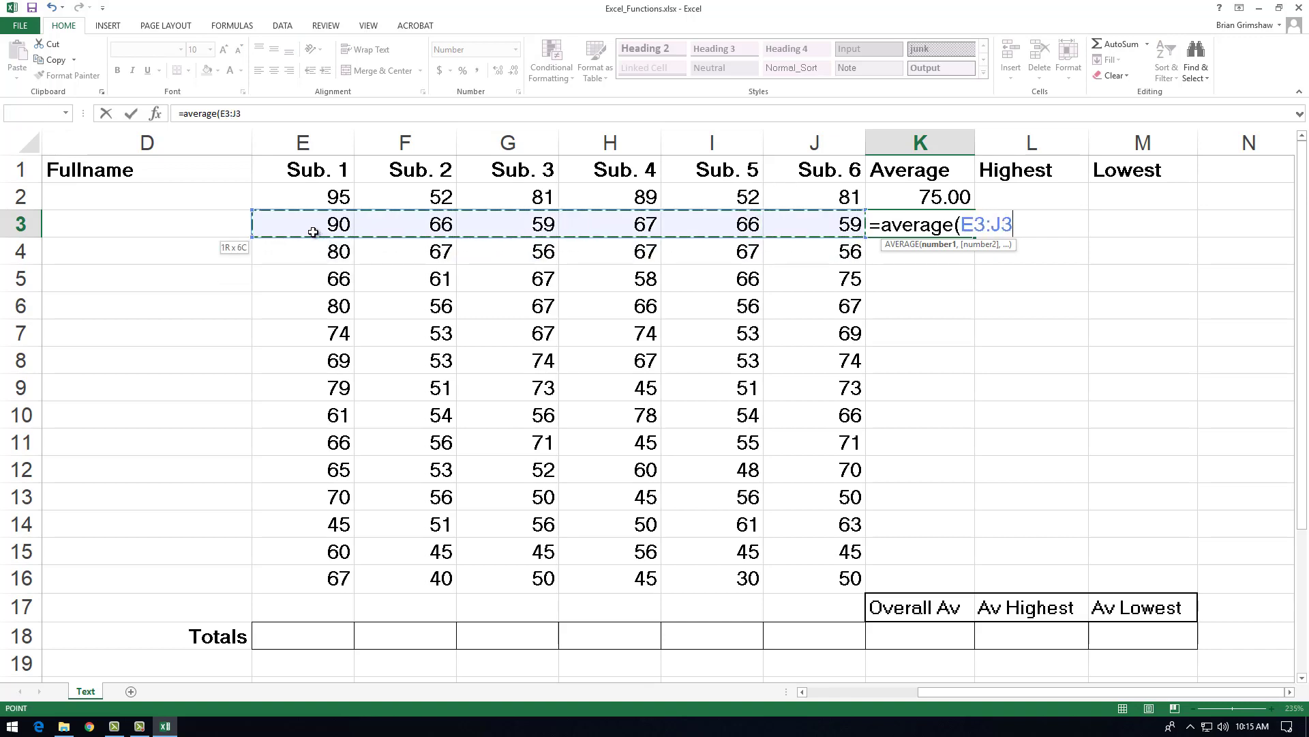
key(Return)
text(=aver)
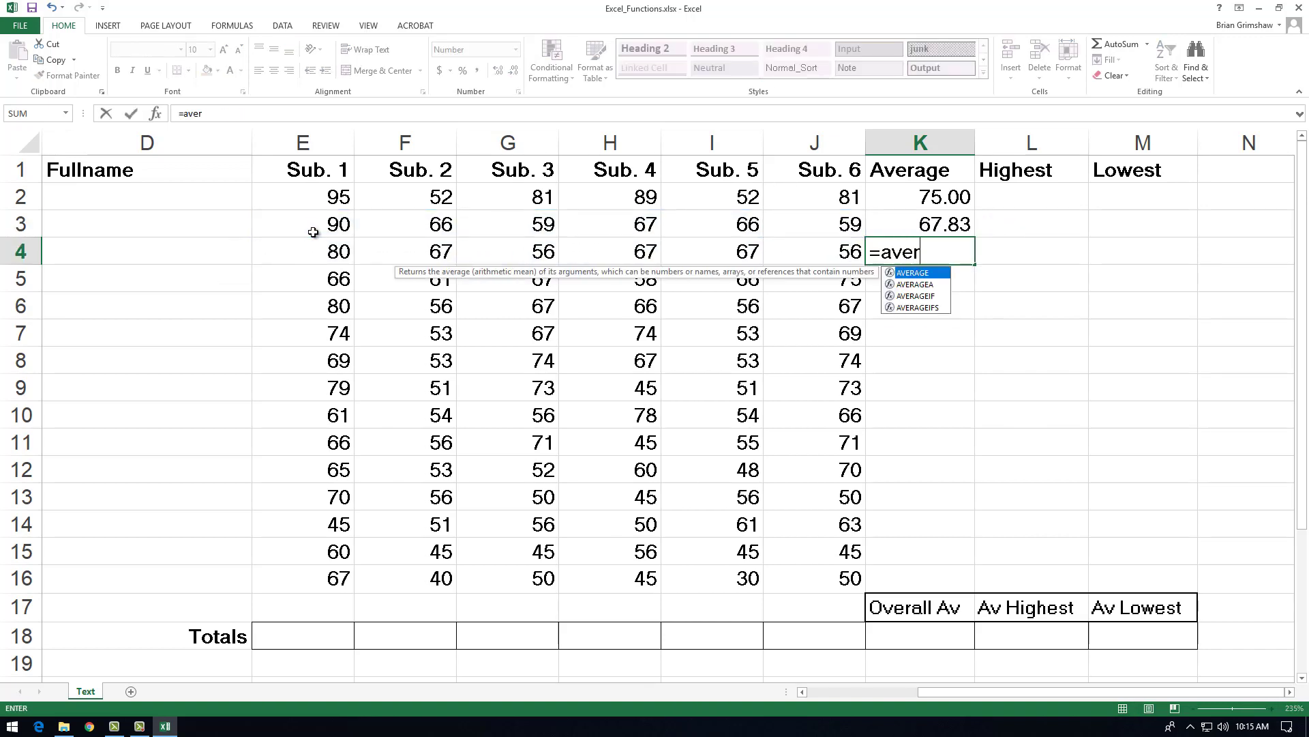
text(age()
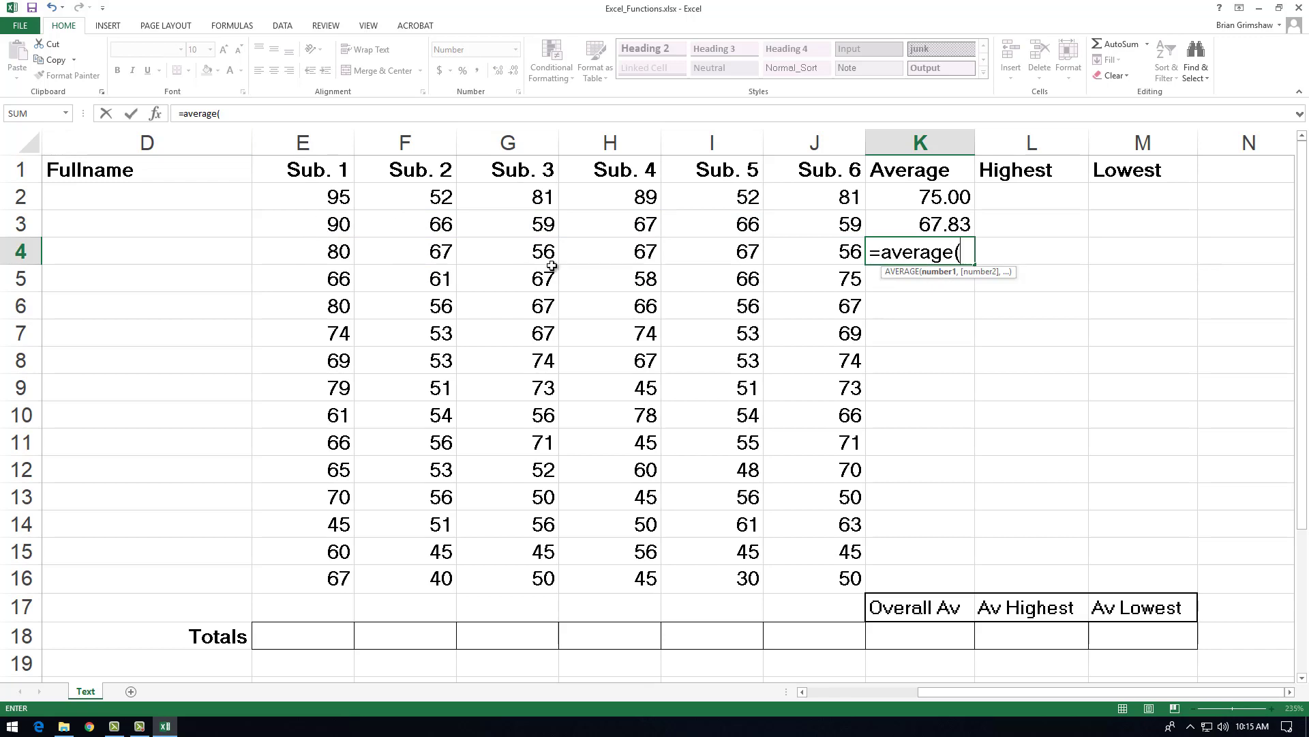
drag(789, 255, 292, 253)
key(Return)
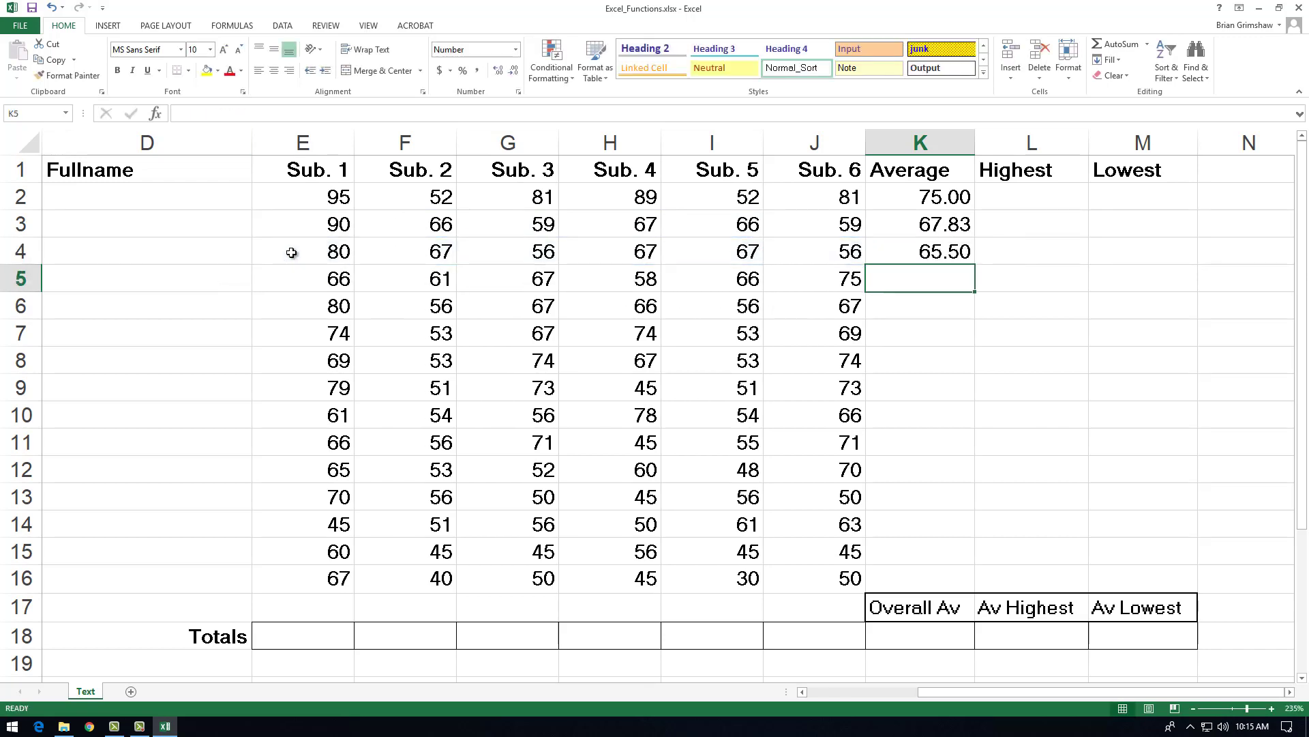
Step: Enter an AVERAGE formula over E5:J5 in K5
text(=)
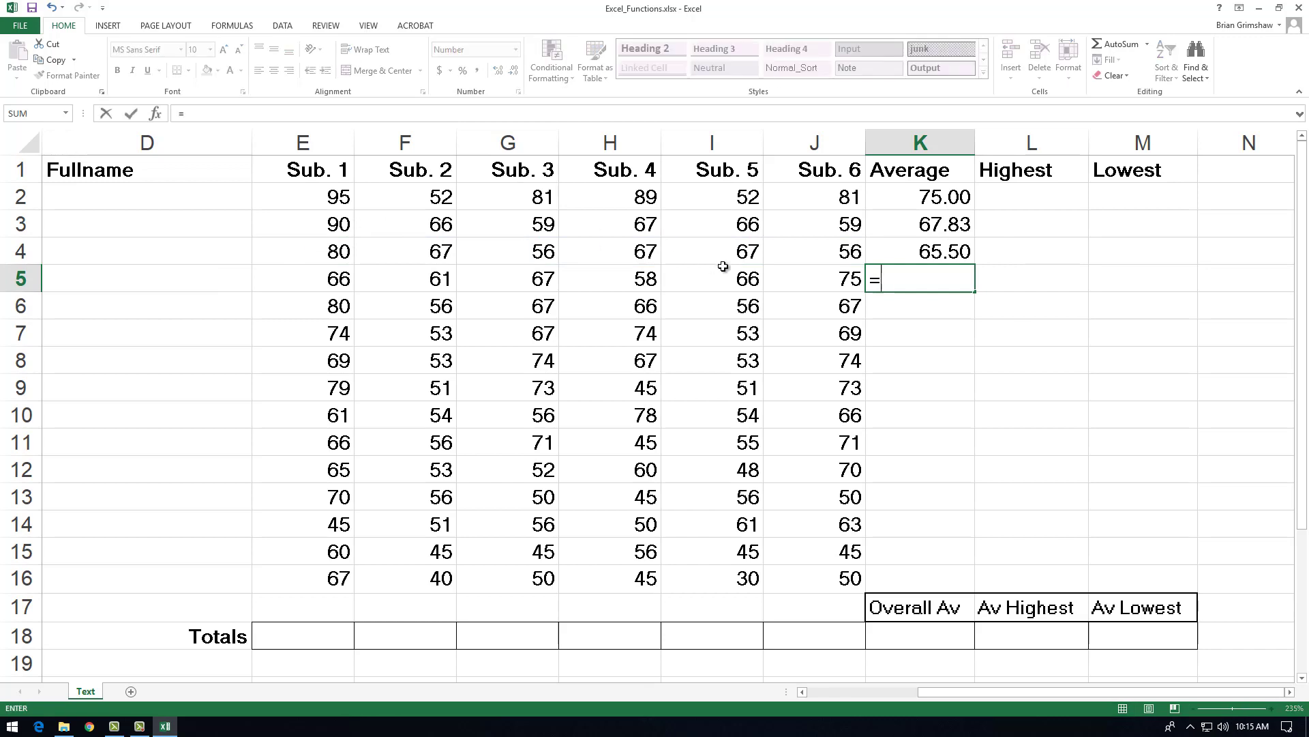
drag(808, 277, 315, 278)
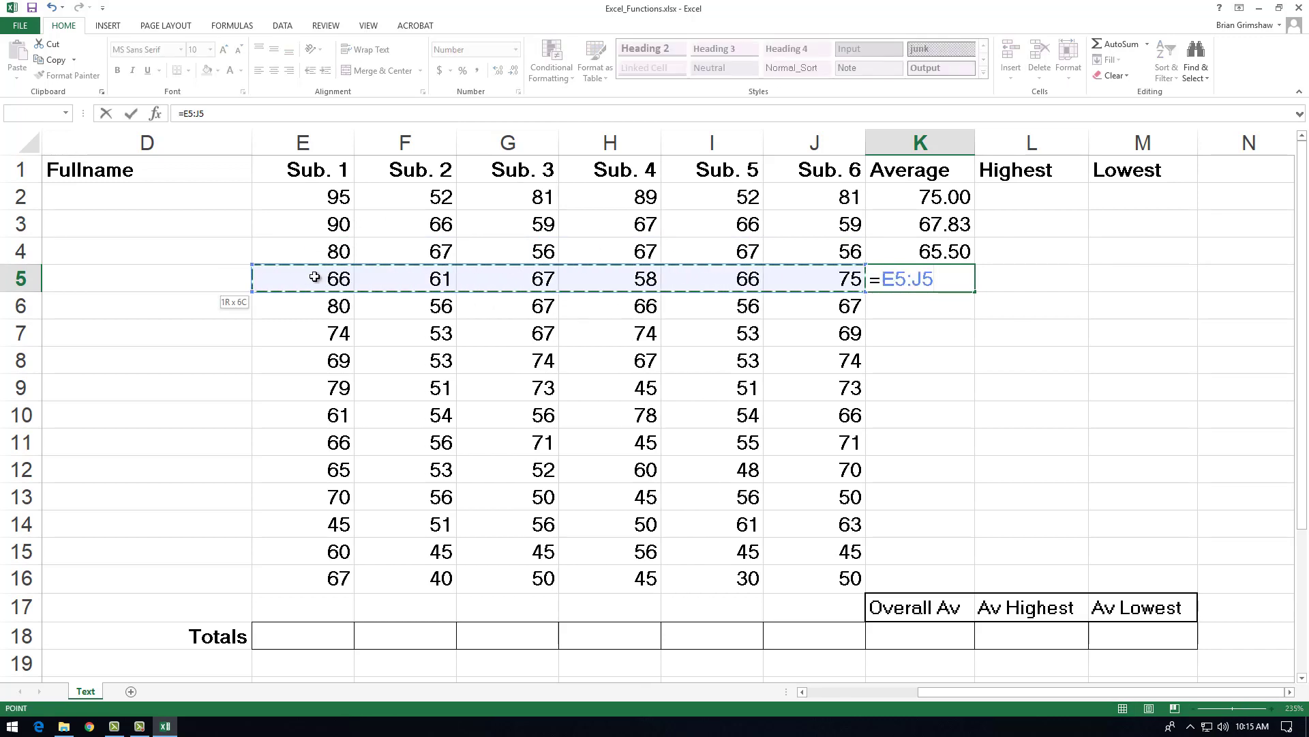
key(BackSpace)
text(average)
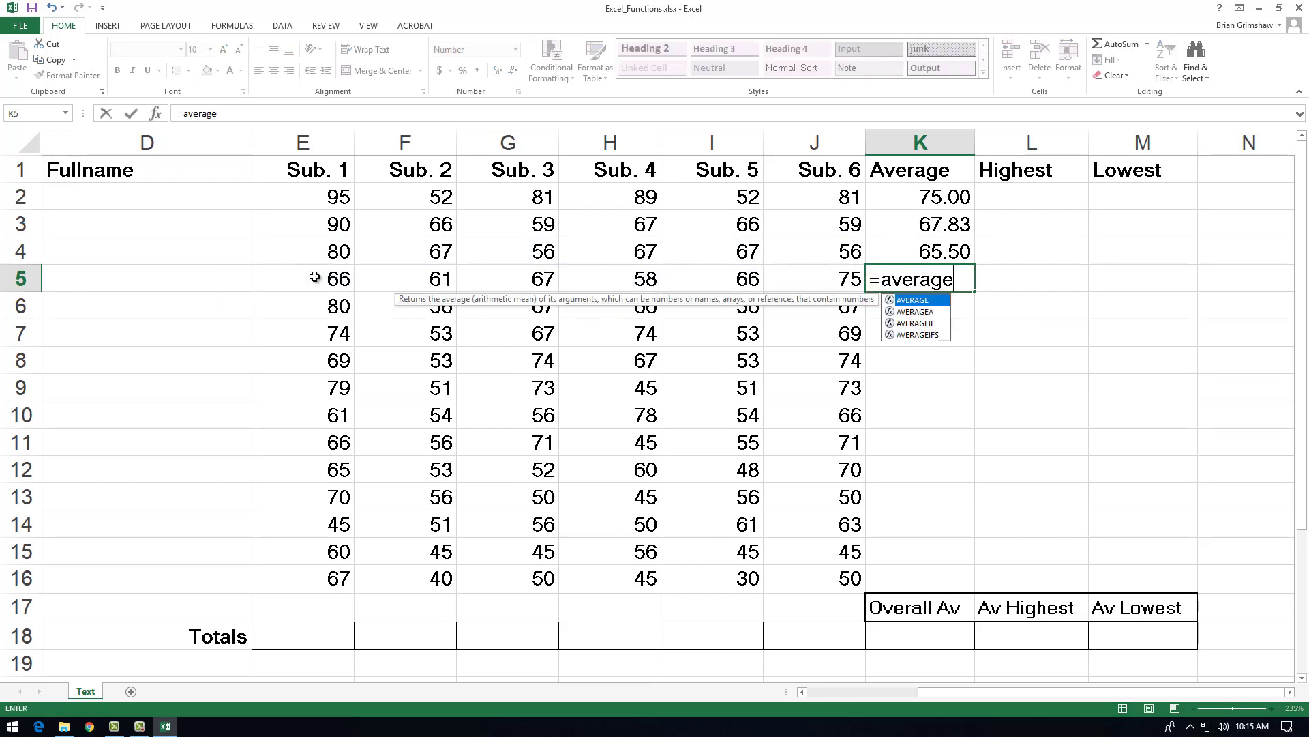
text(()
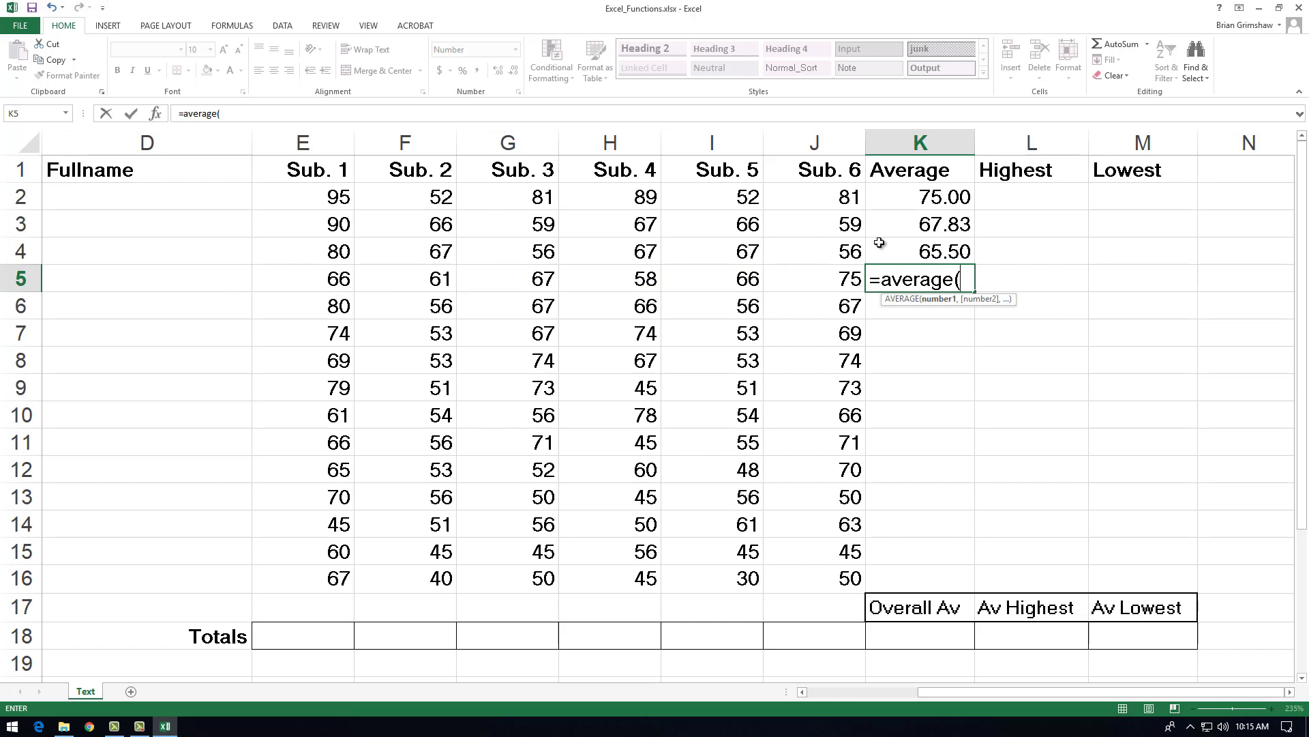
drag(810, 281, 295, 281)
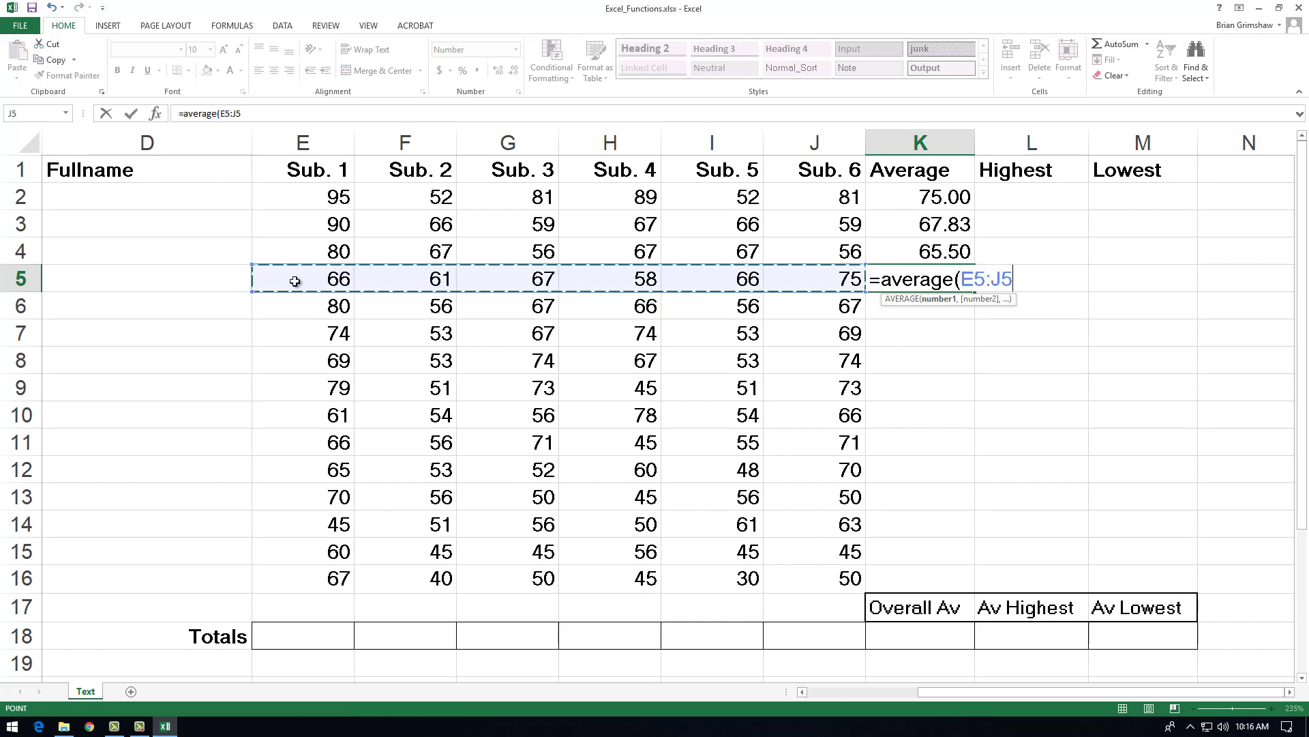
key(Return)
Step: Fill K6 and K7 with AVERAGE formulas over E6:J6 and E7:J7 respectively
text(=average()
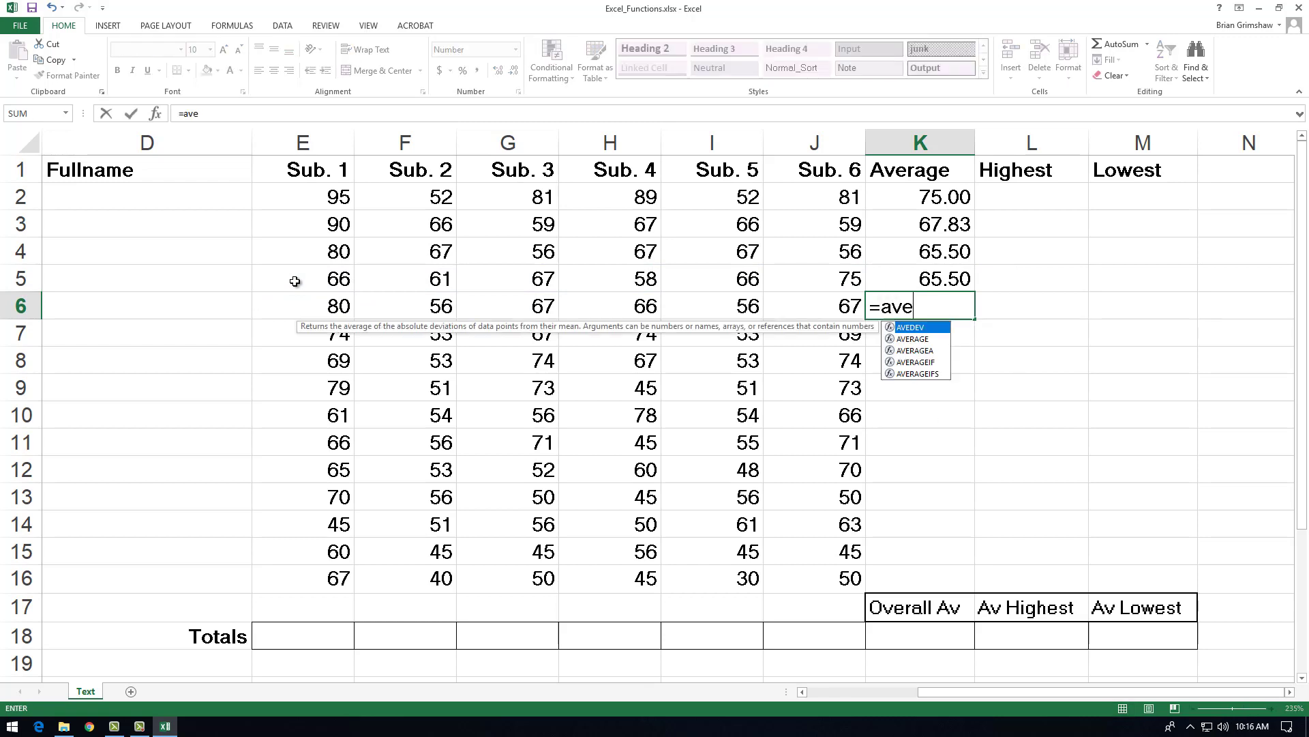
drag(810, 307, 322, 308)
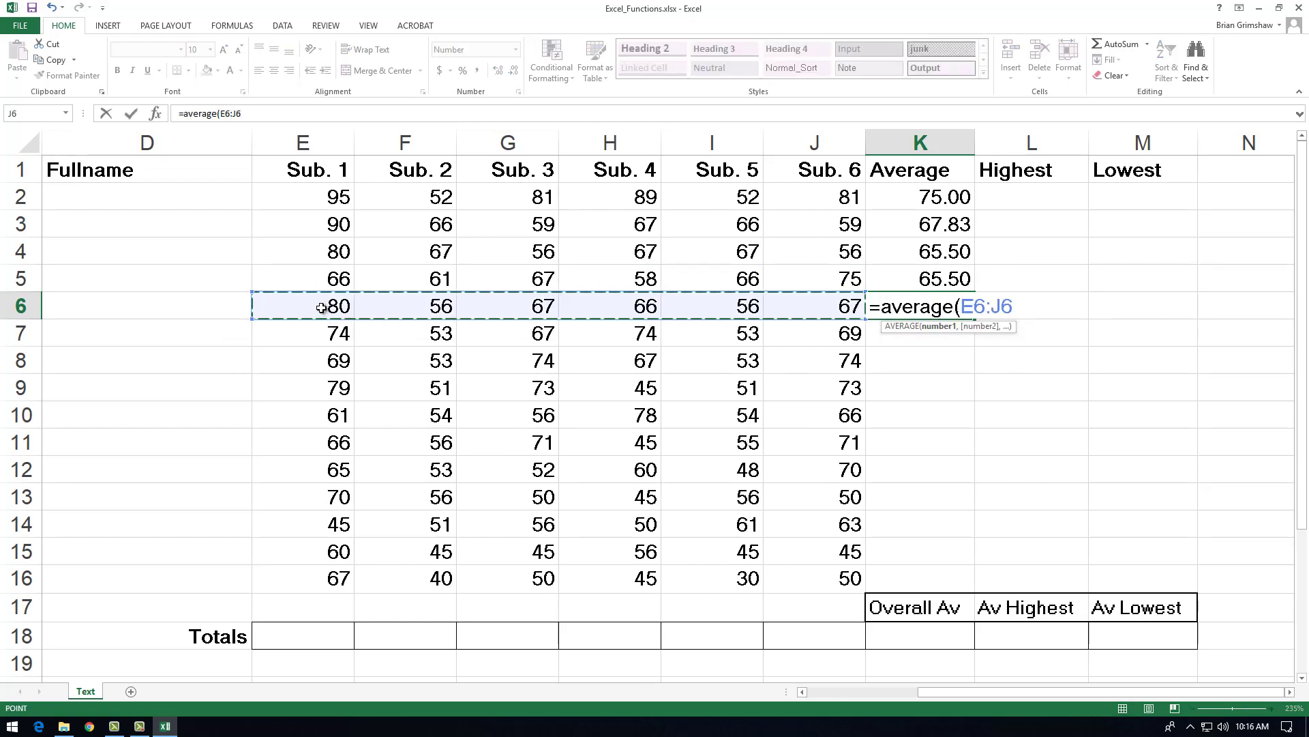
key(Return)
text(=average()
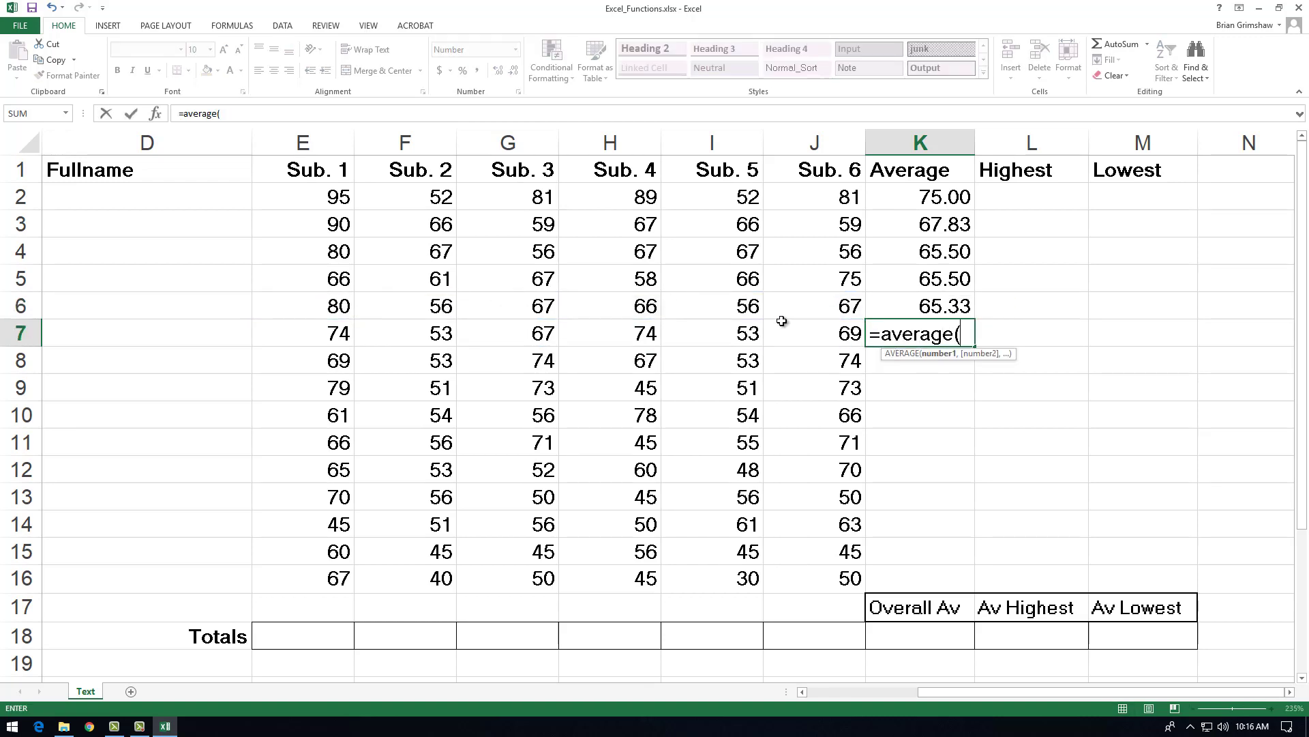
drag(798, 333, 284, 332)
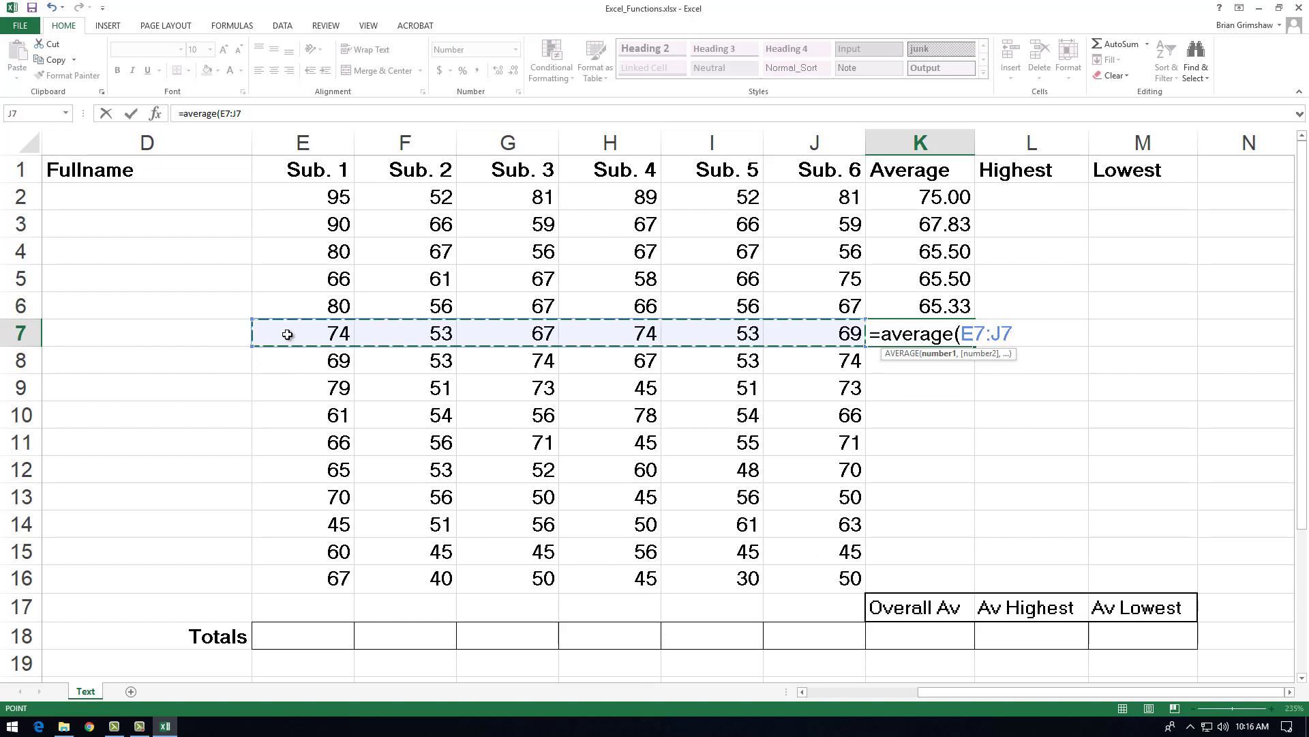
key(Return)
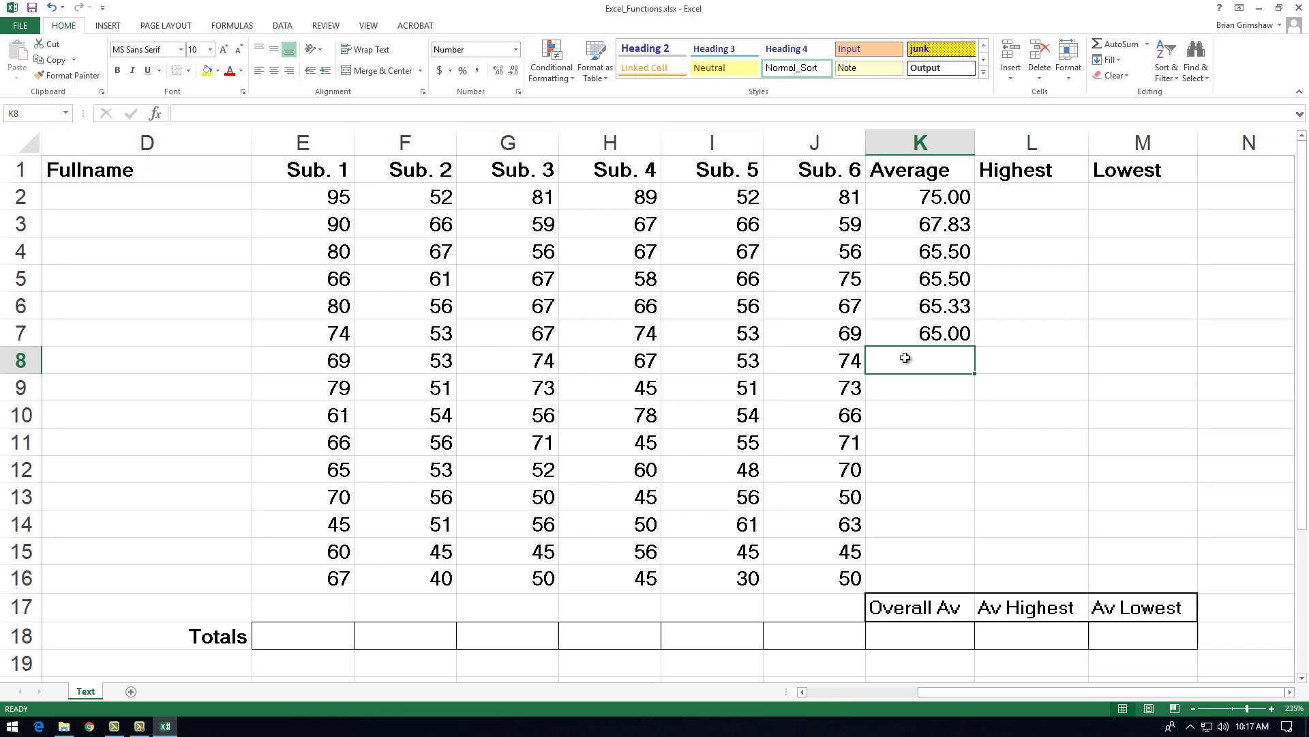
Step: Review the six subject scores in E2:J2 as the range for the Highest cell L2
click(1042, 196)
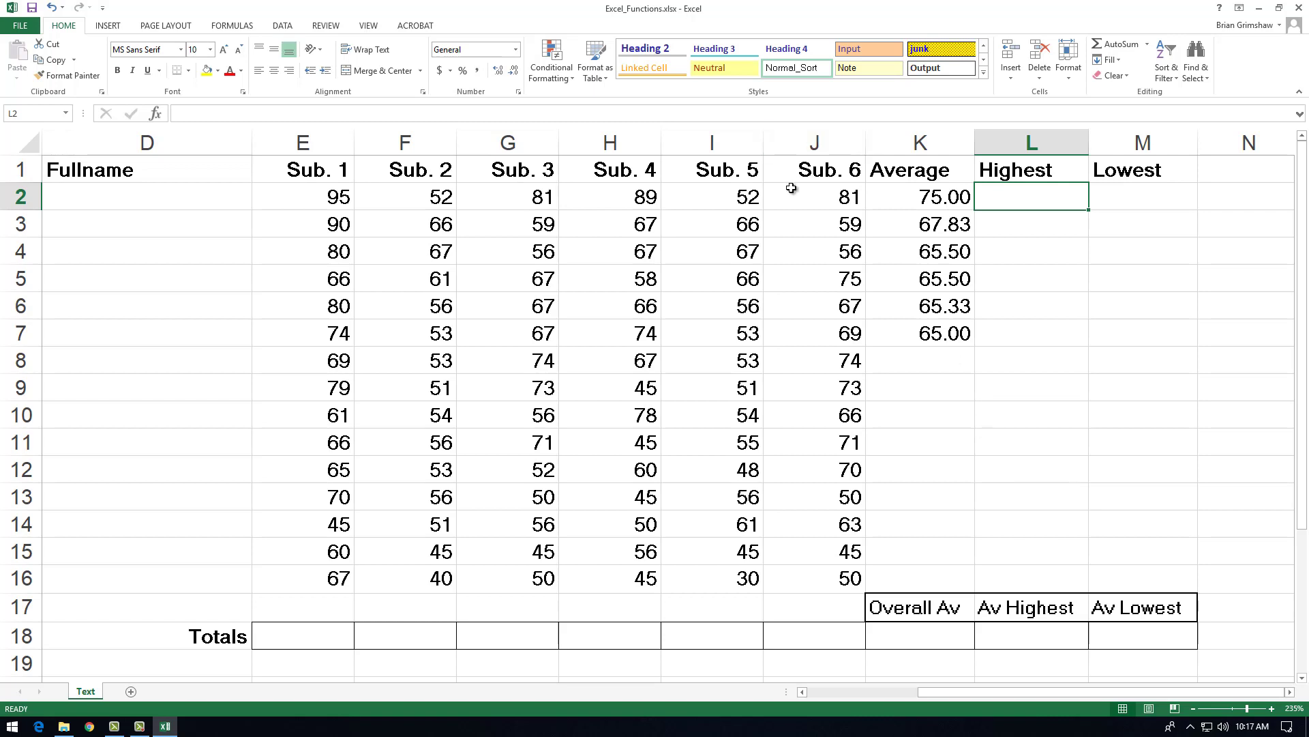
drag(329, 197, 789, 196)
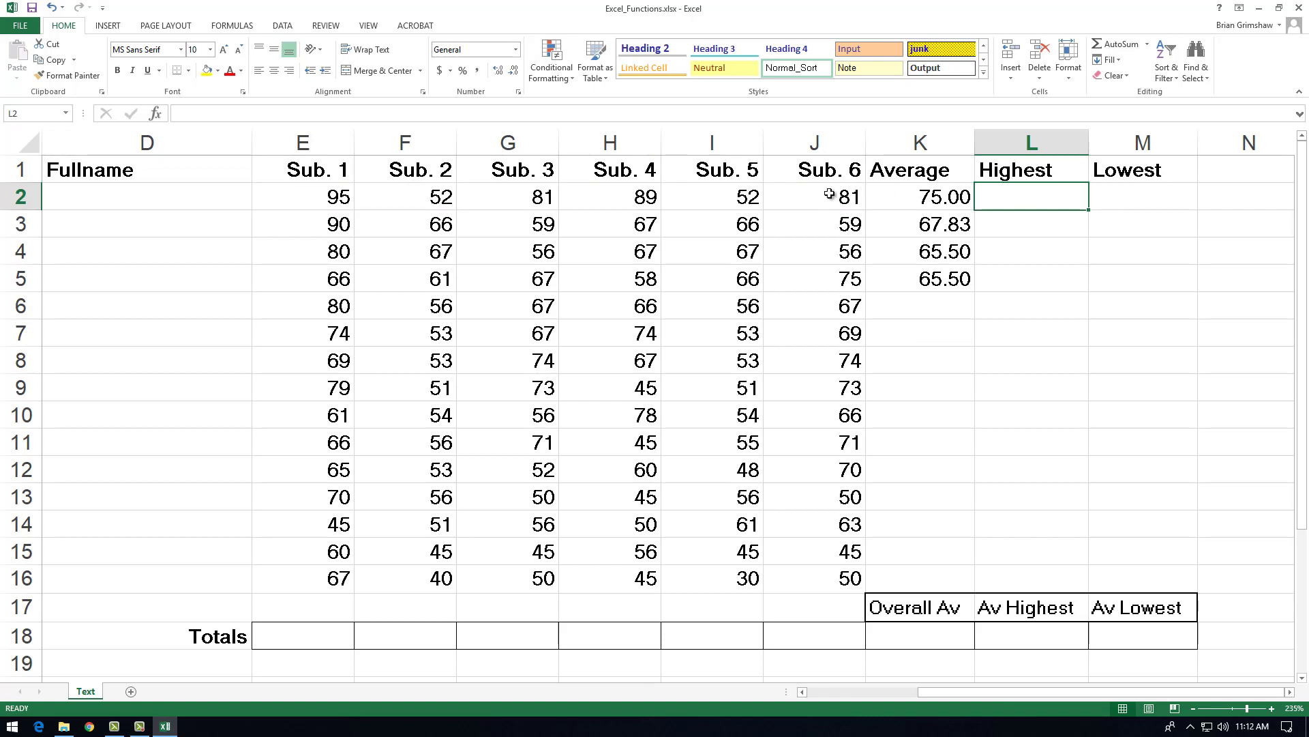
drag(833, 196, 321, 204)
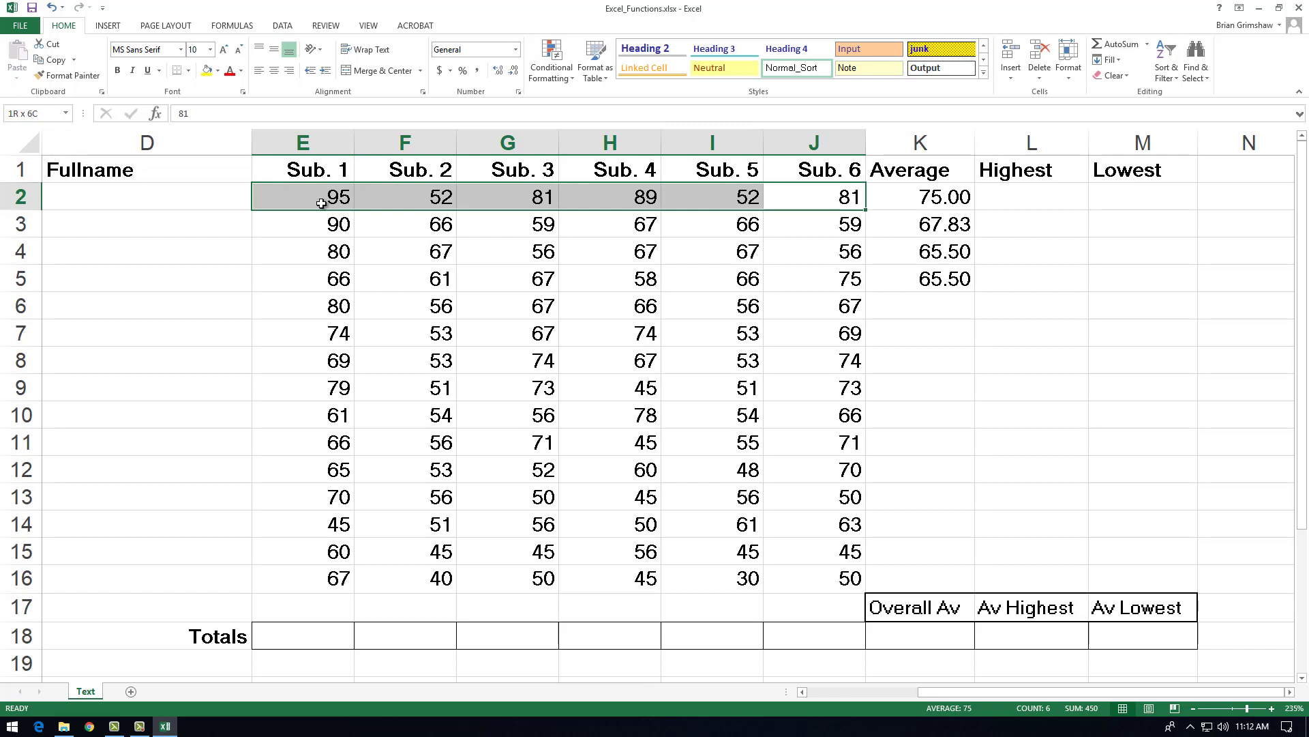
drag(321, 203, 321, 203)
click(1030, 196)
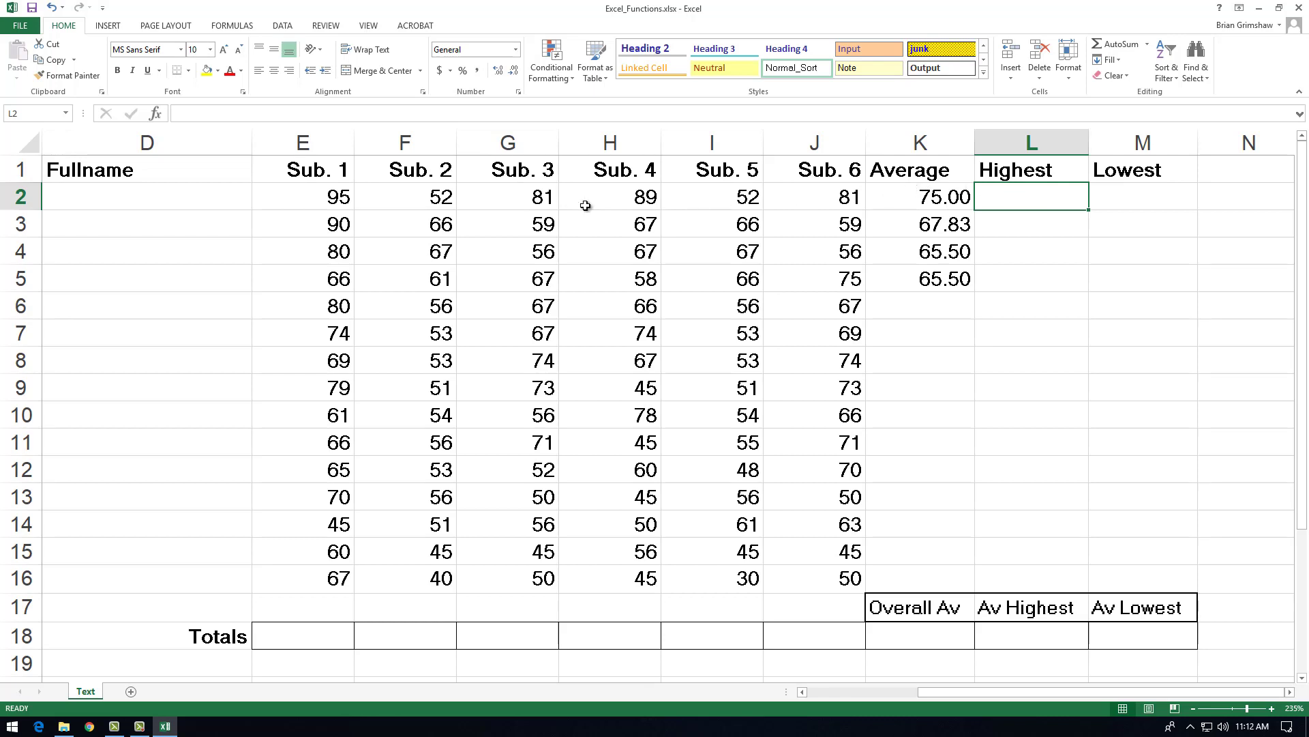
Step: Enter a MAX formula over E2:J2 in the Highest cell L2
click(318, 197)
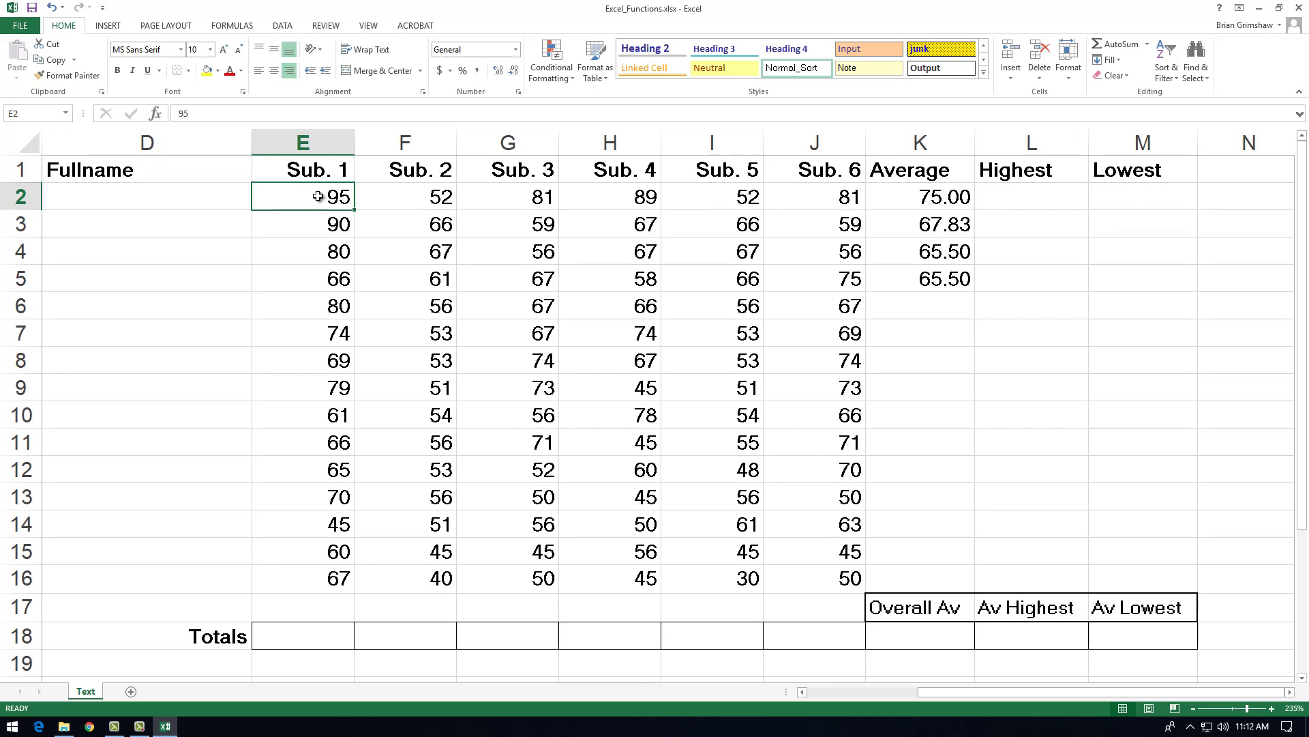
click(1045, 197)
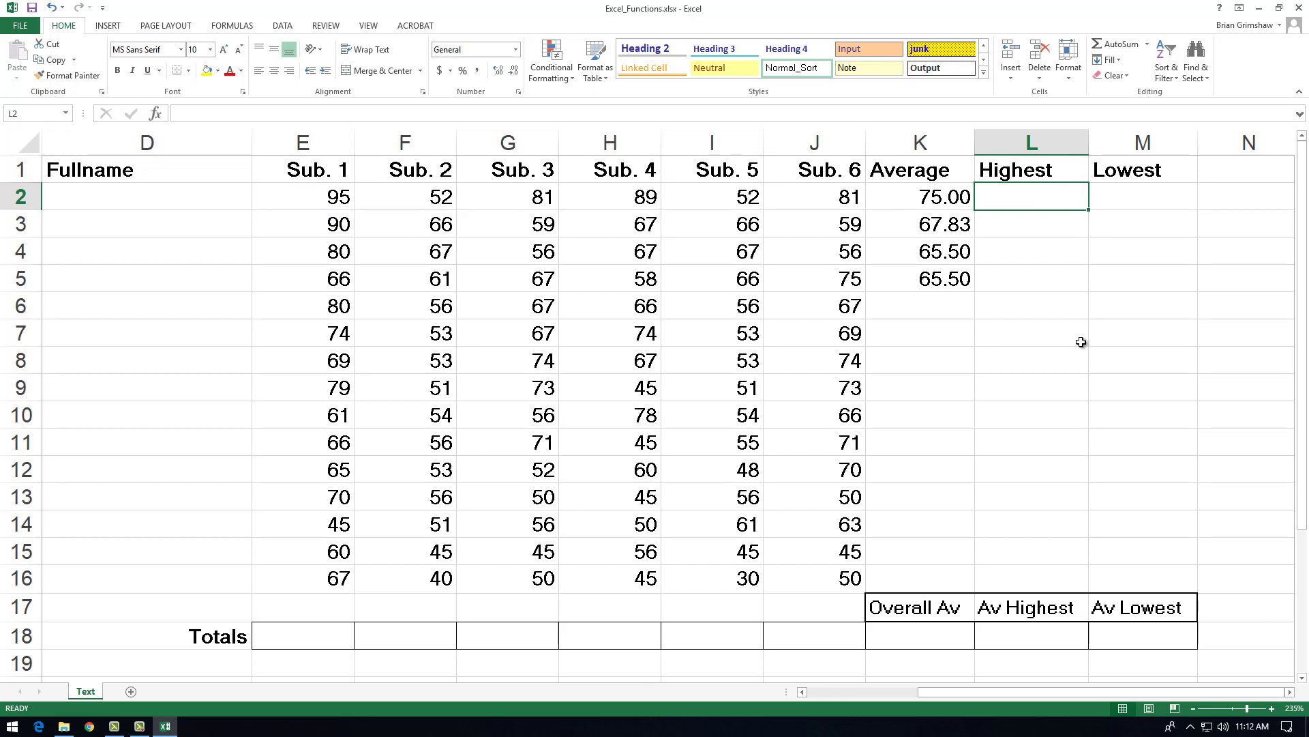
text(=)
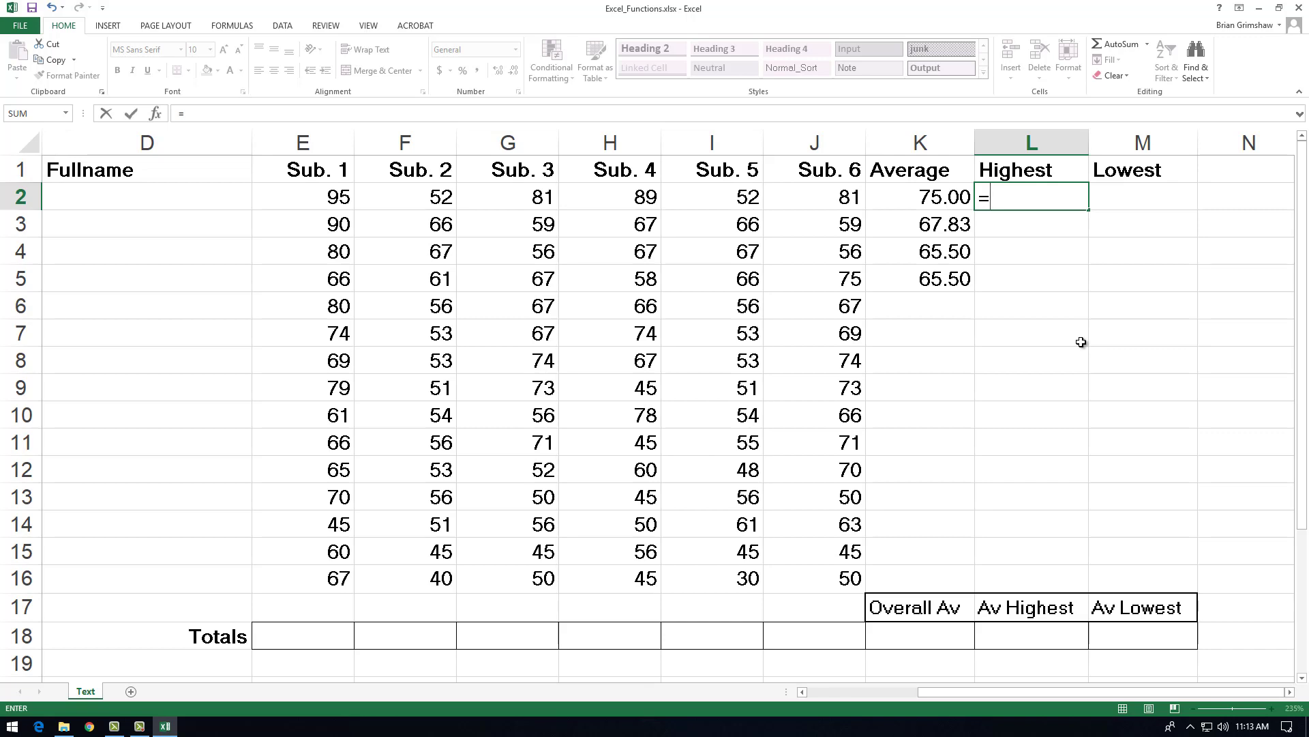
text(max)
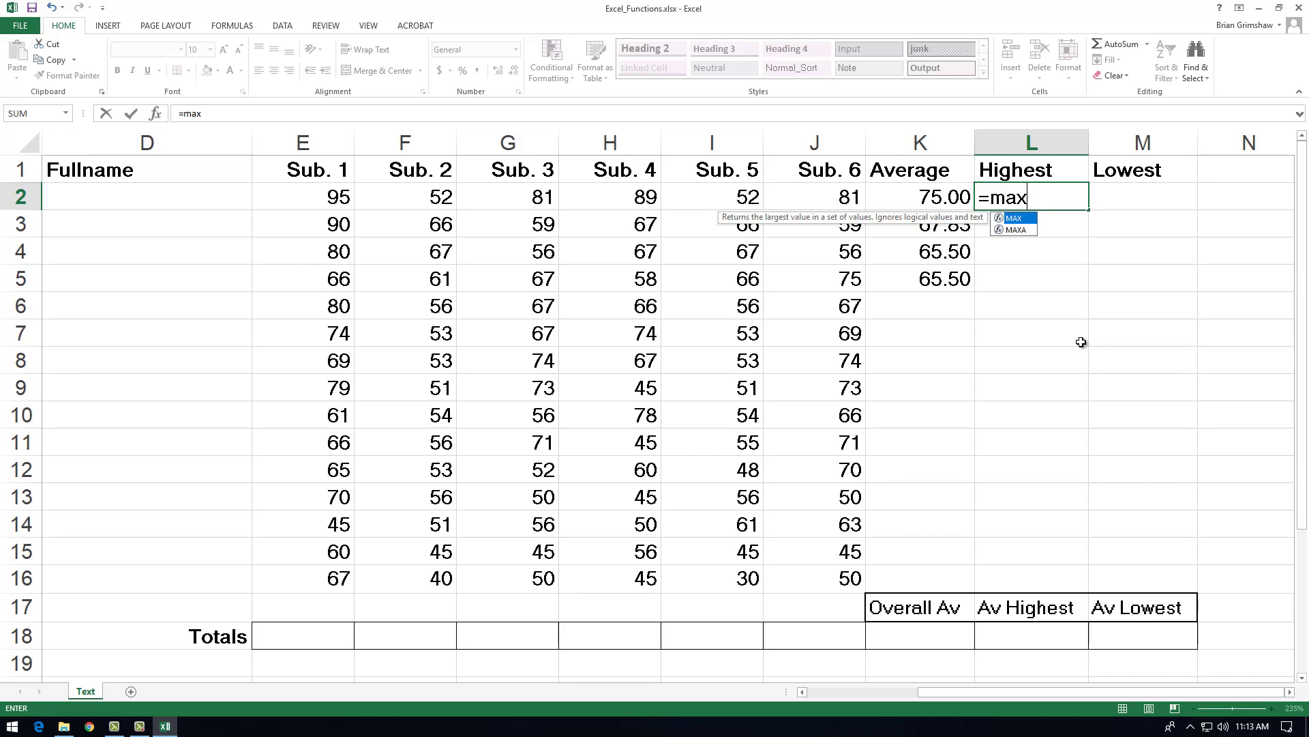
text(()
drag(846, 198, 304, 206)
key(Return)
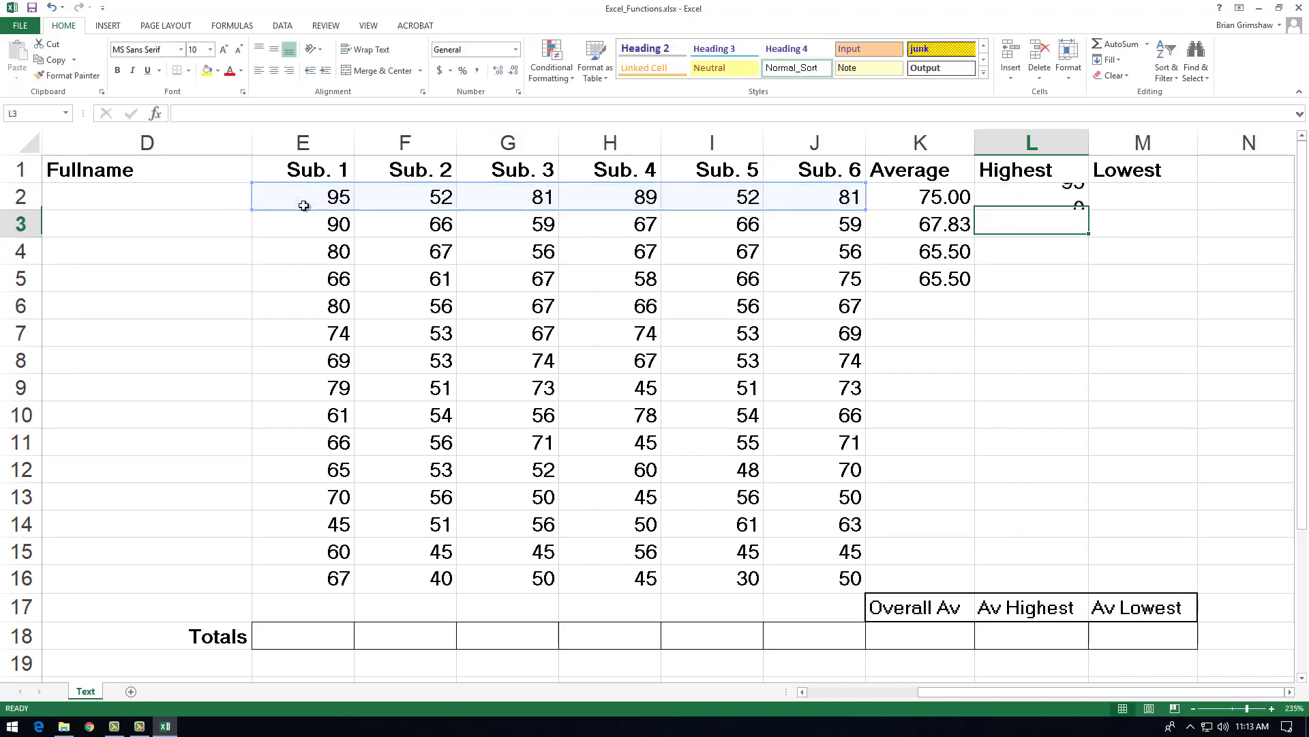
Step: Fill L3 and L4 with MAX formulas over E3:J3 and E4:J4 respectively
text(=)
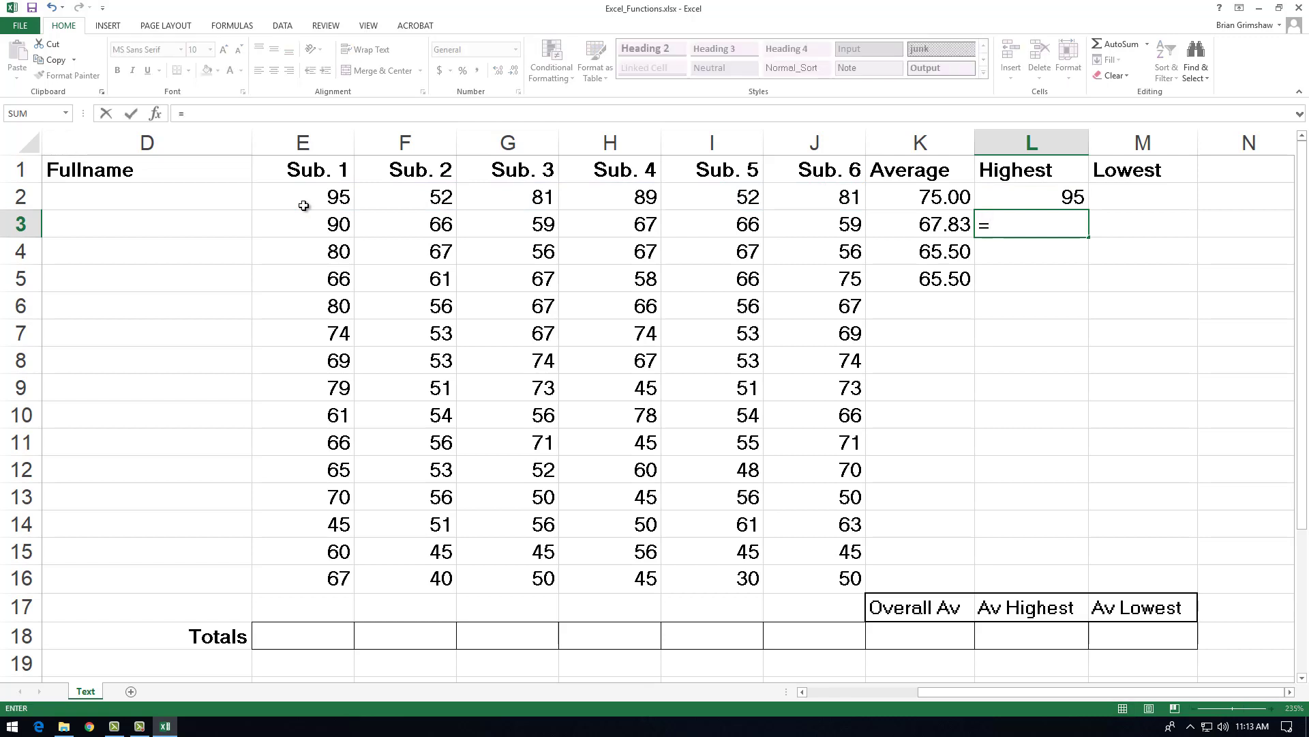
text(max()
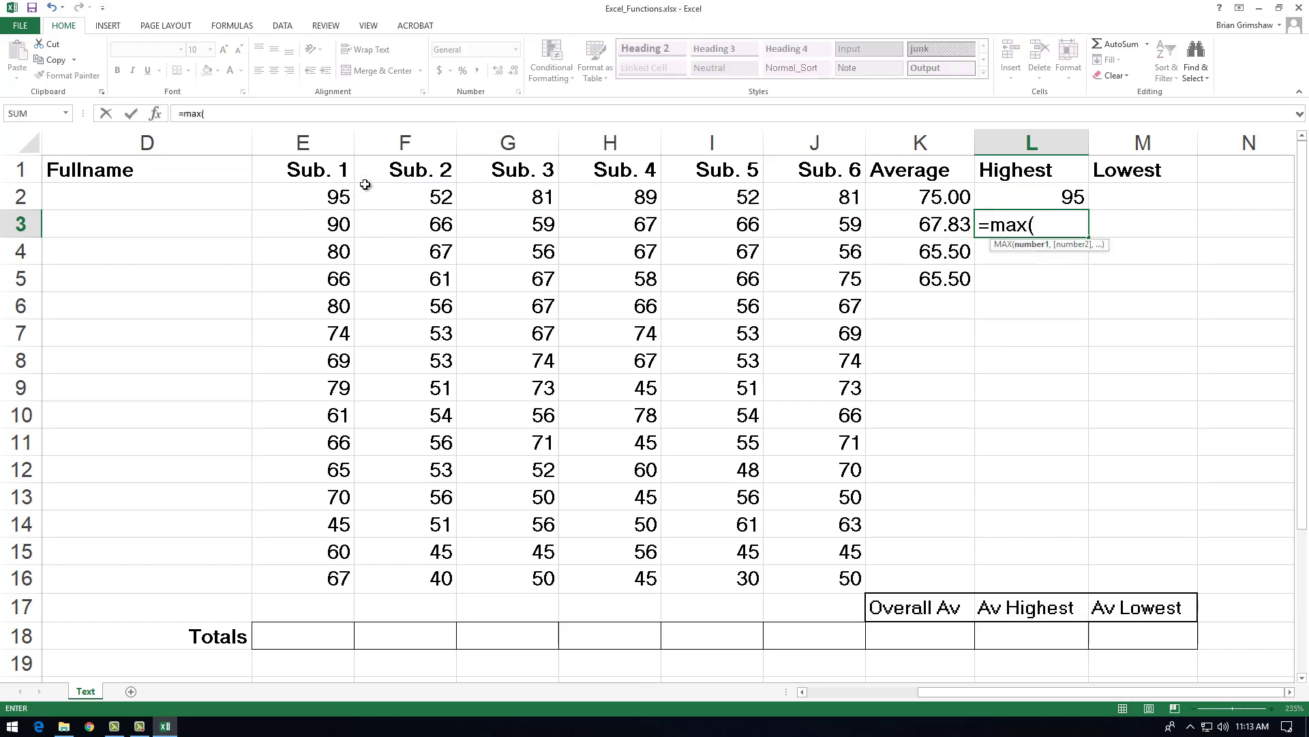
drag(815, 221, 324, 224)
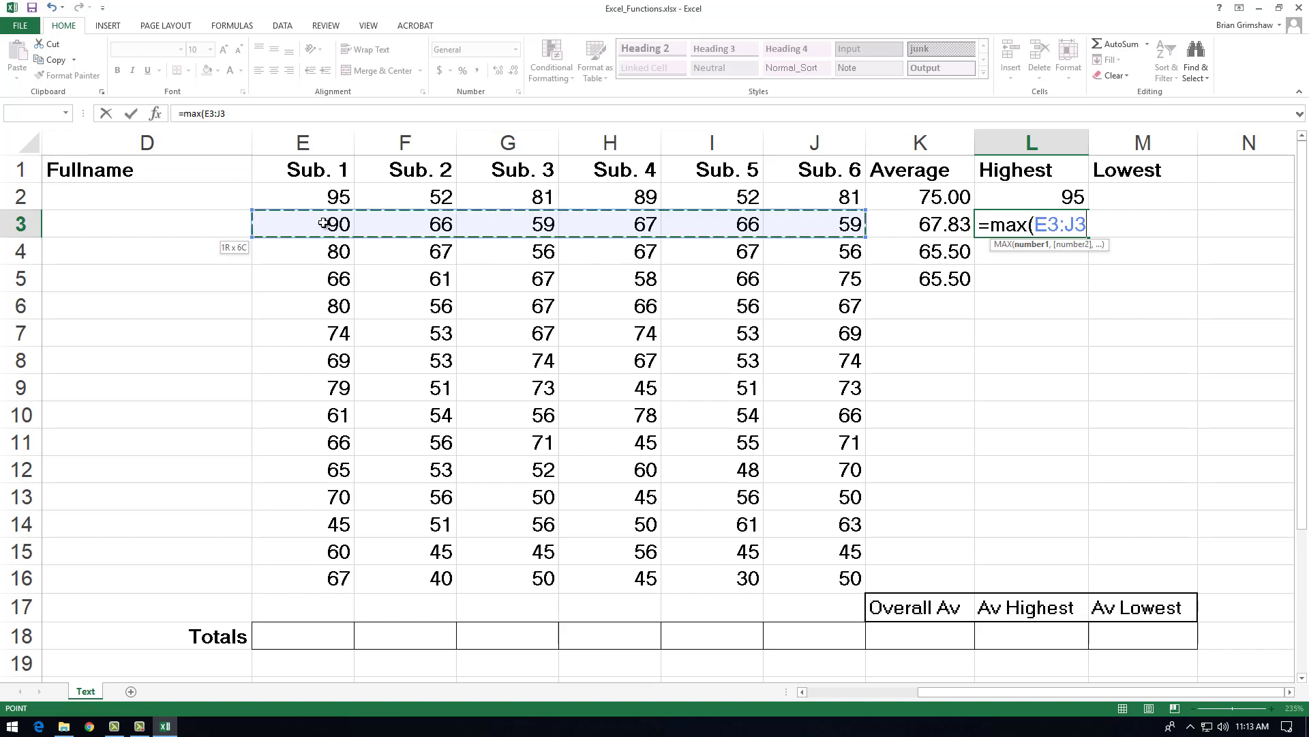
key(Return)
text(=max()
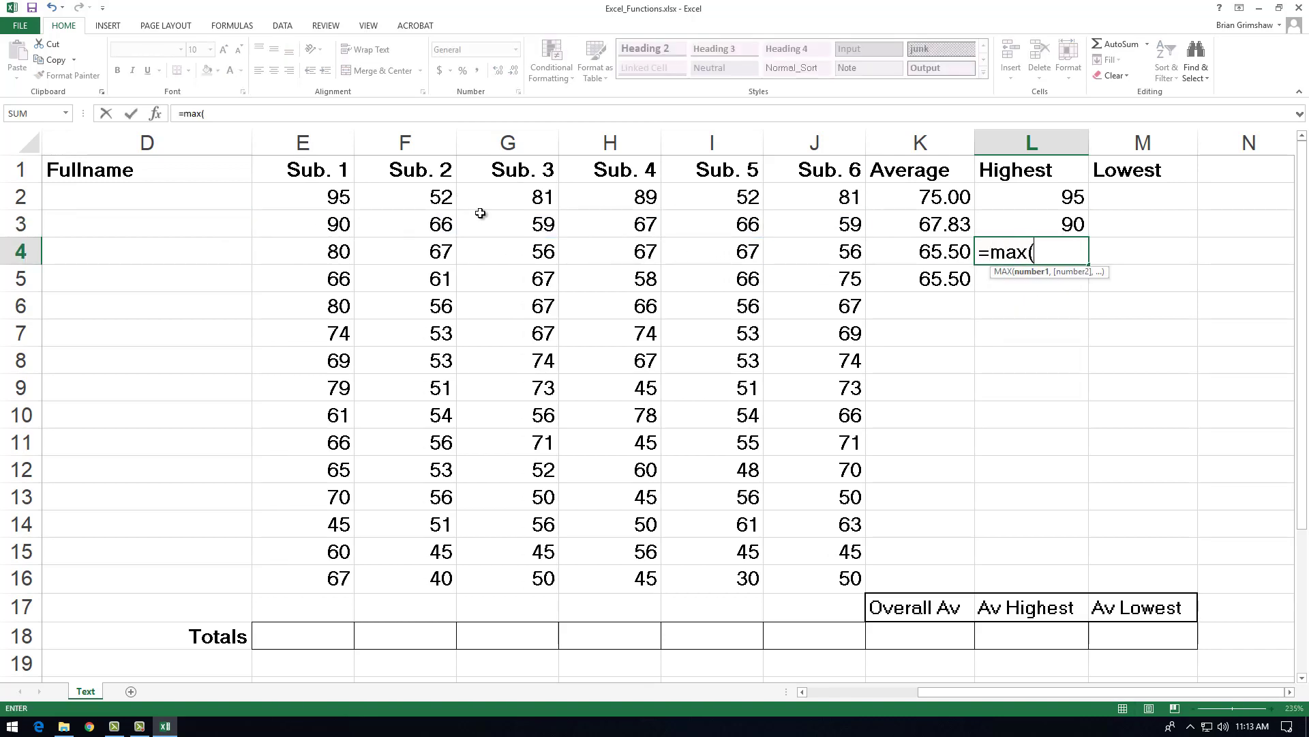
drag(819, 248, 323, 251)
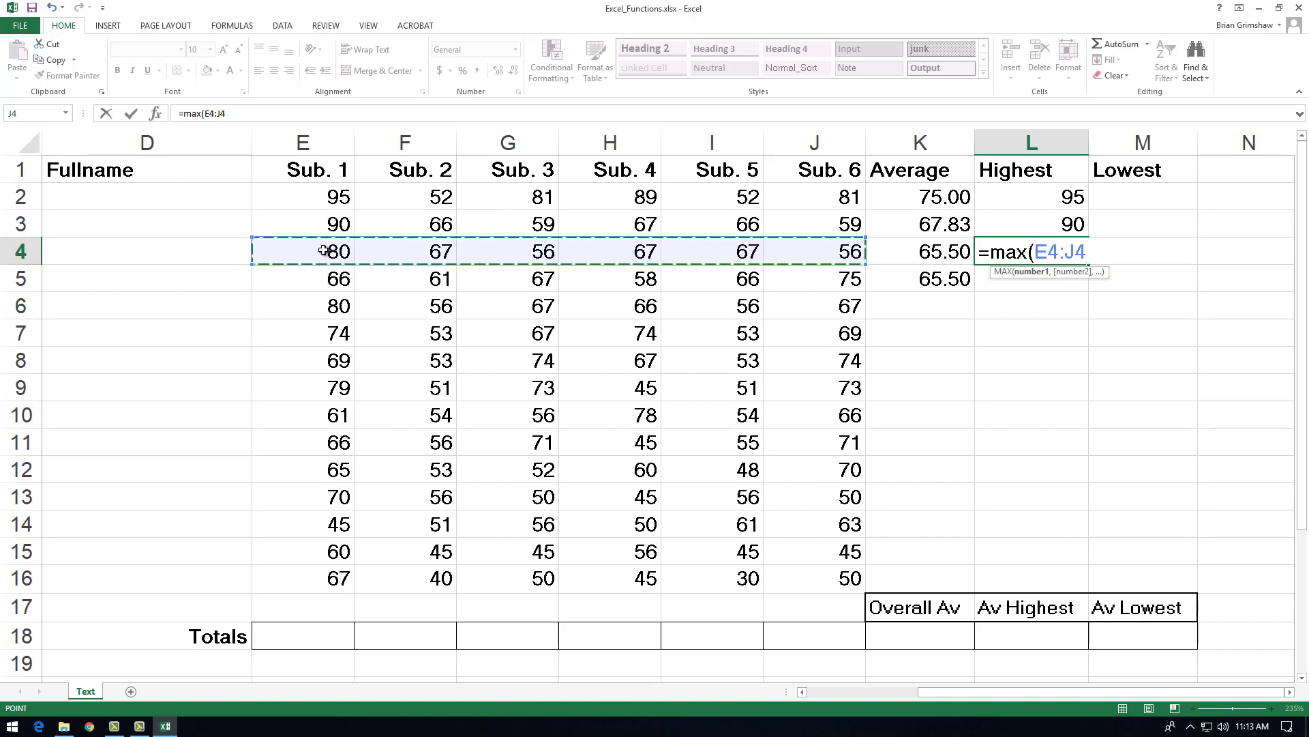
key(Return)
Step: Enter a MAX formula over E5:J5 in L5
text(=)
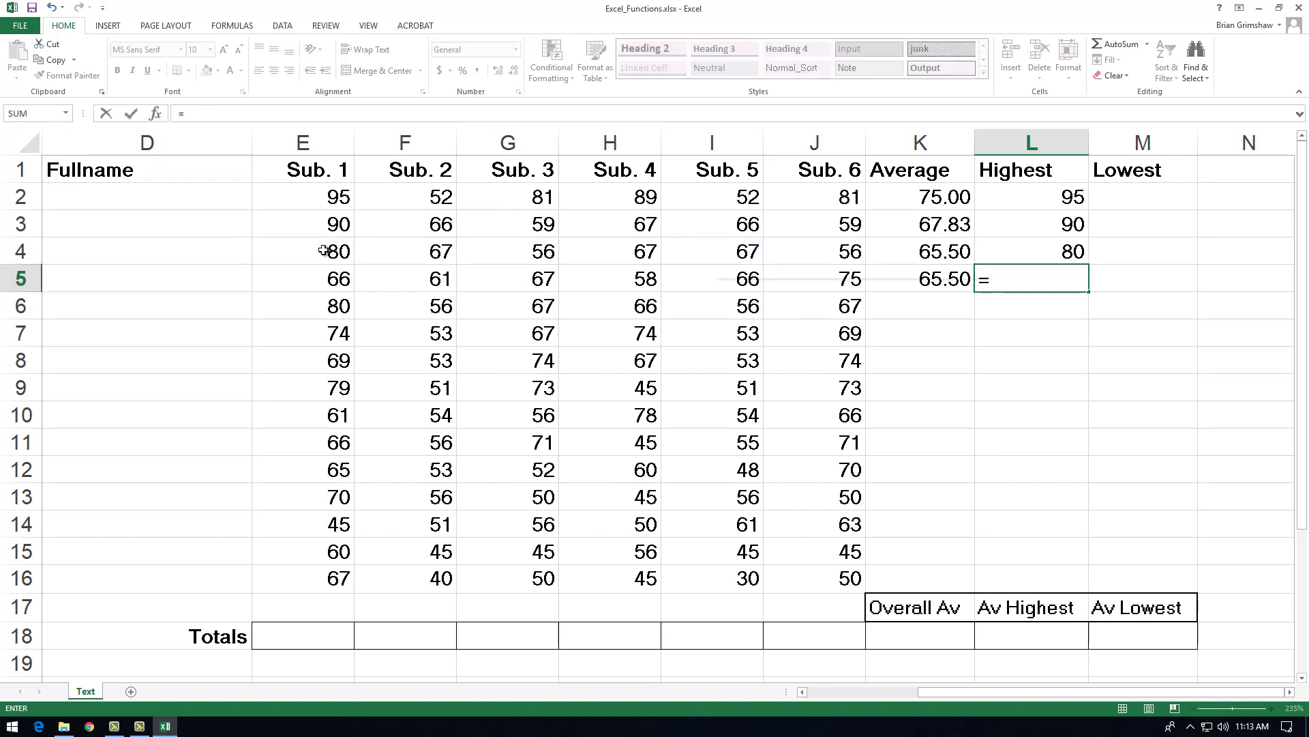
text(max()
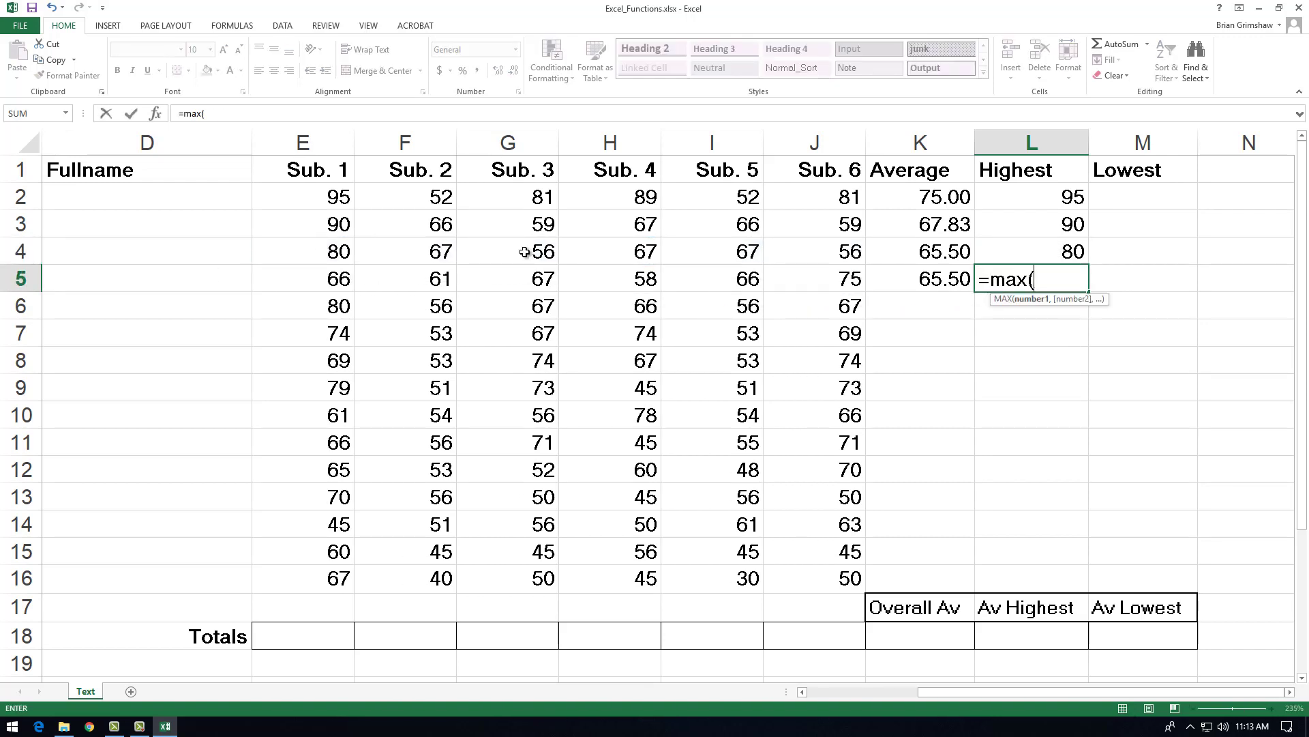
drag(794, 276, 279, 275)
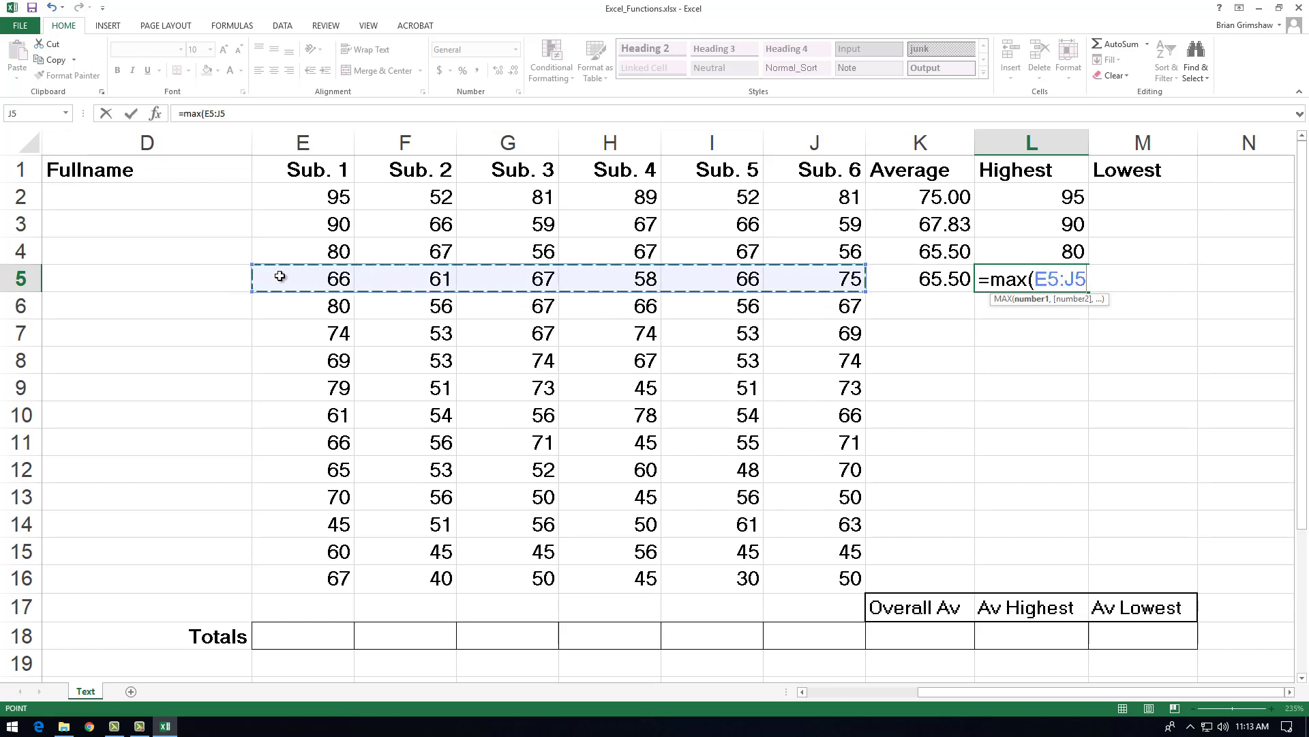
key(Return)
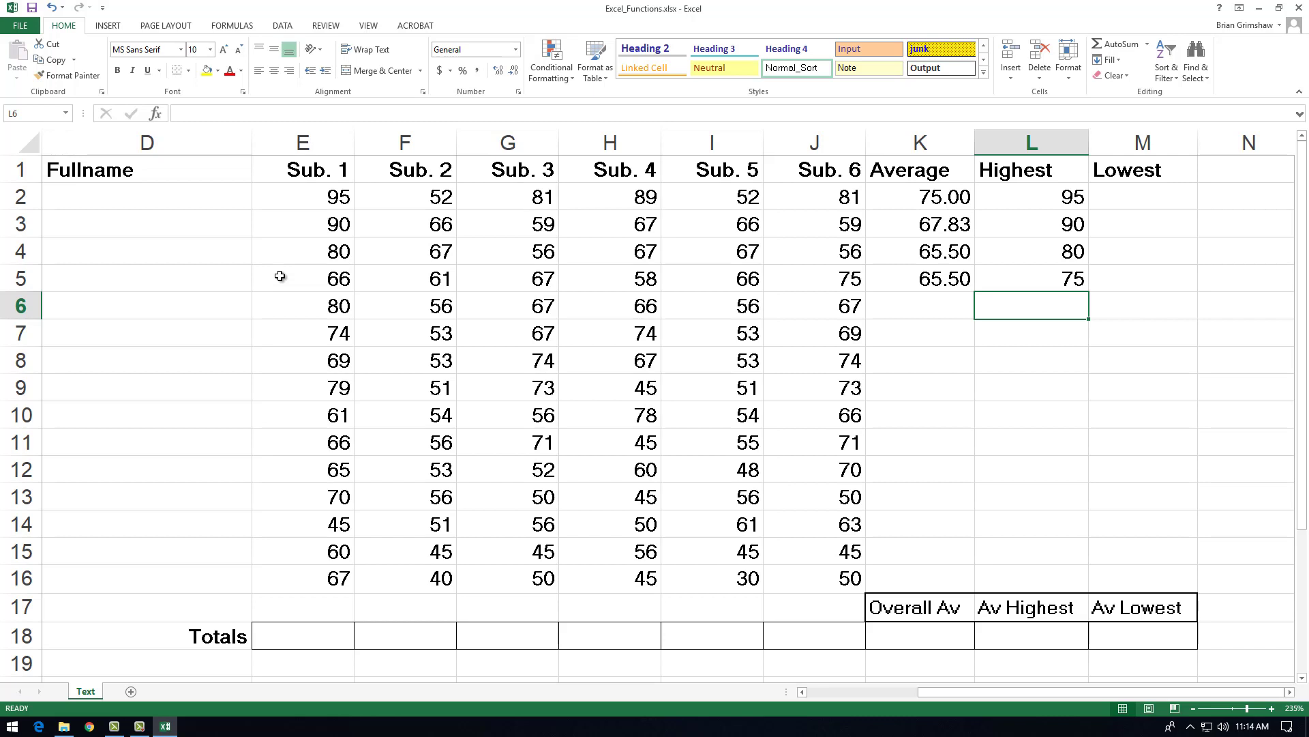
Step: Fill the Lowest cells M2 and M3 with MIN formulas over E2:J2 and E3:J3 respectively
click(1147, 201)
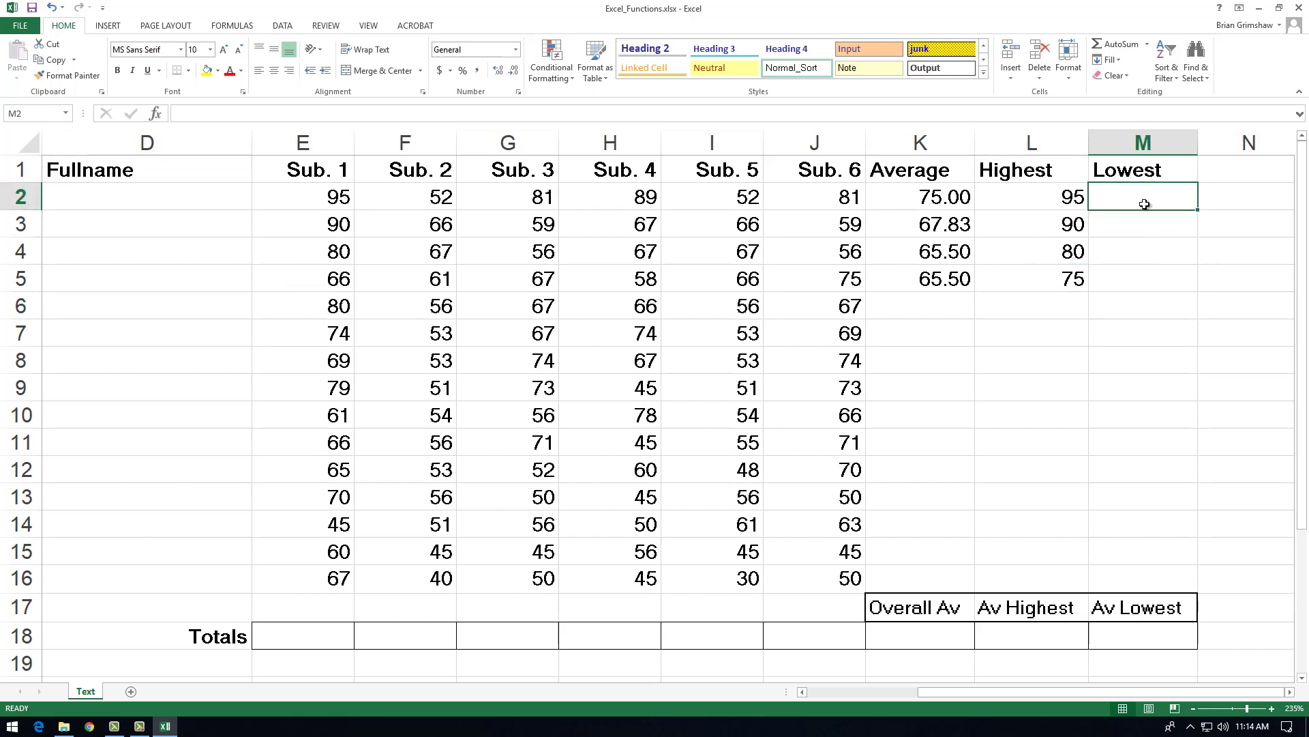
text(=min()
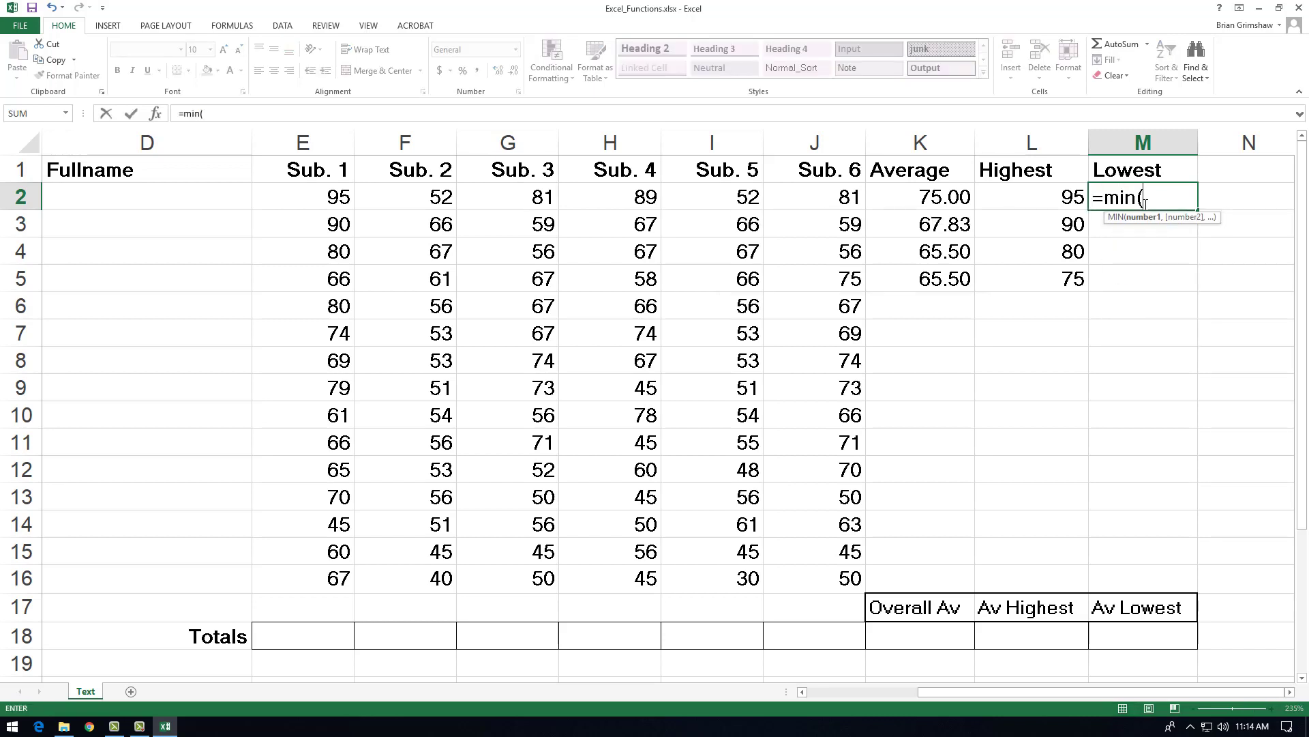
drag(840, 197, 326, 203)
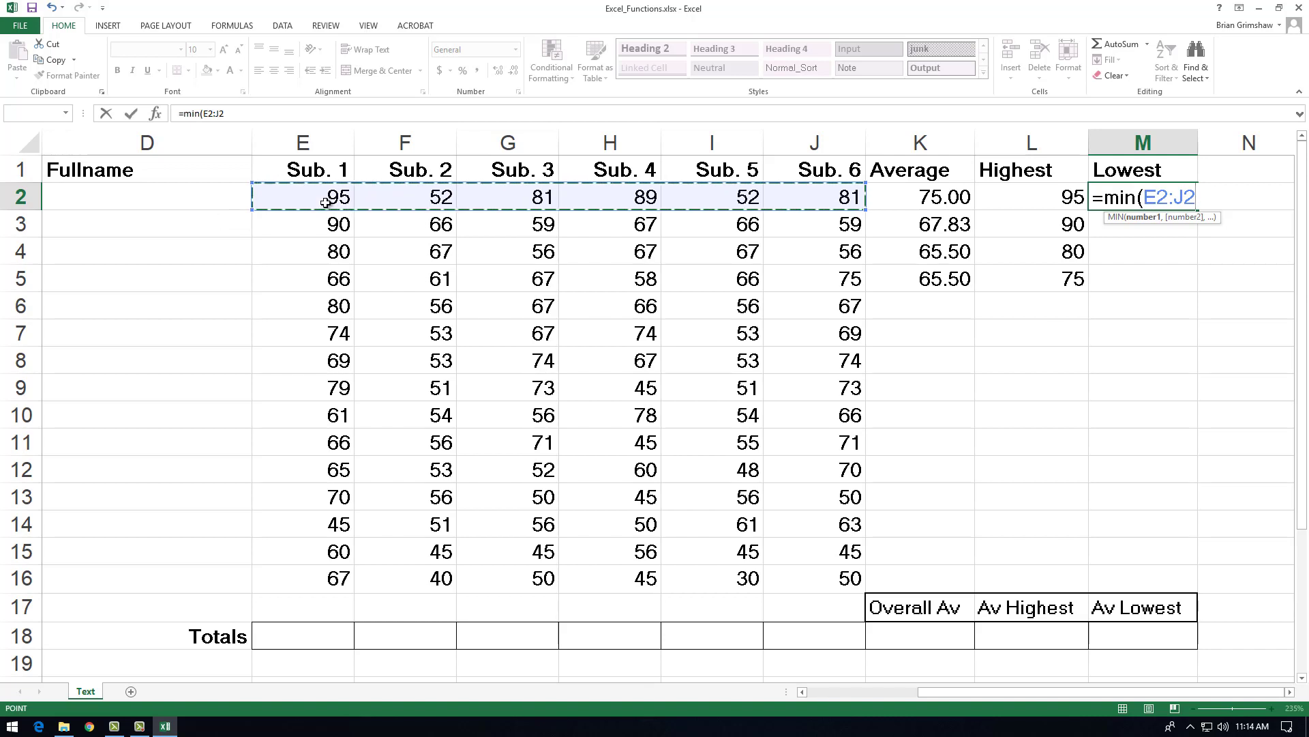
key(Return)
text(=)
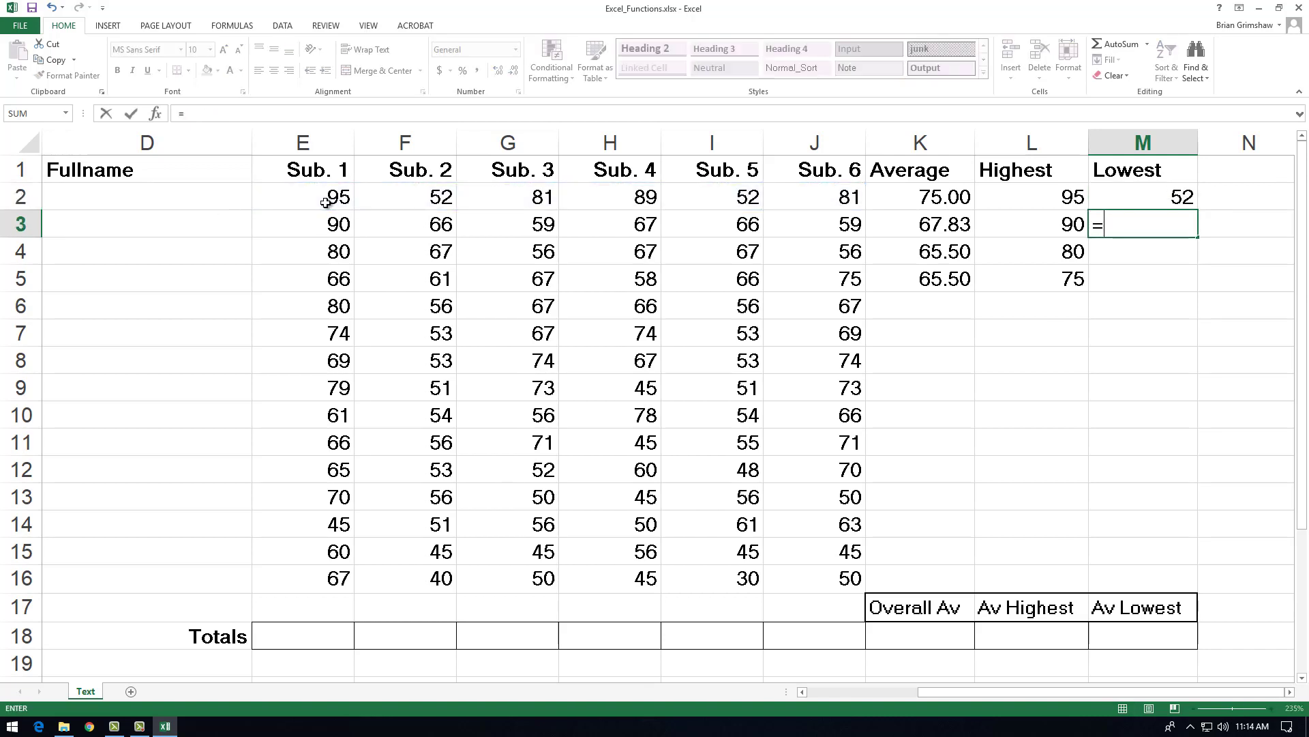
text(min()
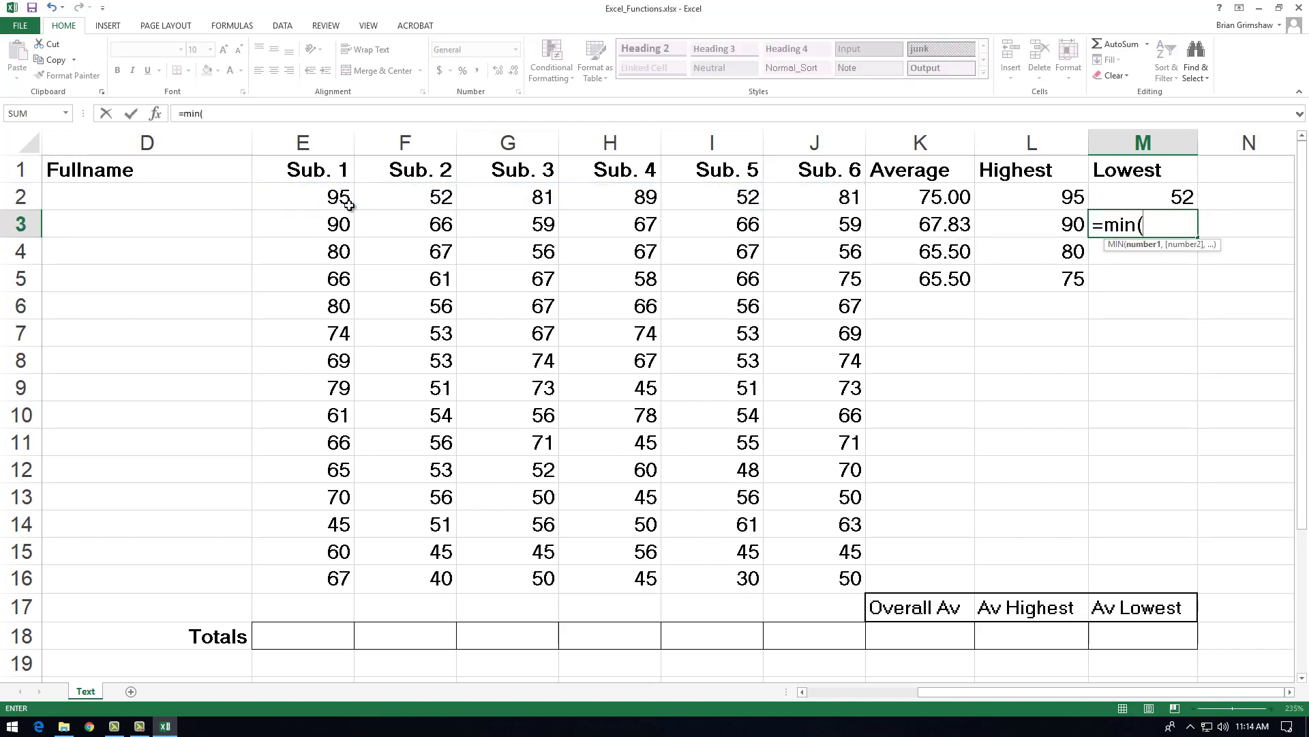
drag(803, 219, 341, 223)
key(Return)
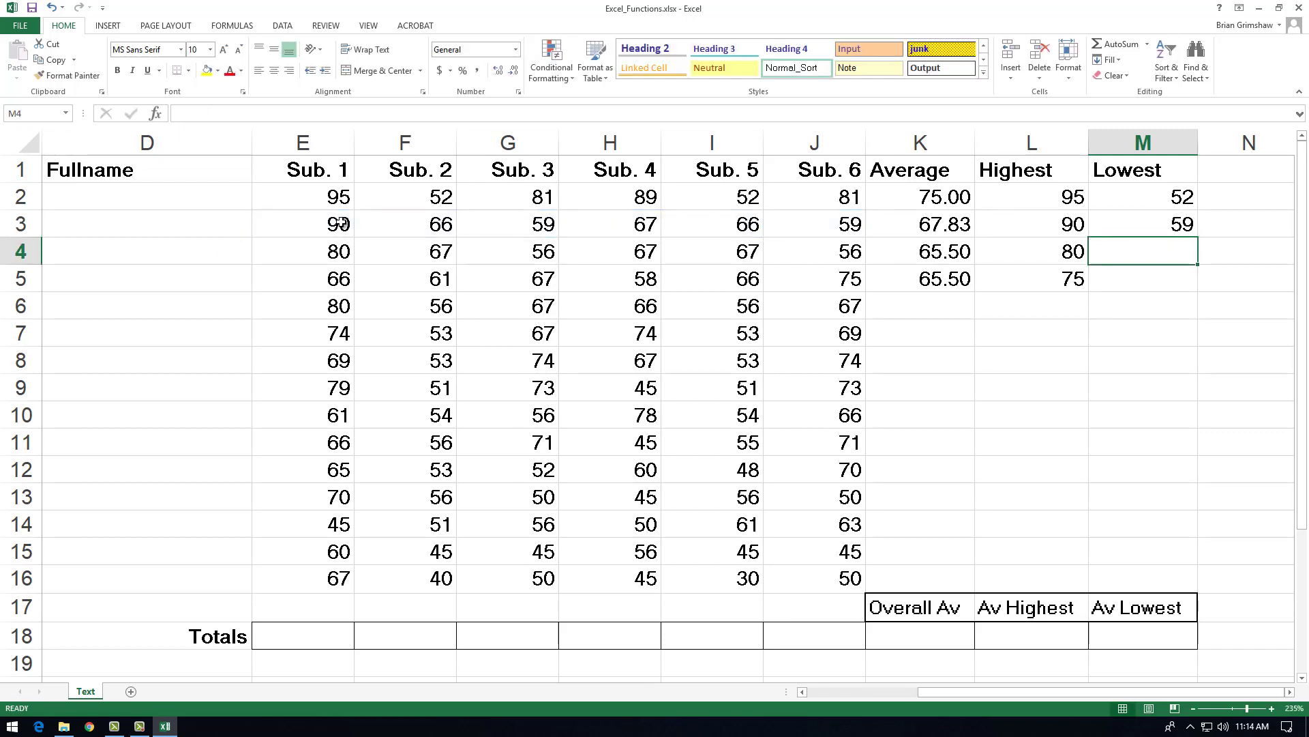
Step: Fill M4 and M5 with MIN formulas over E4:J4 and E5:J5 respectively
text(=min()
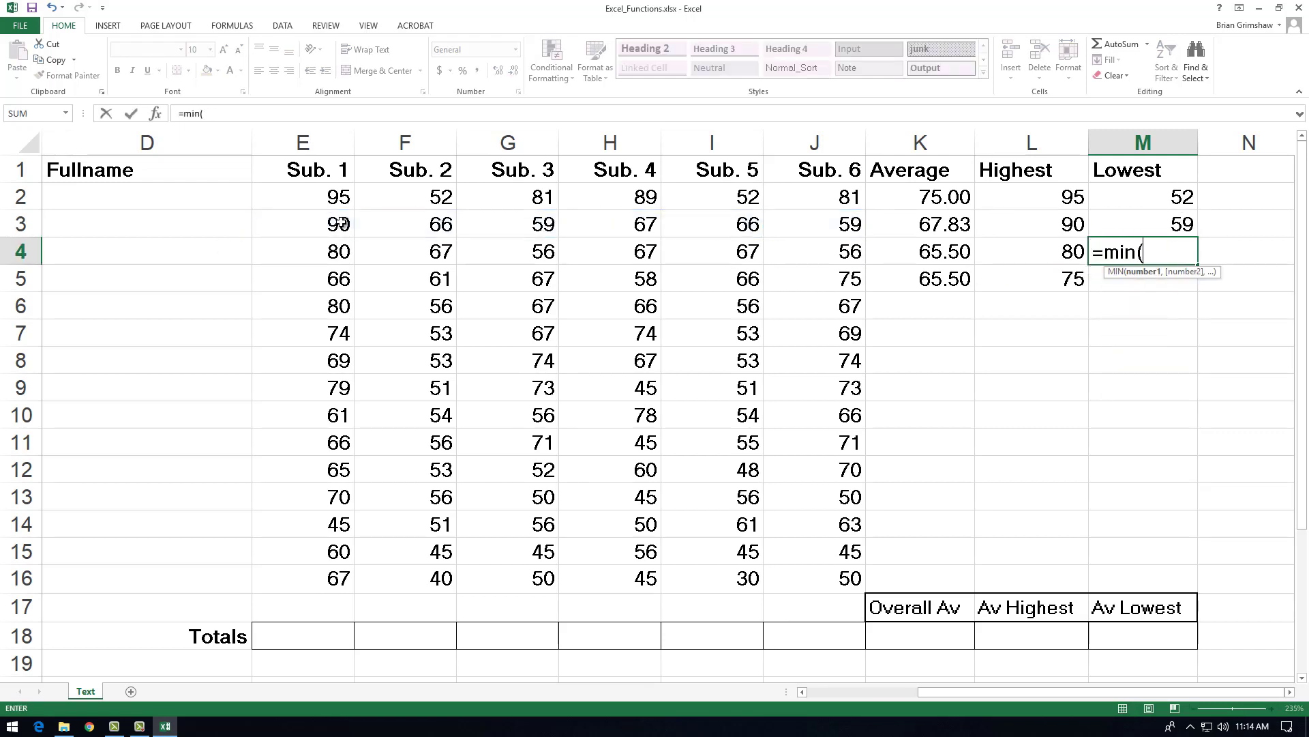
drag(823, 250, 309, 247)
key(Return)
text(=min()
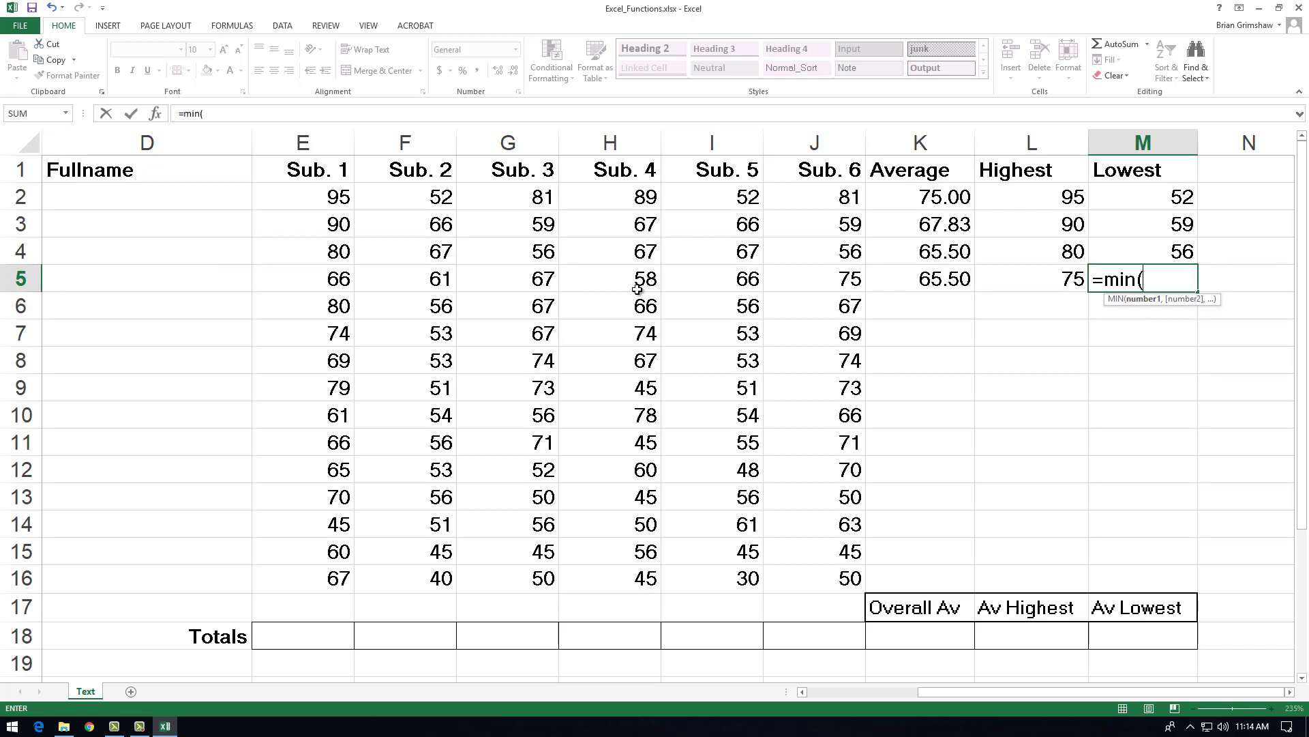
drag(791, 279, 323, 276)
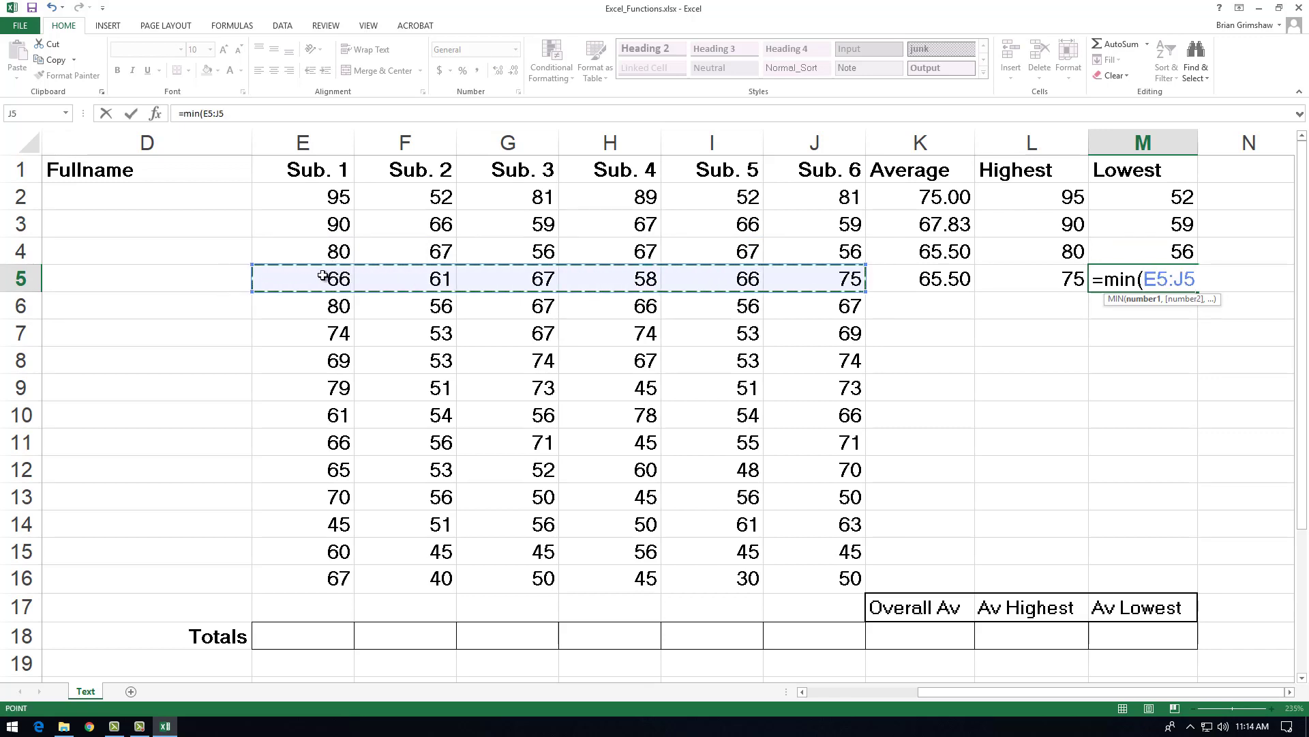
key(Return)
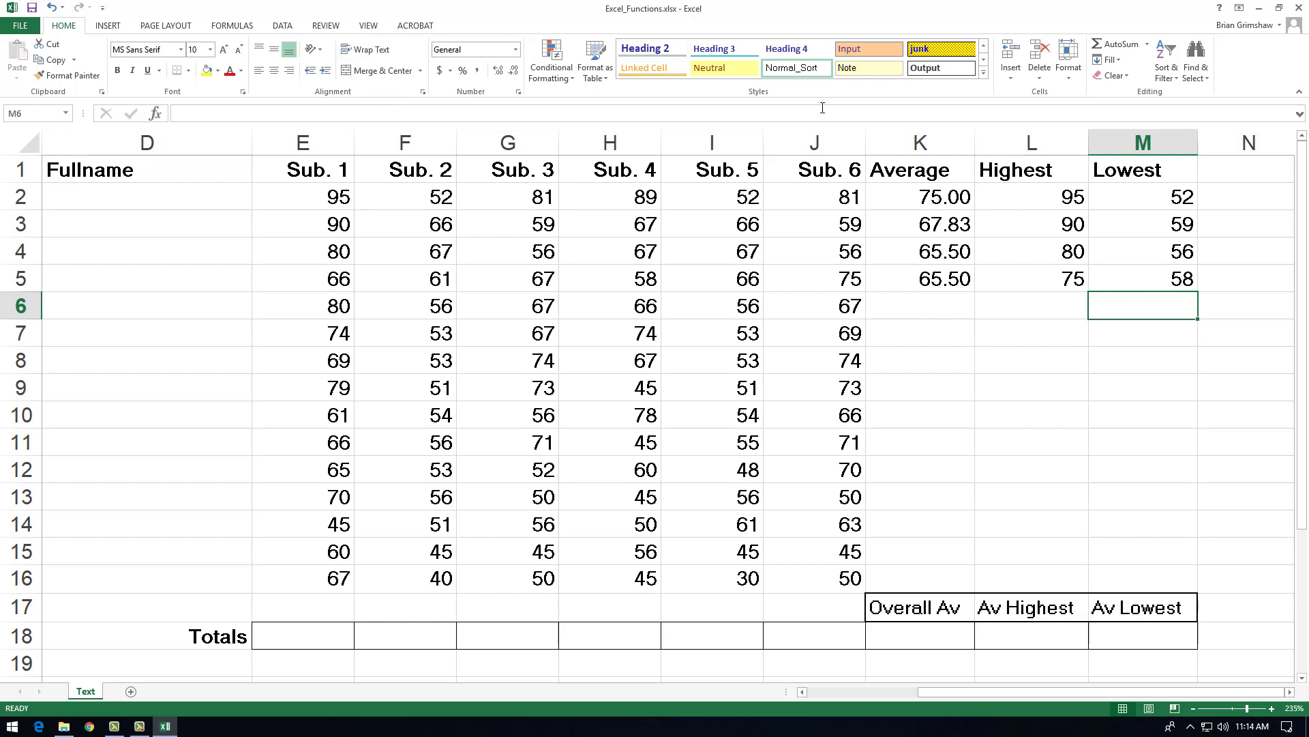
Step: Inspect the AVERAGE formulas in K2 through K5 to compare the row references they use
click(942, 197)
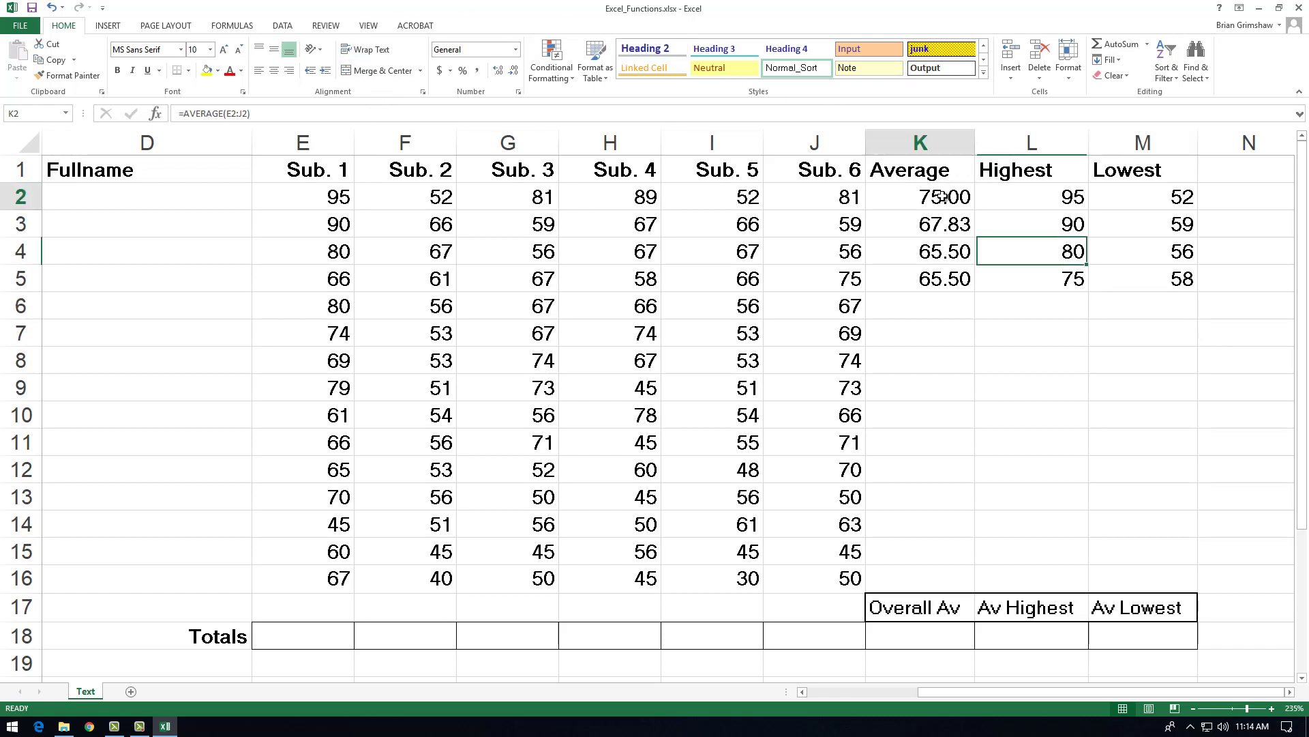
double_click(941, 197)
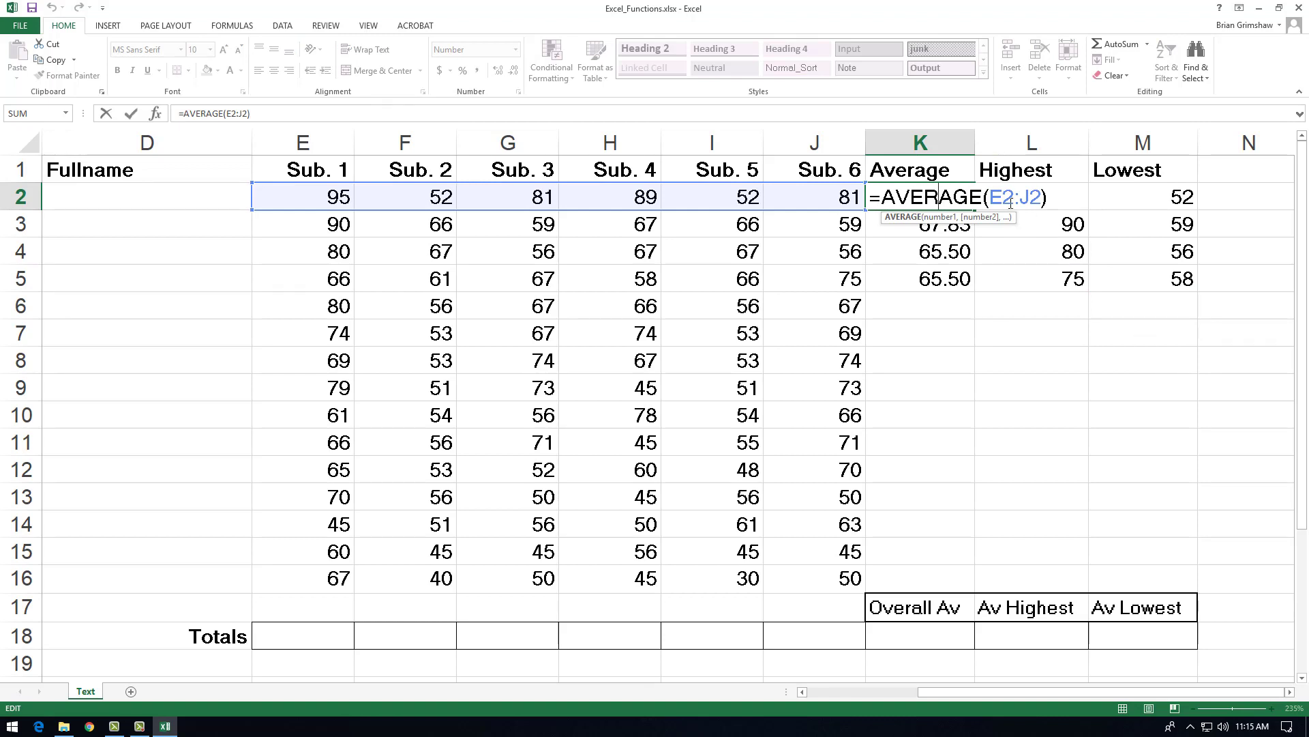
key(Return)
key(F2)
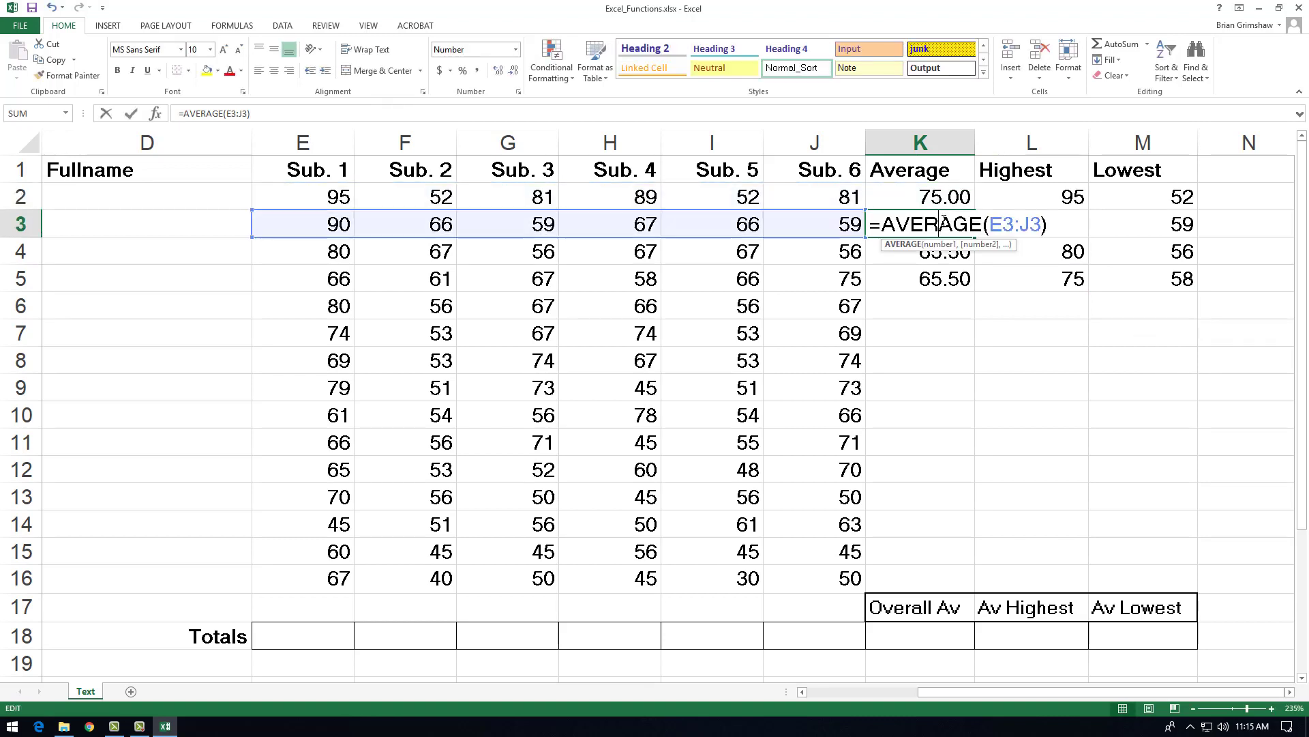
key(Return)
key(F2)
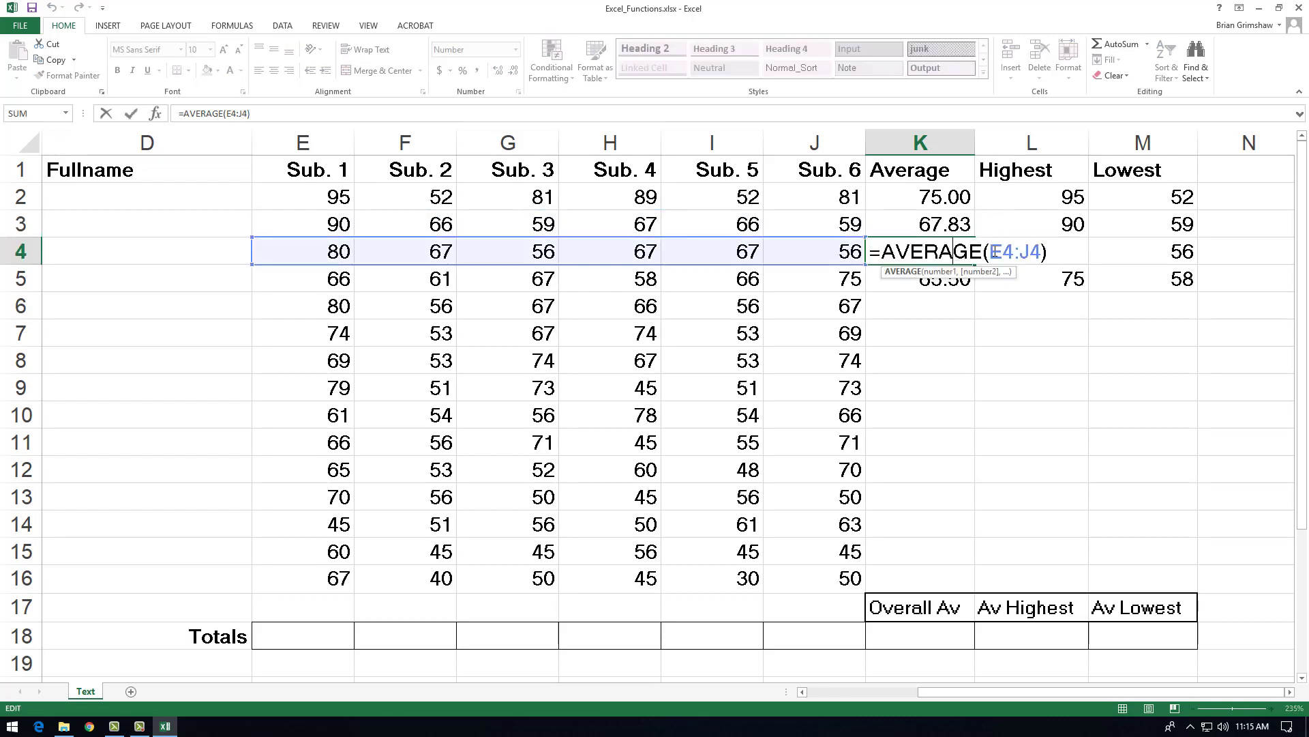
key(Escape)
click(945, 281)
key(F2)
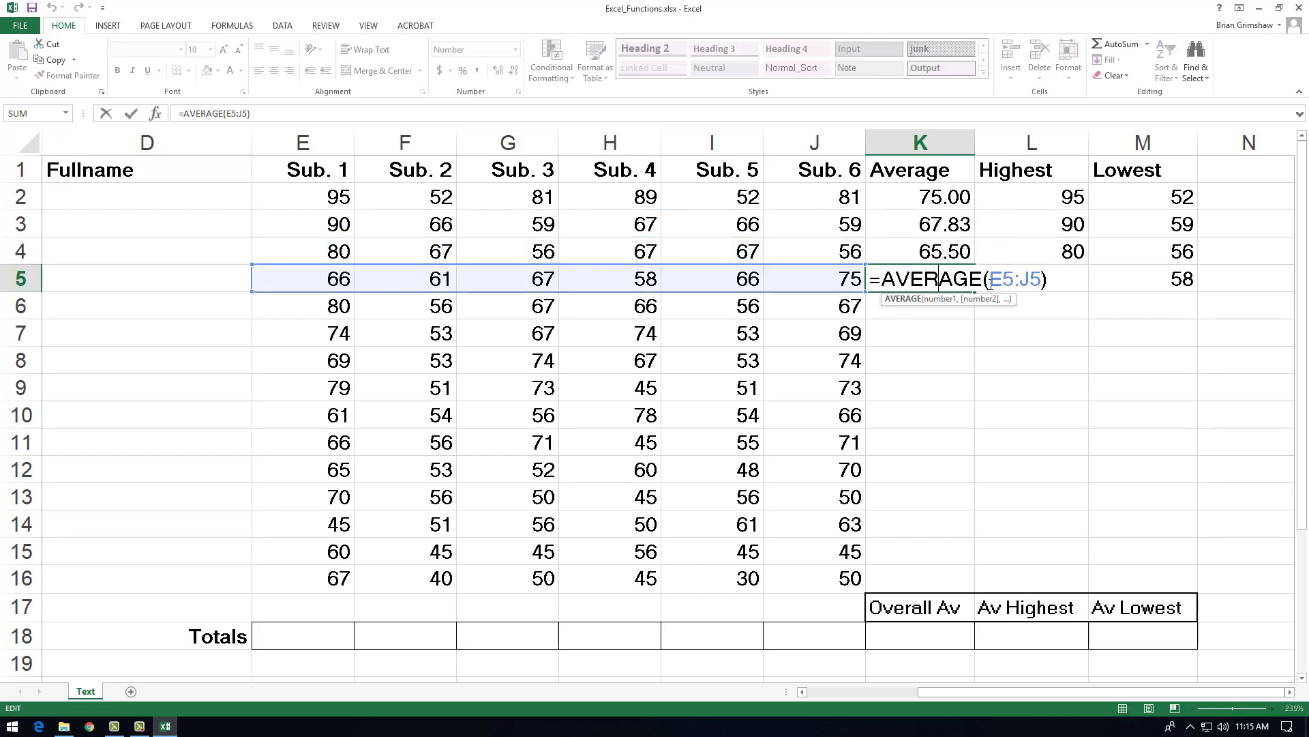
key(Return)
Step: Go through the remaining Average cells from K7 down to K15
click(941, 333)
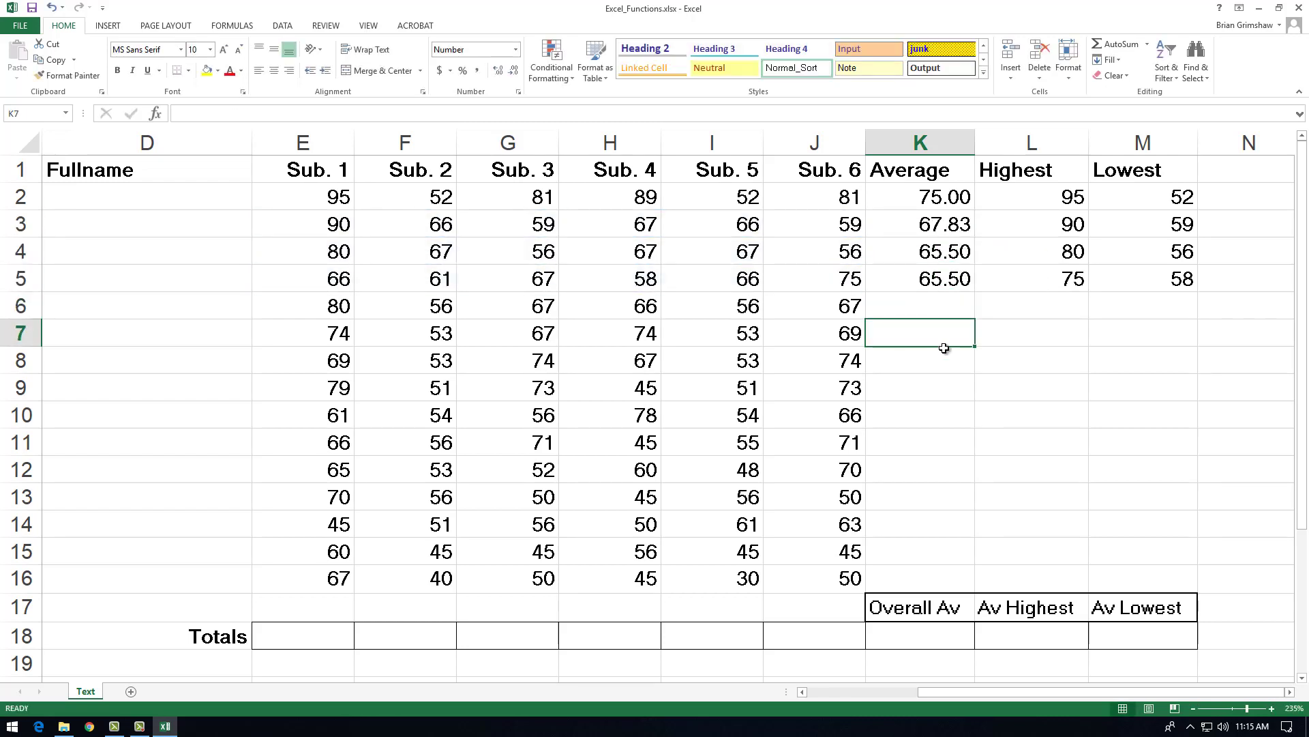
click(945, 364)
click(948, 385)
click(948, 417)
click(948, 443)
click(950, 490)
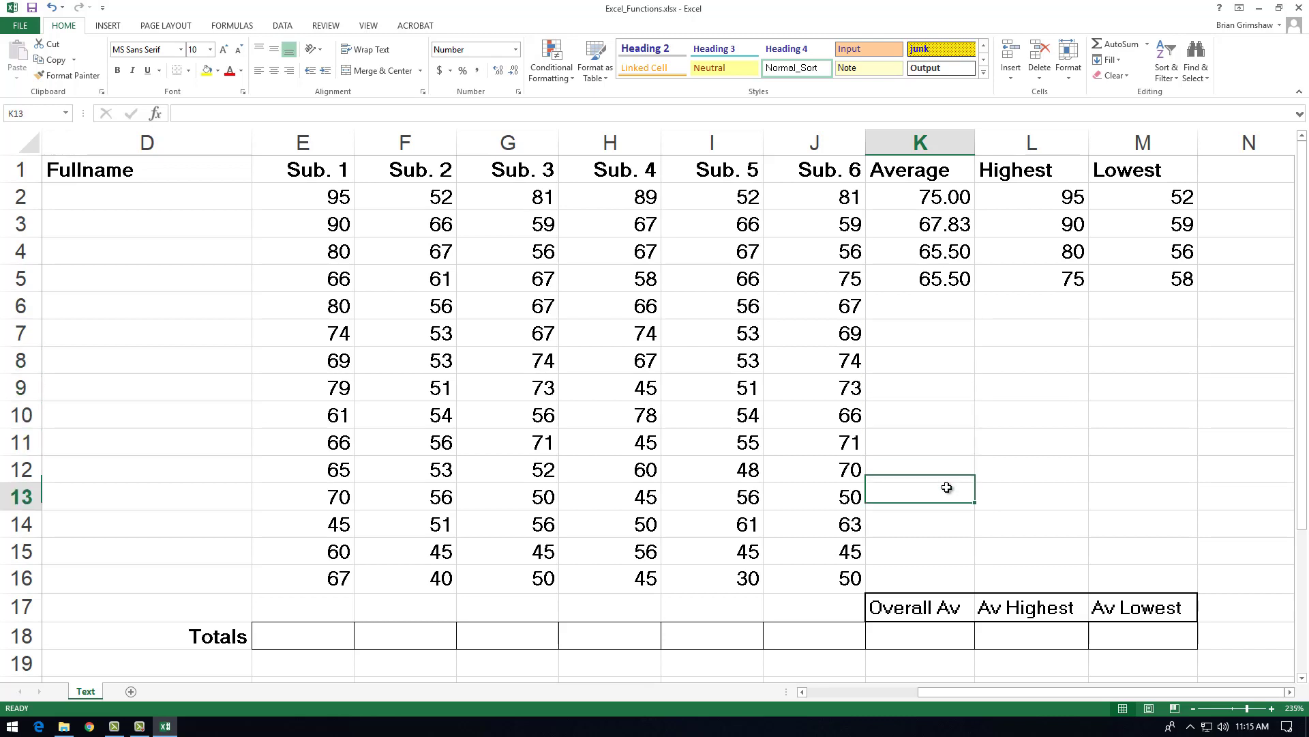
click(952, 525)
click(962, 552)
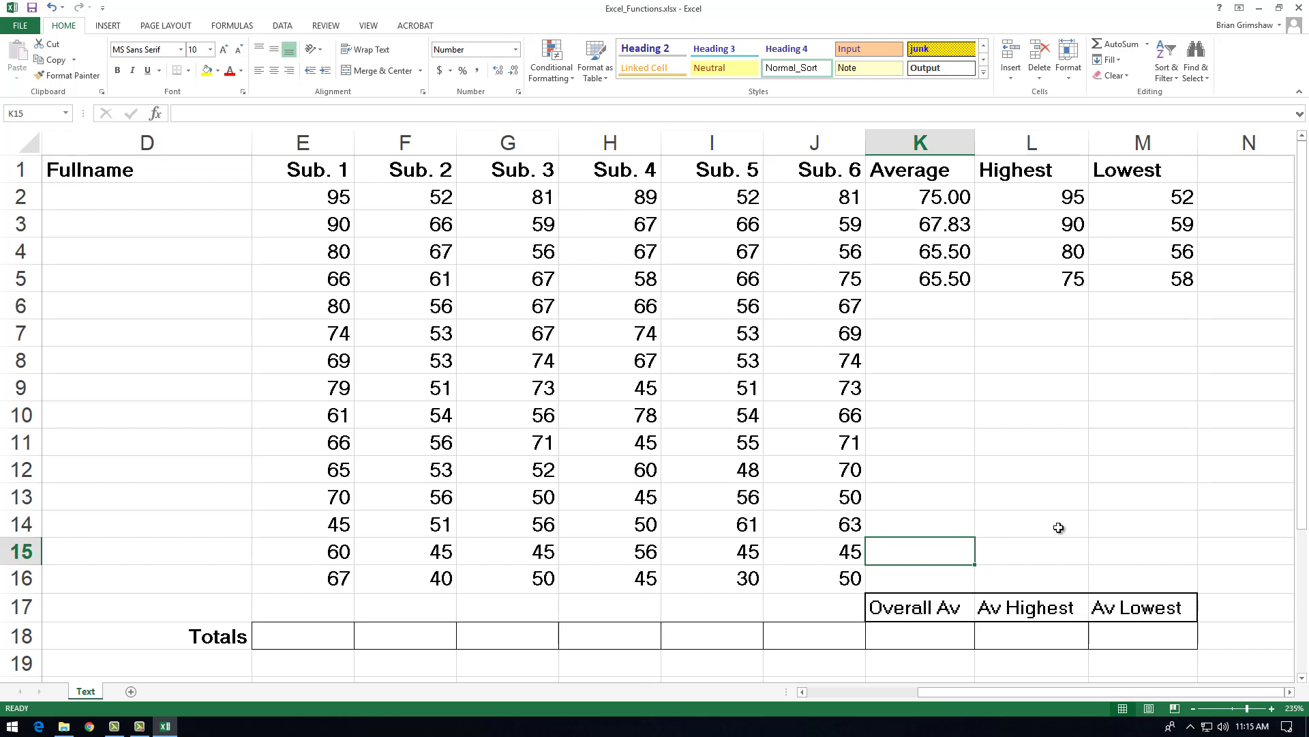
Step: Copy the AVERAGE formula from K2 down the Average column through K16
click(956, 192)
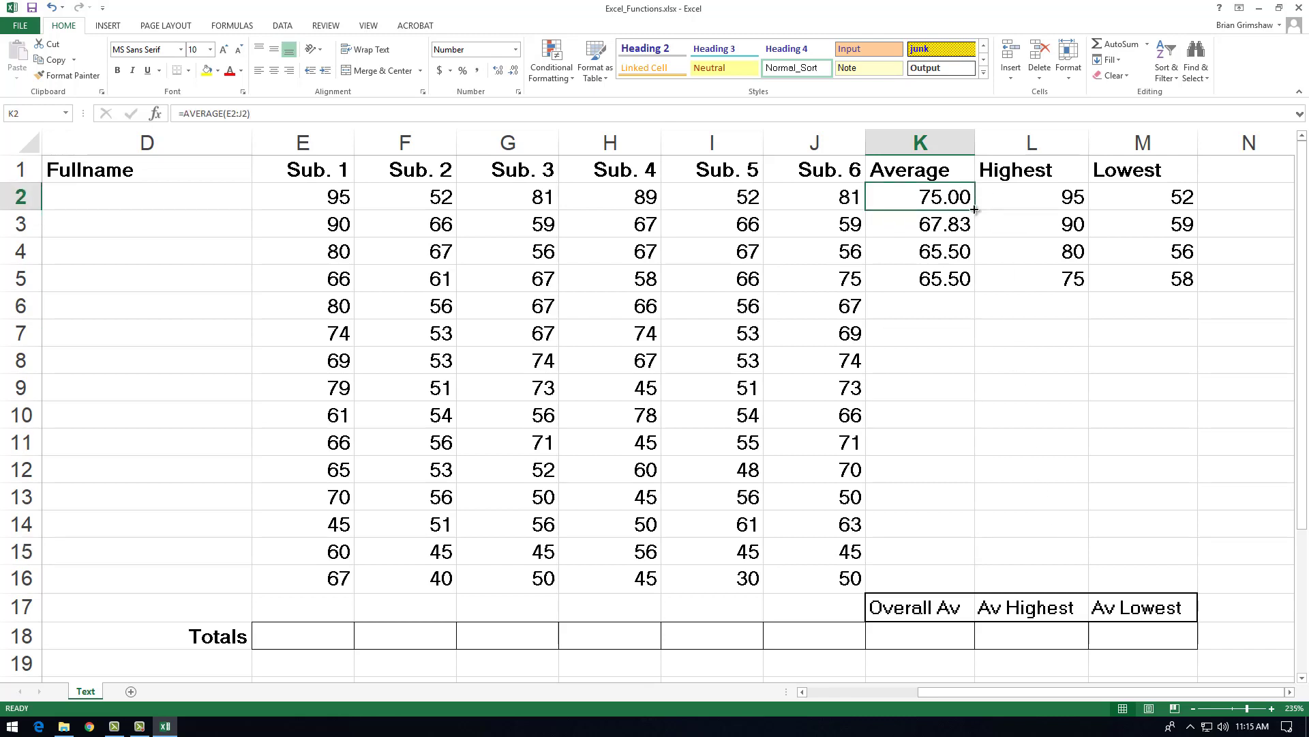
drag(976, 213, 1003, 584)
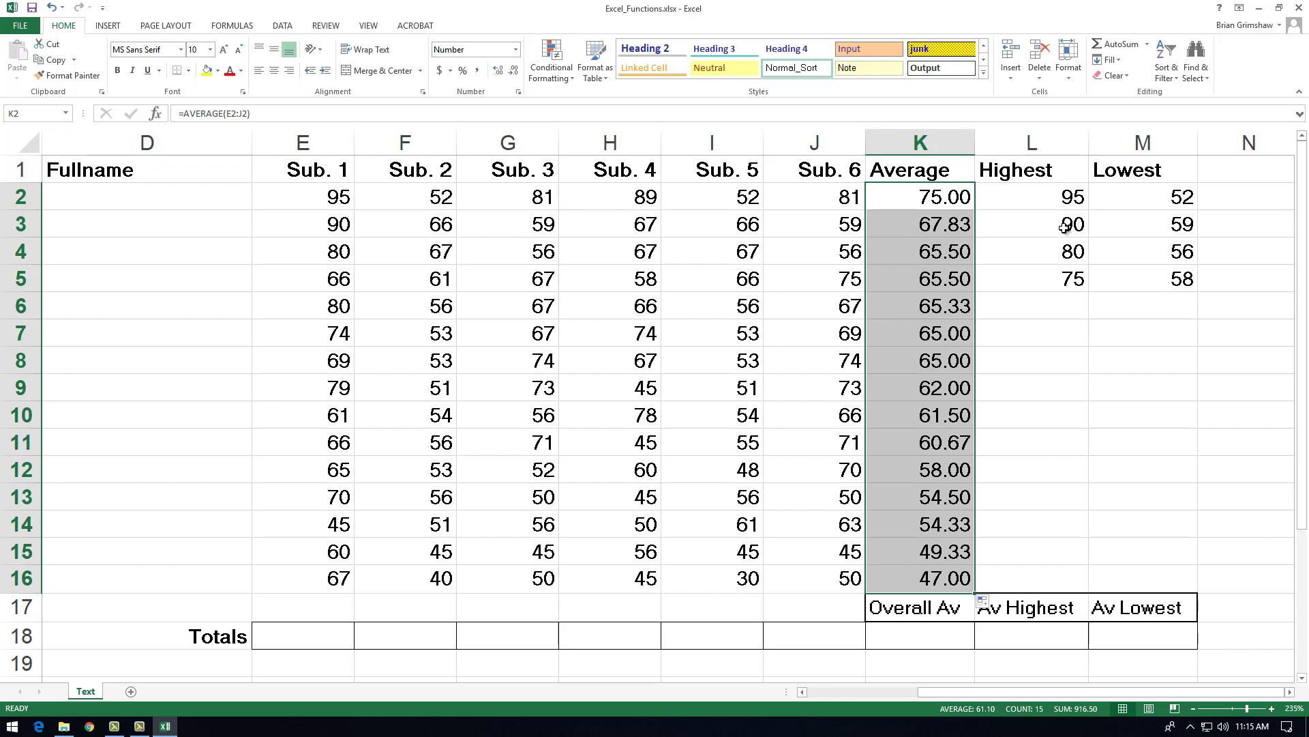
Step: Copy the MAX formula from L2 and the MIN formula from M2 down their columns through row 16
click(1054, 203)
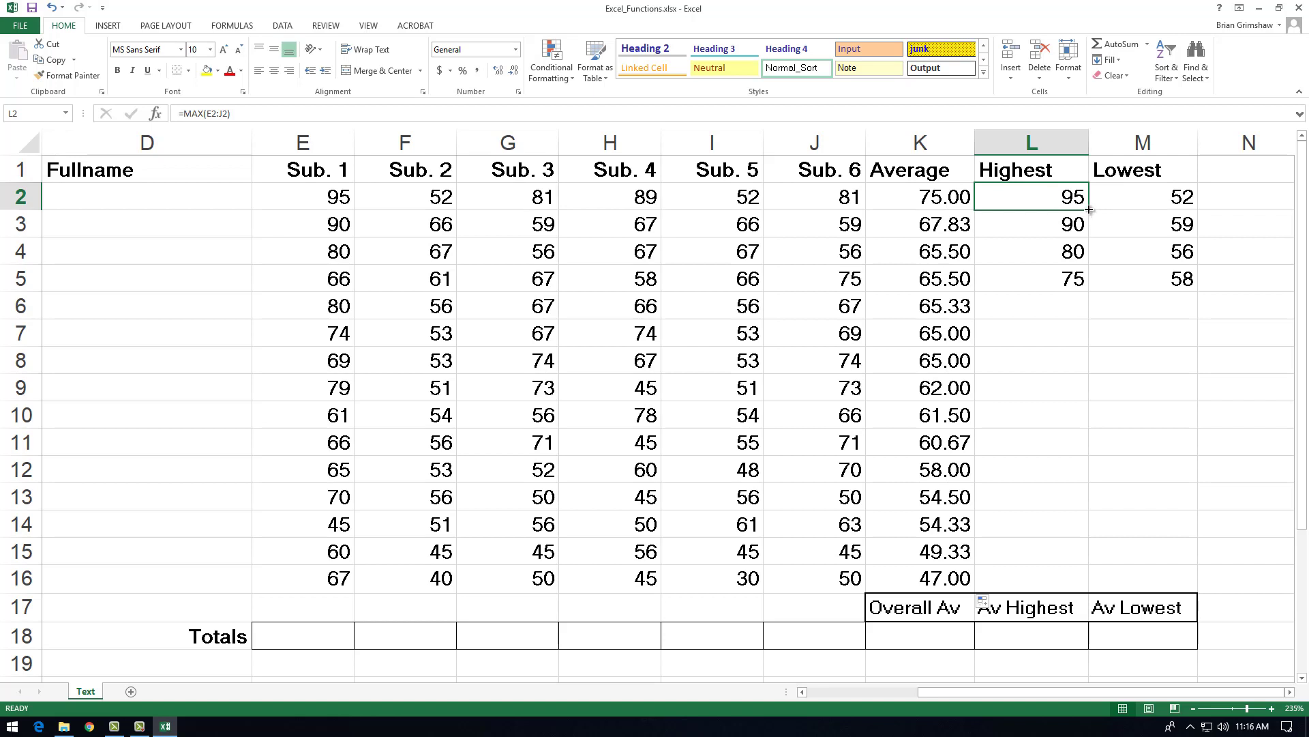
drag(1089, 210, 1098, 598)
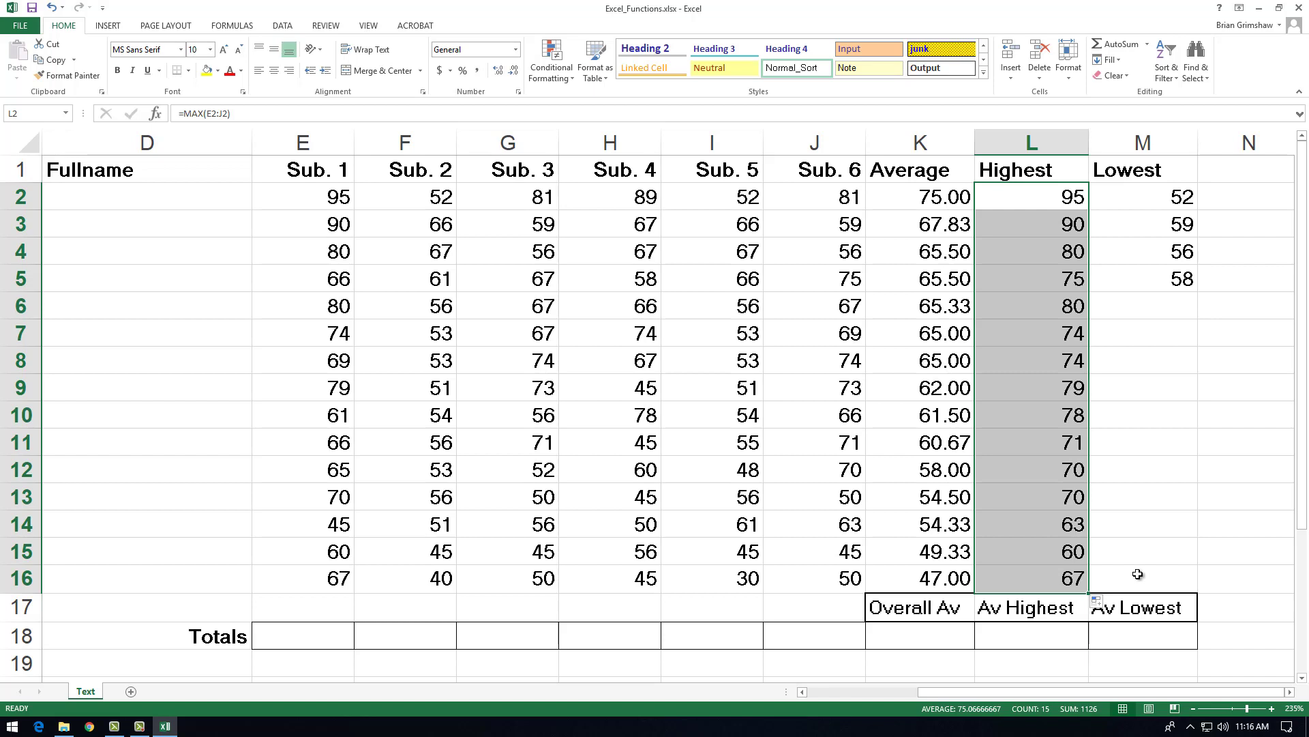
click(1154, 199)
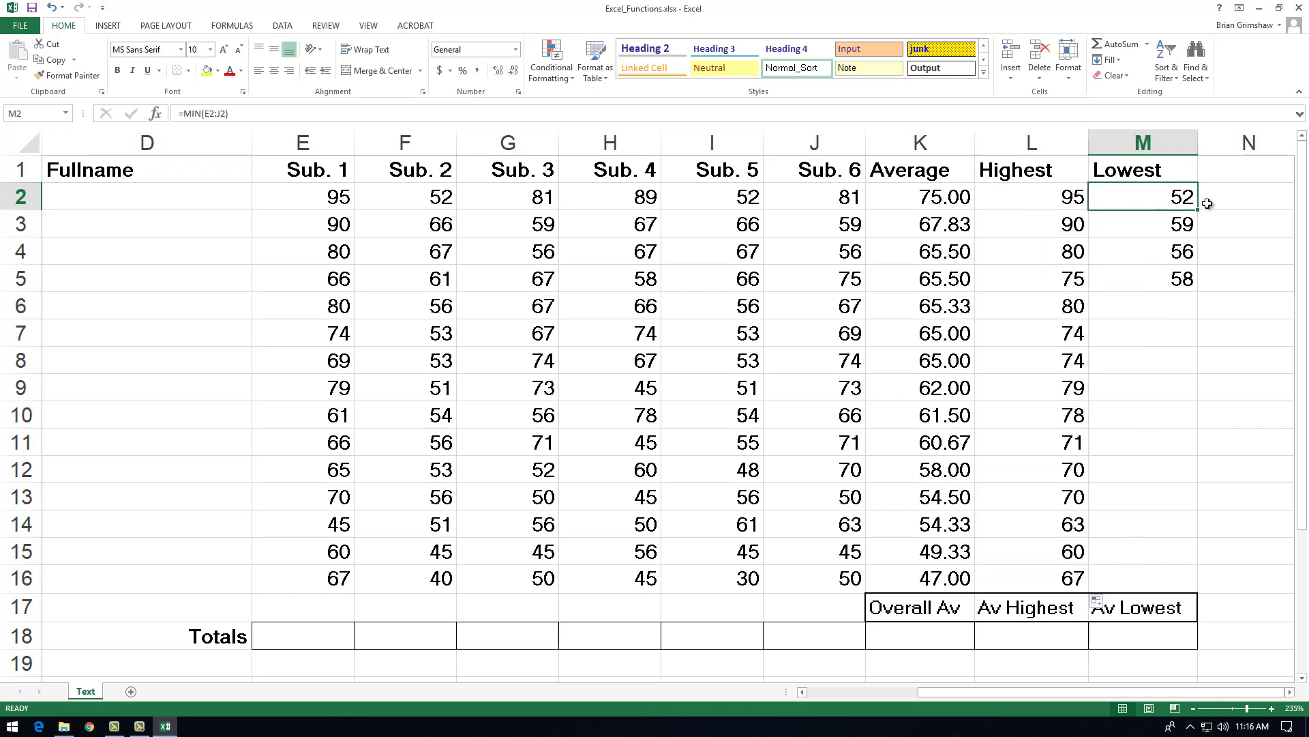
drag(1198, 210, 1291, 491)
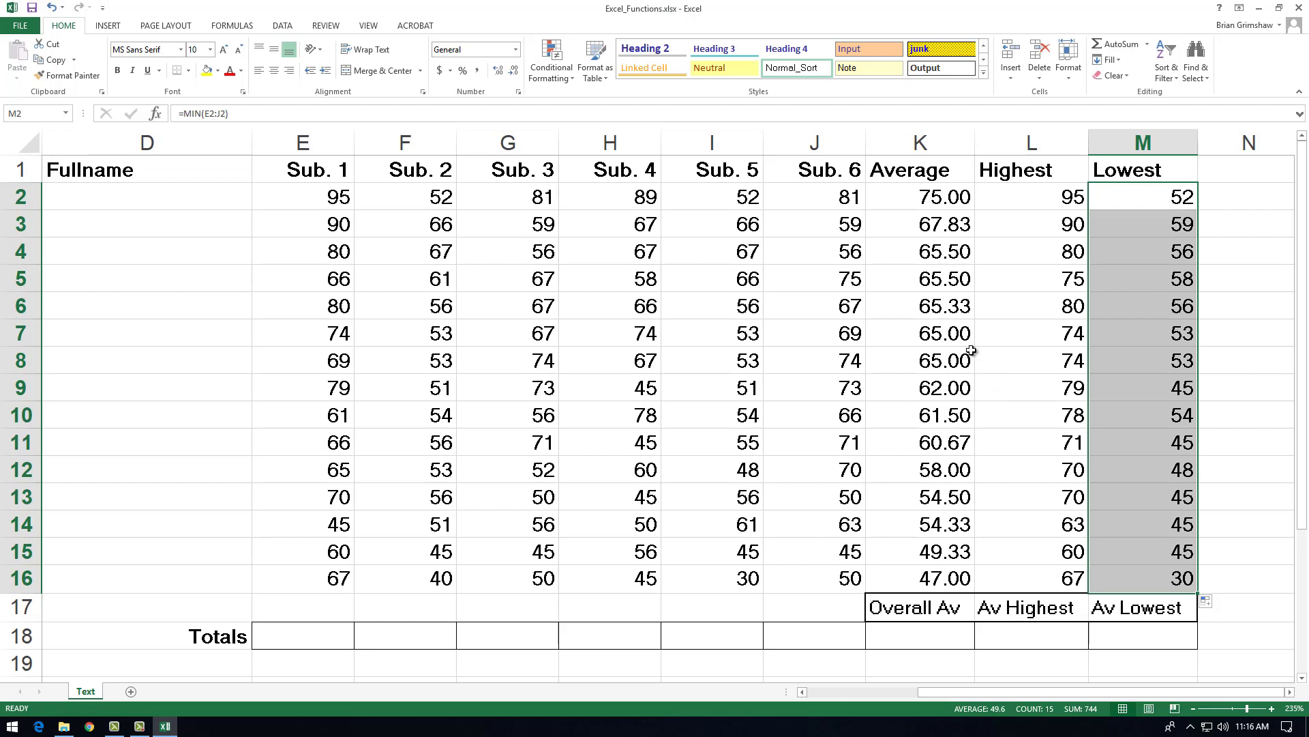
Step: Clear the Average, Highest and Lowest formulas in K3:M16, keeping only those in row 2
drag(893, 216, 1084, 524)
drag(922, 228, 1171, 571)
key(Delete)
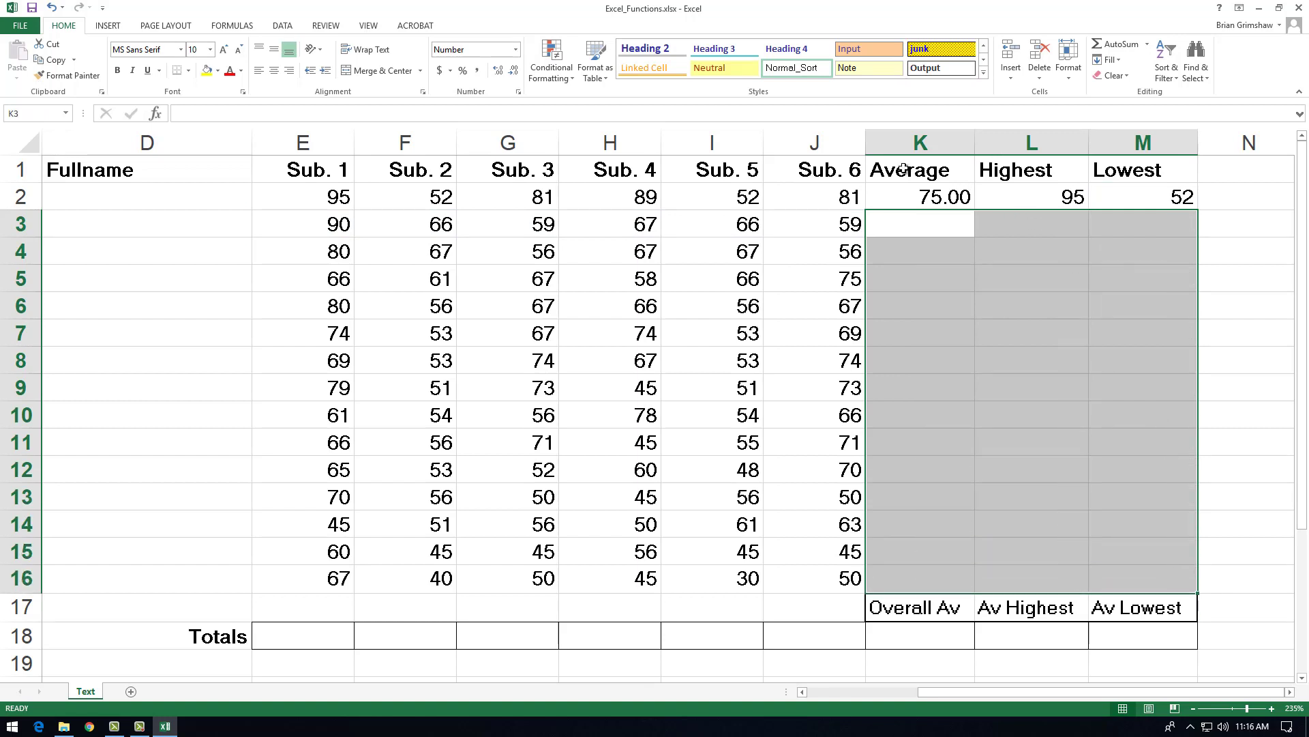
Step: Inspect the AVERAGE, MAX and MIN formulas in K2, L2 and M2 without changing them
double_click(924, 197)
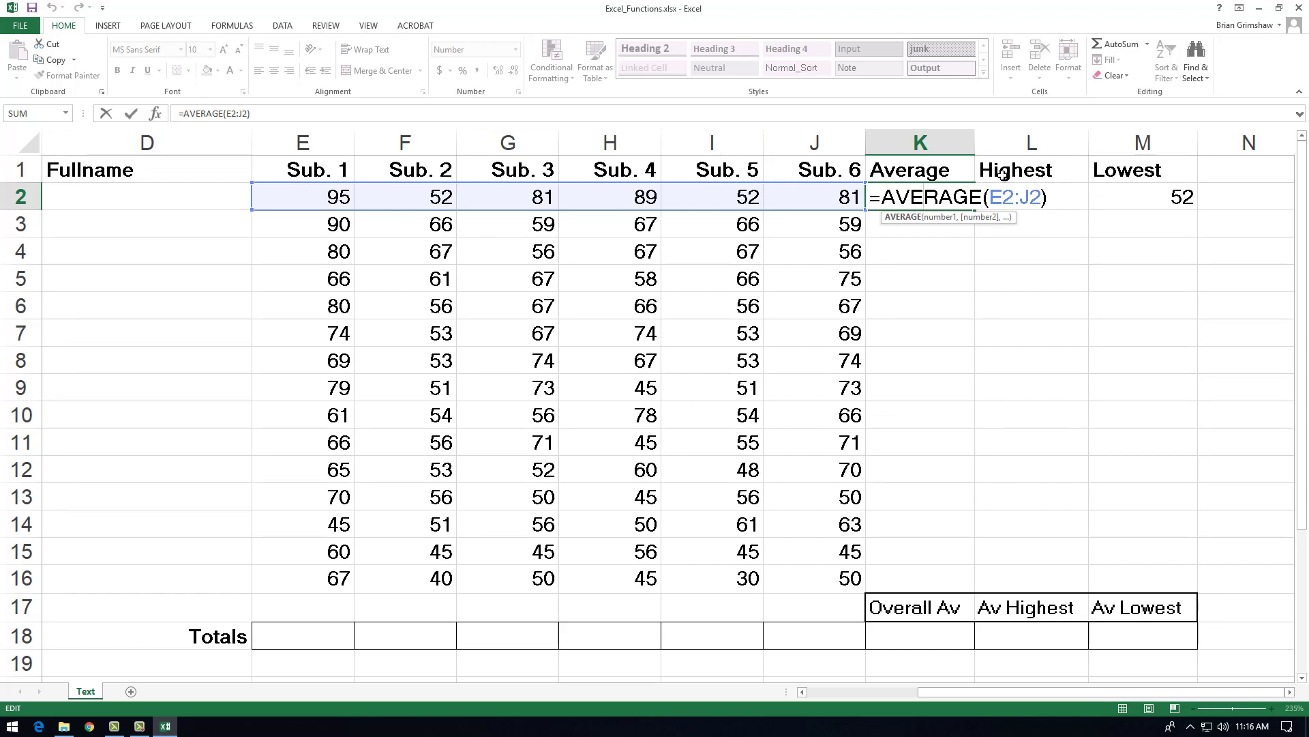
key(Escape)
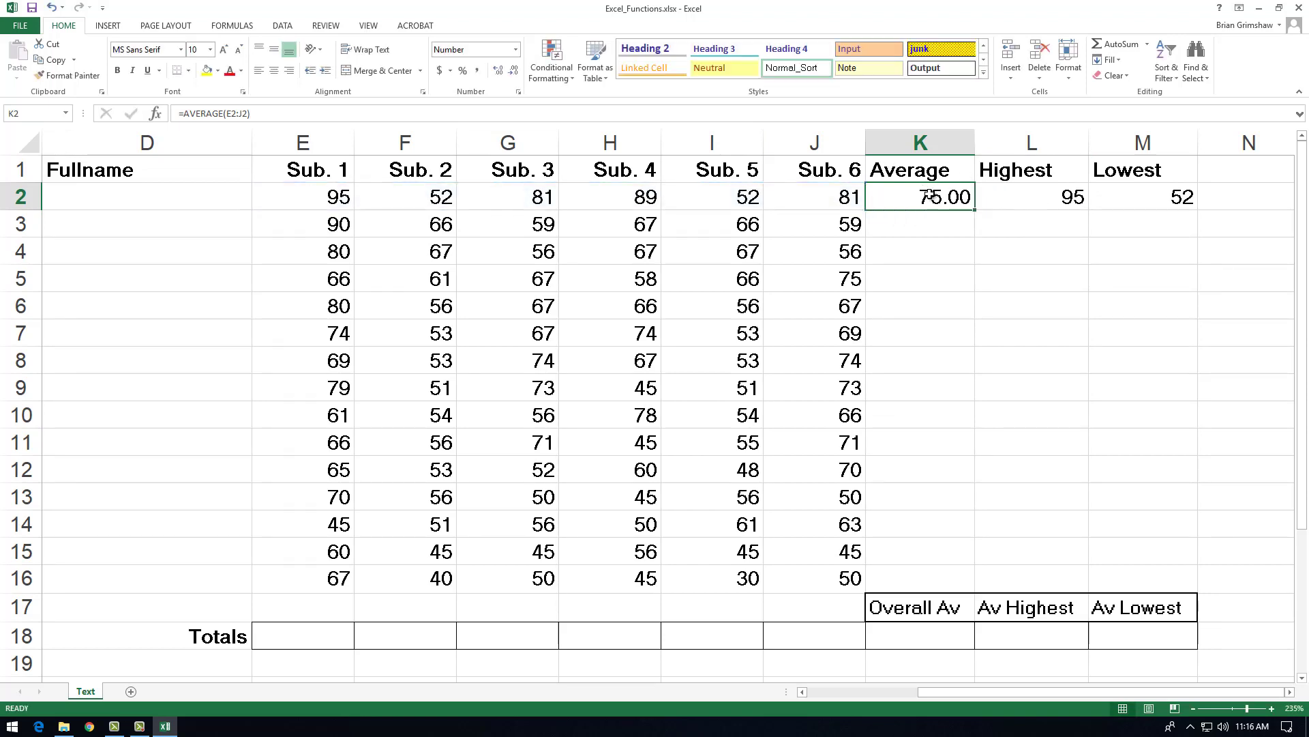
click(1053, 197)
double_click(1054, 197)
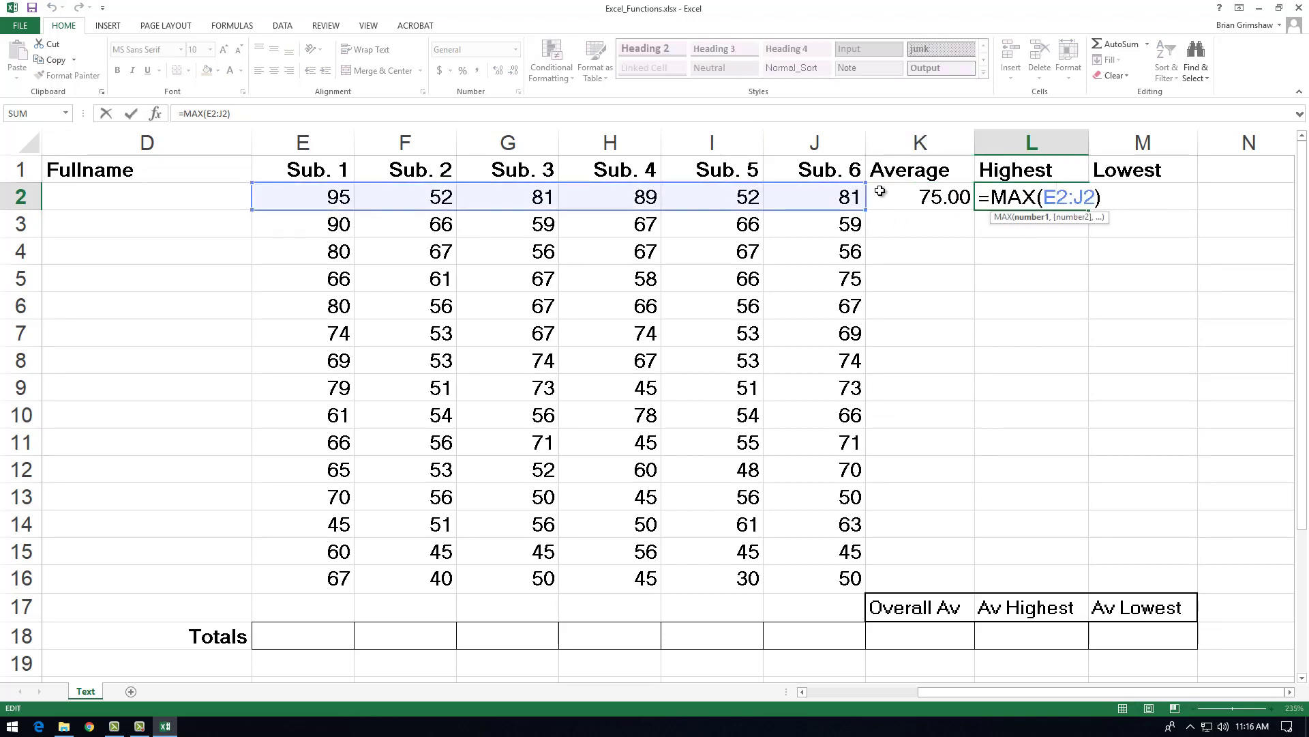
key(Escape)
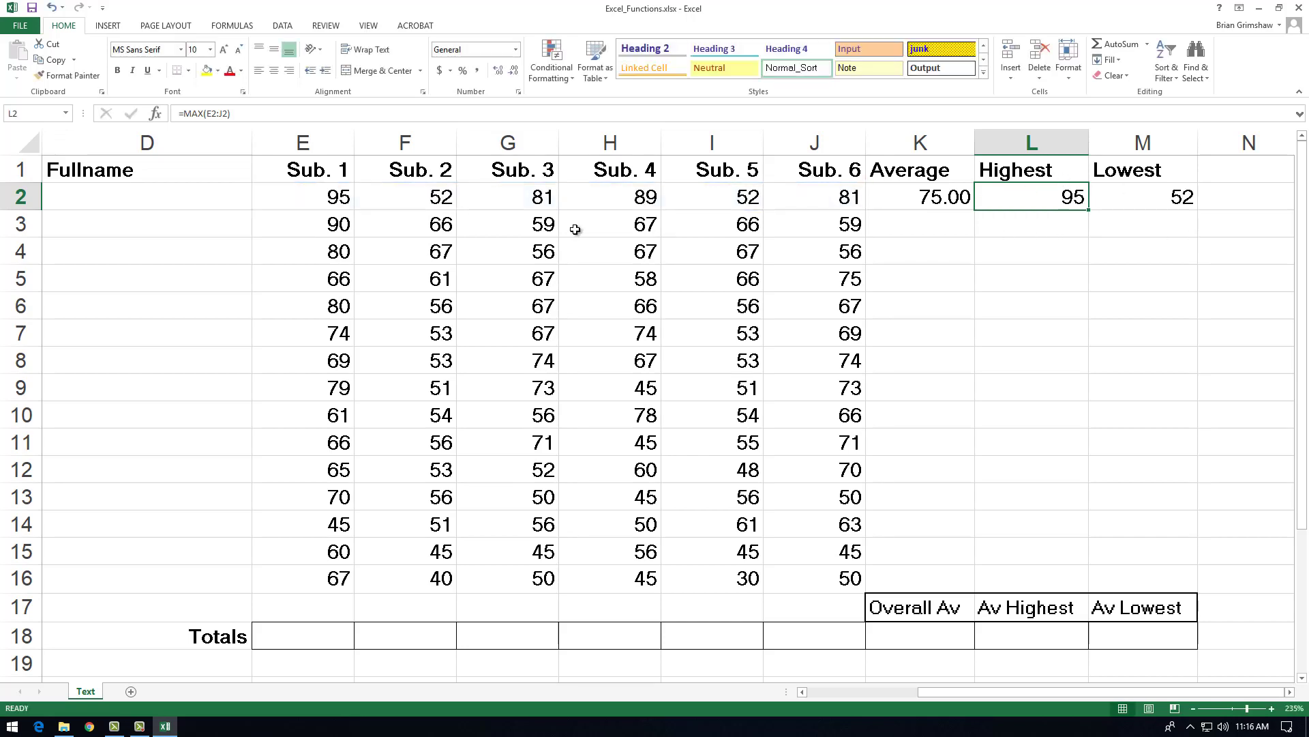
click(1126, 192)
double_click(1126, 192)
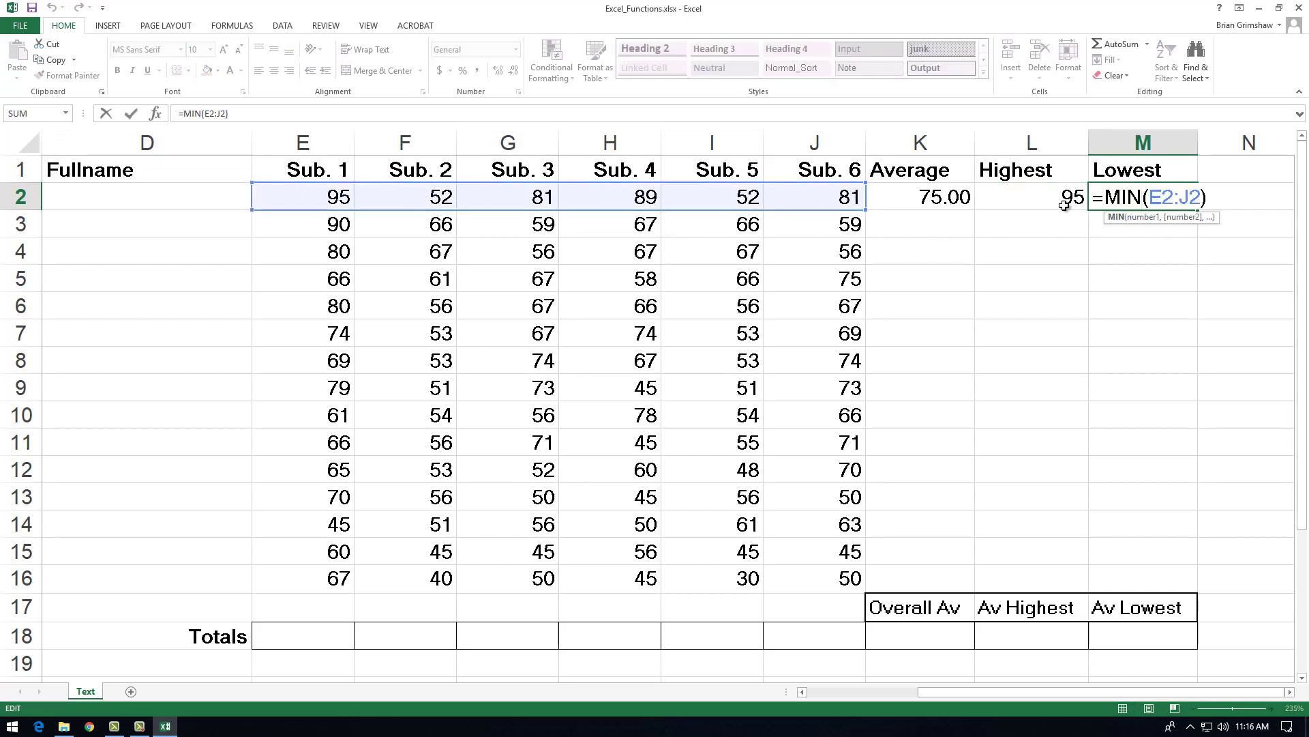
key(Escape)
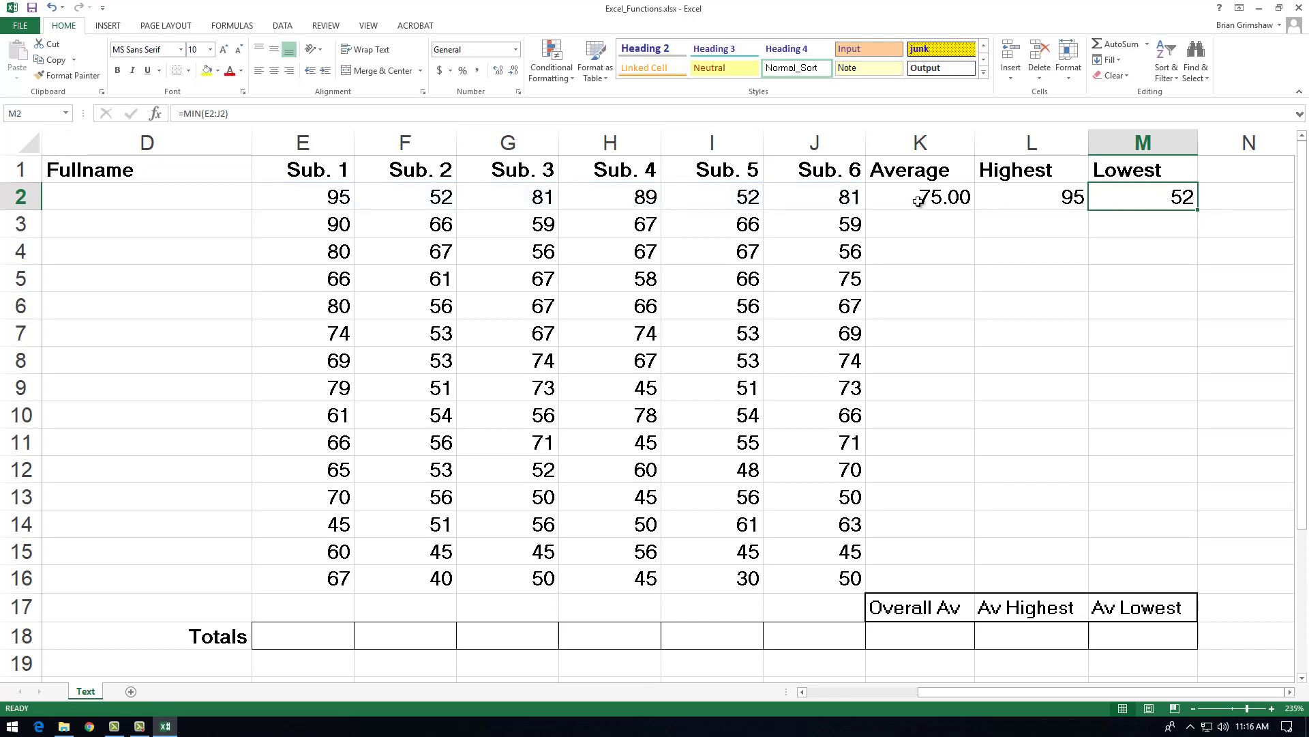
Step: Fill the three formulas in K2:M2 down together through row 16, and undo the fill
drag(923, 198, 1156, 203)
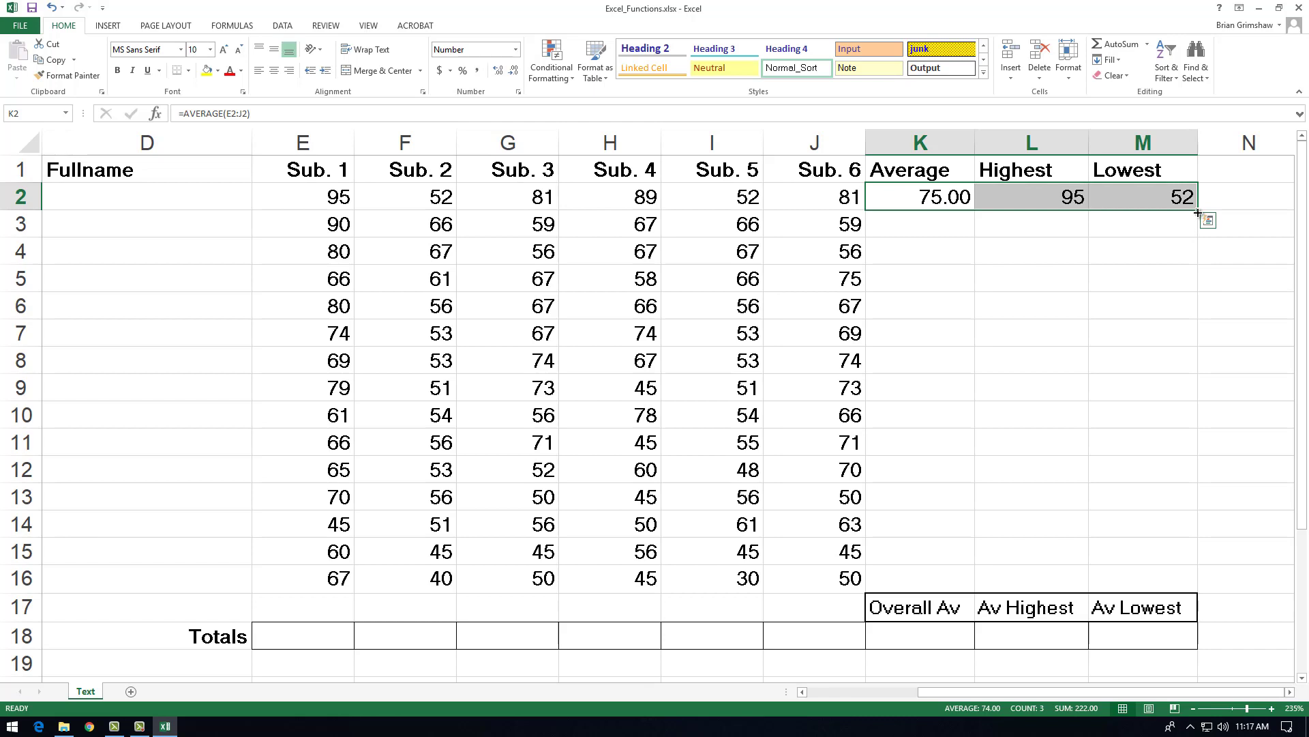
drag(1198, 213, 1219, 586)
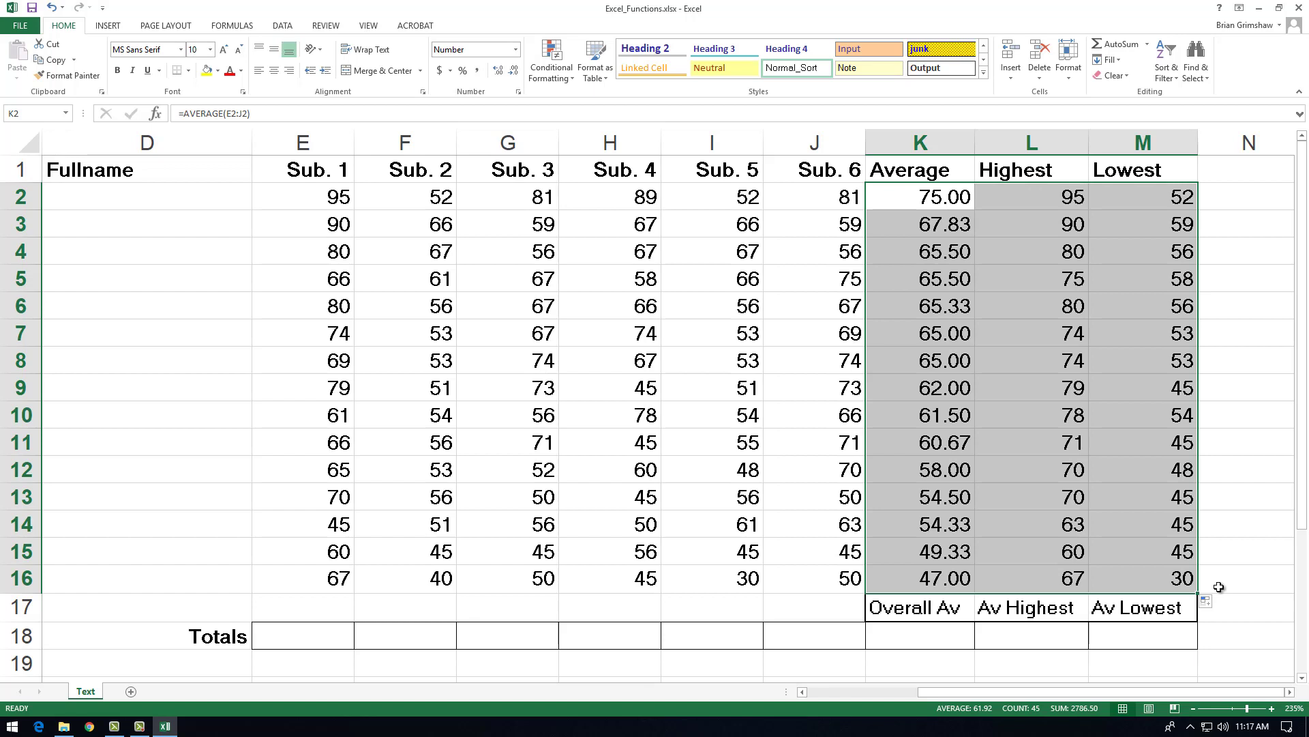
key(ctrl+z)
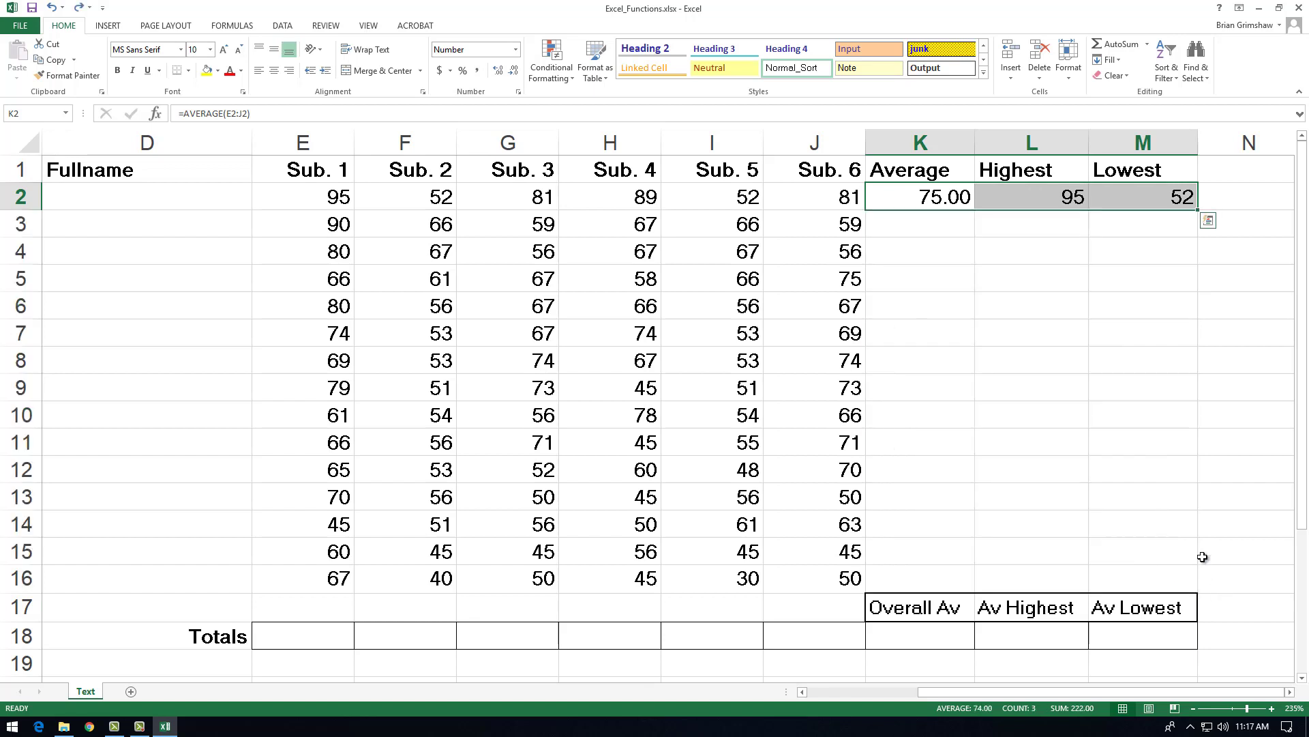
Step: Select K2:M16 without filling it, move the K2 average cell to M16, and undo the move
click(934, 206)
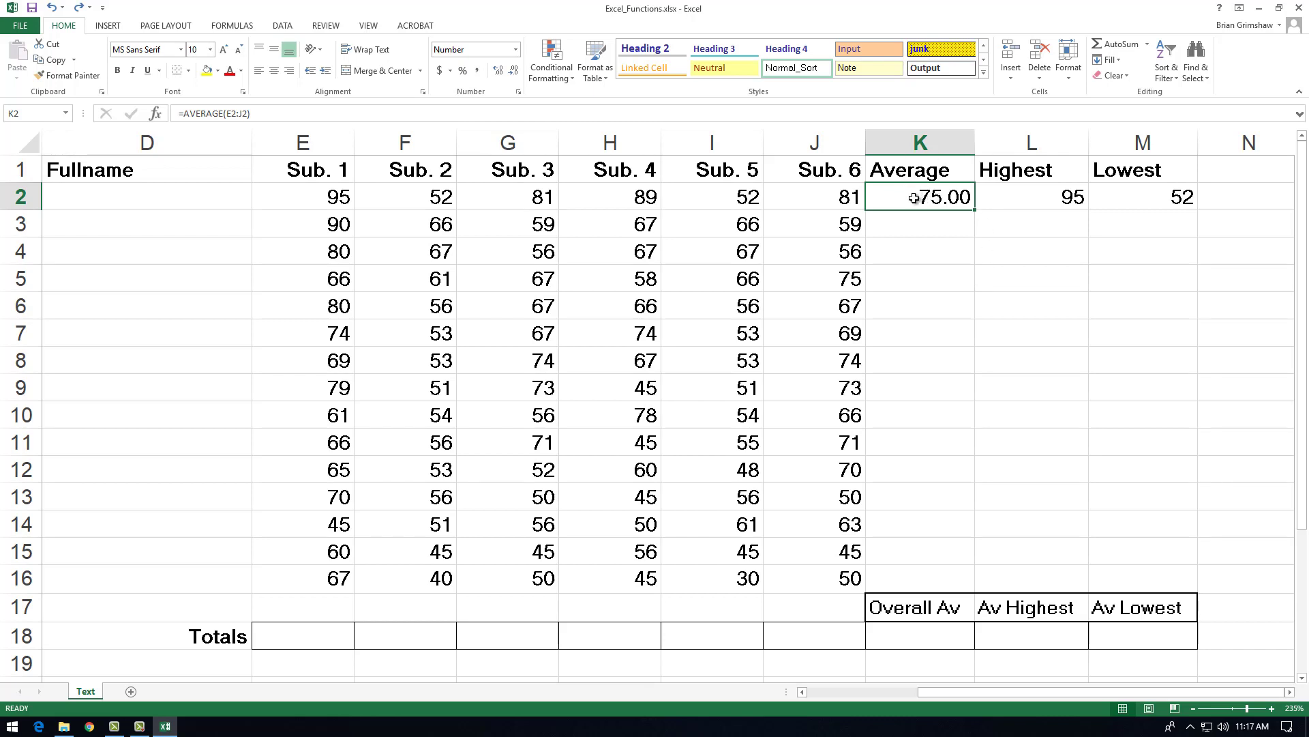
drag(924, 196, 1129, 576)
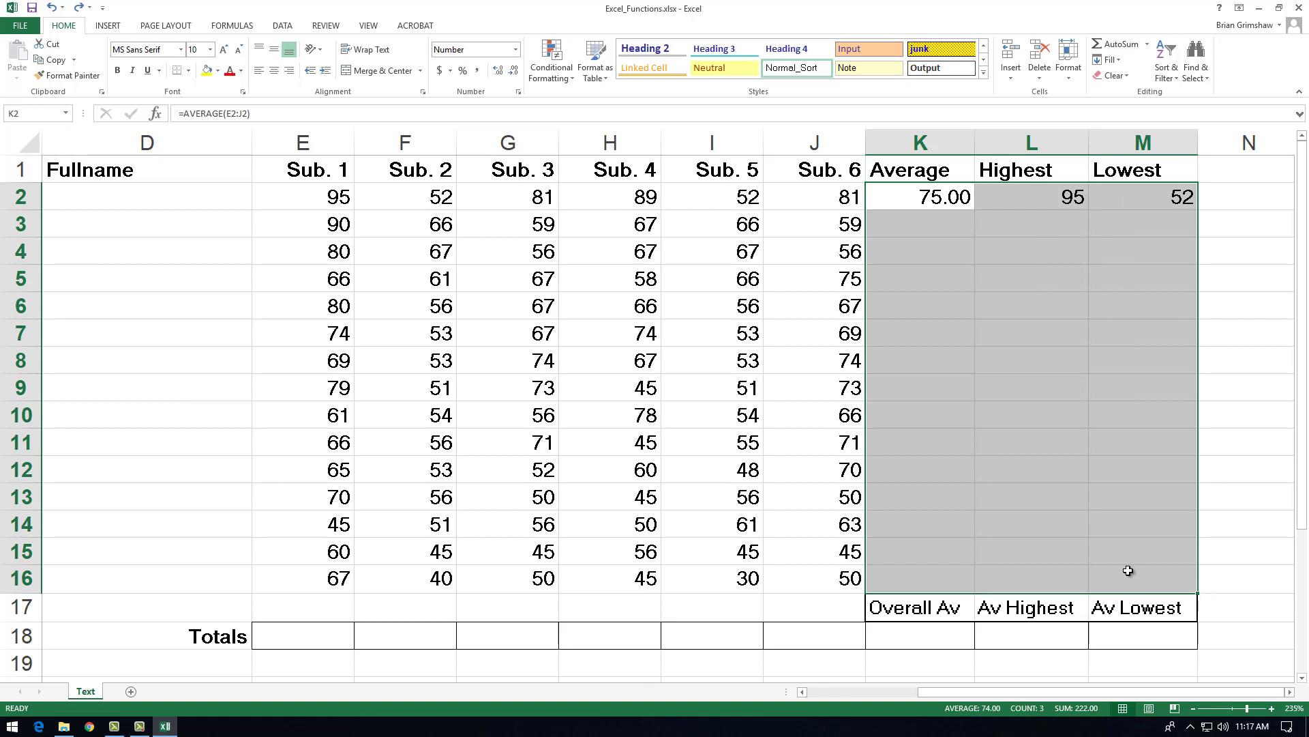
click(953, 197)
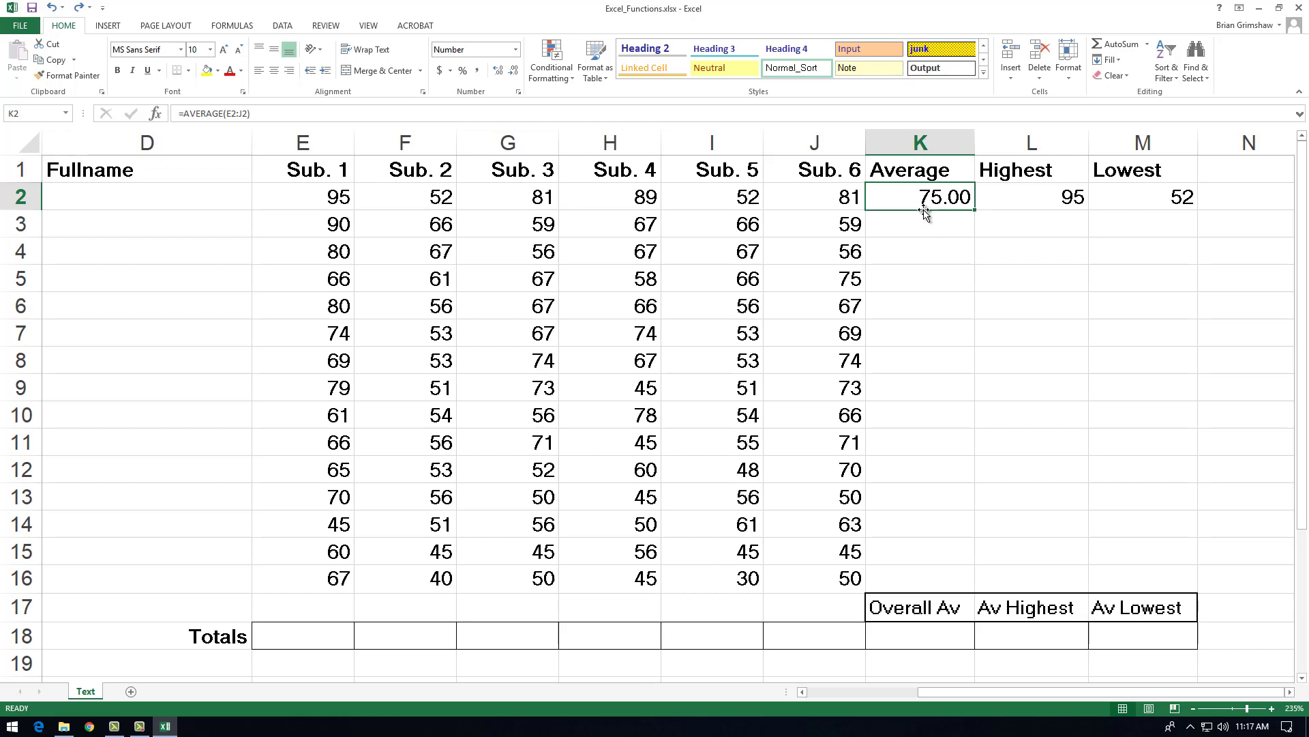
drag(923, 210, 1148, 592)
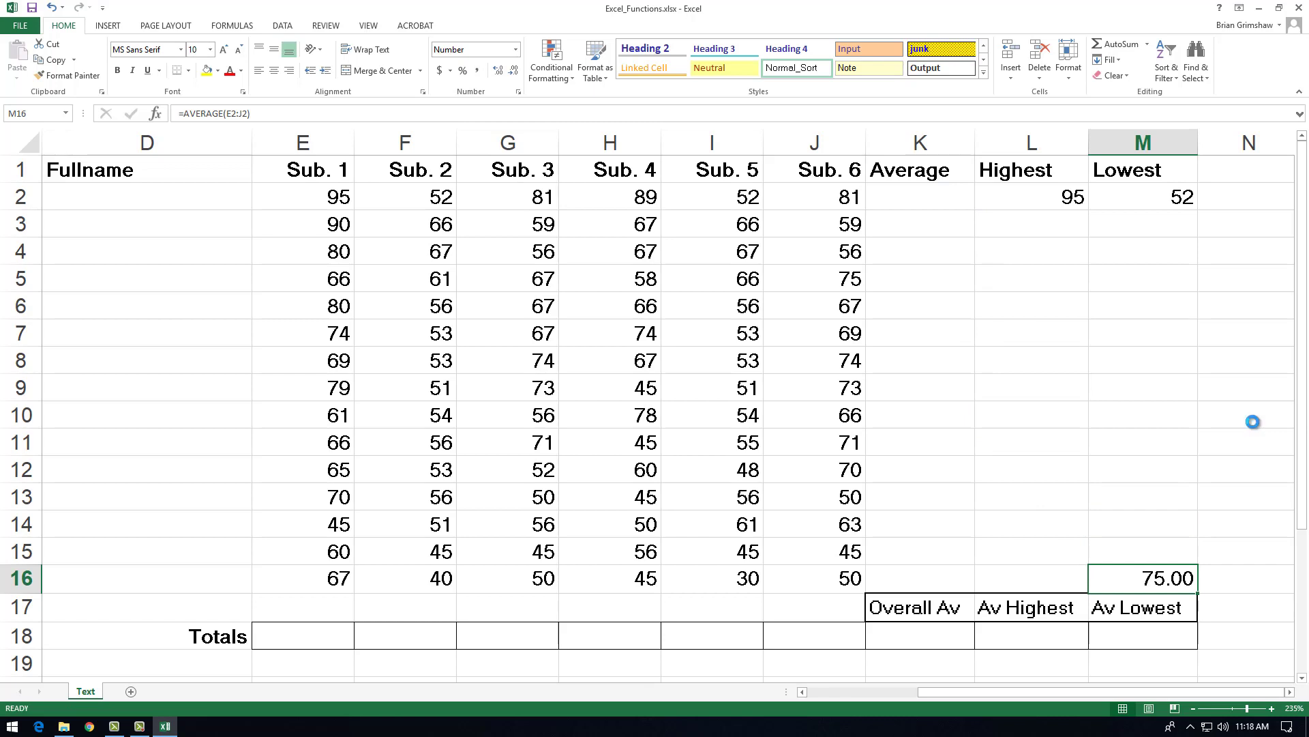
key(ctrl+z)
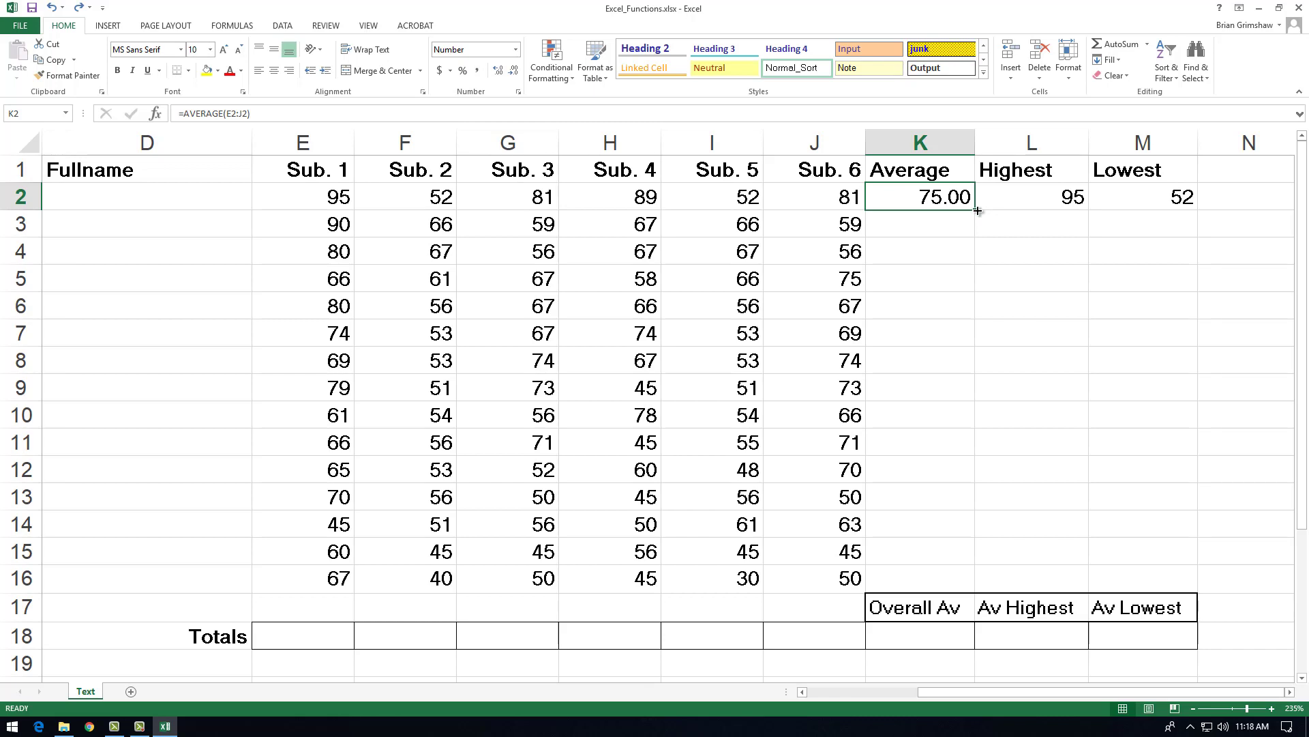
Step: Copy the AVERAGE formula in K2 down through K16, and the MAX and MIN formulas in L2:M2 down through row 16
drag(978, 211, 989, 587)
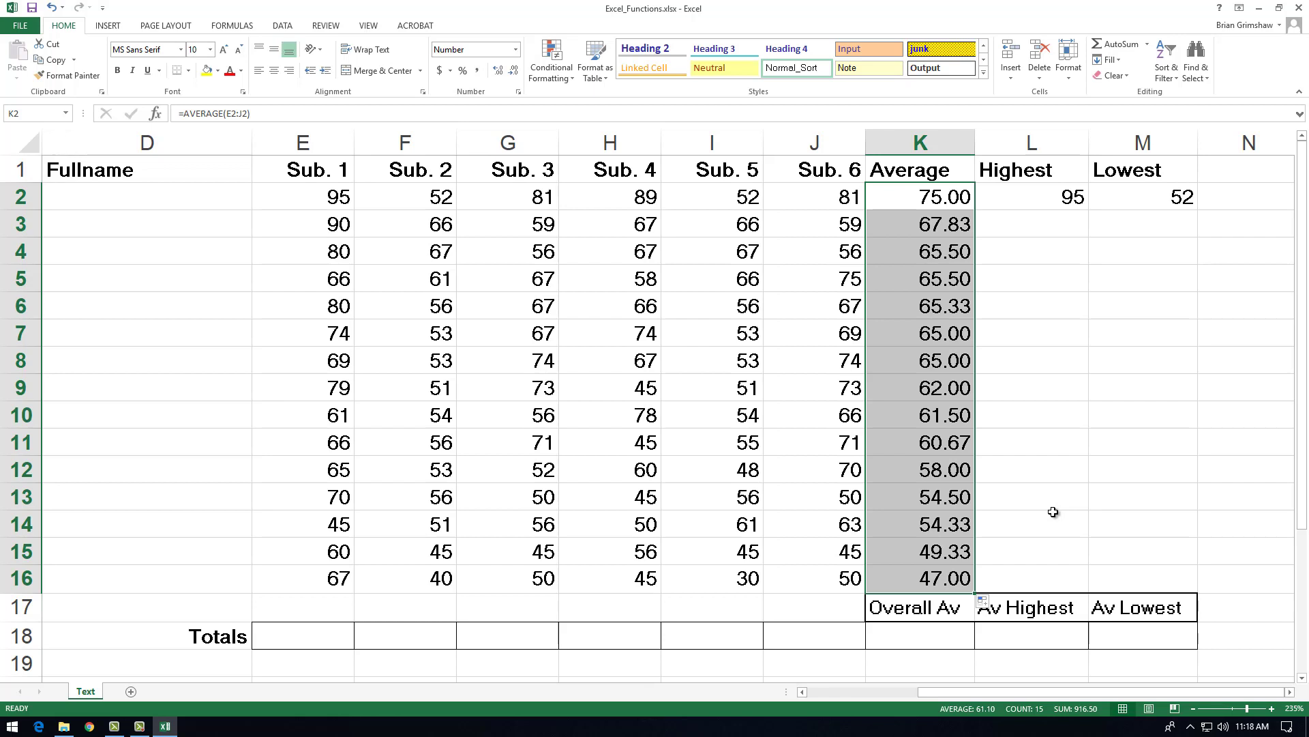
drag(1031, 196, 1143, 196)
drag(1196, 210, 1217, 591)
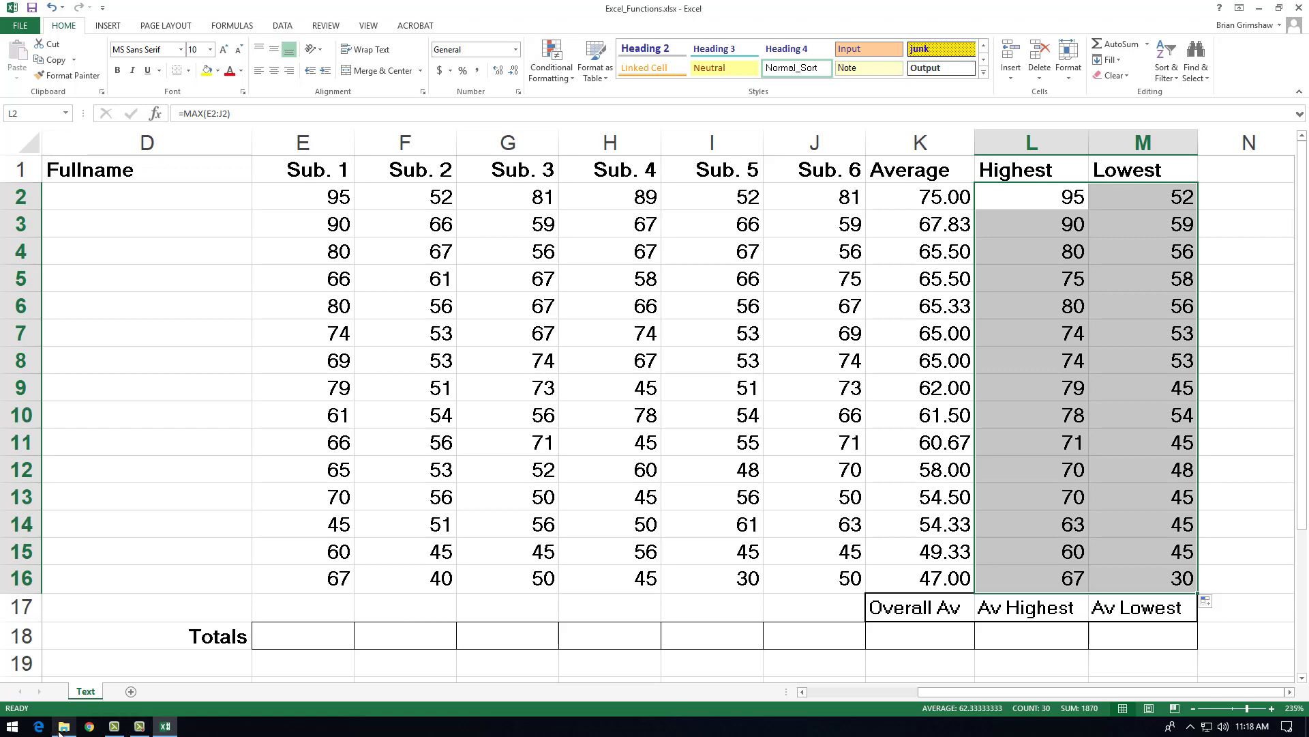
Step: Open the Excel_Formulas.xlsx workbook from the Business Office folder and enlarge the sheet for reading
click(61, 727)
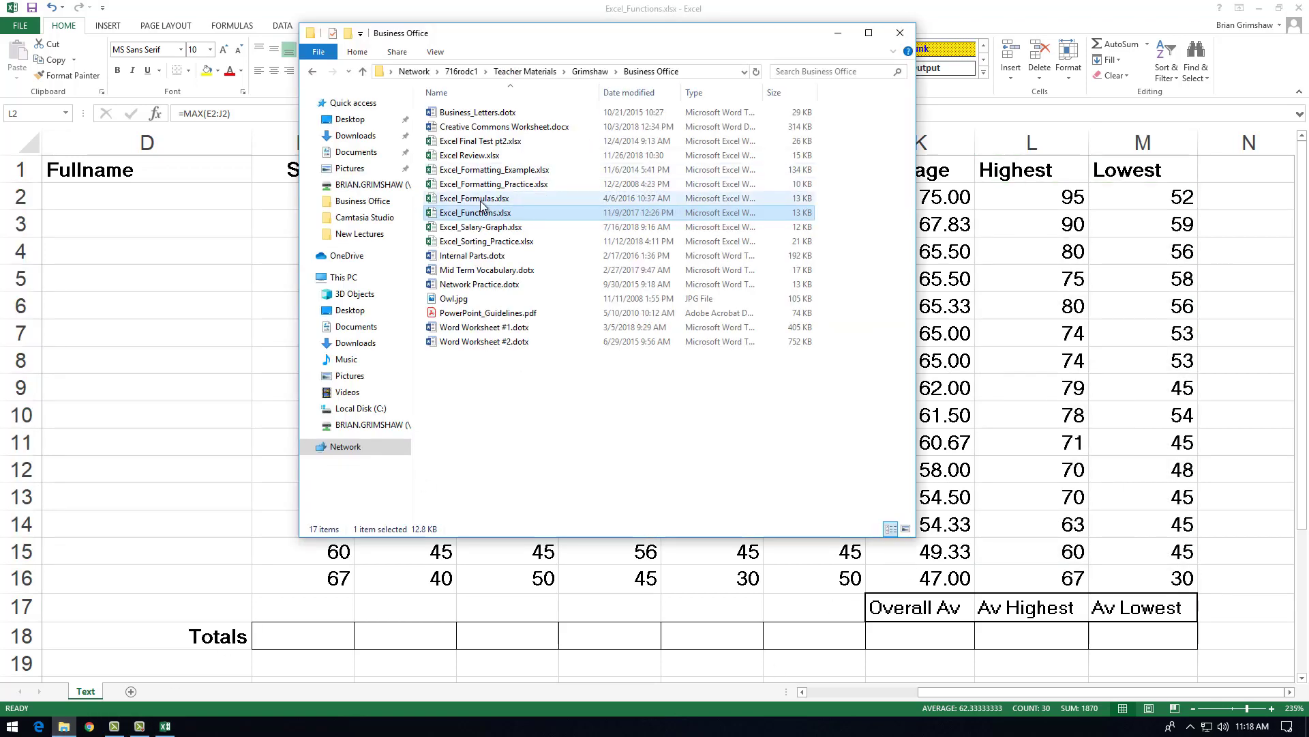
double_click(481, 200)
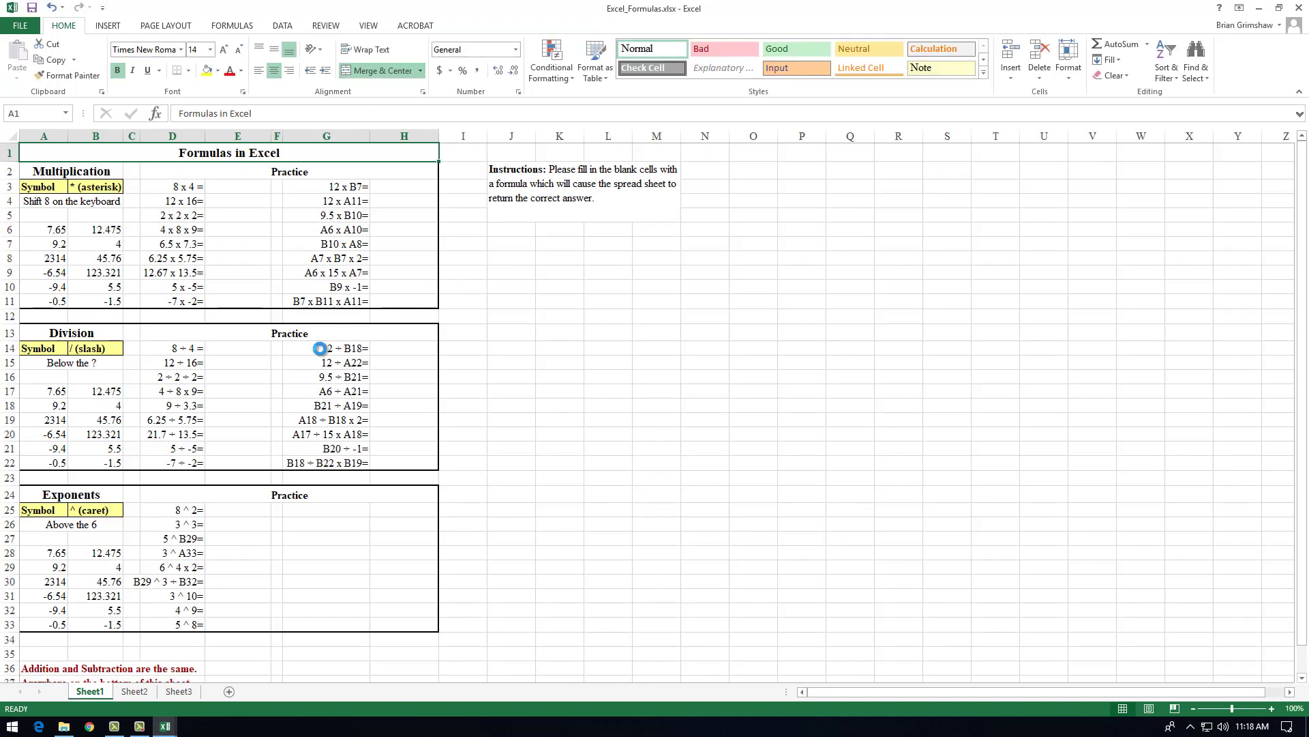
ctrl+scroll(320, 348, up, 8)
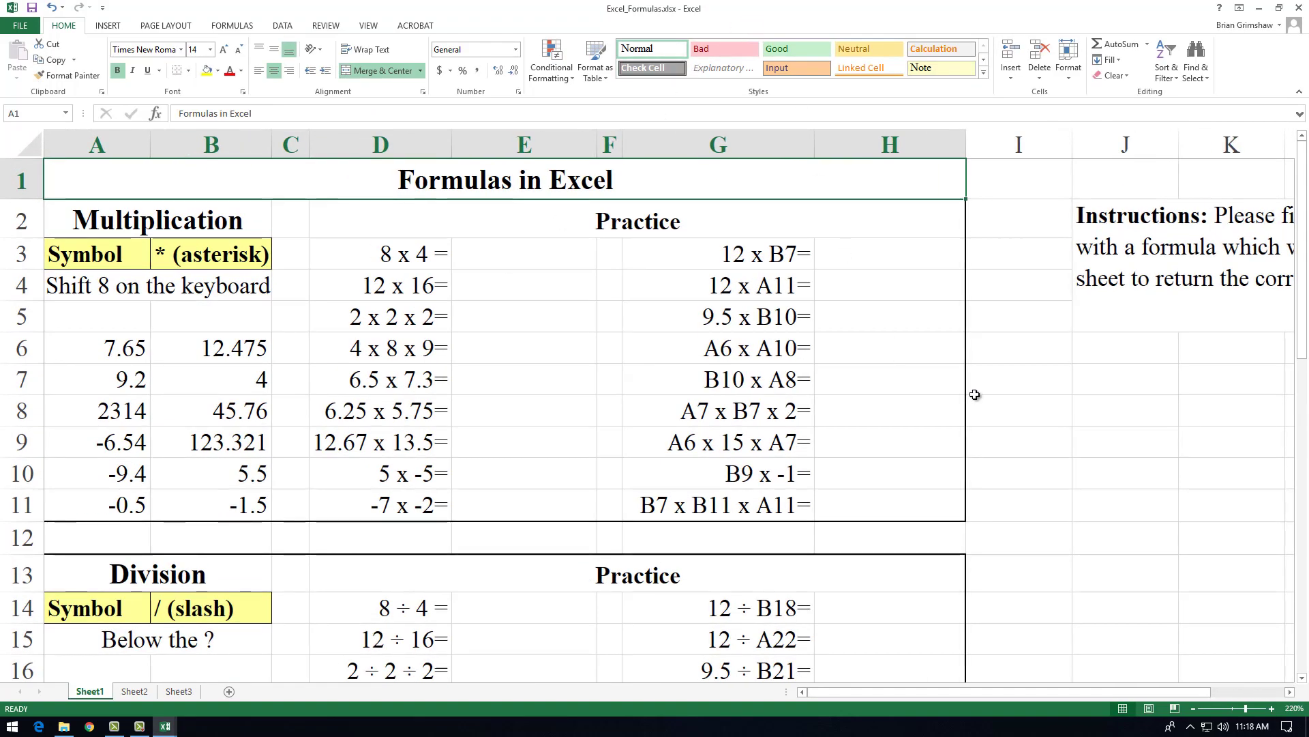
Step: Enter =8*4 in E3 of the multiplication practice and copy it down through E11
click(532, 256)
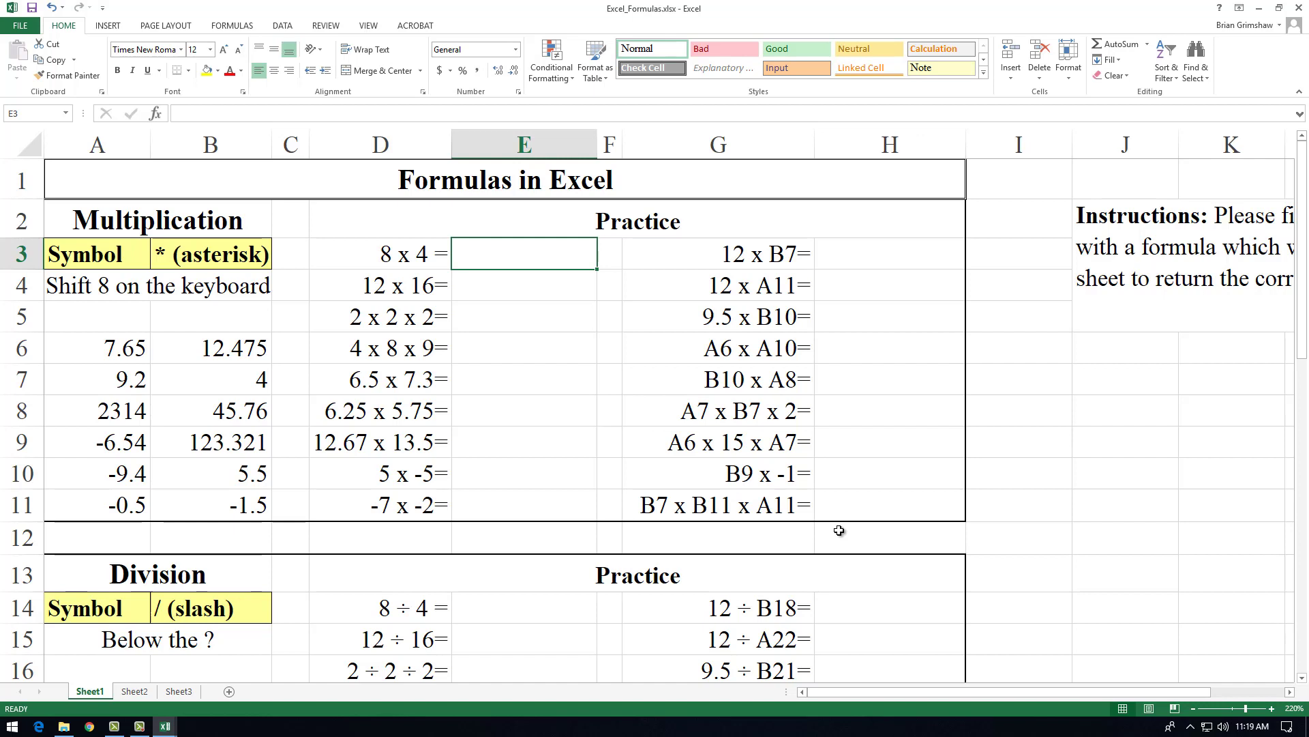
text(=8*4)
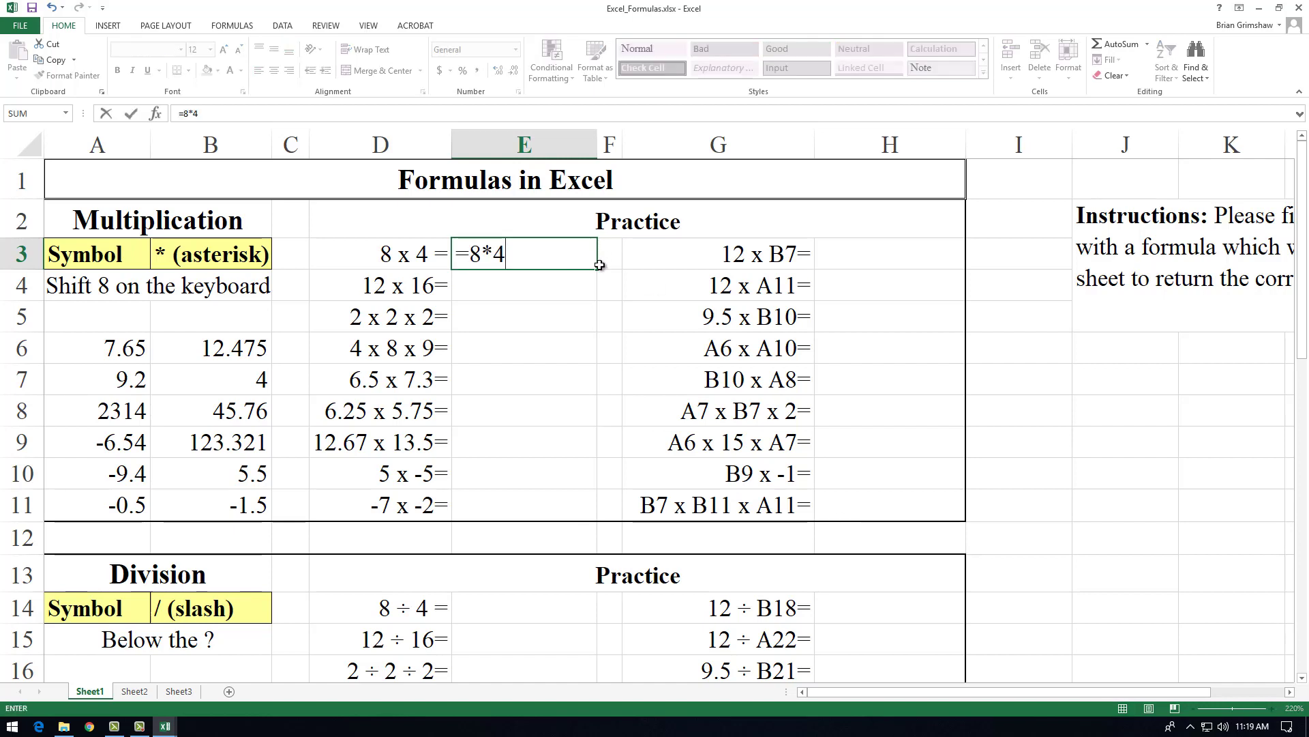
key(ctrl+Return)
drag(598, 270, 596, 515)
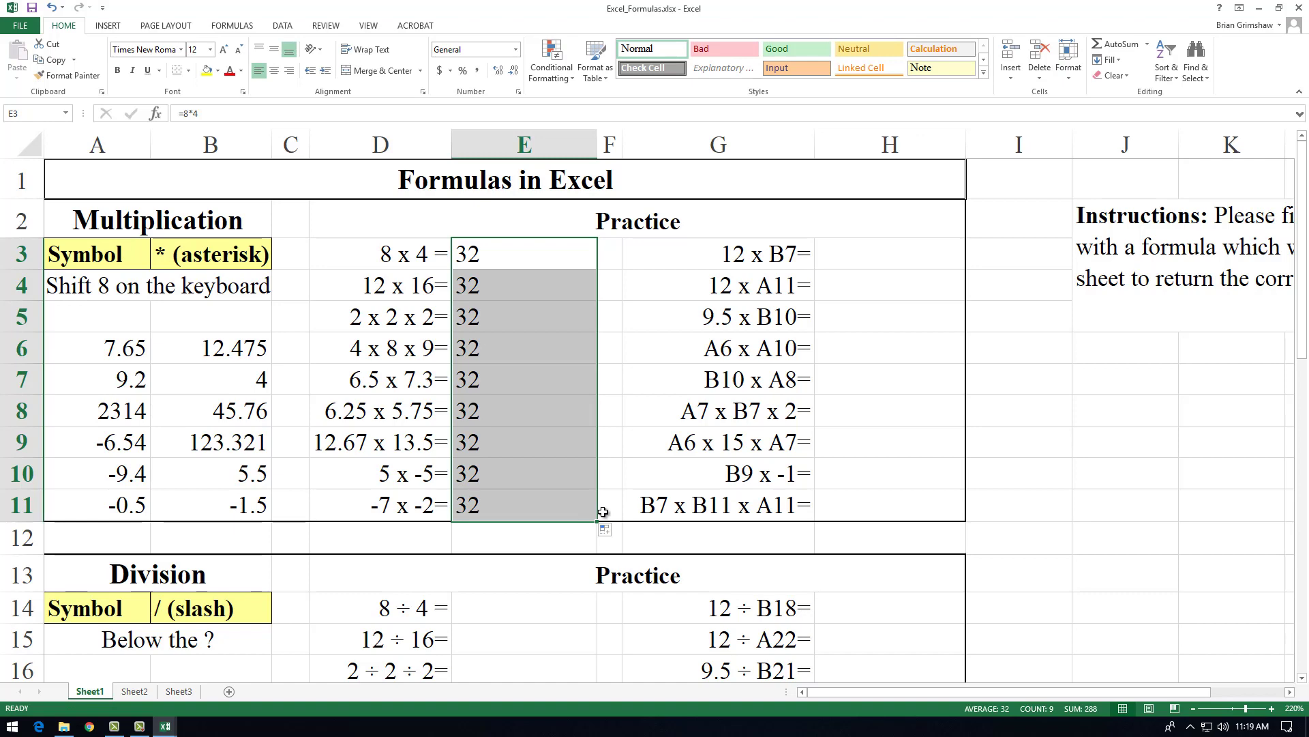
Step: Inspect the copied multiplication formulas in E3 through E7 to see whether their numbers adapt to each row
double_click(543, 251)
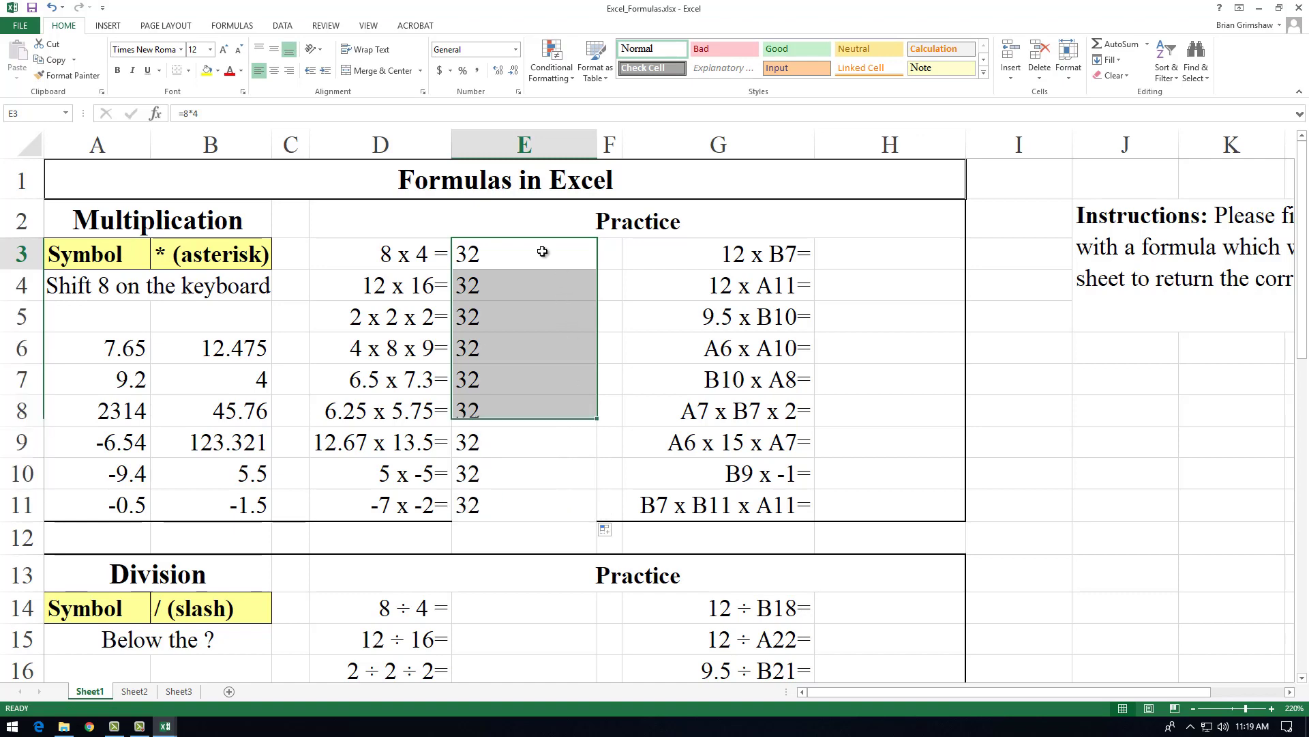
double_click(542, 286)
click(543, 305)
double_click(544, 314)
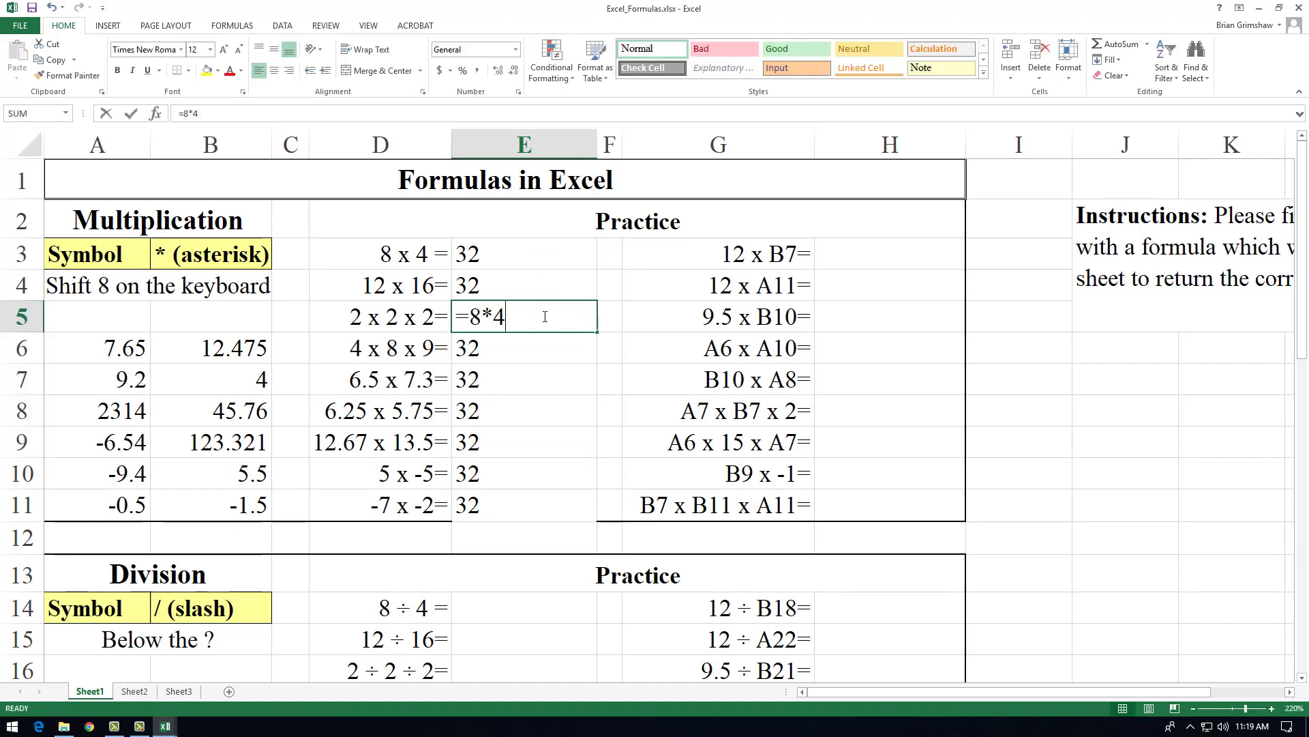
click(544, 339)
double_click(545, 339)
double_click(553, 375)
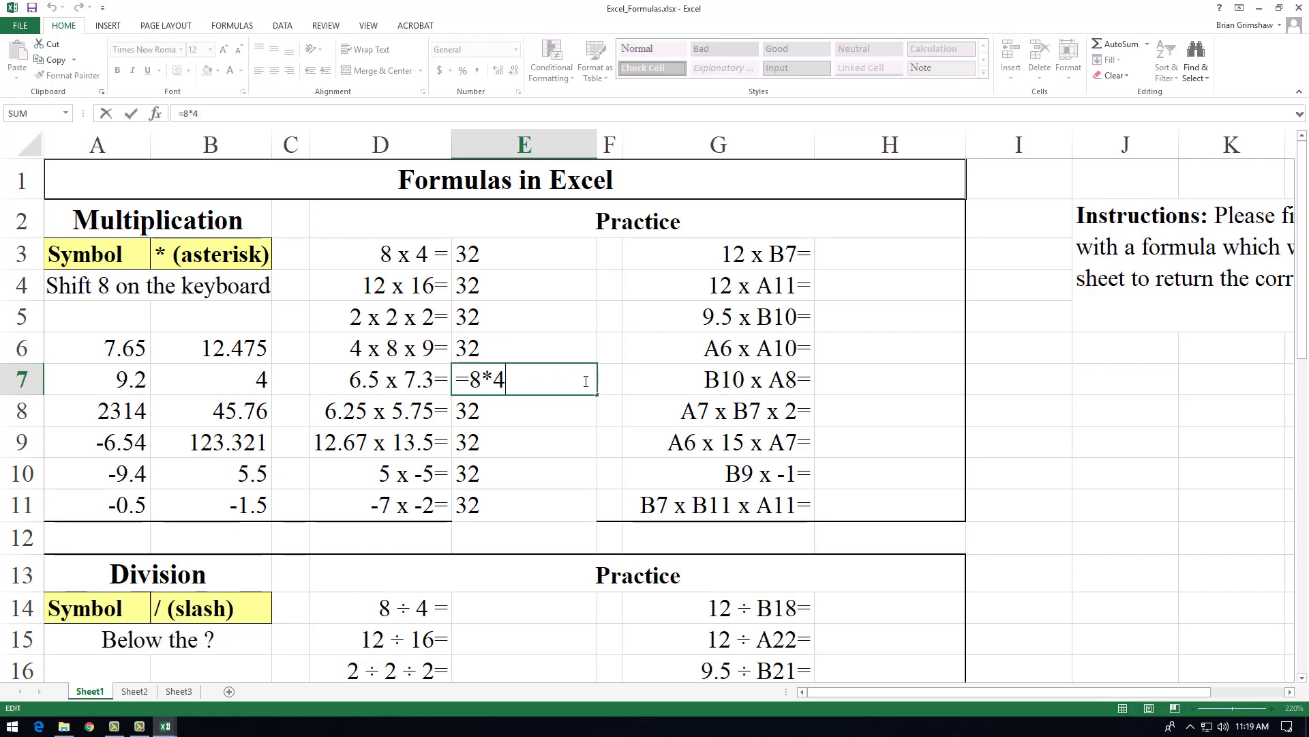
Step: Switch back to Excel_Functions.xlsx and compare the row references in the AVERAGE formulas in K2 through K5
click(165, 727)
click(130, 700)
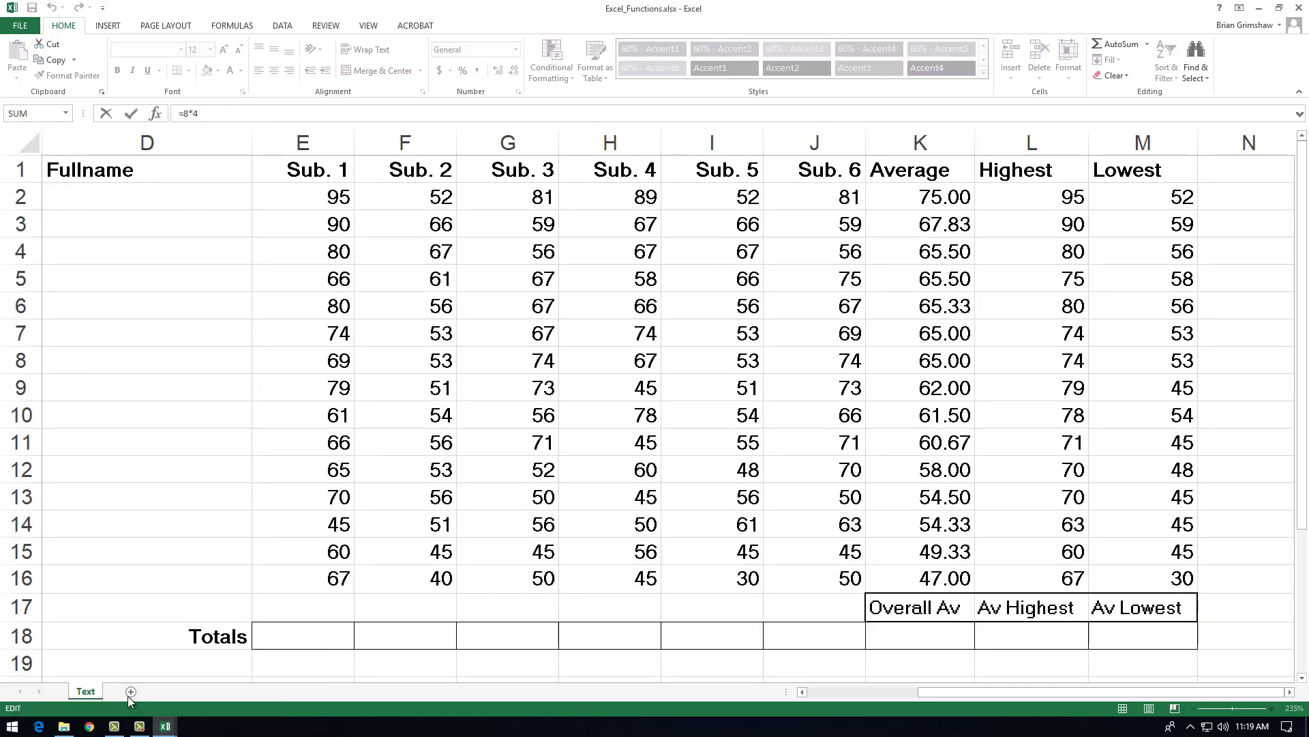
click(933, 200)
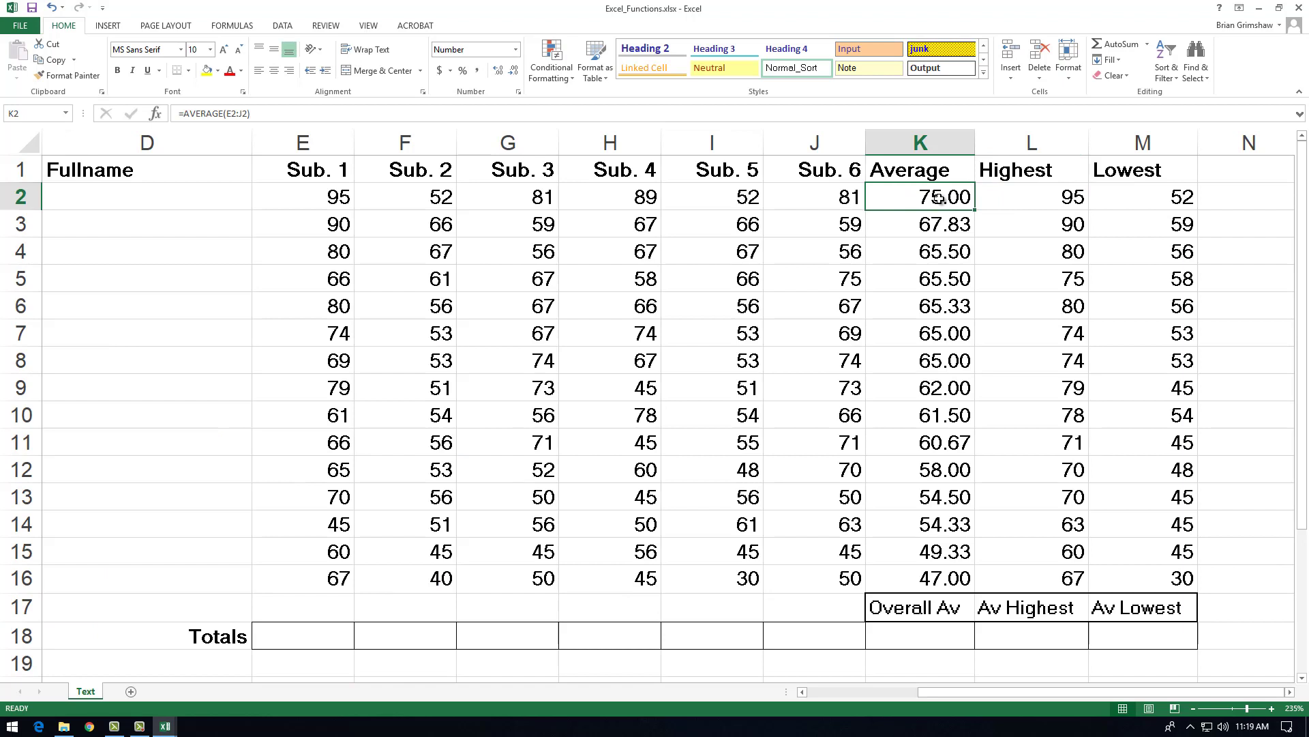
double_click(932, 197)
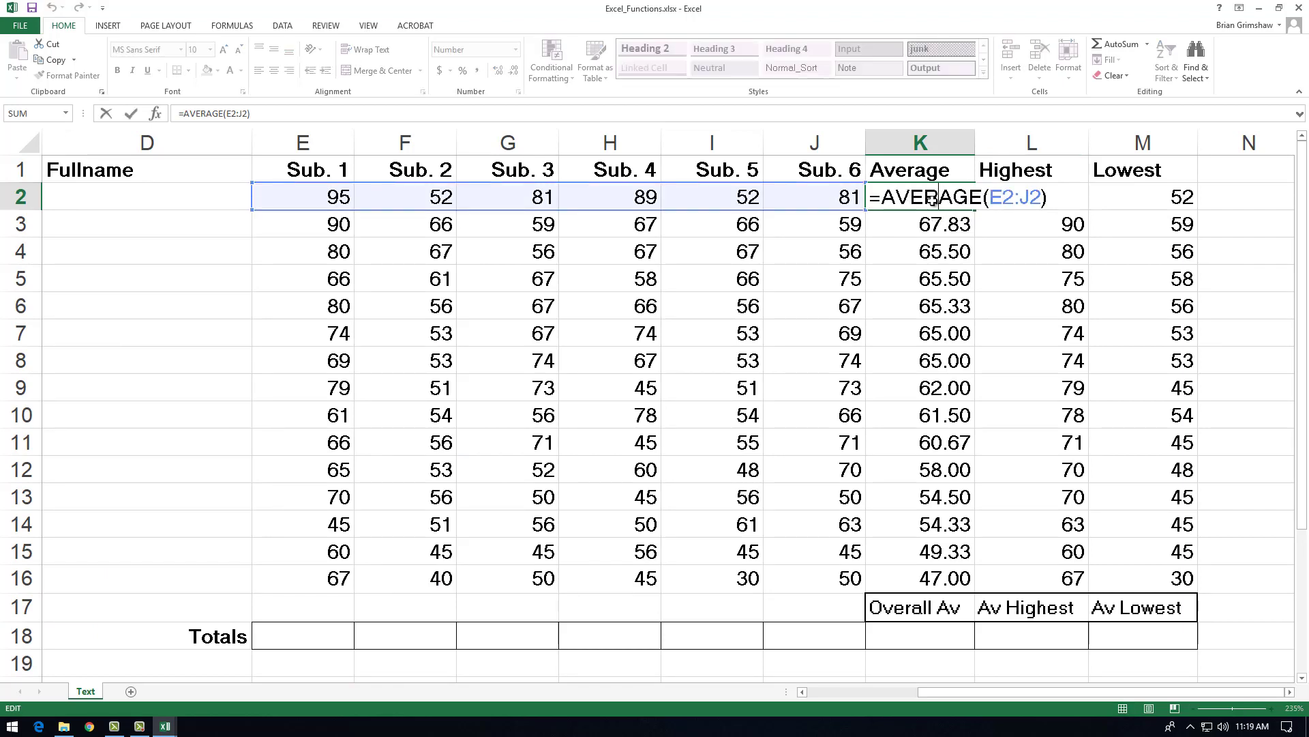
click(933, 223)
double_click(933, 223)
click(934, 250)
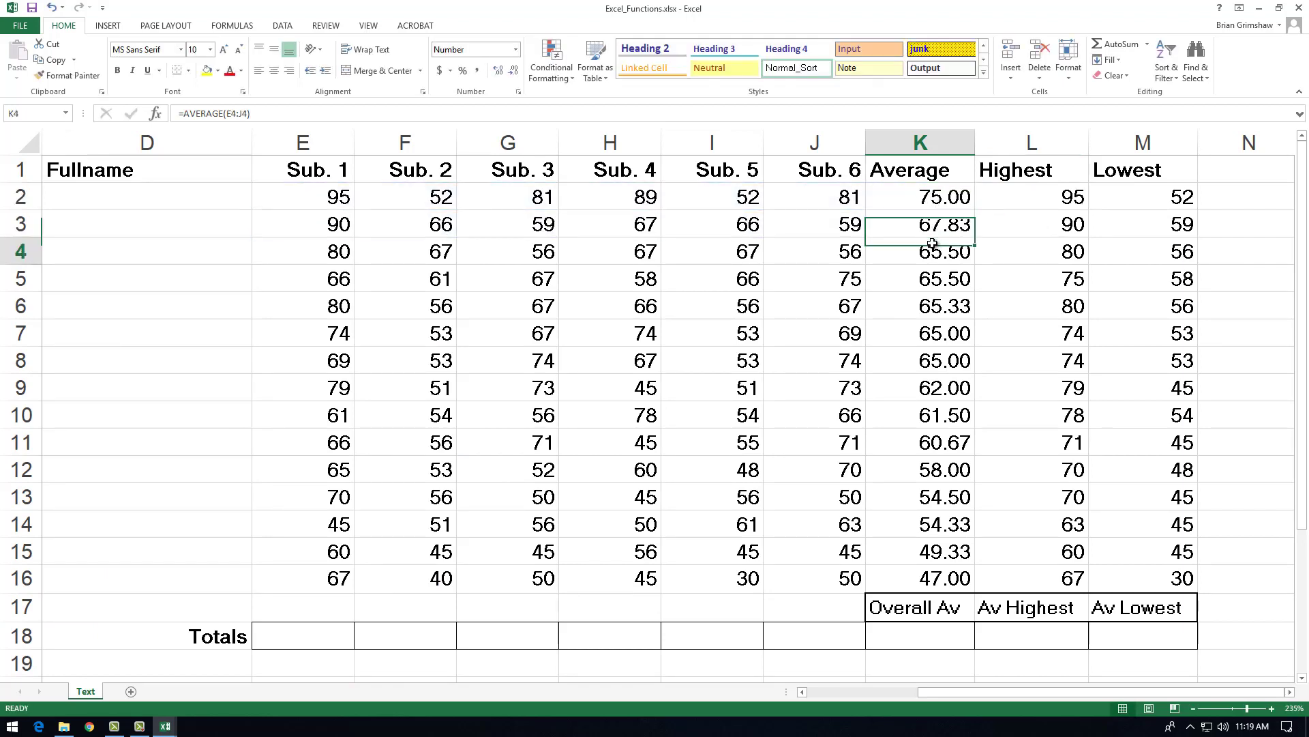
double_click(934, 249)
click(933, 278)
double_click(934, 278)
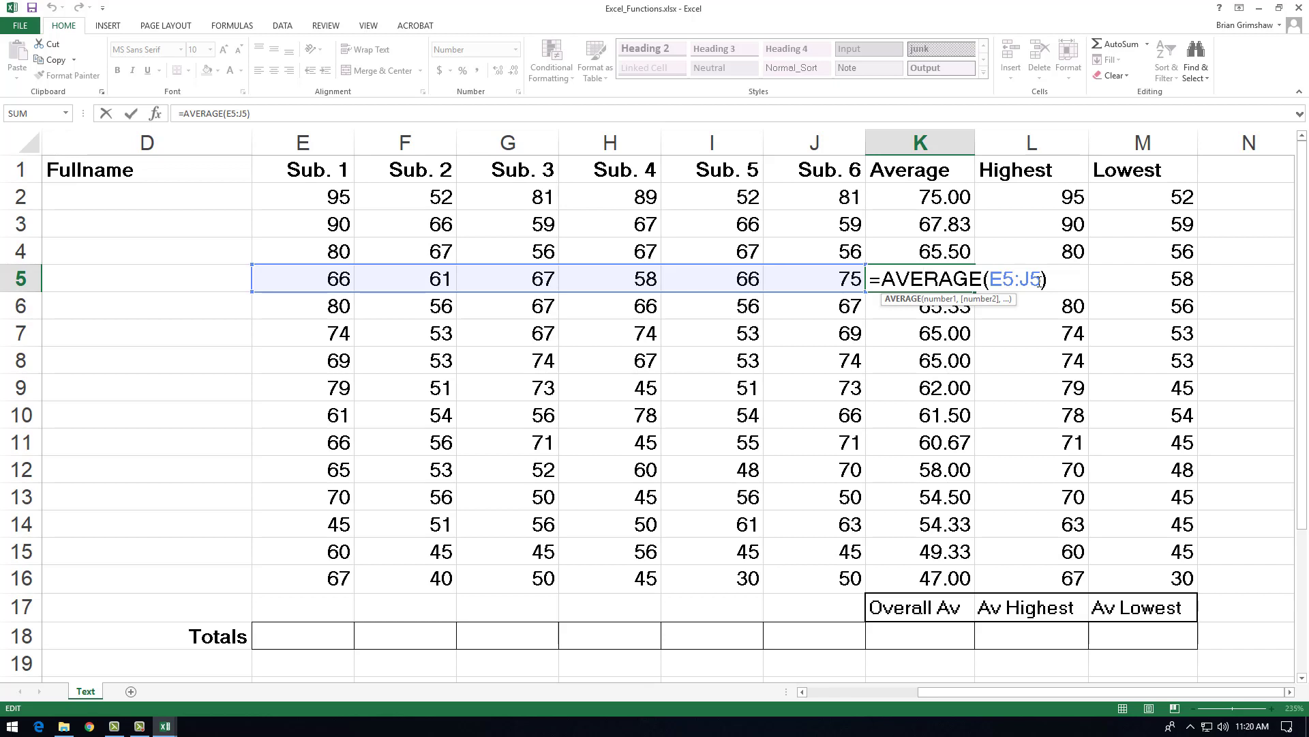
Step: Review the Average column from K2 through K16 and check which cells K2's AVERAGE formula refers to
key(ctrl+Return)
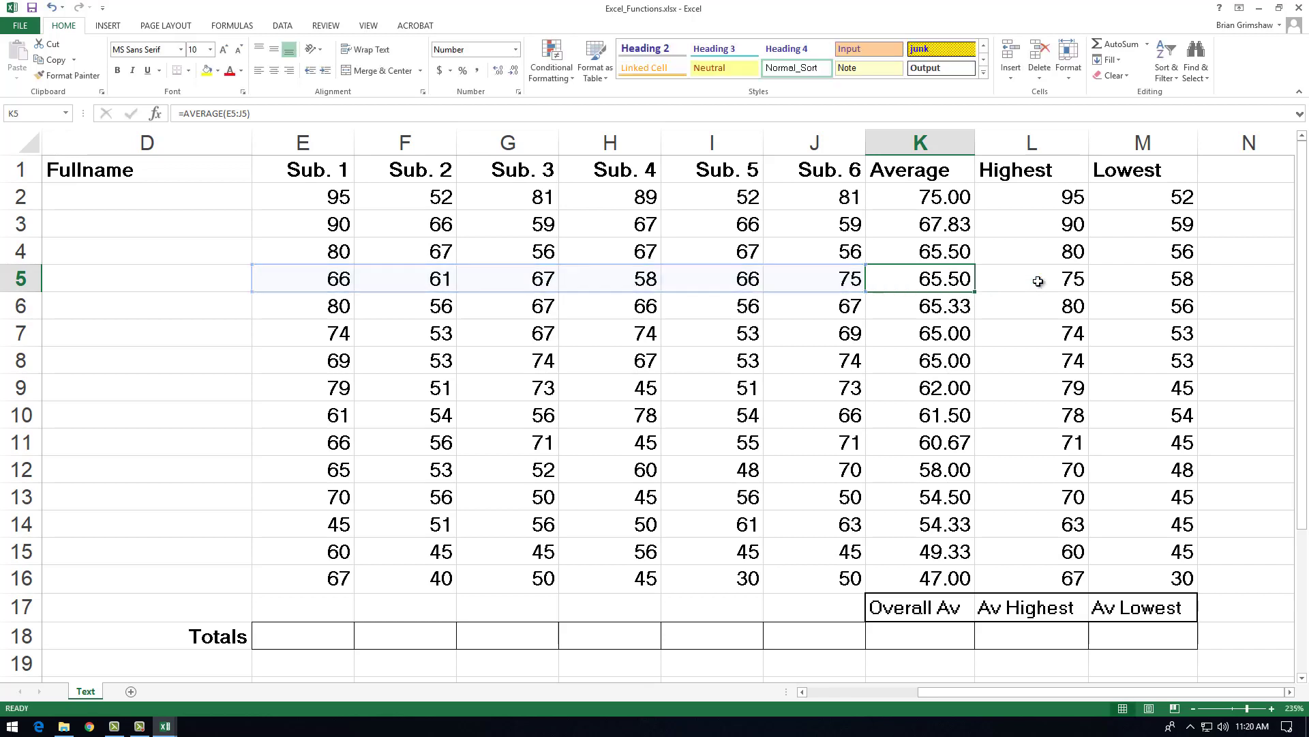
drag(939, 213, 926, 577)
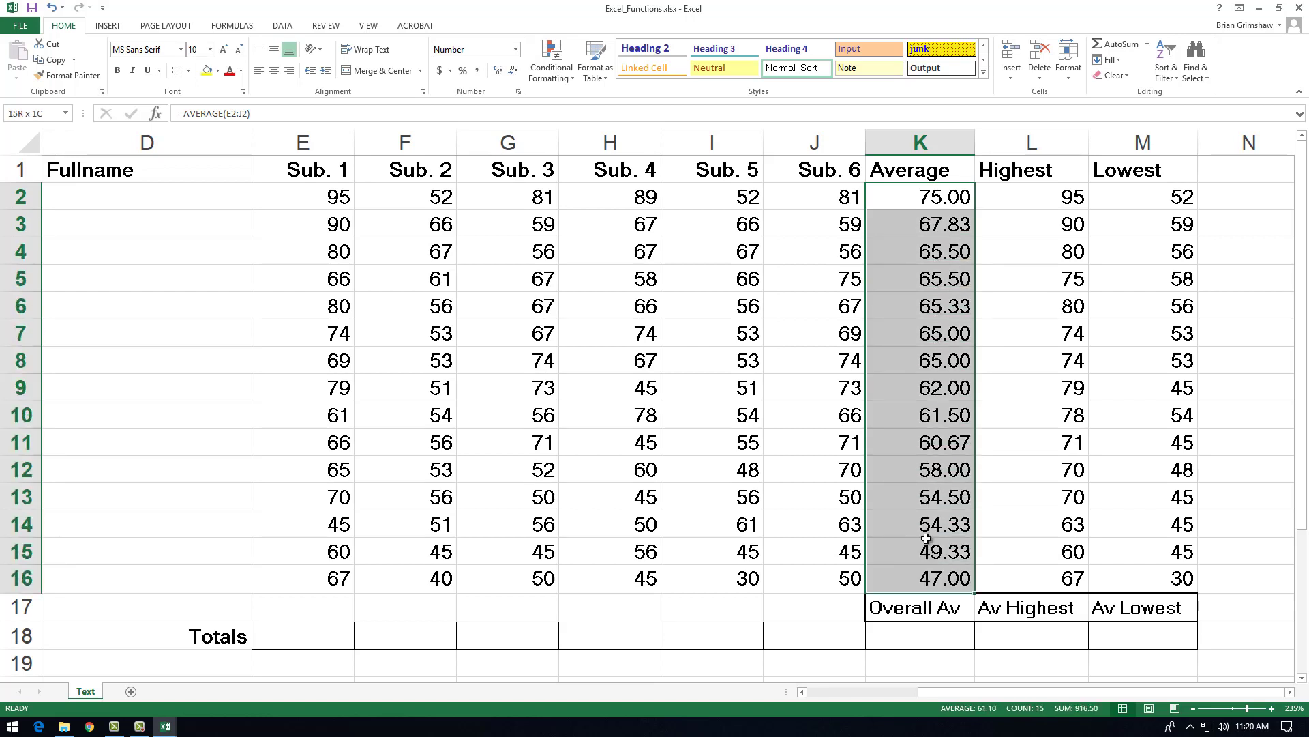
click(939, 196)
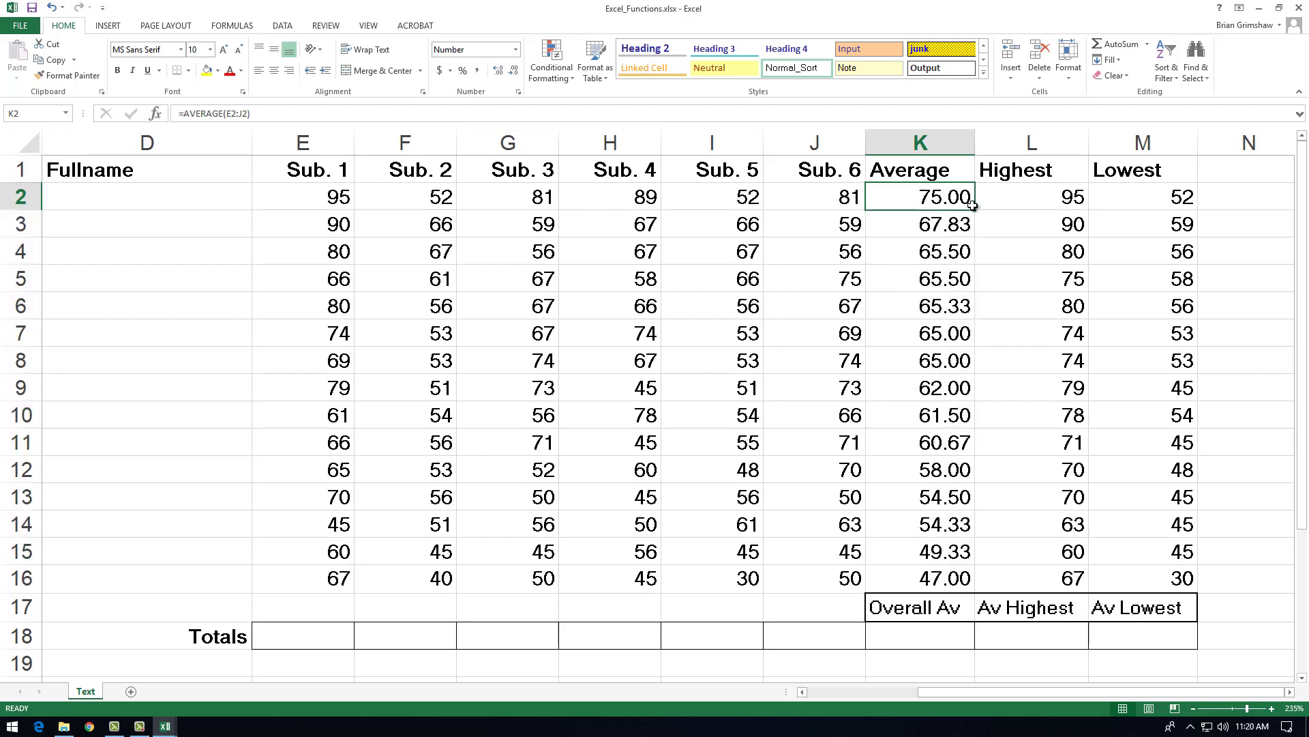
drag(975, 210, 964, 578)
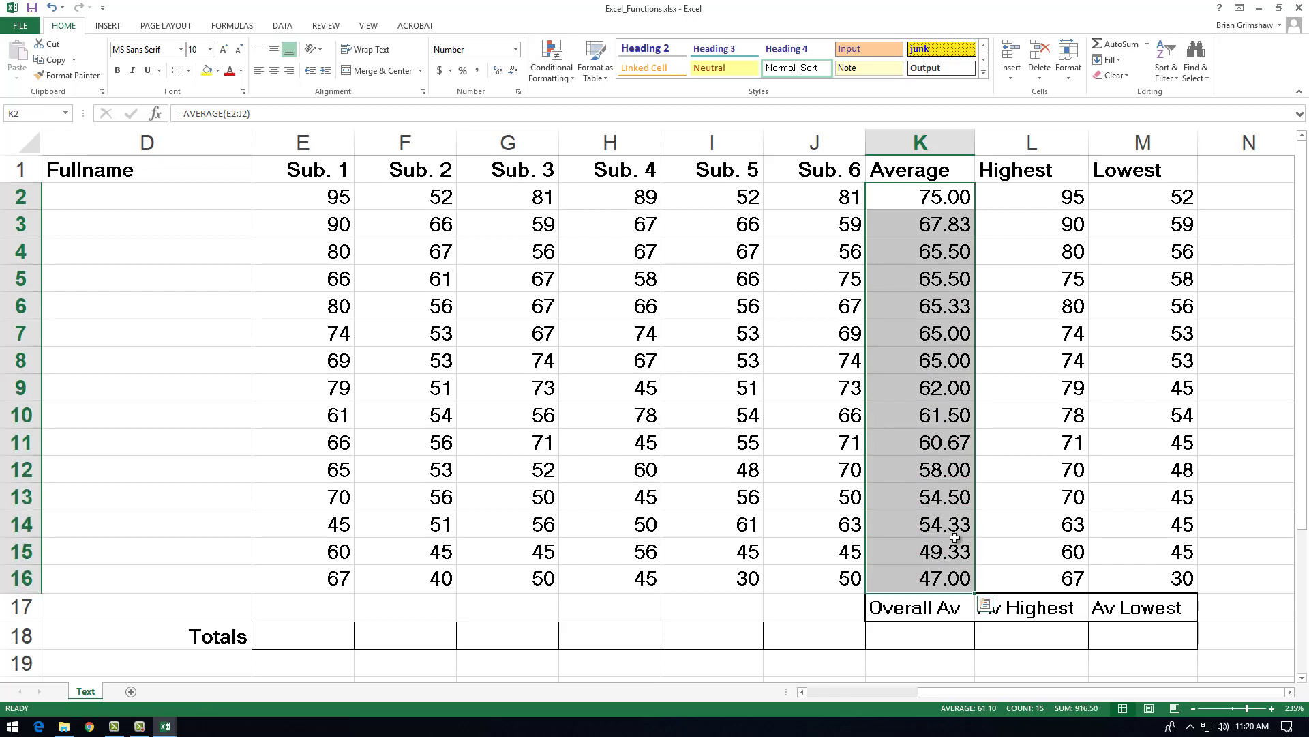
click(912, 197)
double_click(912, 197)
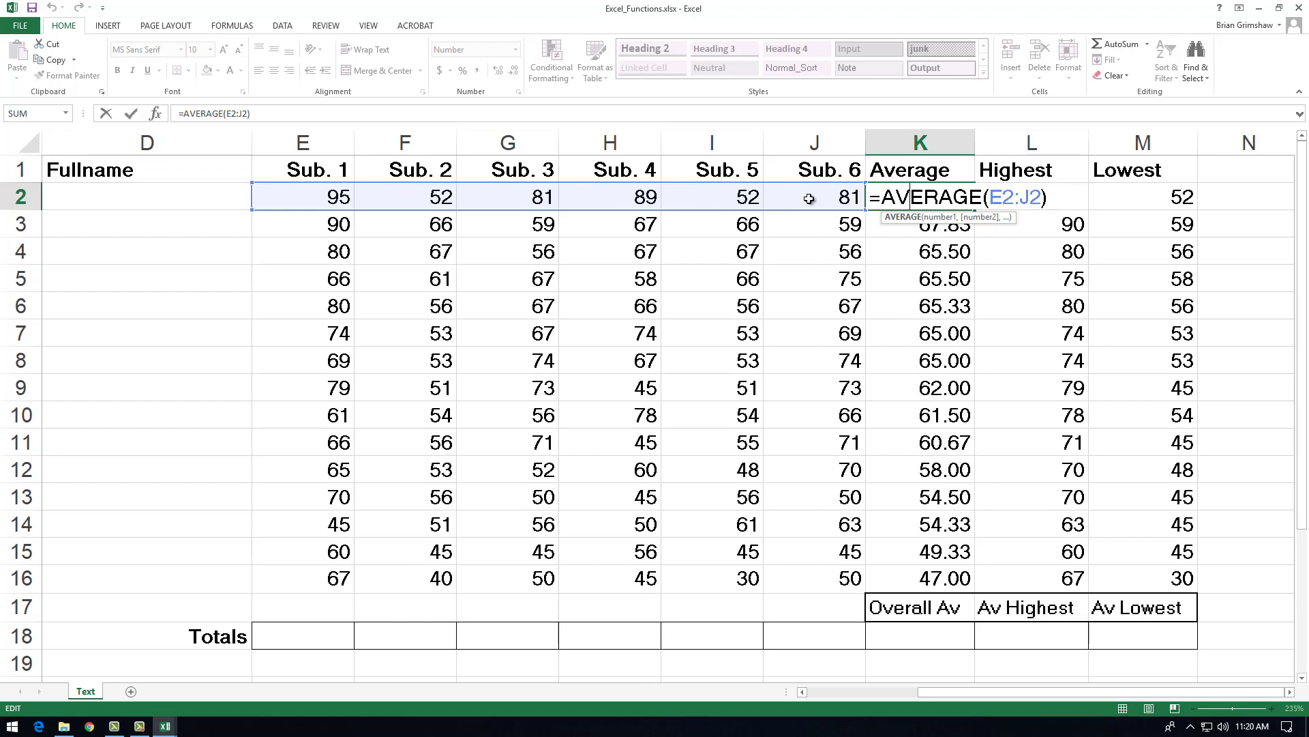
key(Escape)
Step: Enter an AVERAGE formula in the Totals row cell E18 covering the Sub. 1 scores in E2:E16
drag(307, 200, 826, 578)
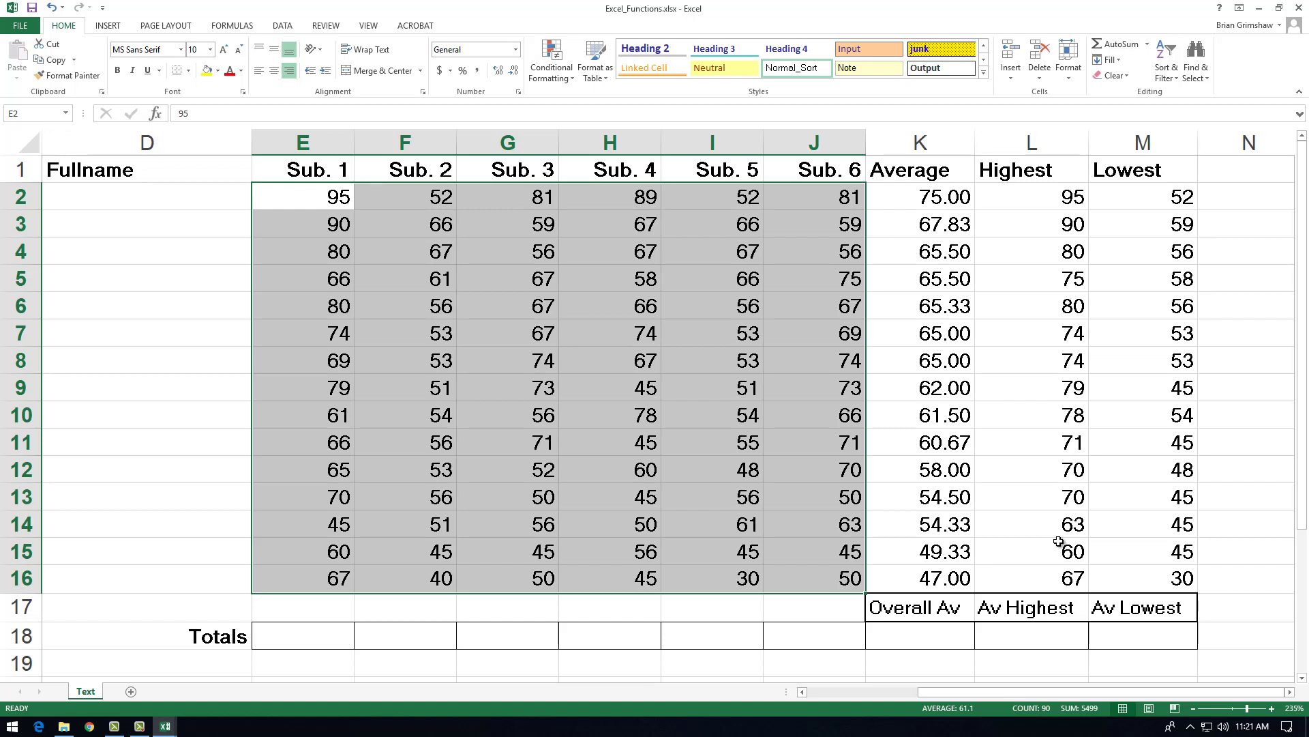
click(294, 637)
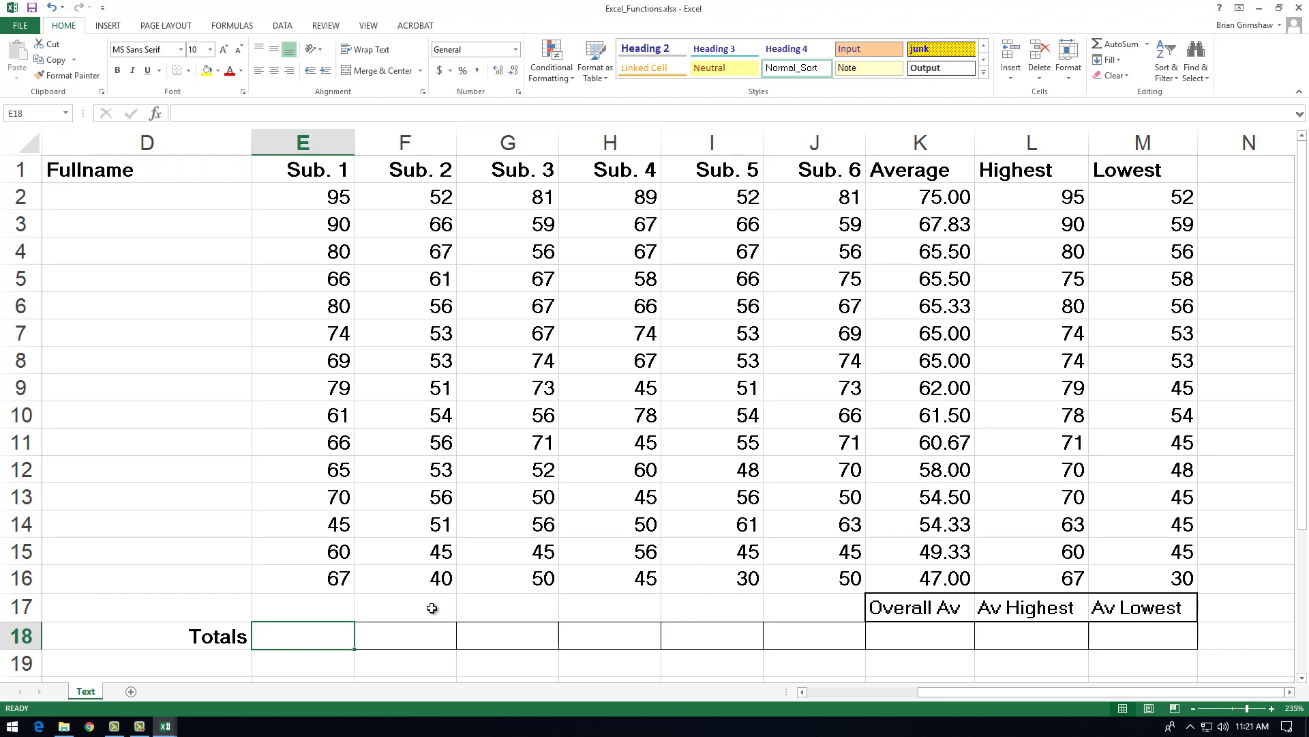
text(=average()
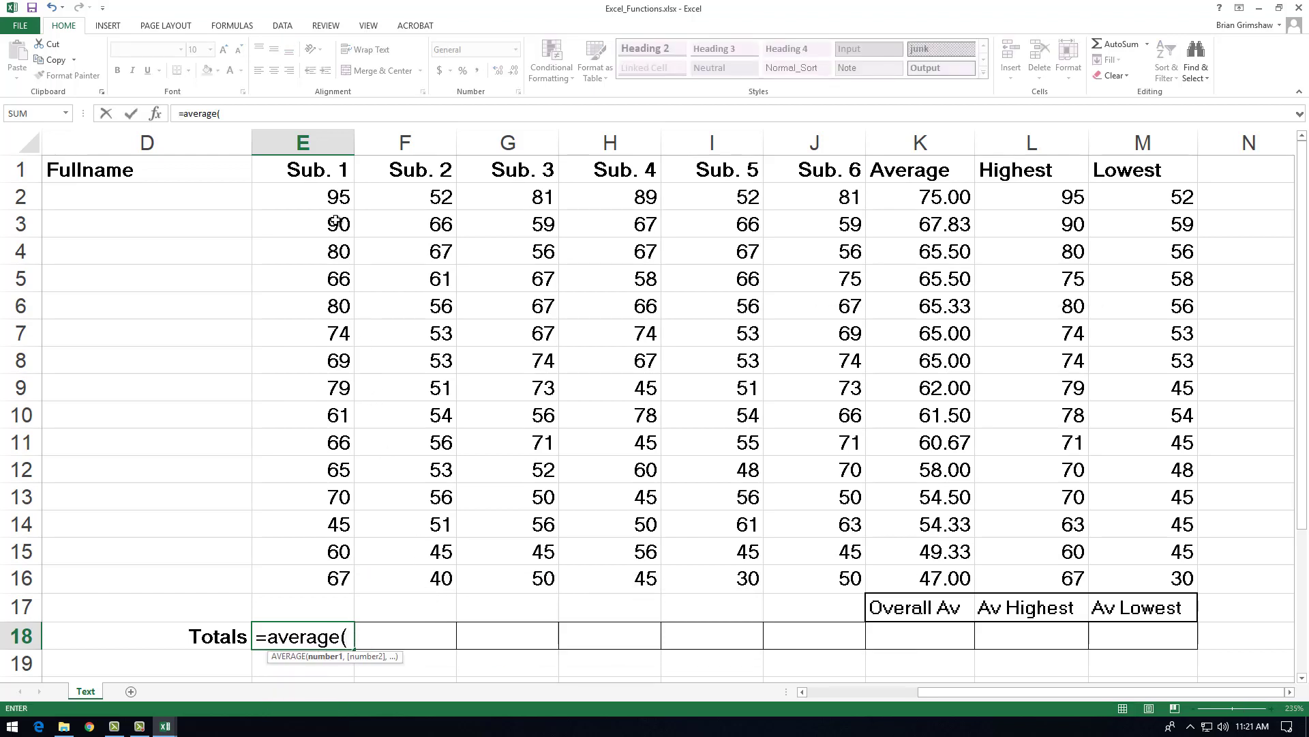
drag(325, 199, 308, 583)
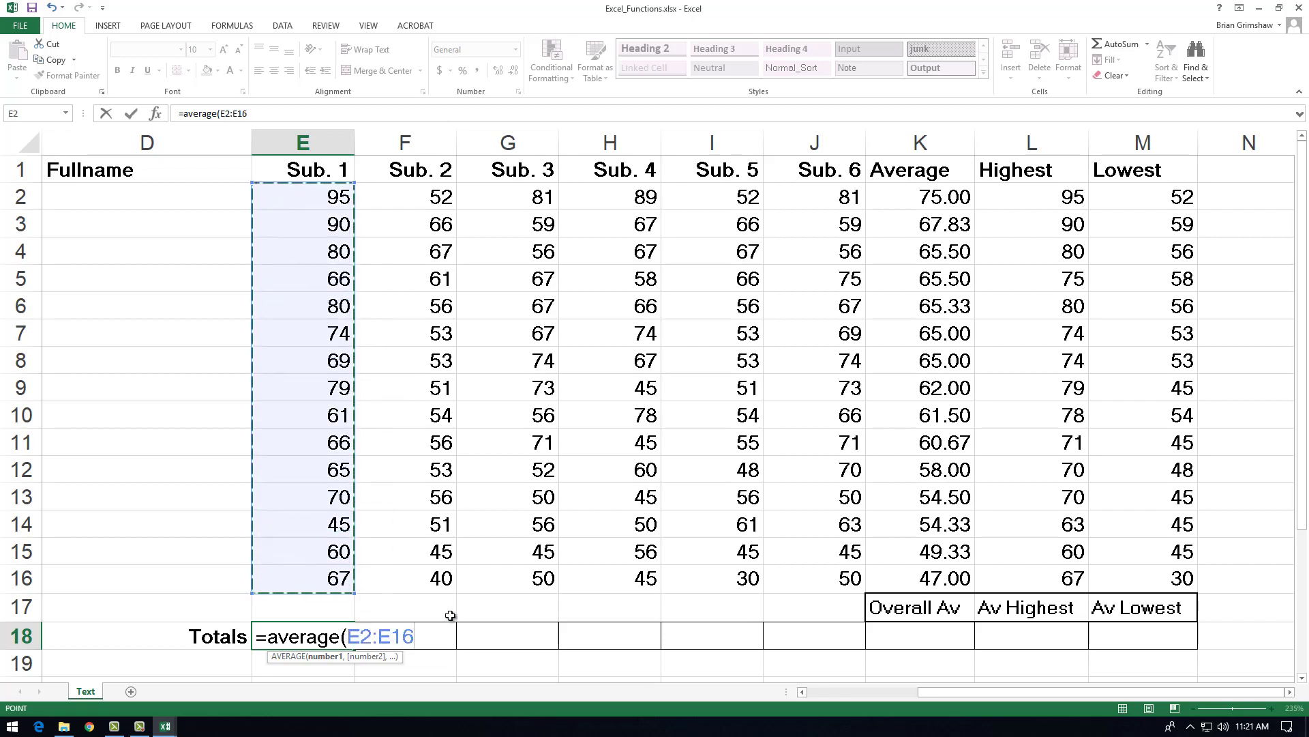
key(Return)
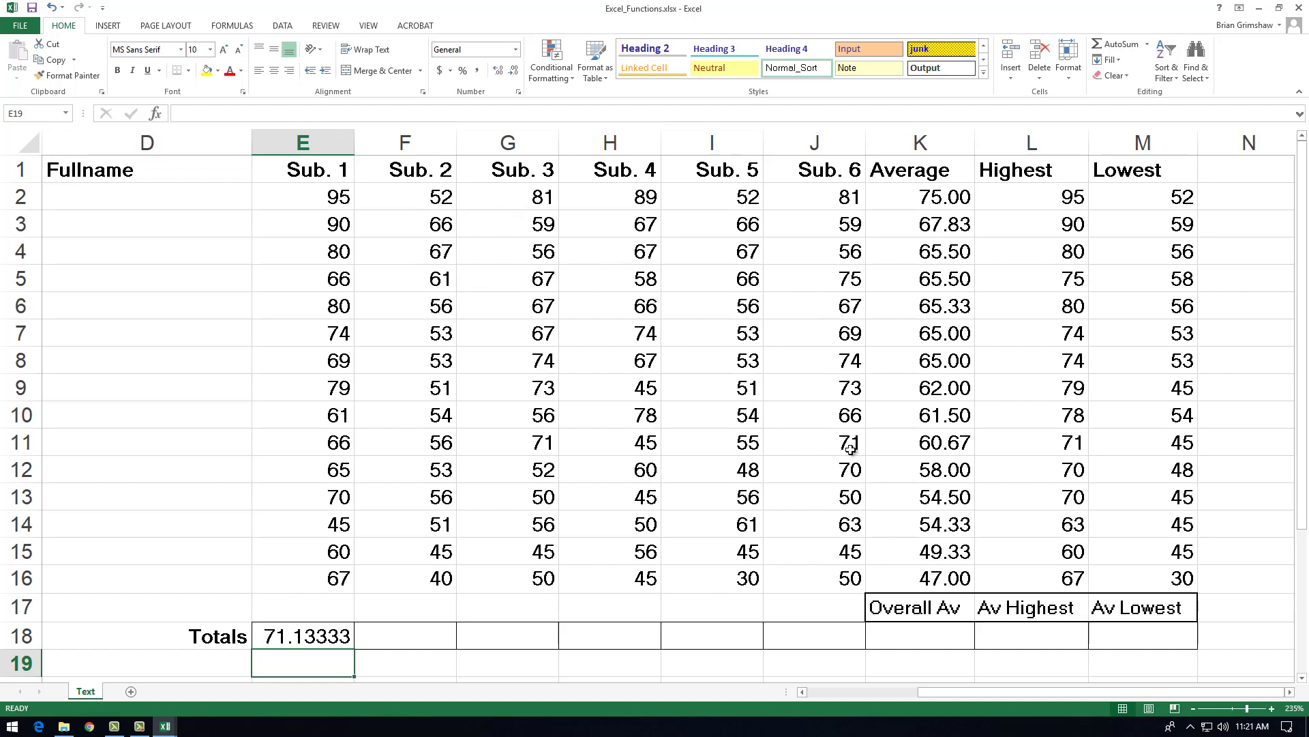
Step: Copy the average formula in E18 across the Totals row through M18
click(334, 635)
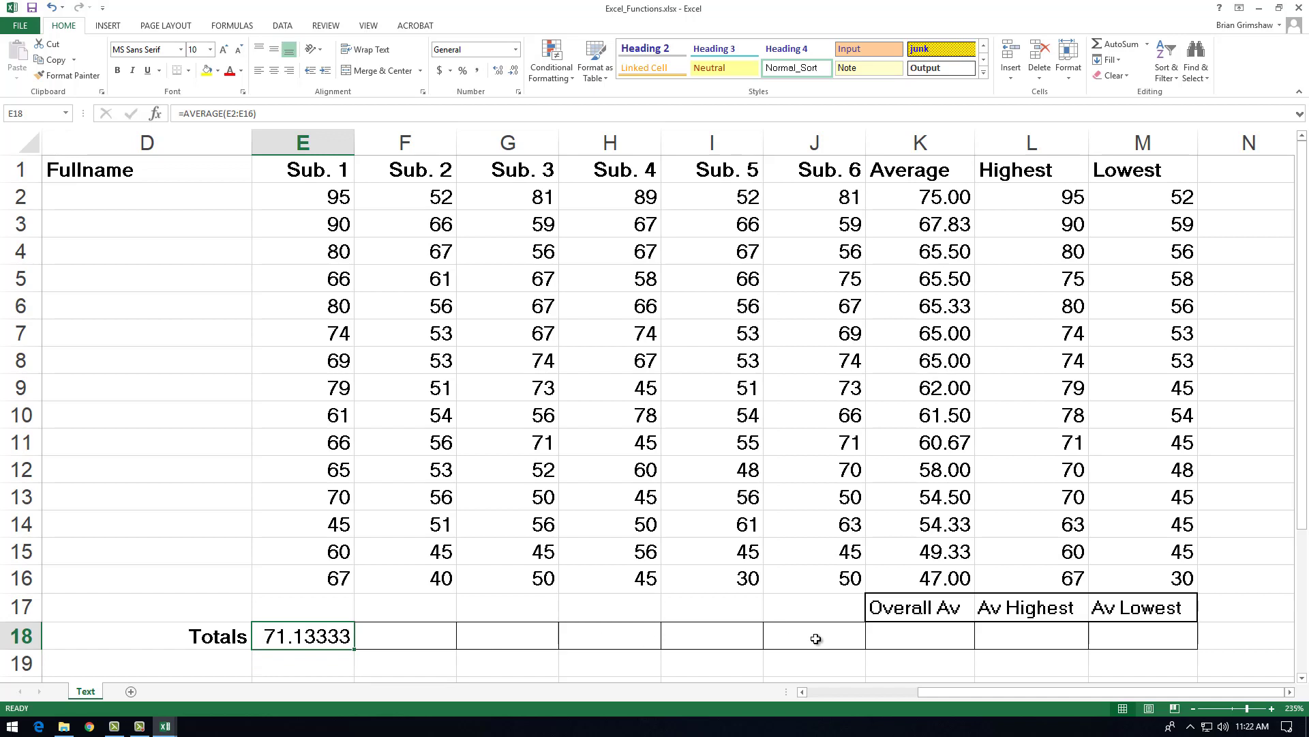
drag(331, 636, 1143, 637)
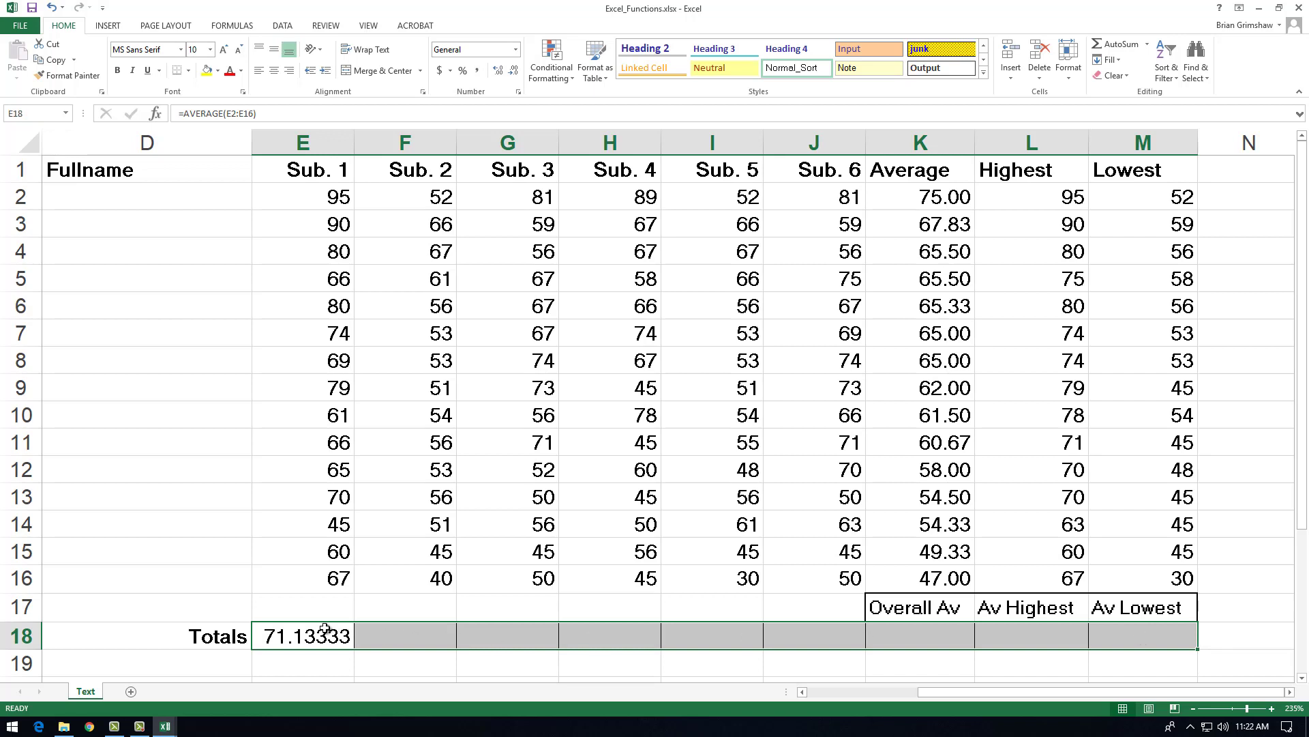
drag(292, 206, 1130, 575)
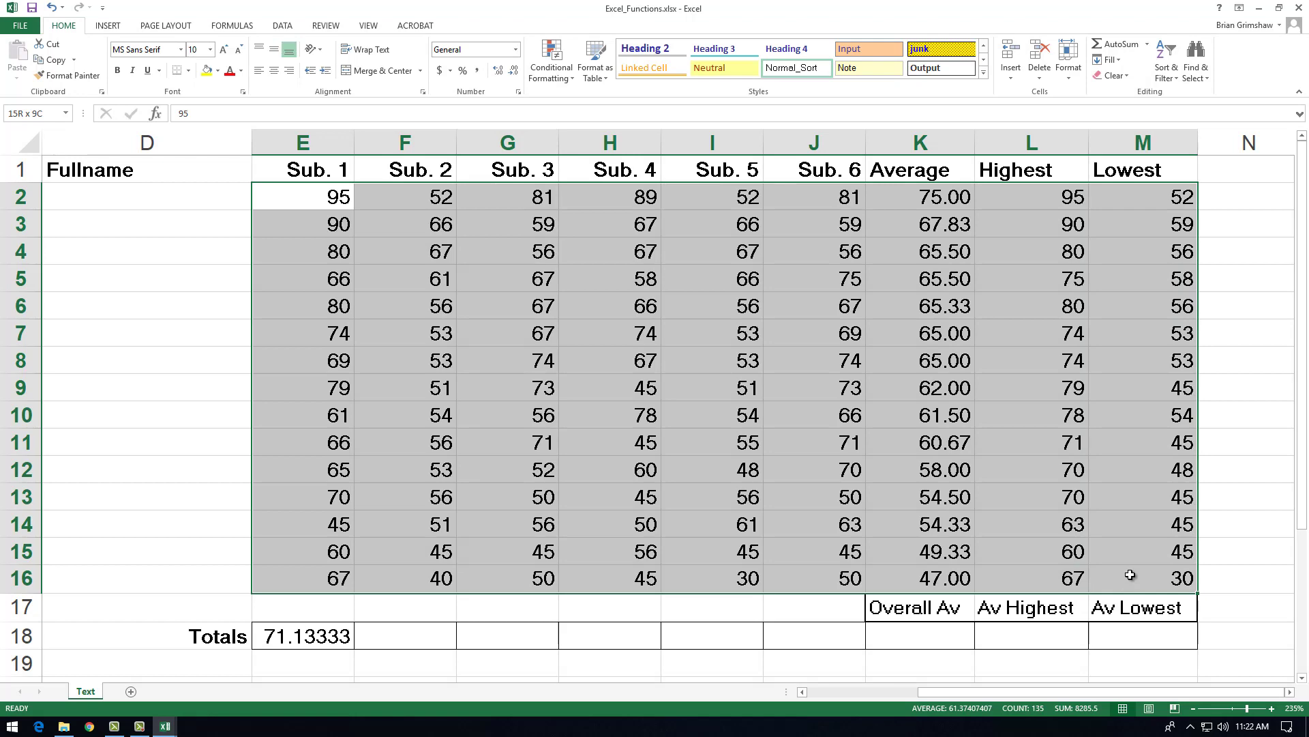
click(339, 642)
drag(355, 650, 1169, 641)
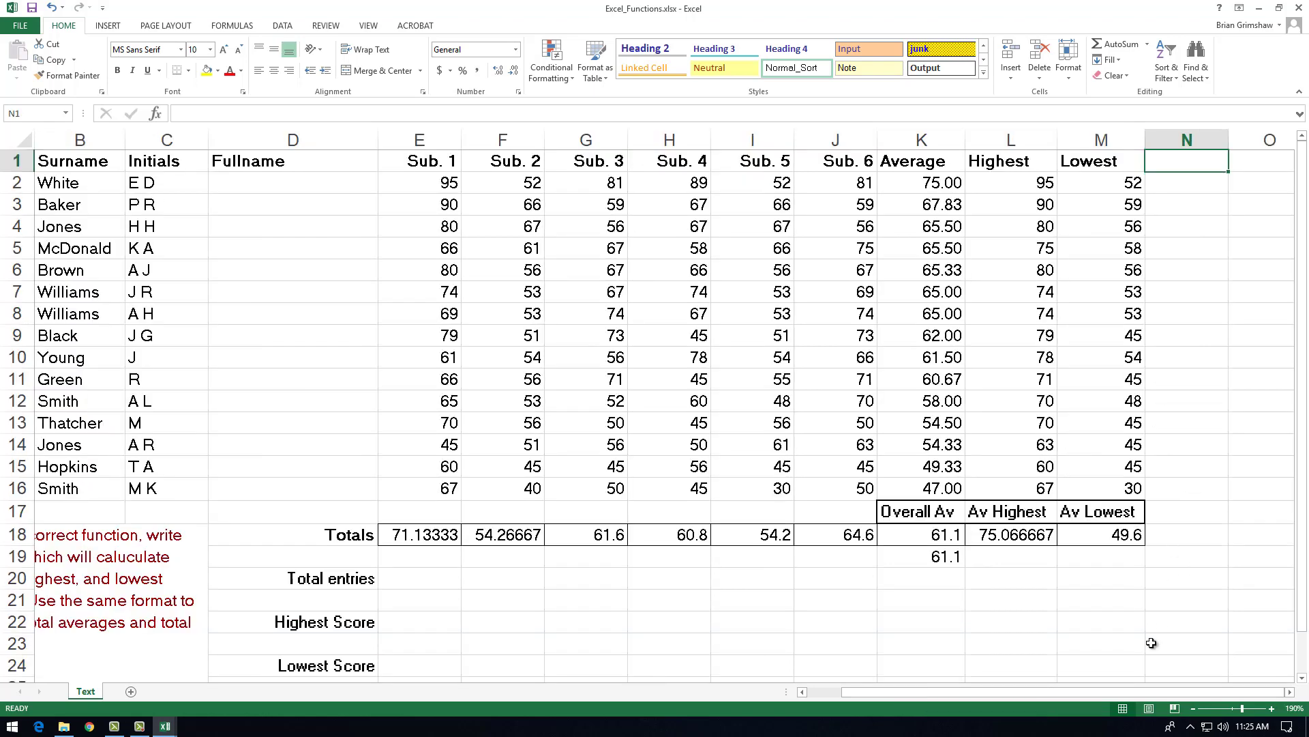
Step: Color the subject scores in E2:J16 red and the calculated Average, Highest and Lowest values in K2:M16 blue
click(1291, 693)
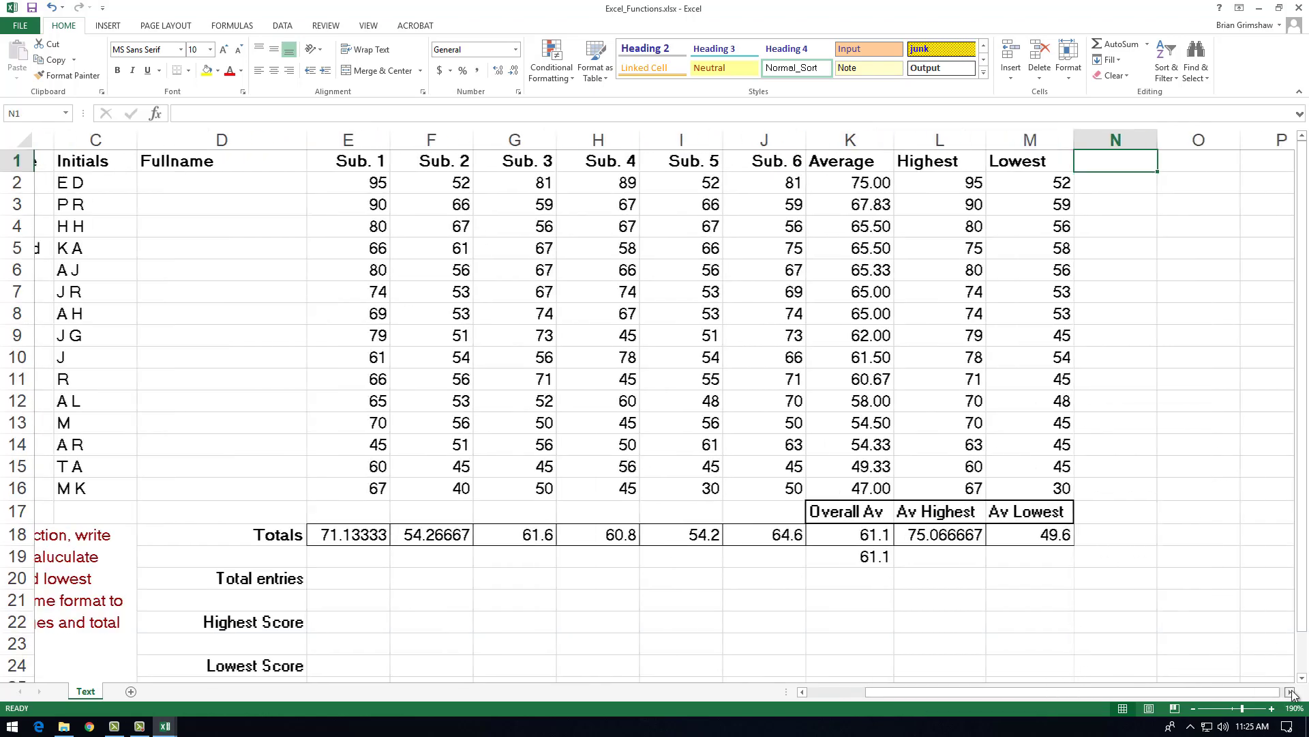
drag(358, 183, 771, 490)
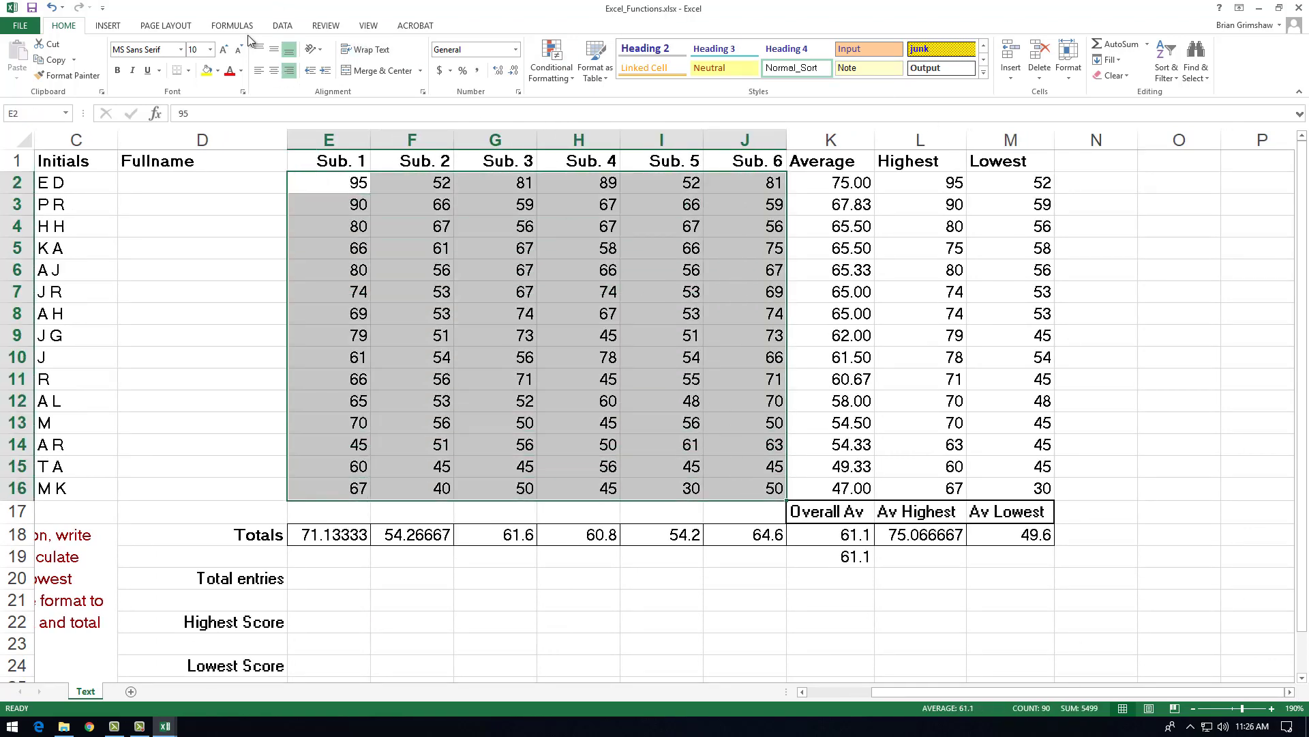
click(229, 70)
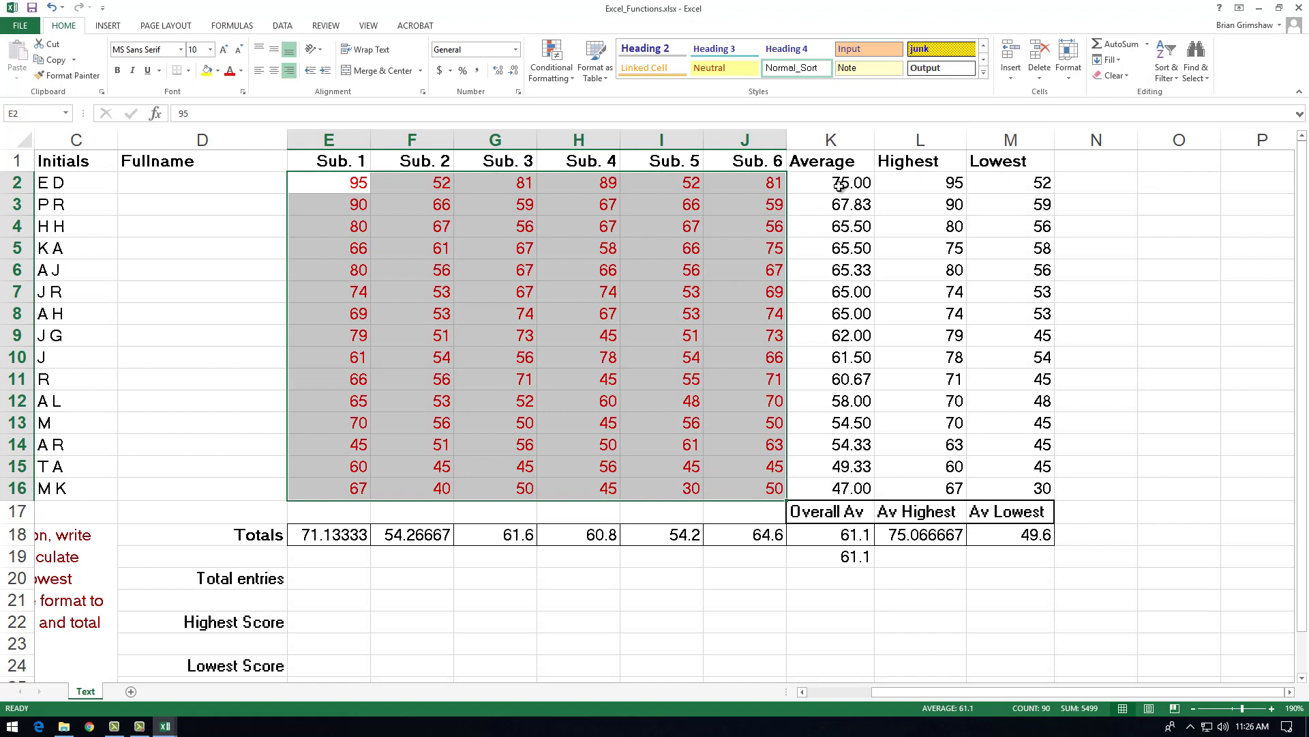
drag(843, 183, 999, 491)
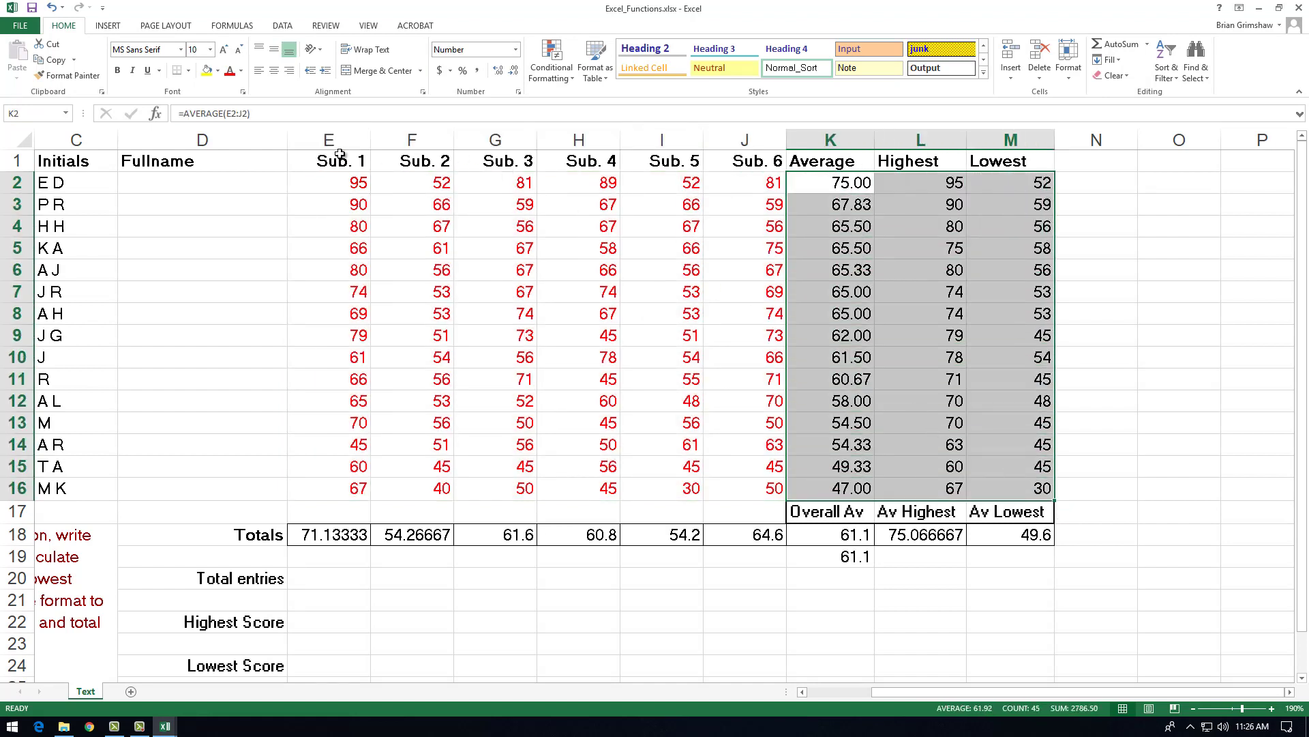
click(242, 71)
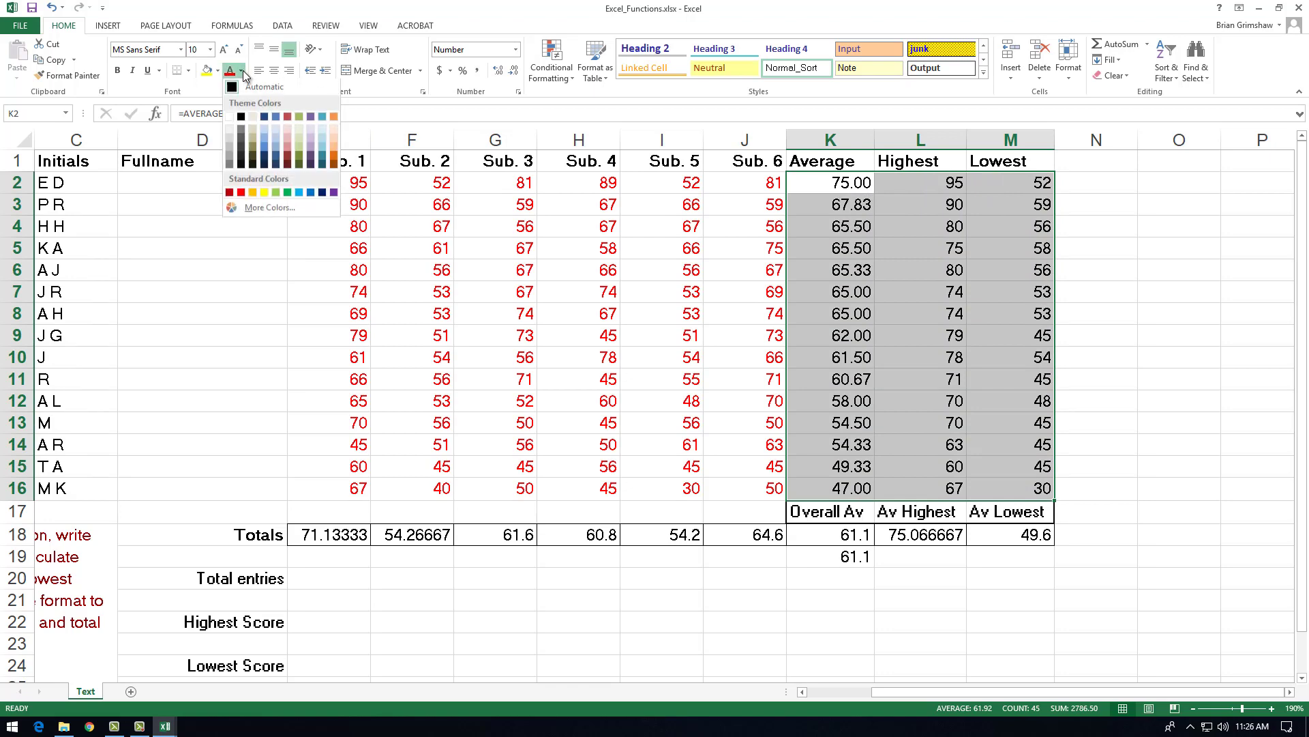
click(314, 194)
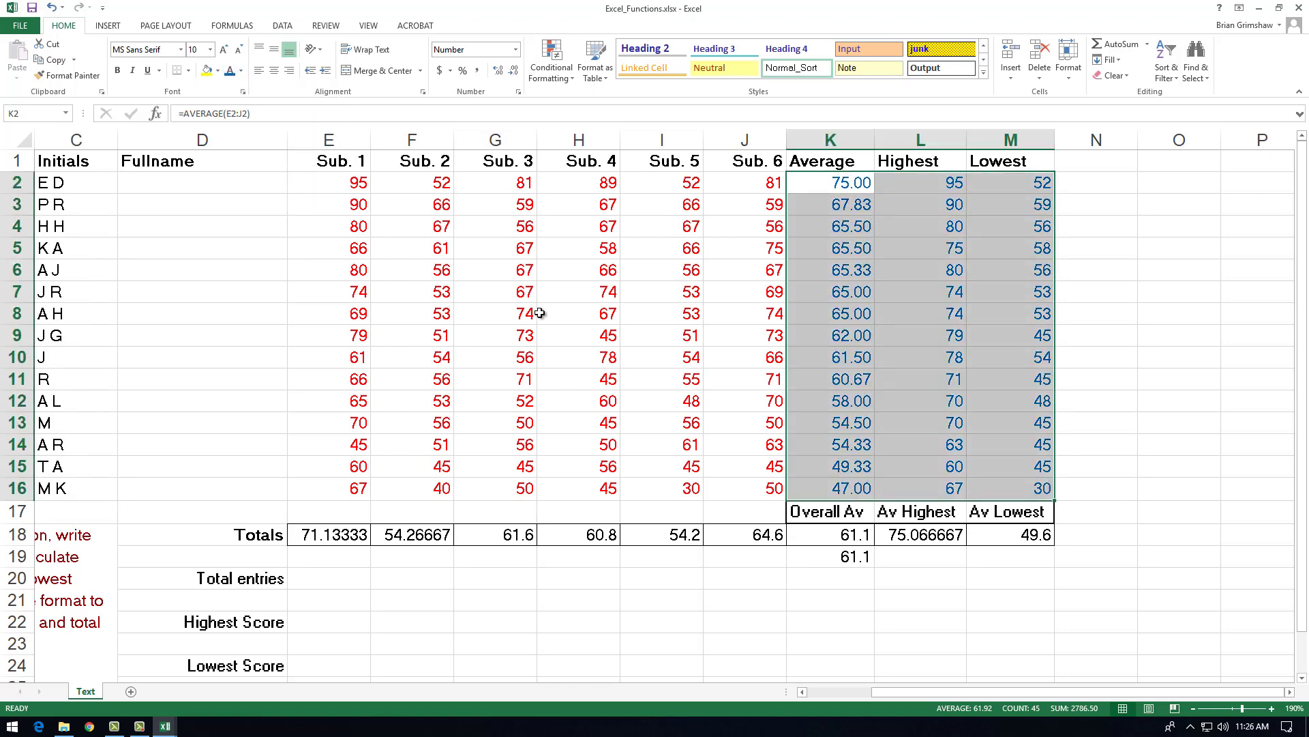
Step: Examine the individual scores in E2:J16 against the calculated values in K2:M16 to decide which cells count as entries
click(799, 290)
click(838, 184)
mouse_move(837, 184)
mouse_down()
mouse_move(914, 345)
mouse_move(923, 468)
mouse_move(1010, 487)
mouse_up()
click(337, 579)
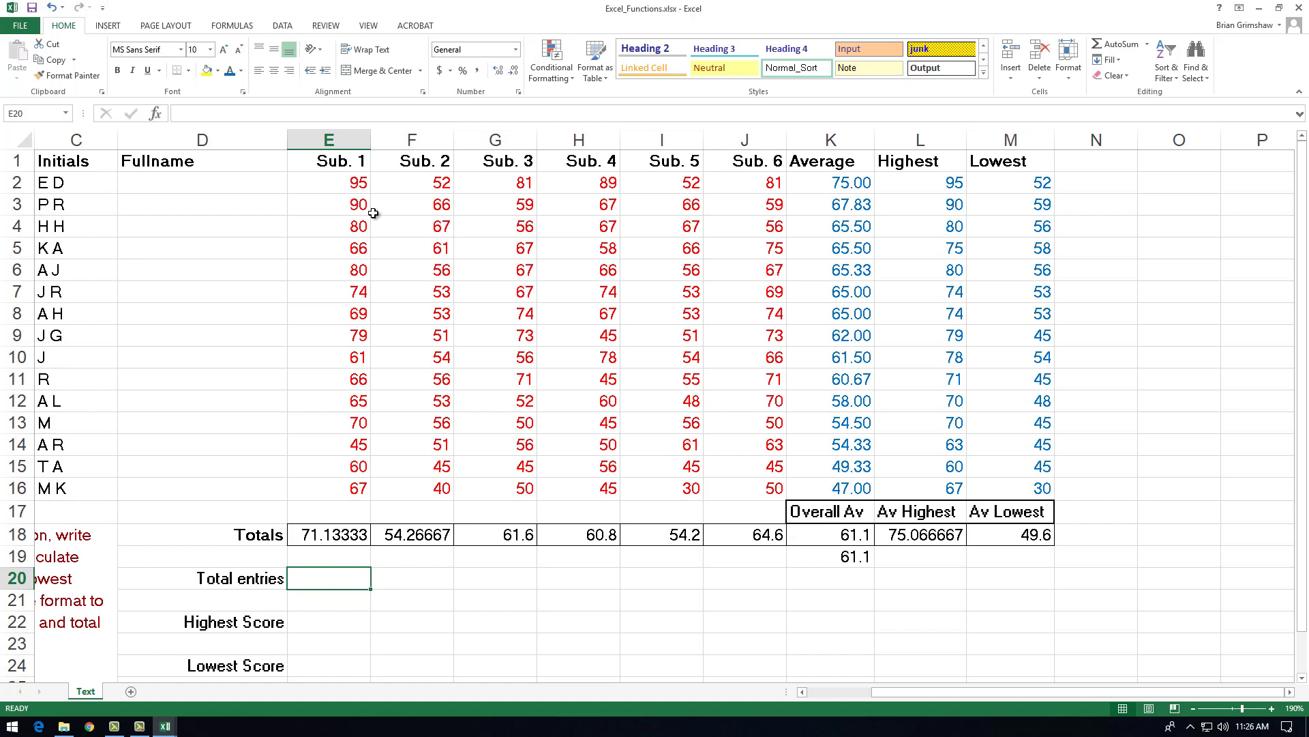
drag(354, 178, 759, 485)
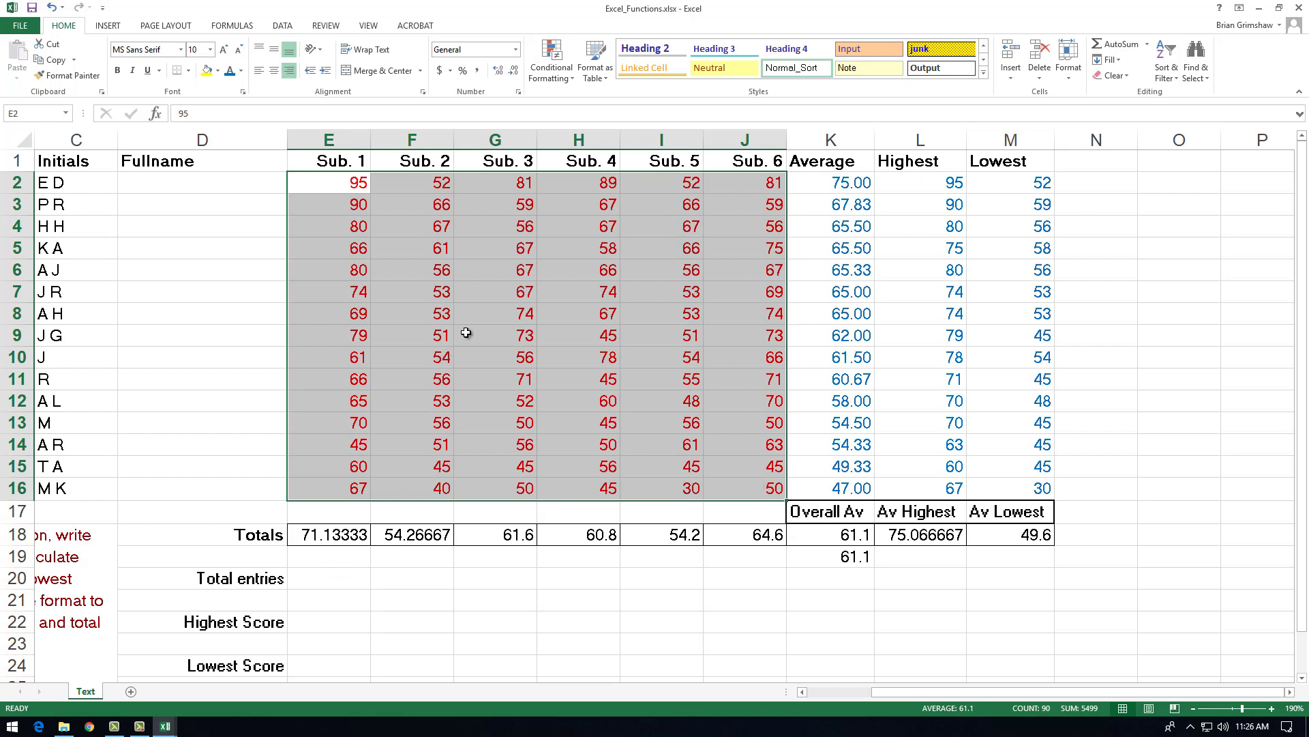
click(594, 297)
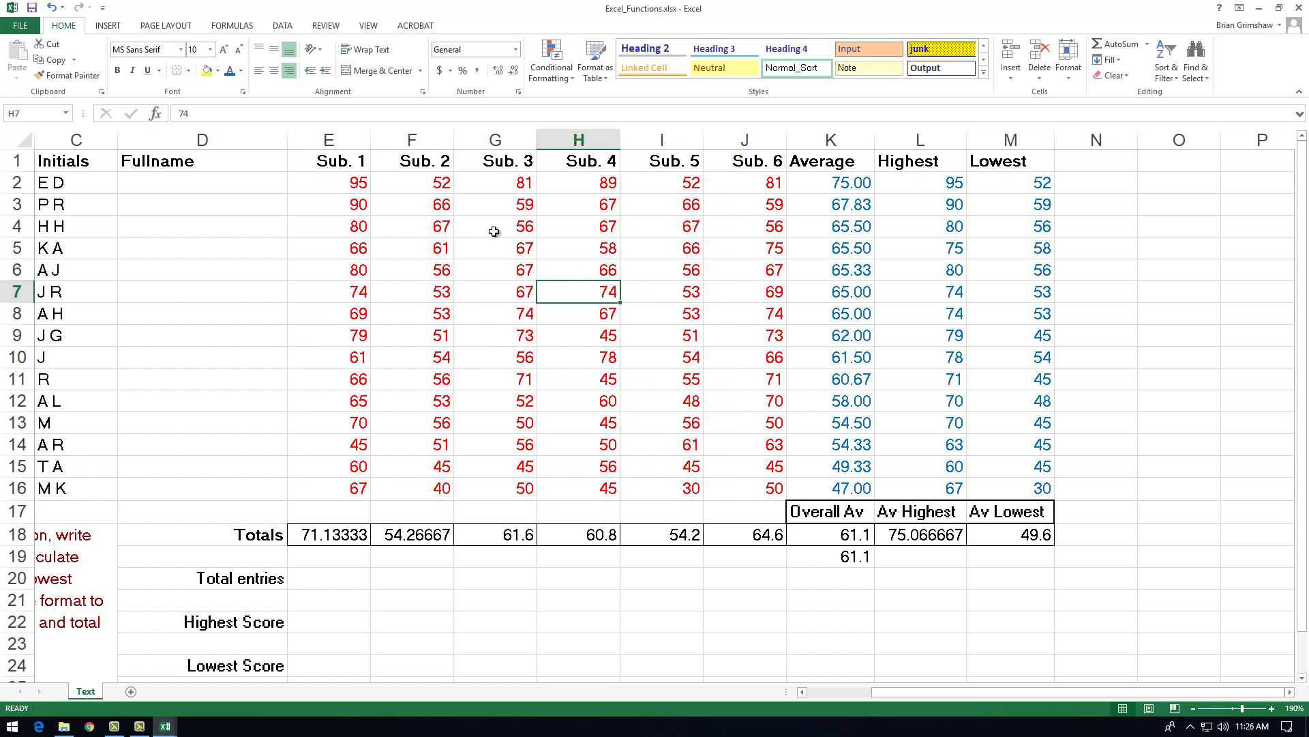
click(333, 184)
click(418, 181)
click(502, 182)
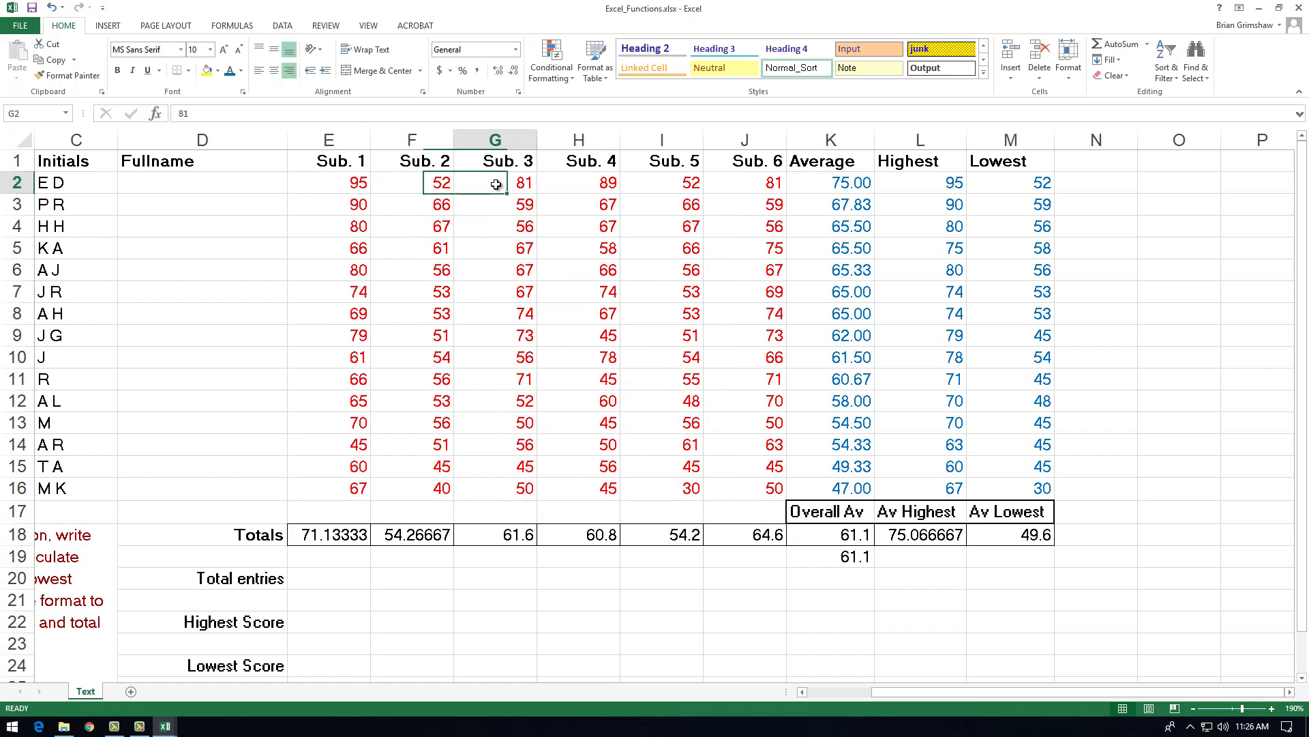
click(581, 183)
click(658, 182)
click(767, 182)
click(749, 206)
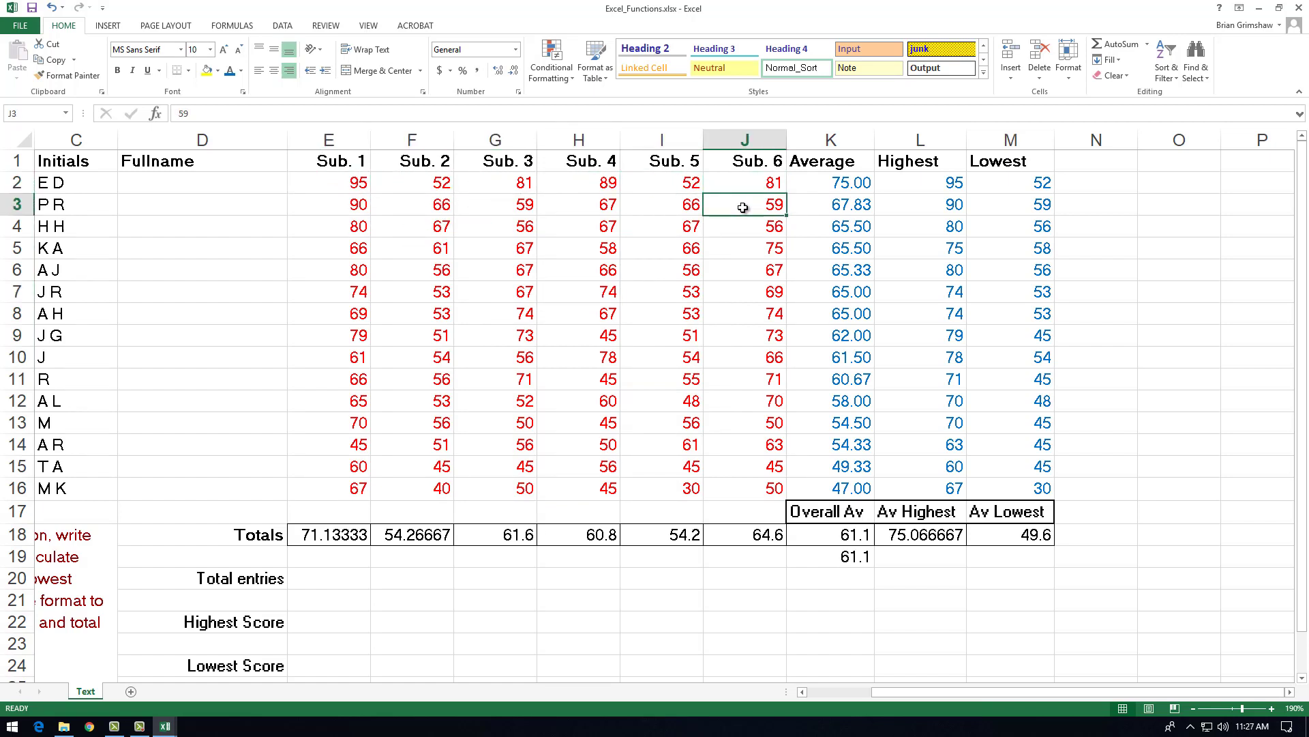
click(664, 212)
click(606, 208)
click(520, 208)
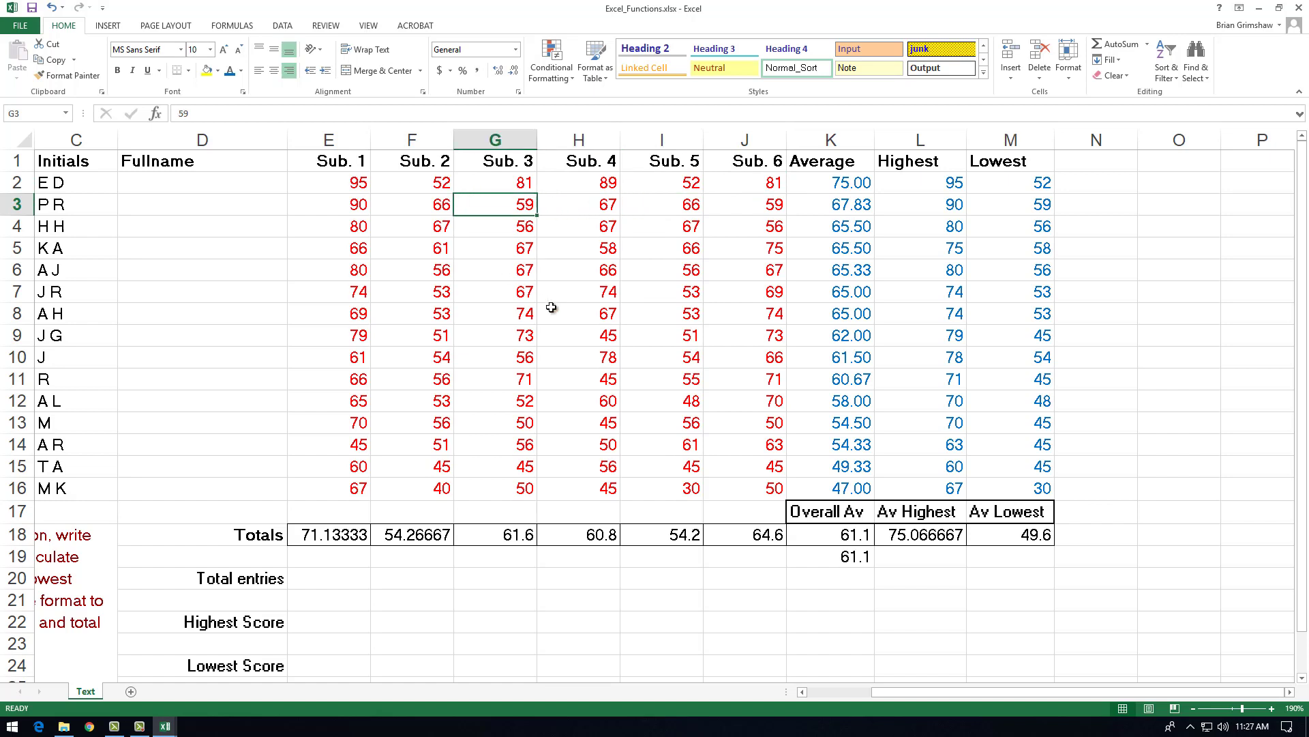
drag(346, 183, 748, 483)
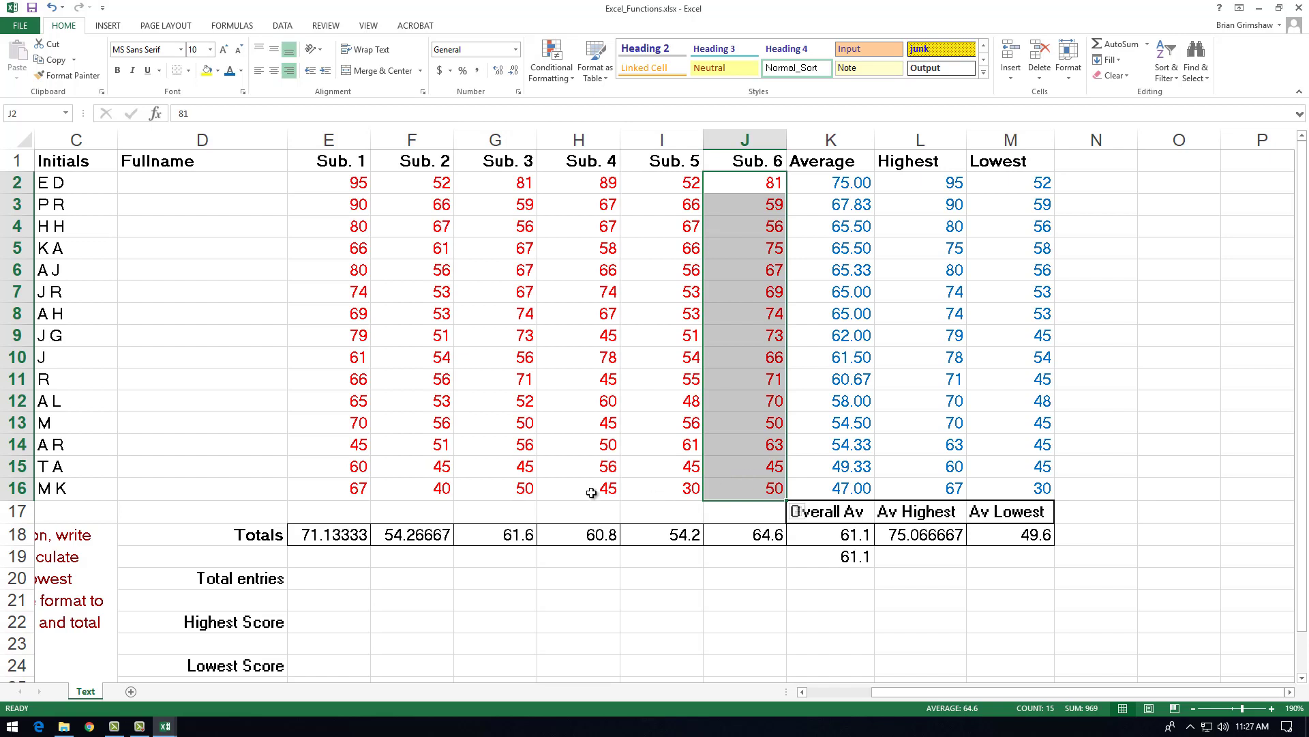
Step: Enter a COUNT formula over E2:J16 in E20 for Total entries
click(313, 577)
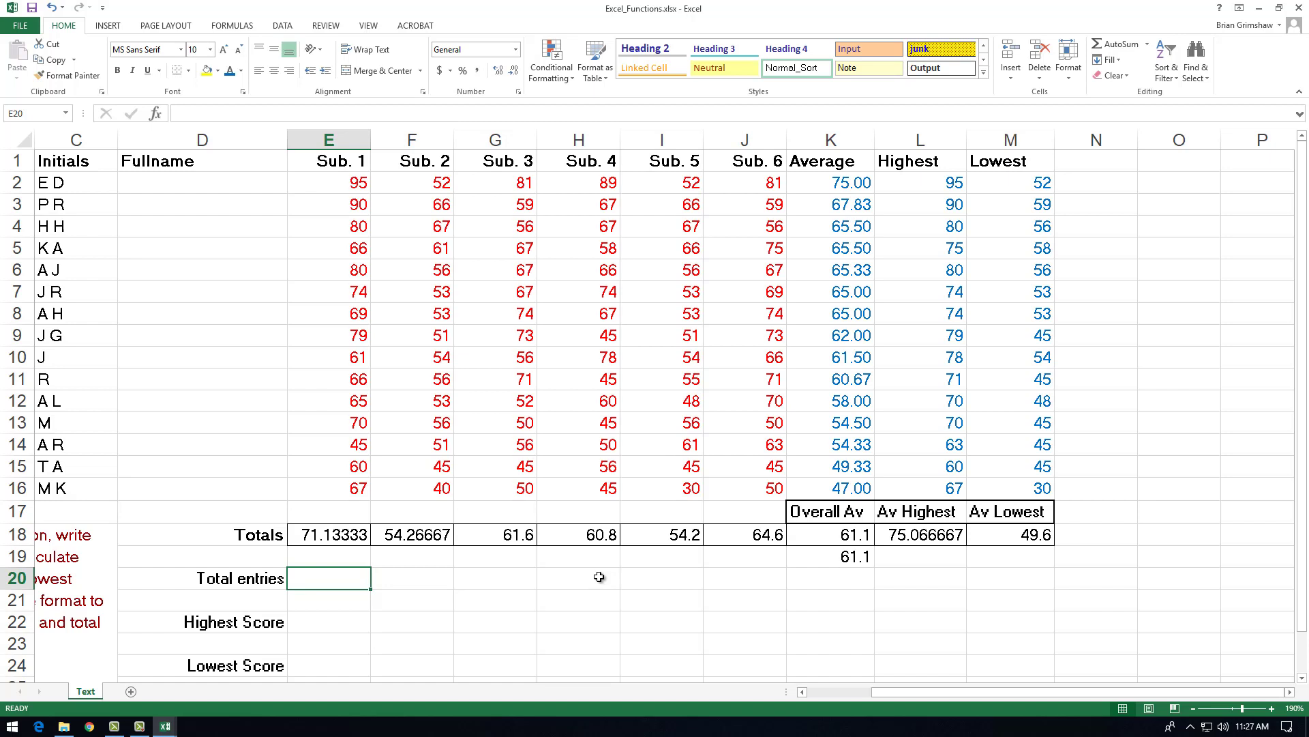
text(=ou)
key(BackSpace)
key(BackSpace)
text(c)
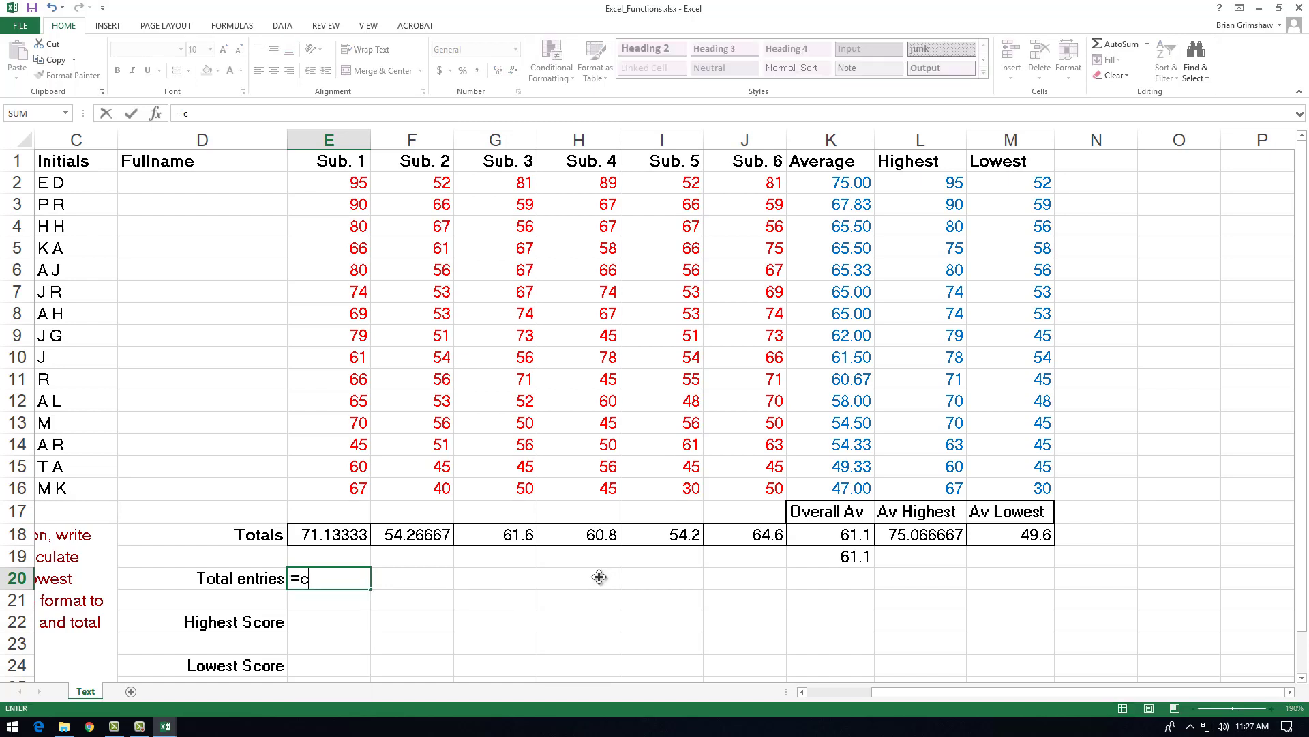
text(ount()
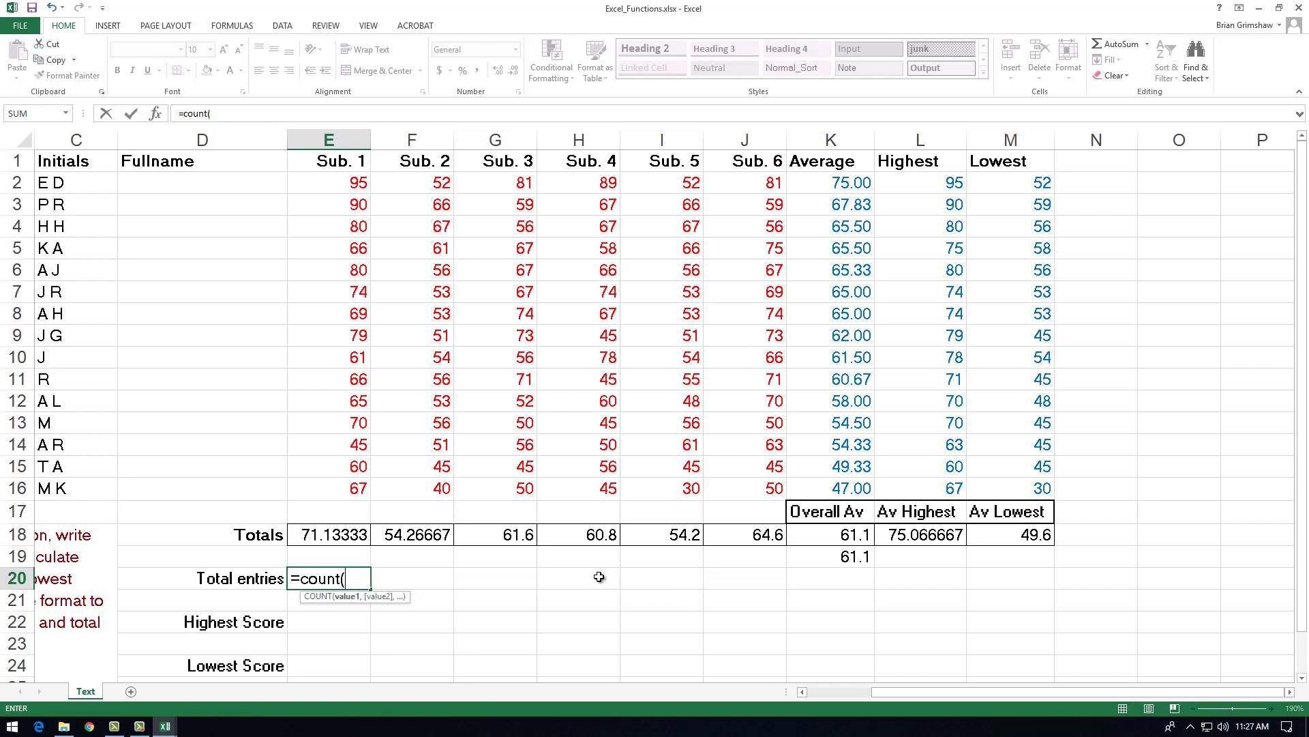
drag(312, 183, 740, 489)
key(Return)
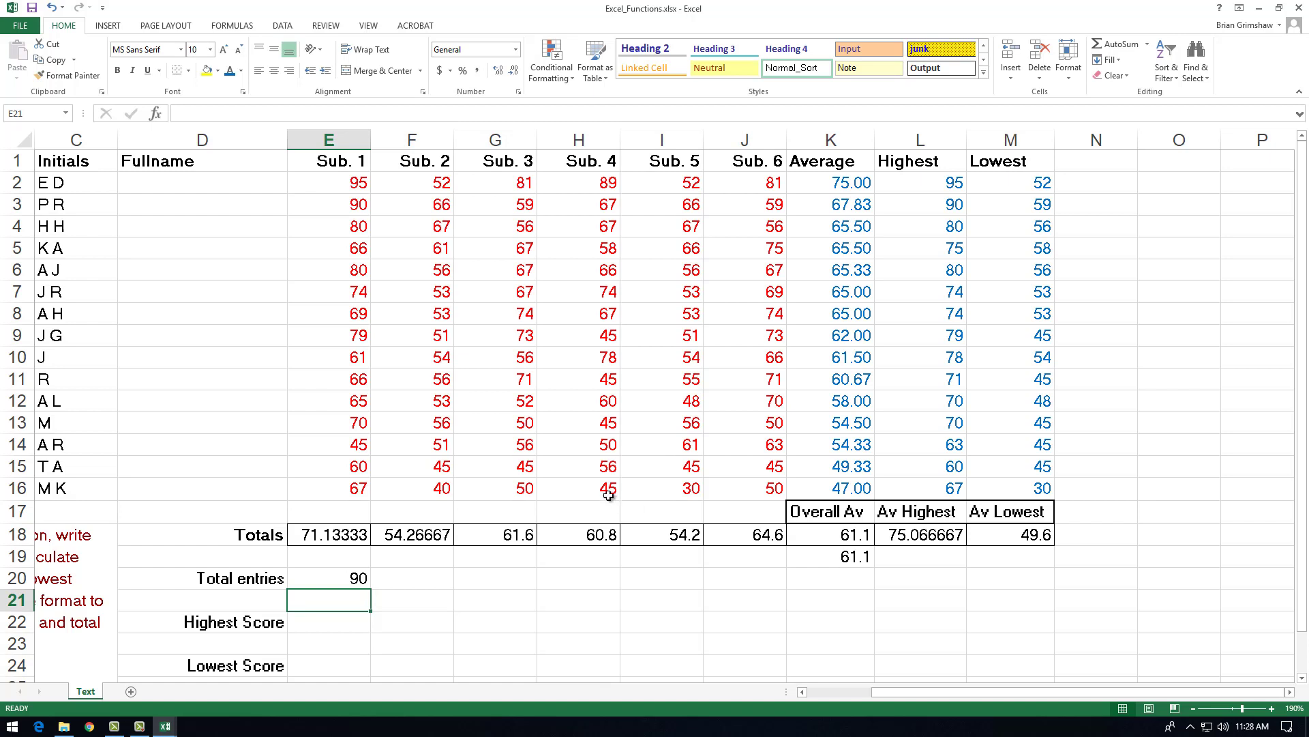
Step: Check the range in E20's COUNT formula and locate the Highest Score and Lowest Score cells, E22 and E24
click(347, 580)
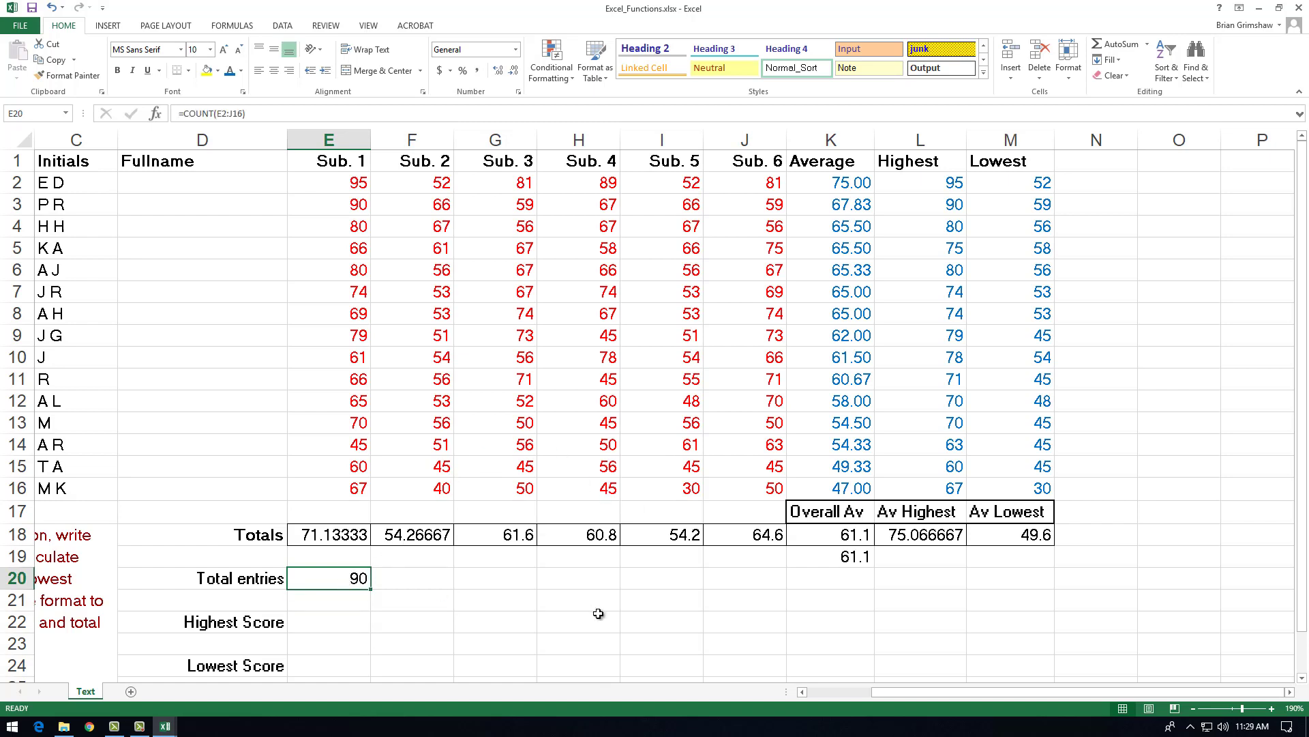
double_click(348, 580)
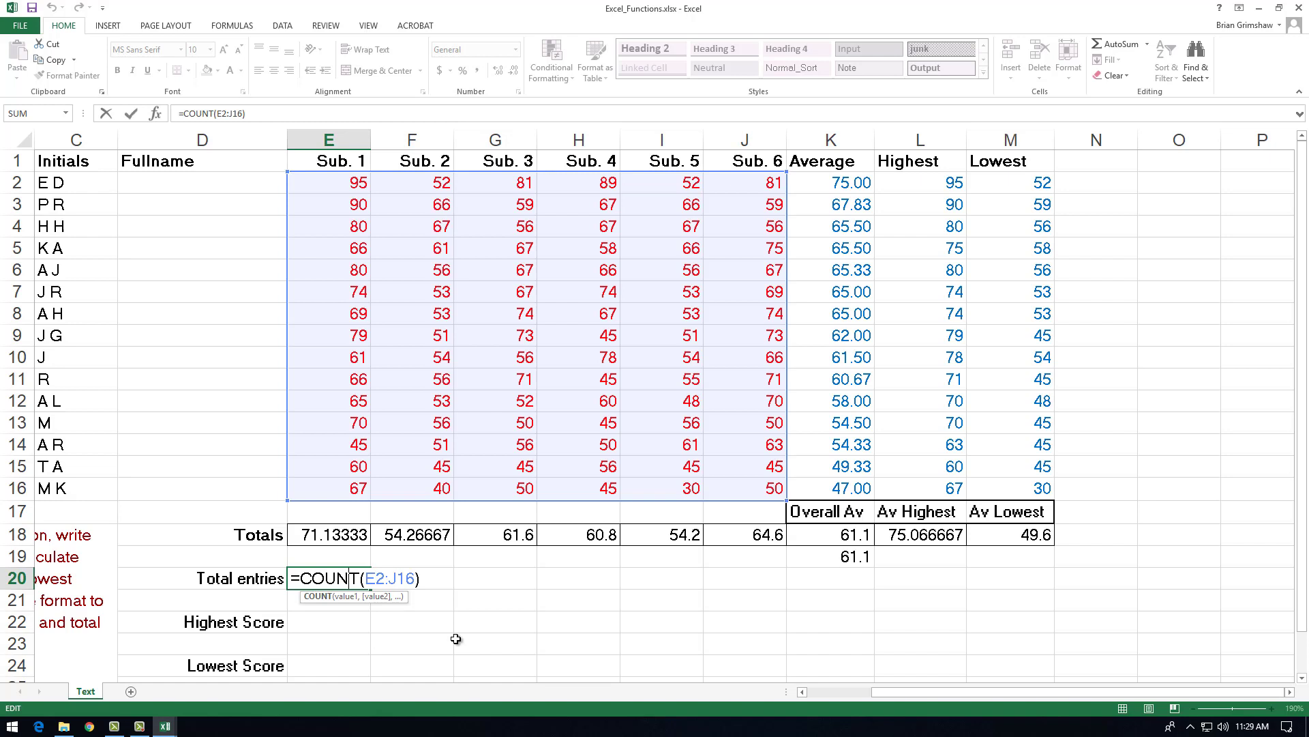
key(ctrl+Return)
click(339, 623)
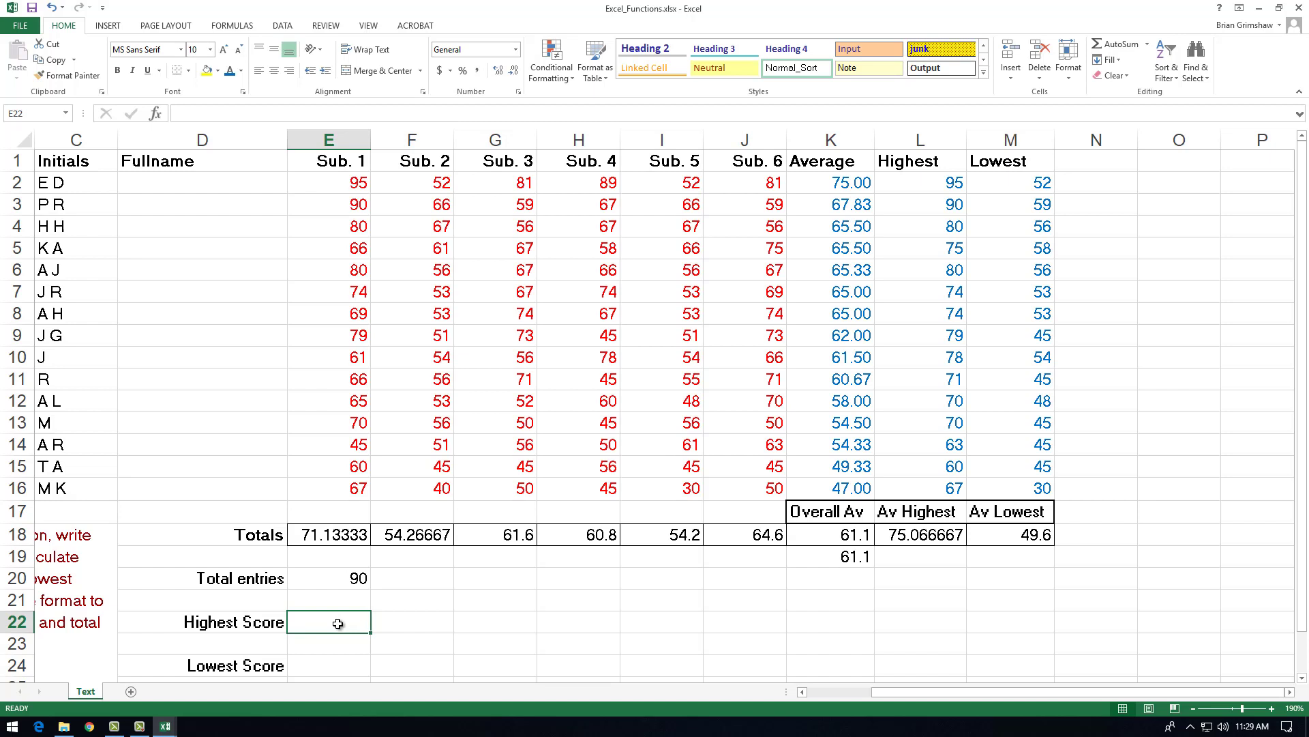
click(334, 665)
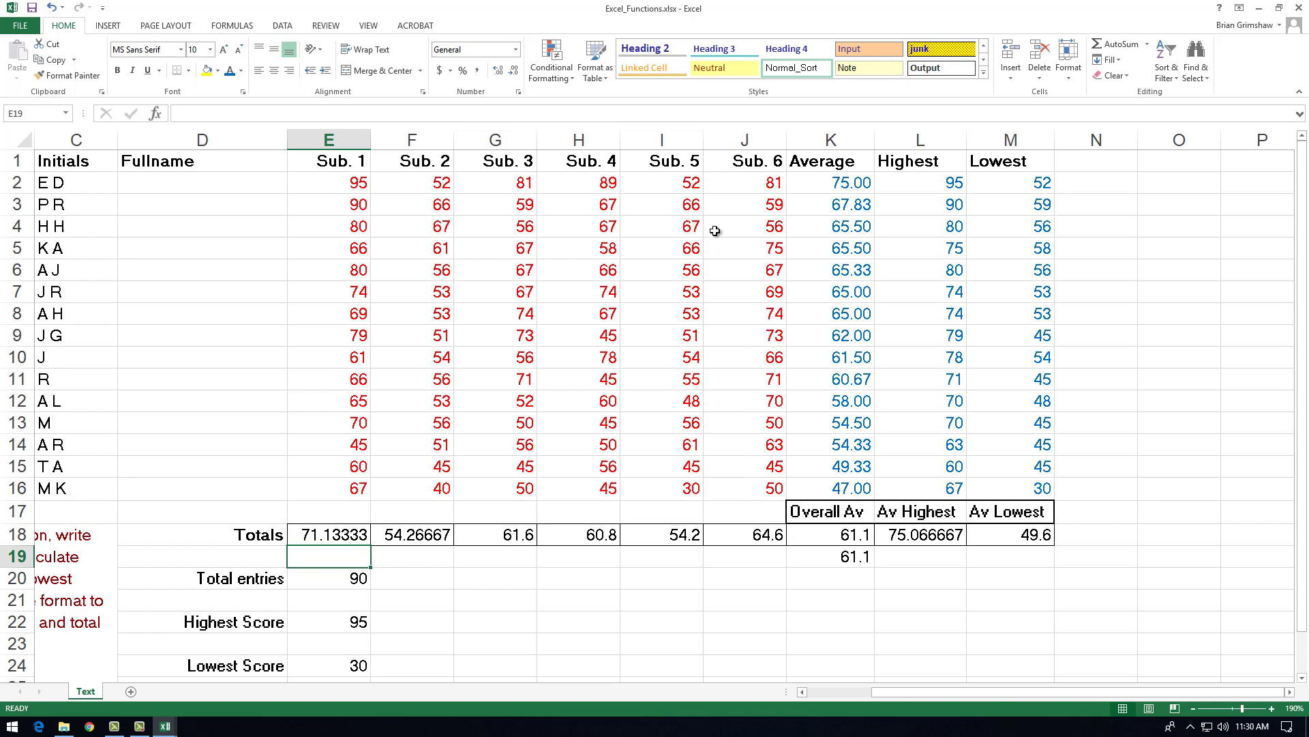
Step: Examine the scores and calculated values in E2:M16 and the AVERAGE formulas in E18 and K2
click(332, 162)
scroll(336, 279, up, 1)
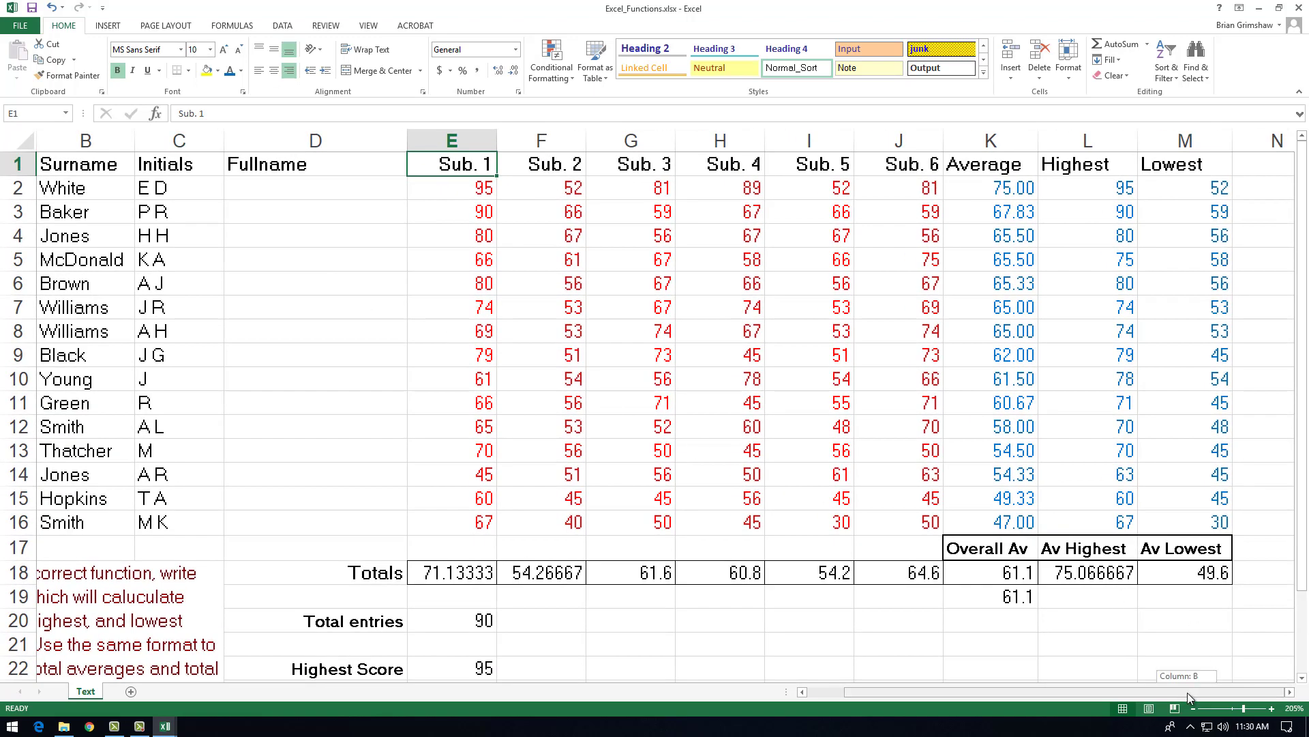
scroll(1003, 464, up, 1)
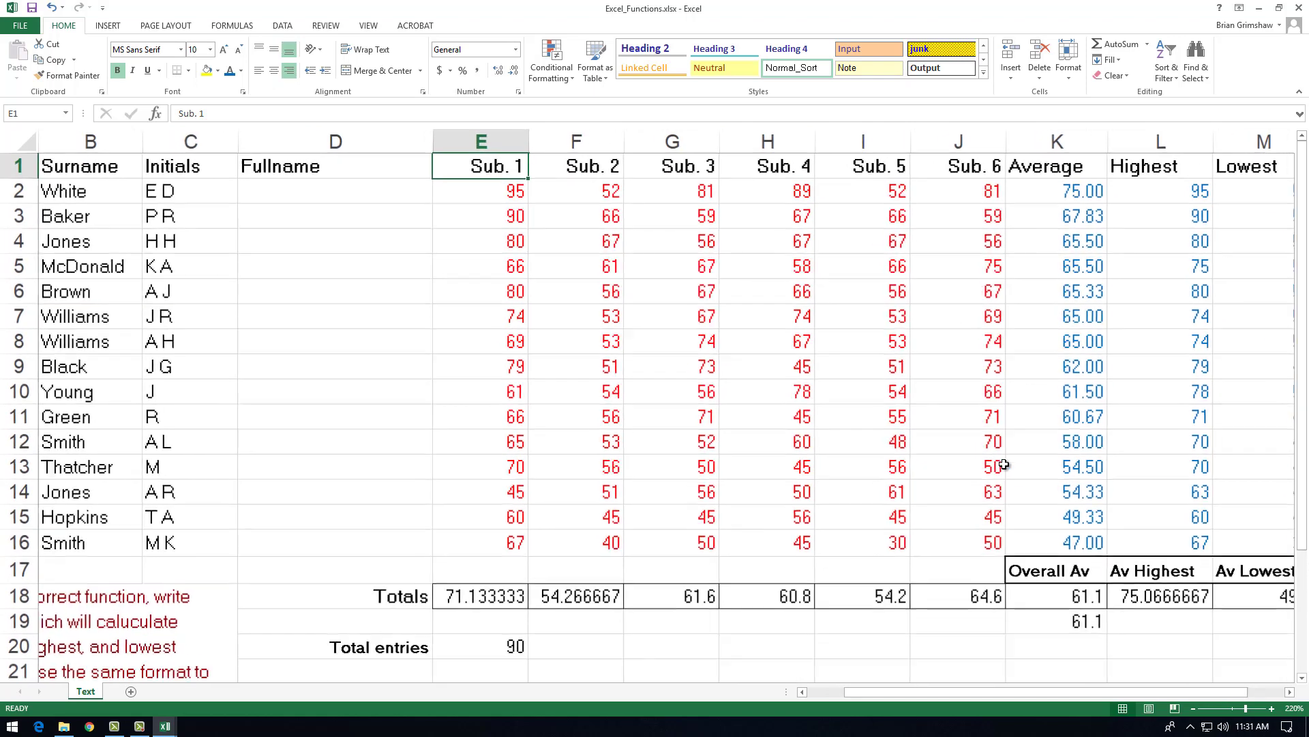
drag(1076, 691, 1124, 693)
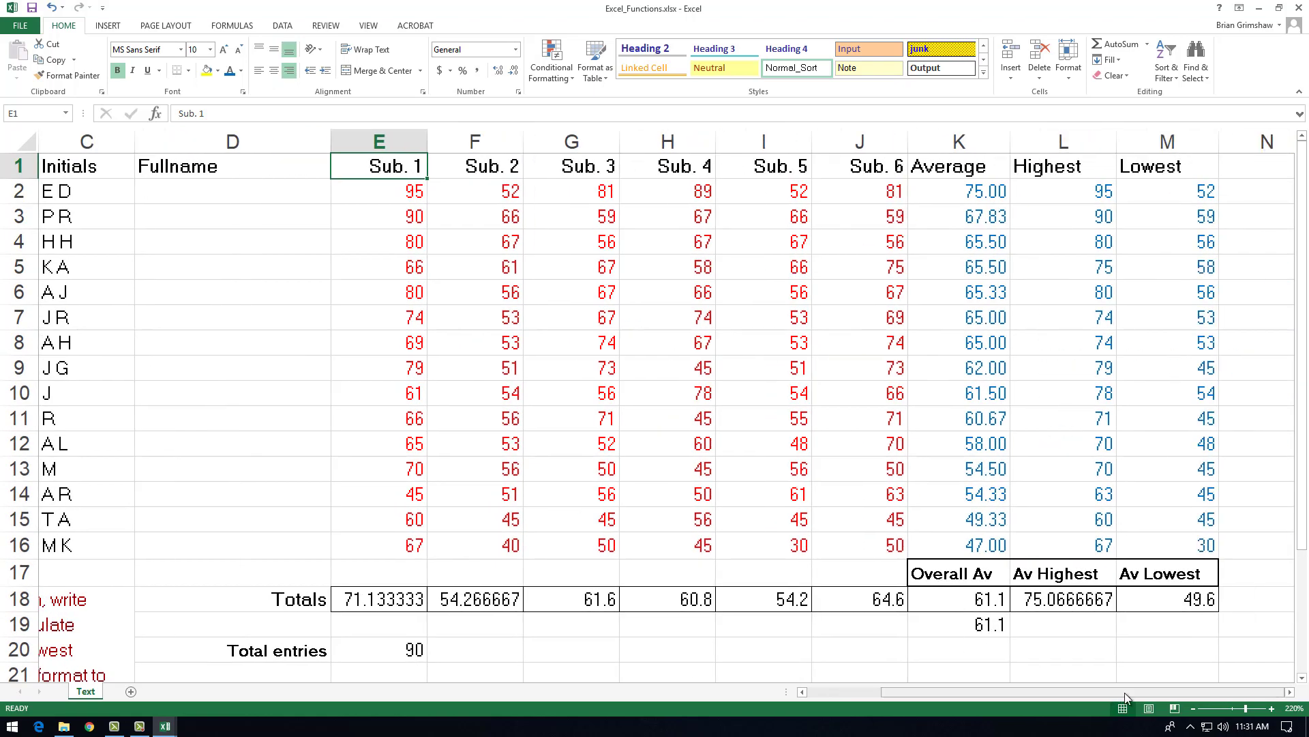
click(1289, 692)
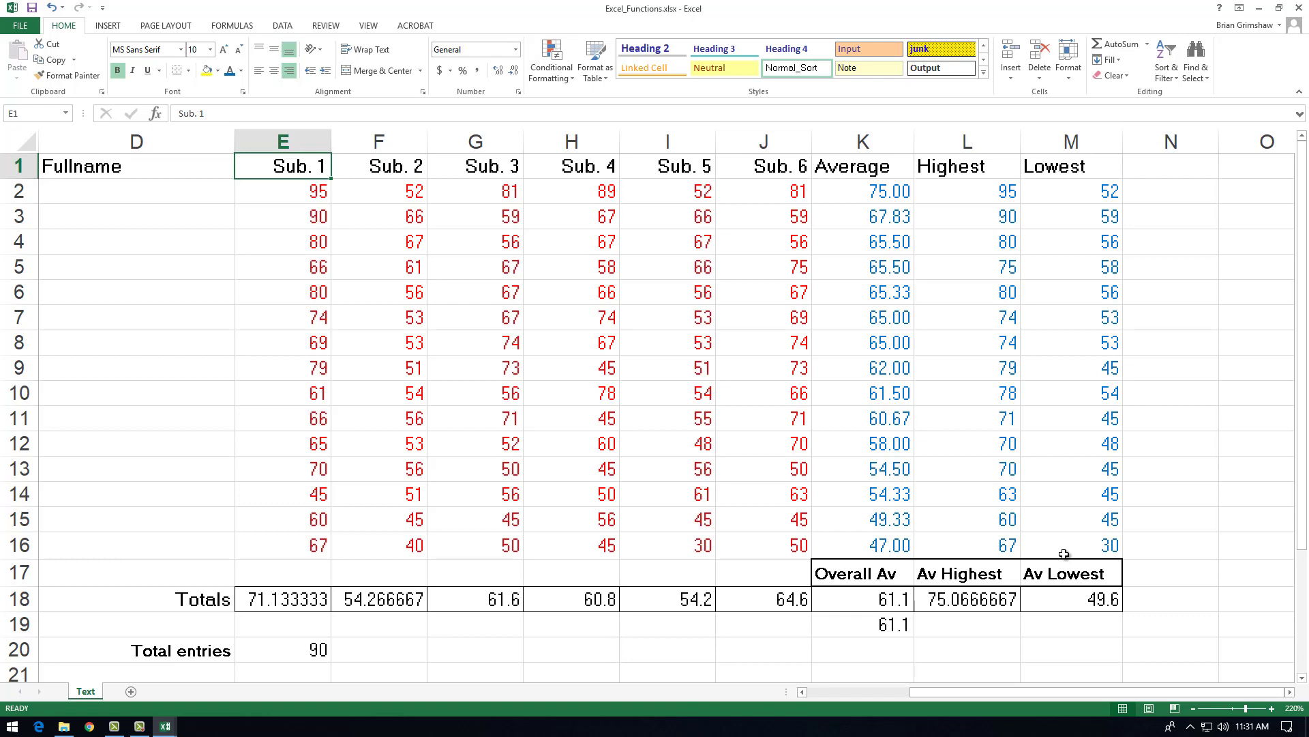
drag(307, 195, 1025, 542)
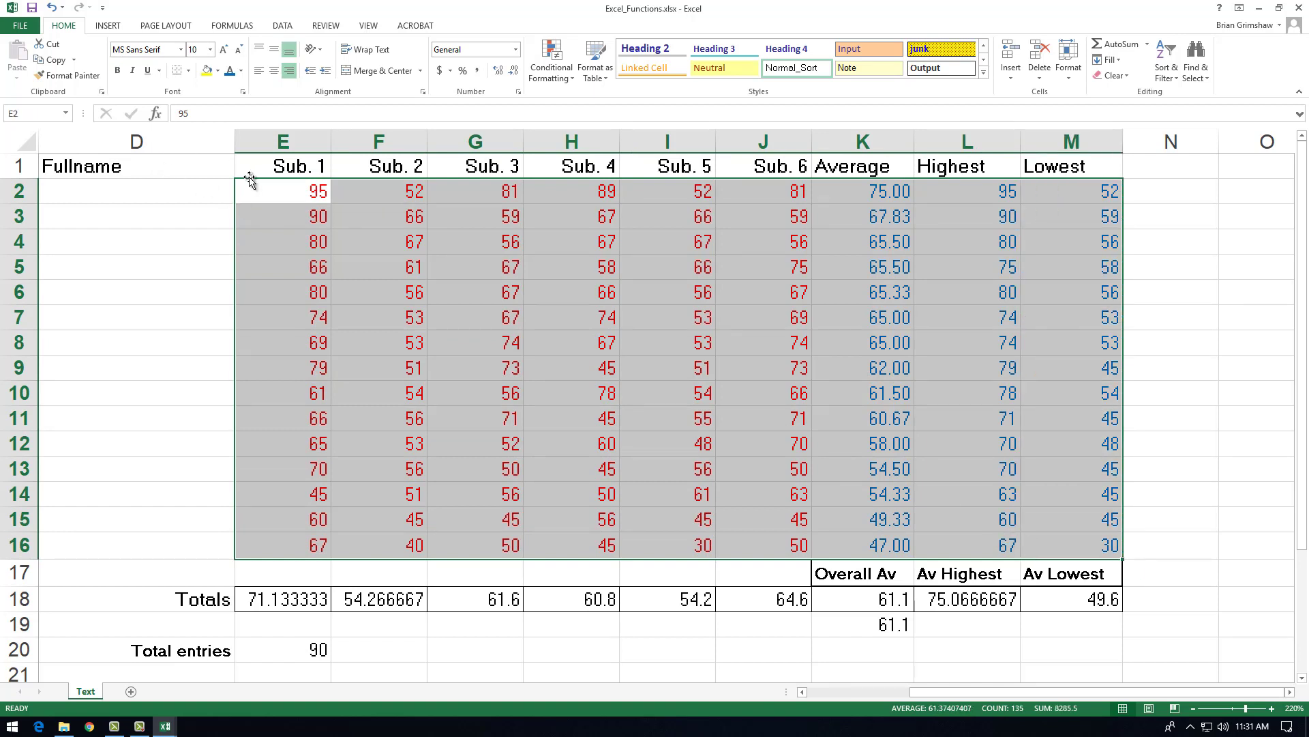
click(276, 183)
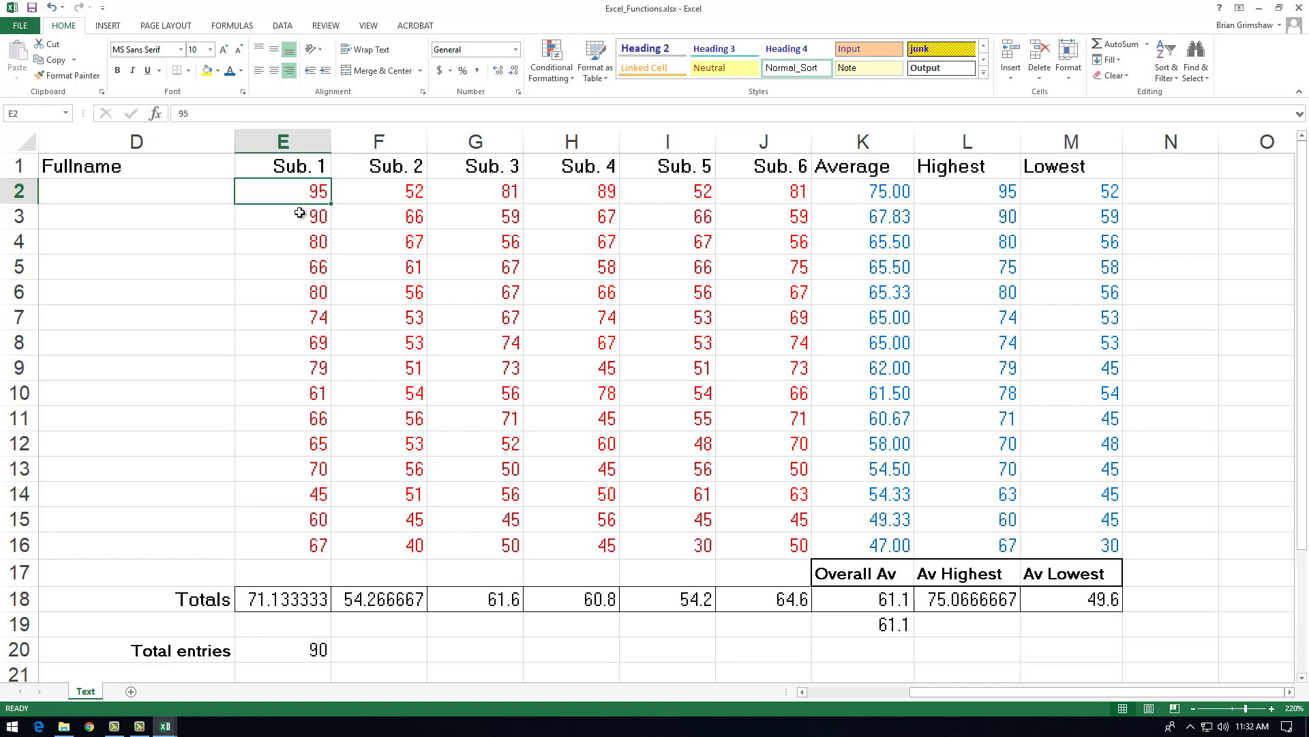
click(281, 600)
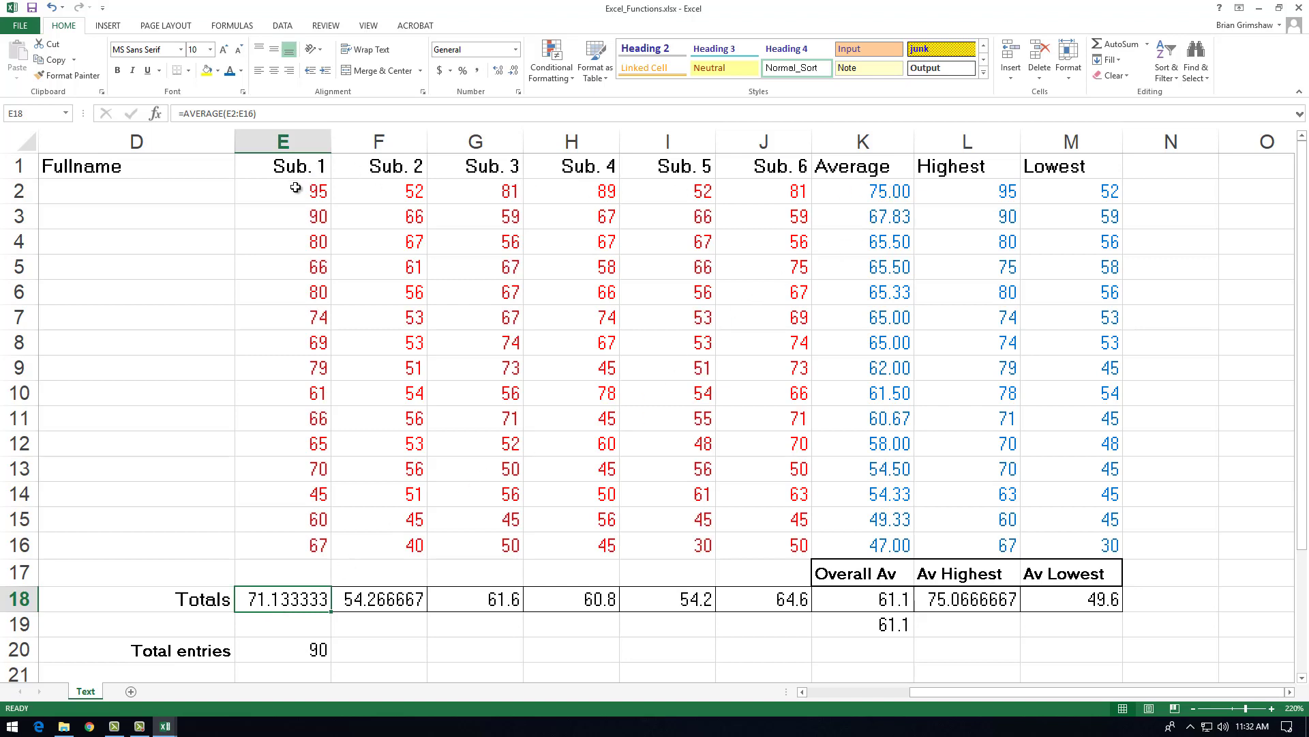
drag(297, 190, 881, 192)
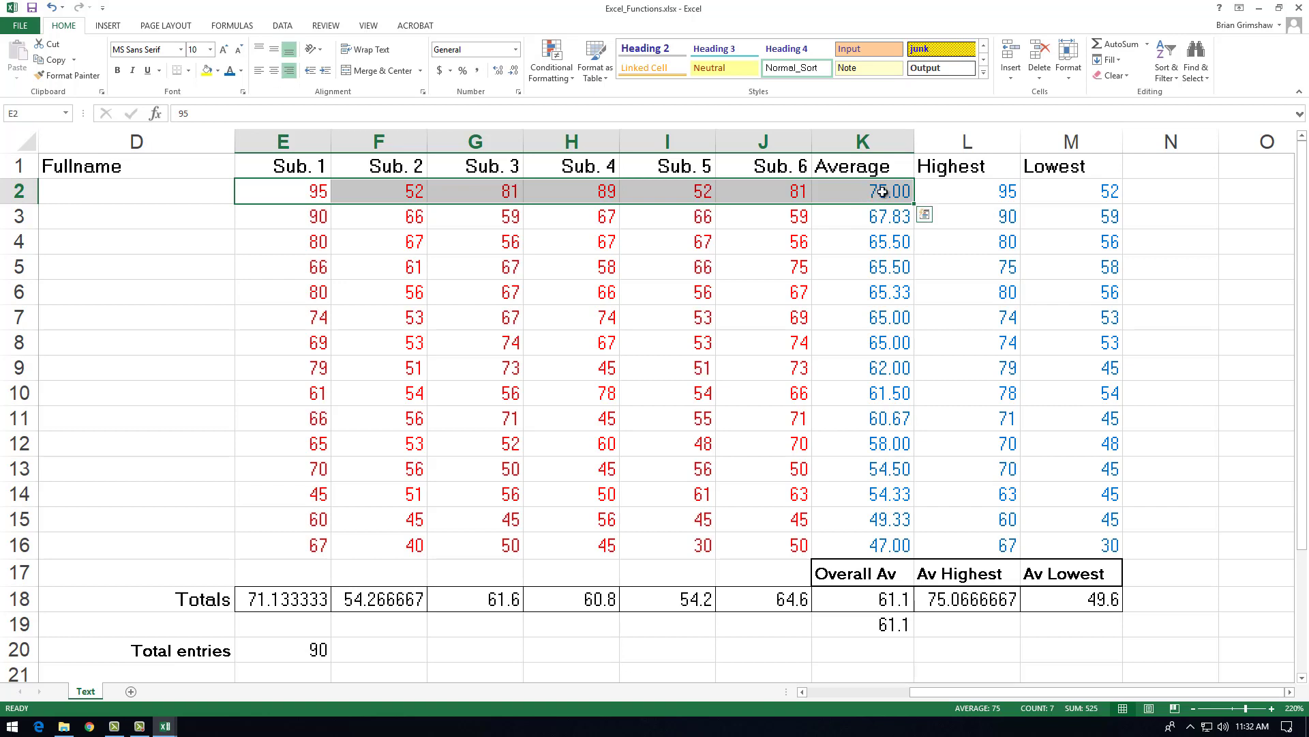
click(882, 191)
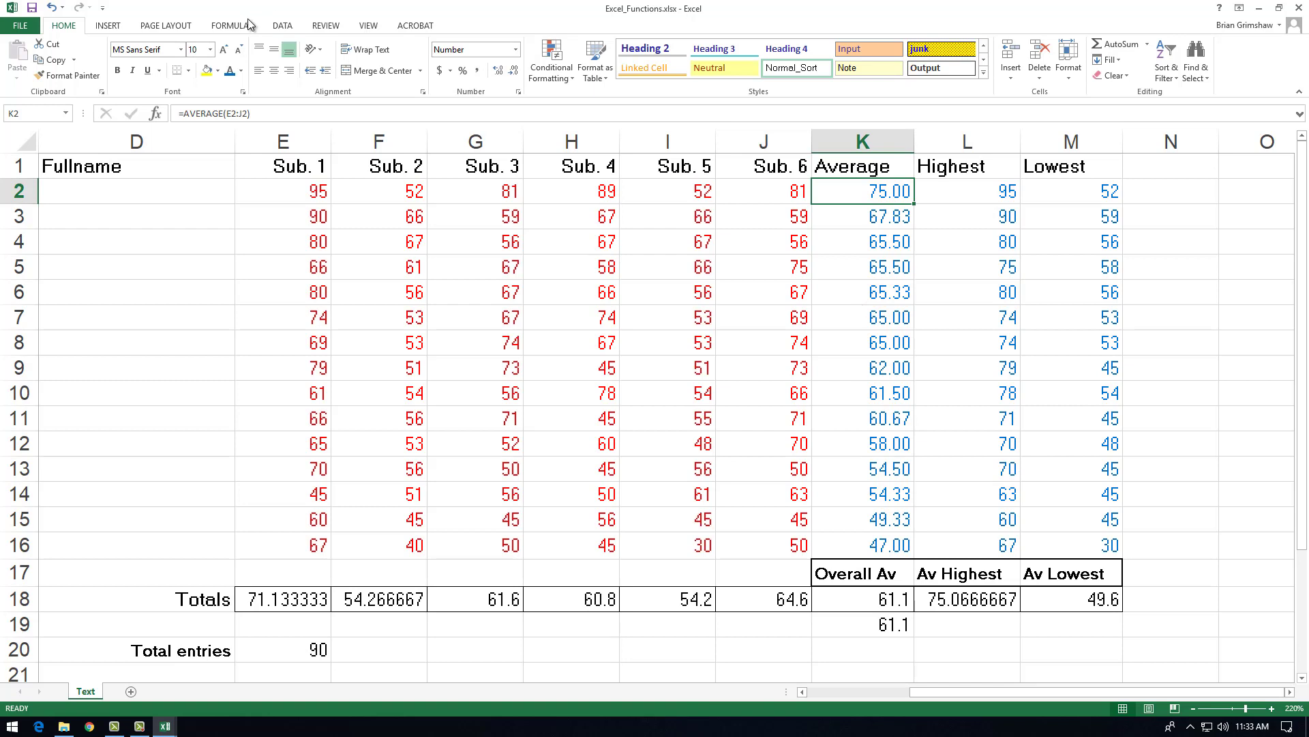
Step: Replace the Sub. 1 score in E2 with the text AB and check the row's average in K2
click(301, 190)
text(AB)
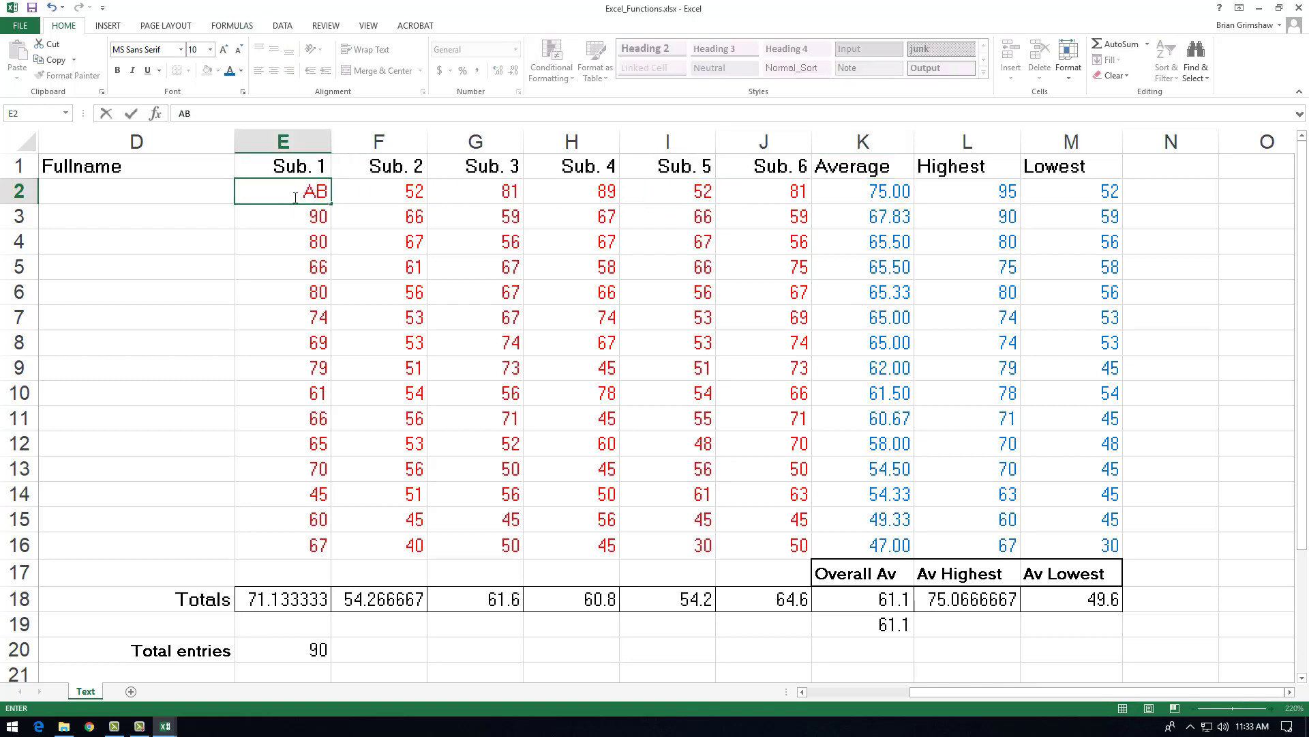
key(Return)
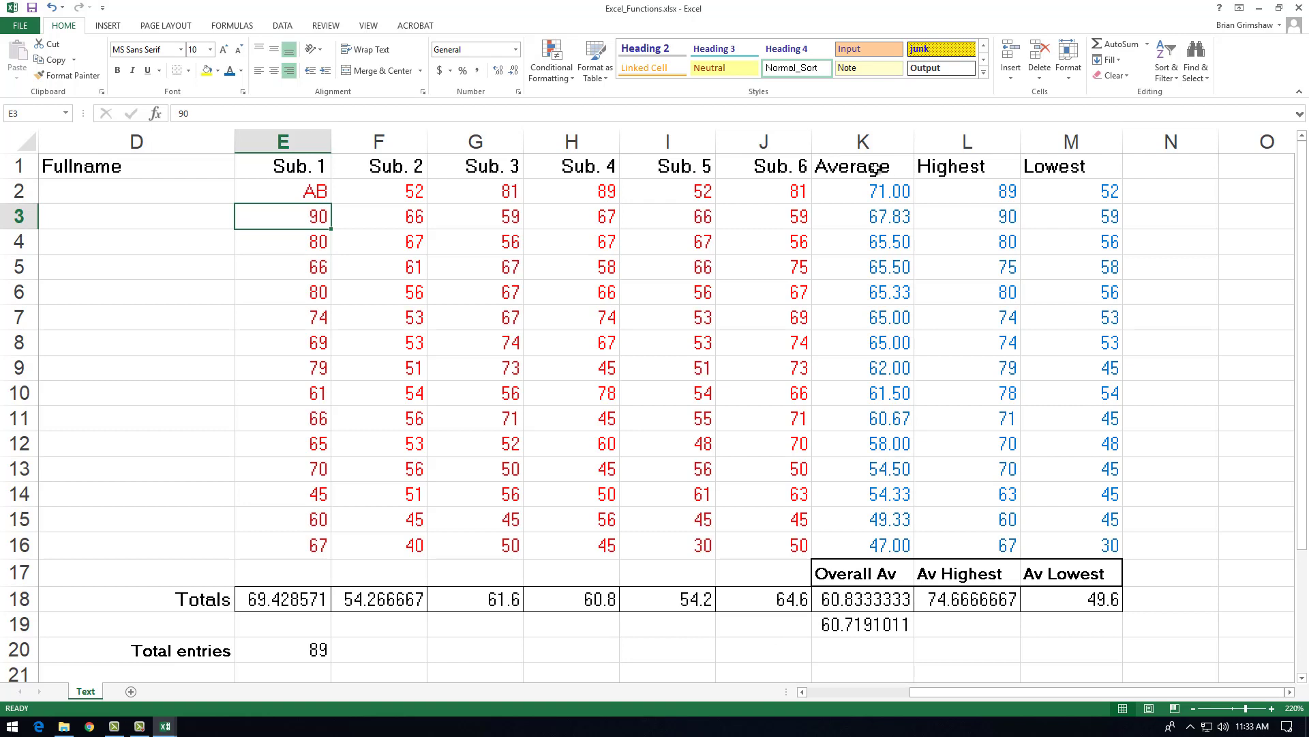
click(871, 193)
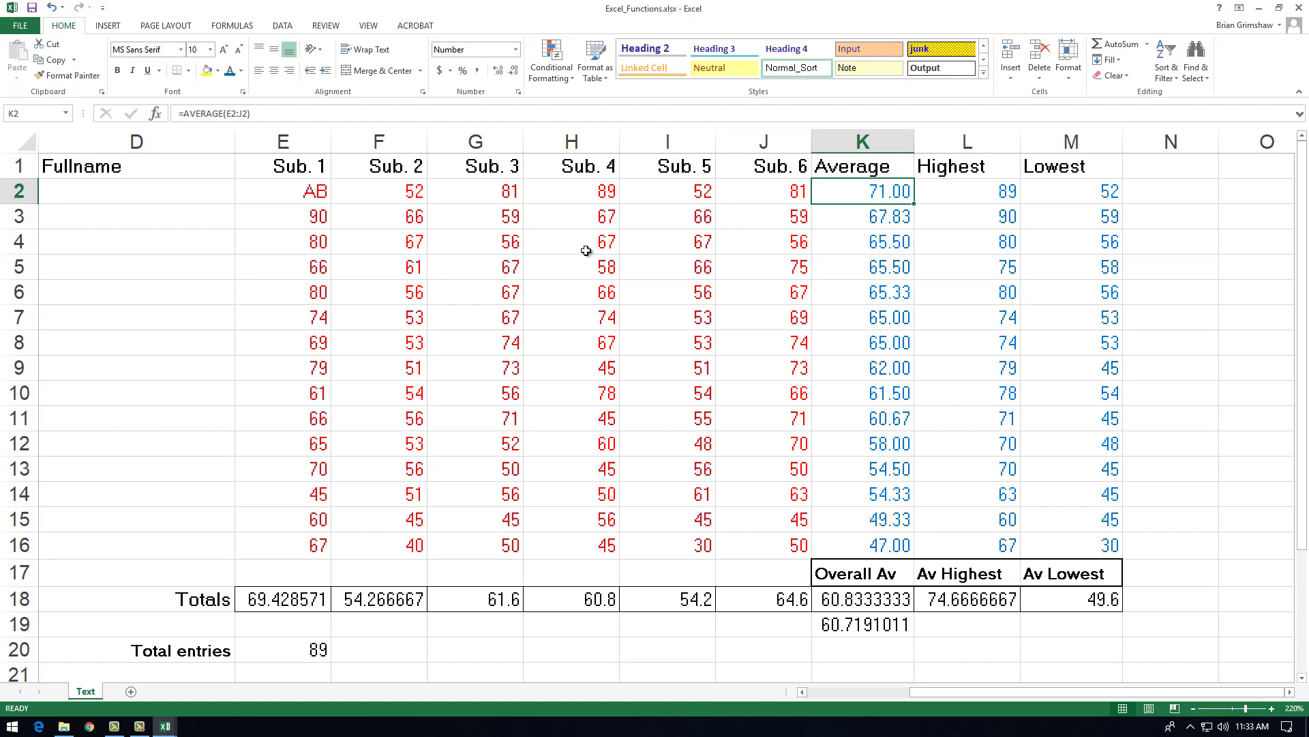
click(286, 198)
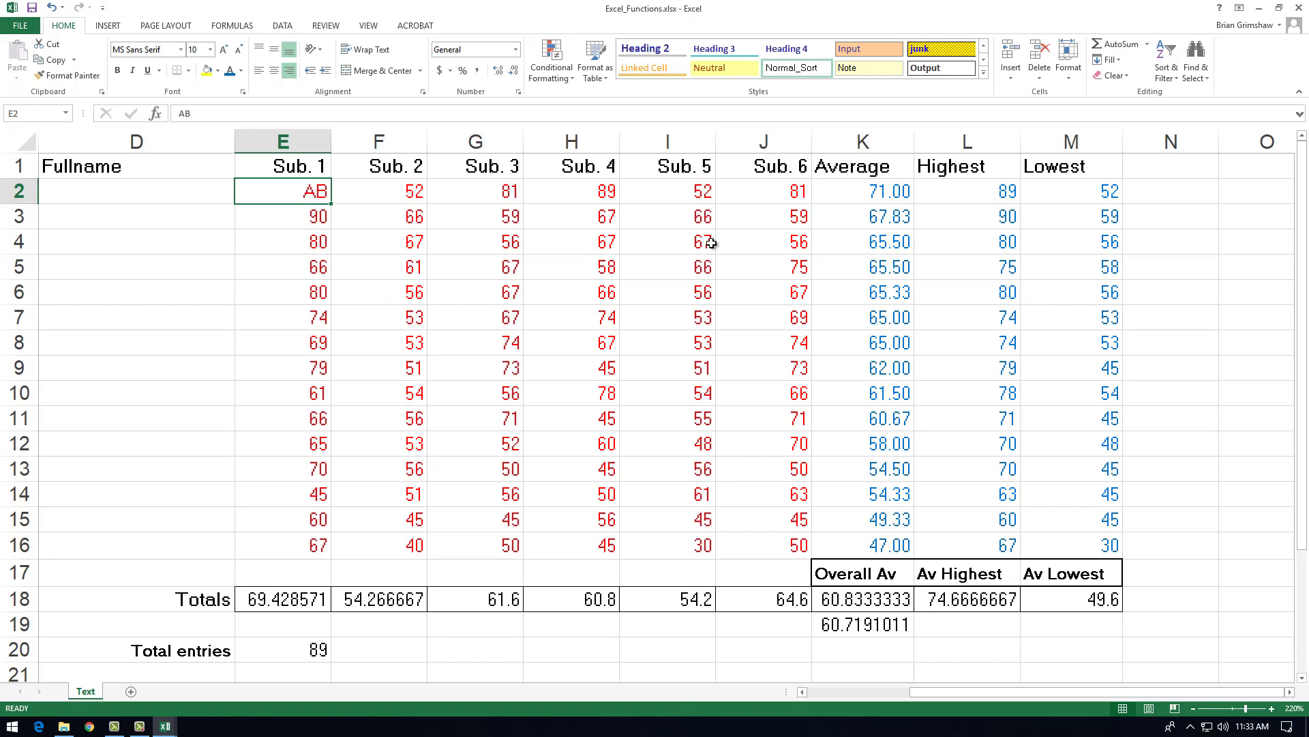
click(866, 192)
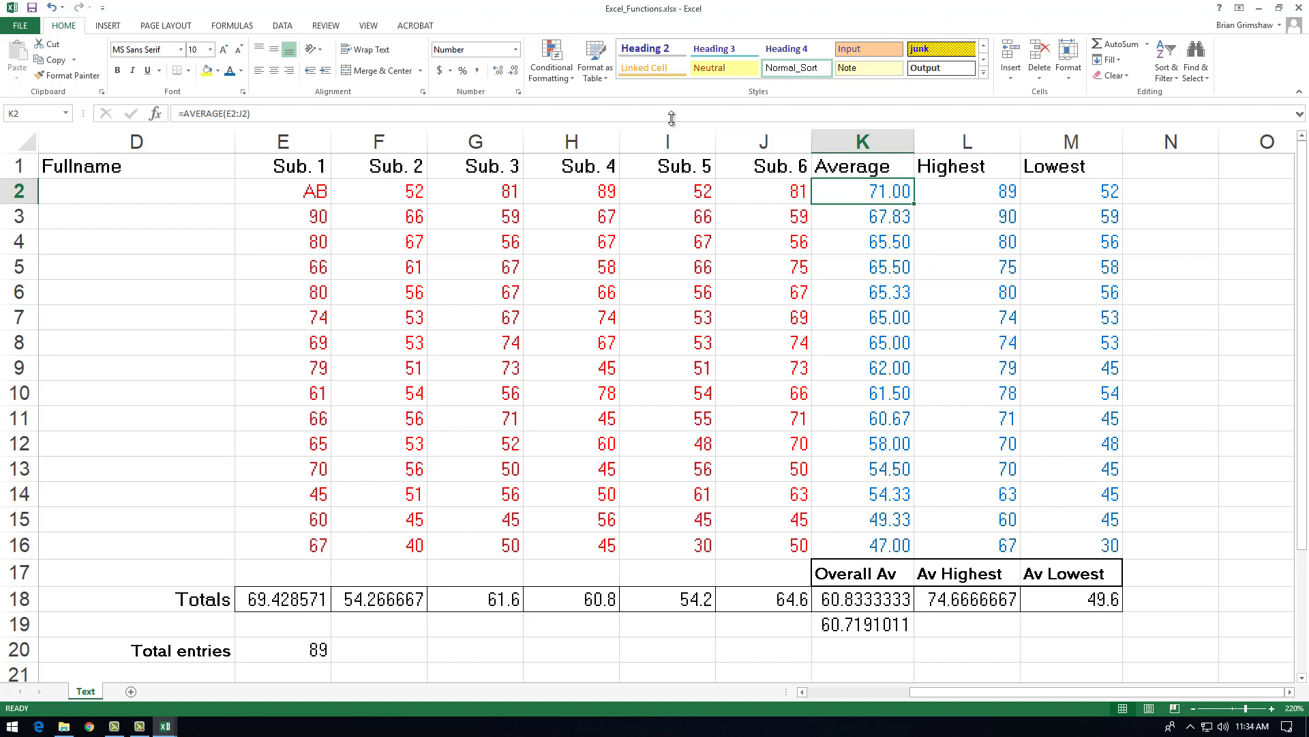
Step: Replace the absence text in E2 with an asterisk and reselect the cell
click(304, 197)
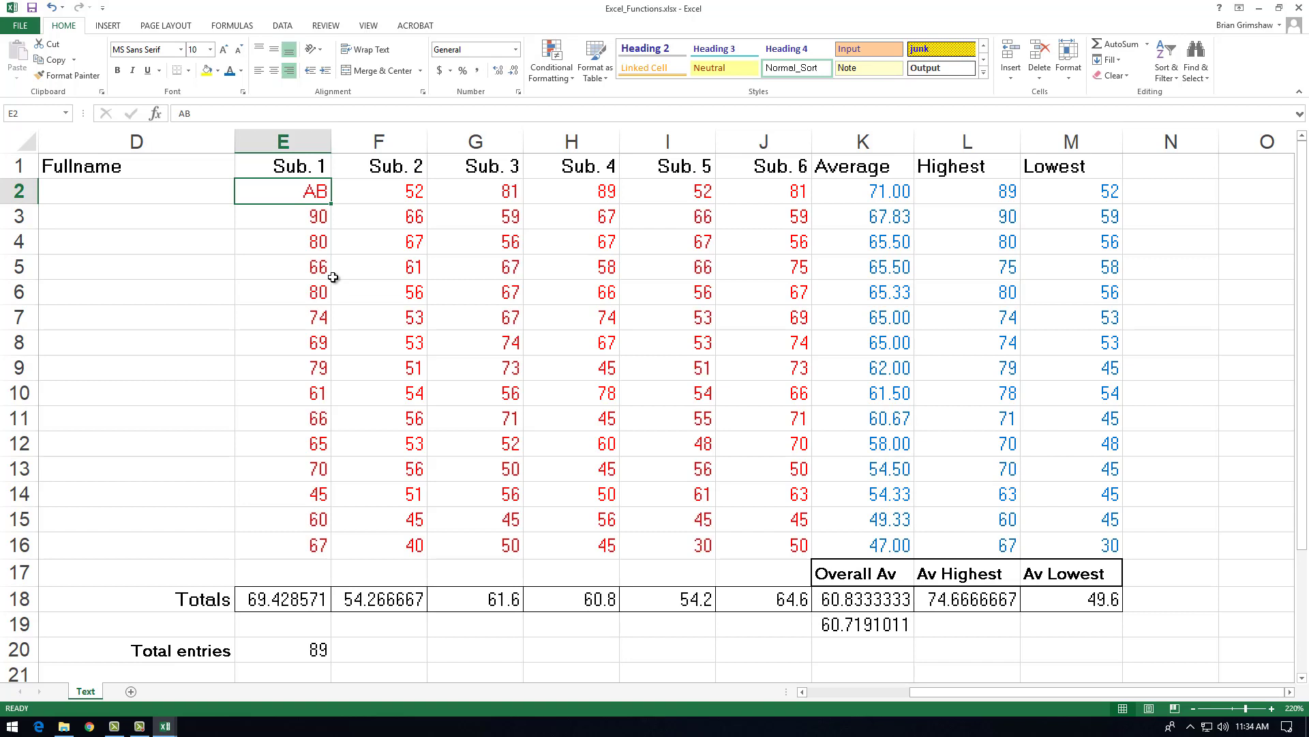
text(*)
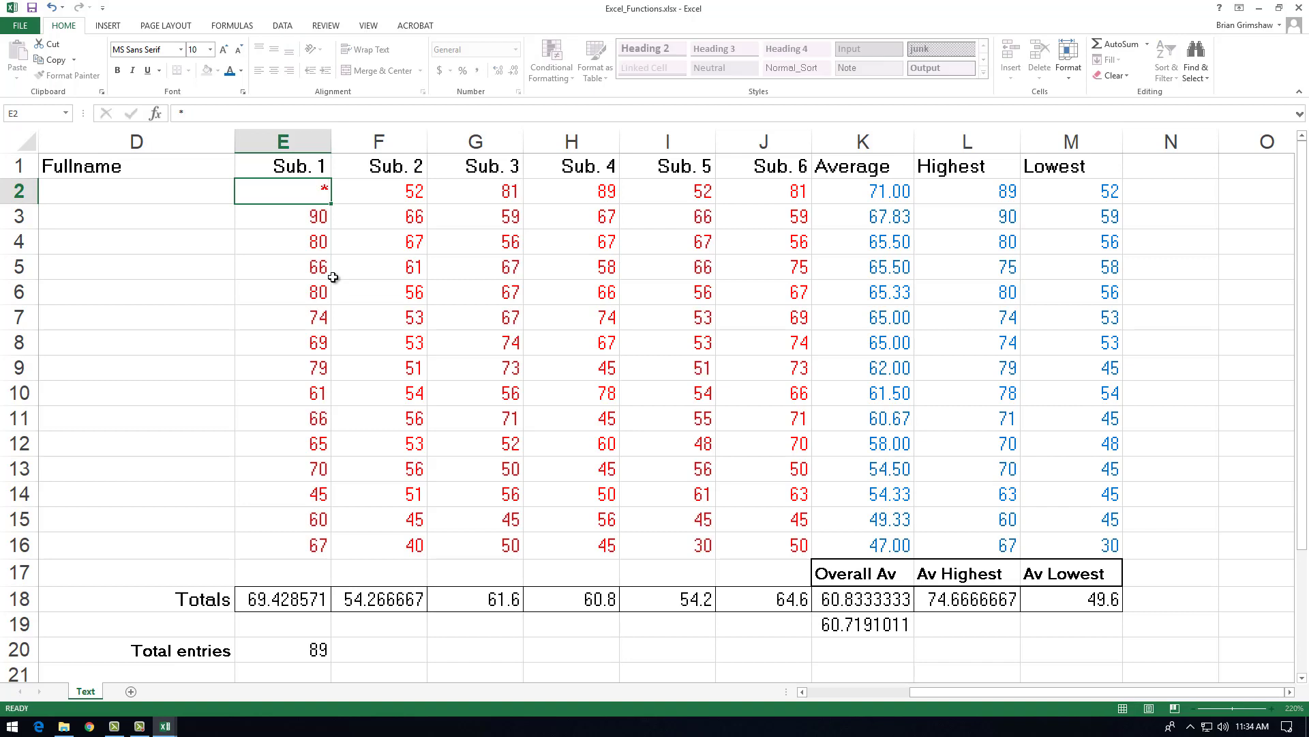
key(Return)
key(Up)
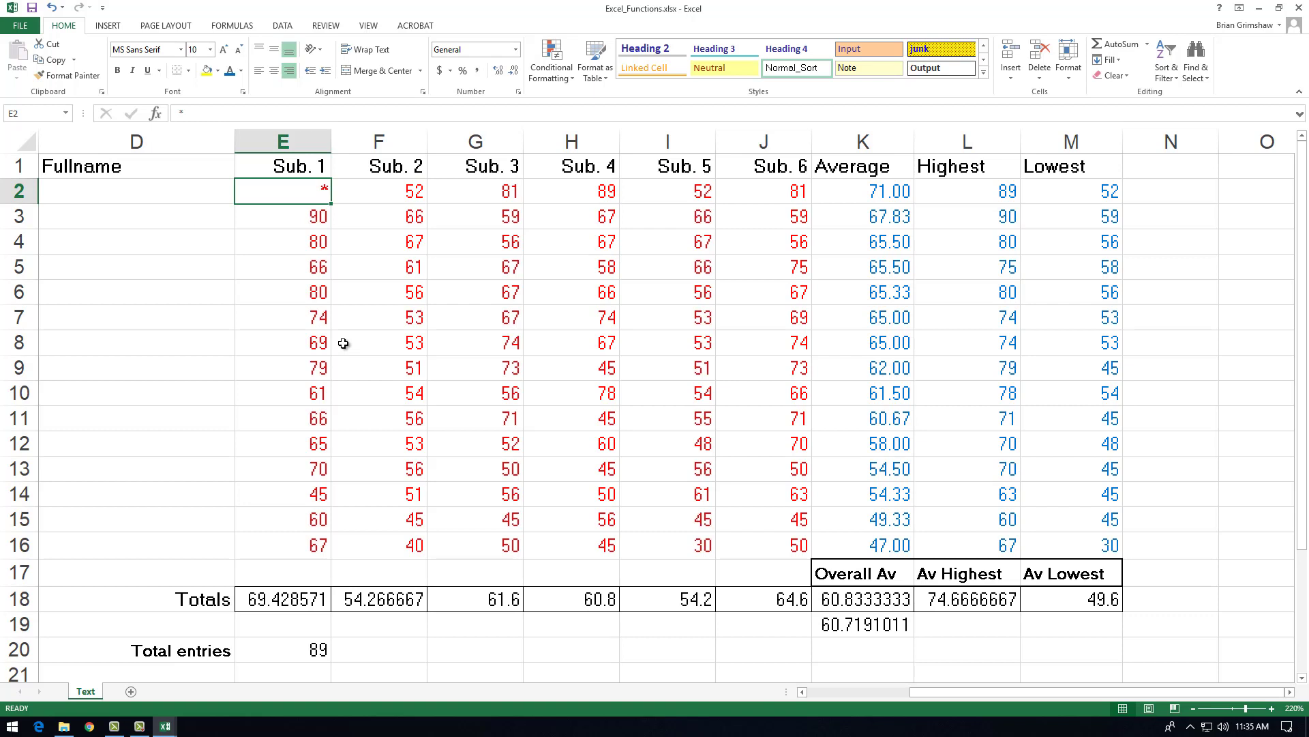
Step: Replace the asterisk in E2 with a score of 0
key(BackSpace)
text(0)
key(Return)
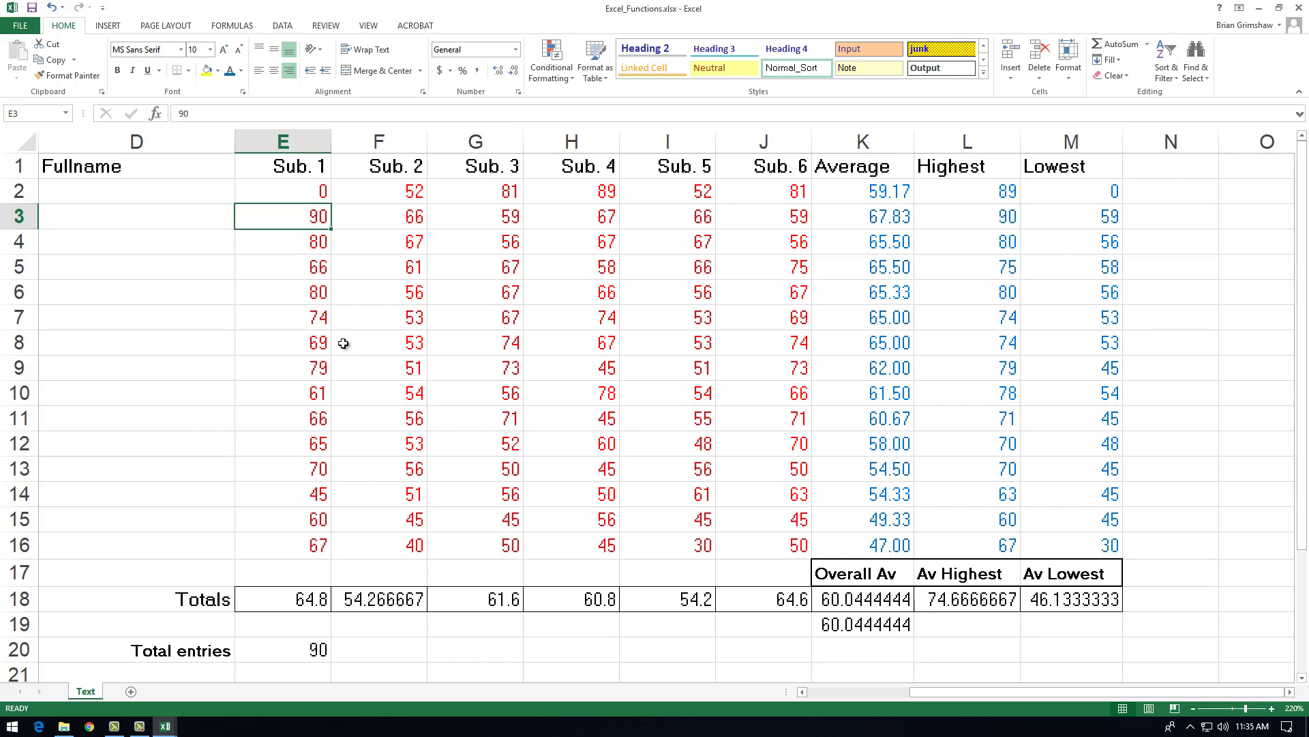
Step: Enter an asterisk in E2 again and inspect the range used by the AVERAGE formula in K2
click(317, 195)
text(*)
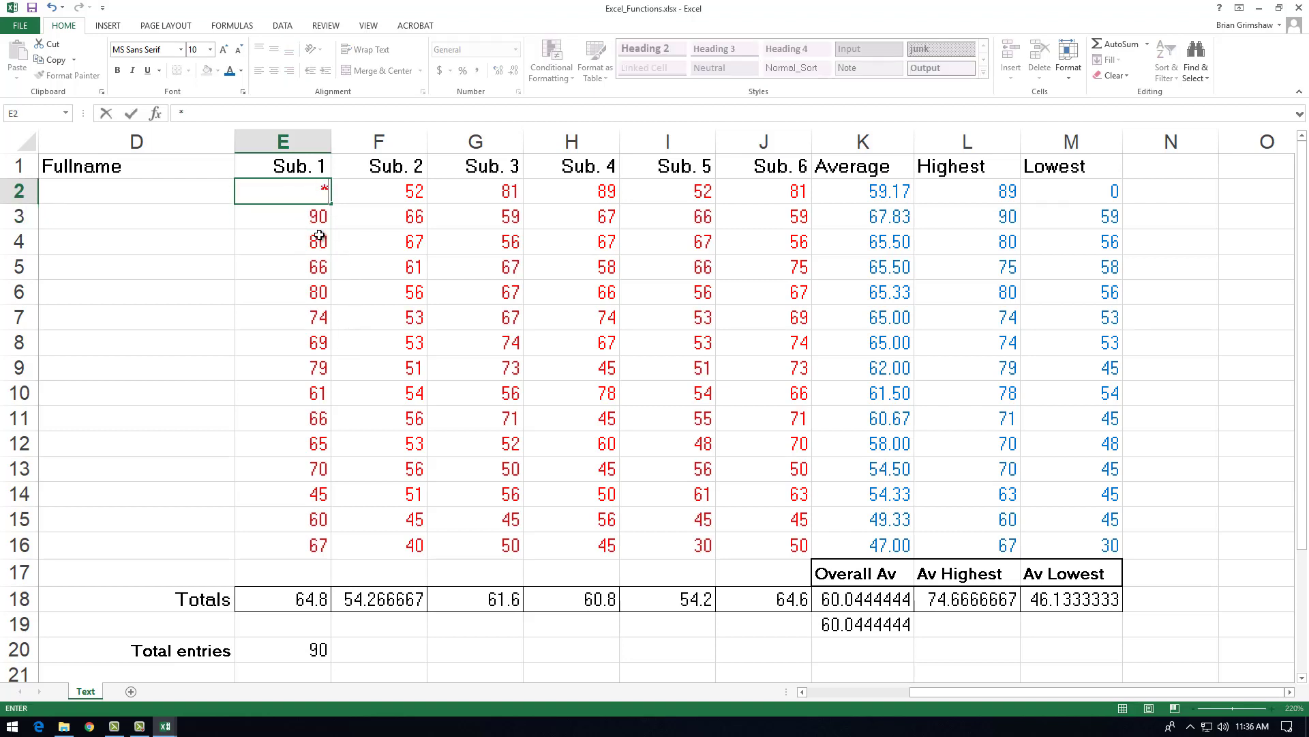
key(Return)
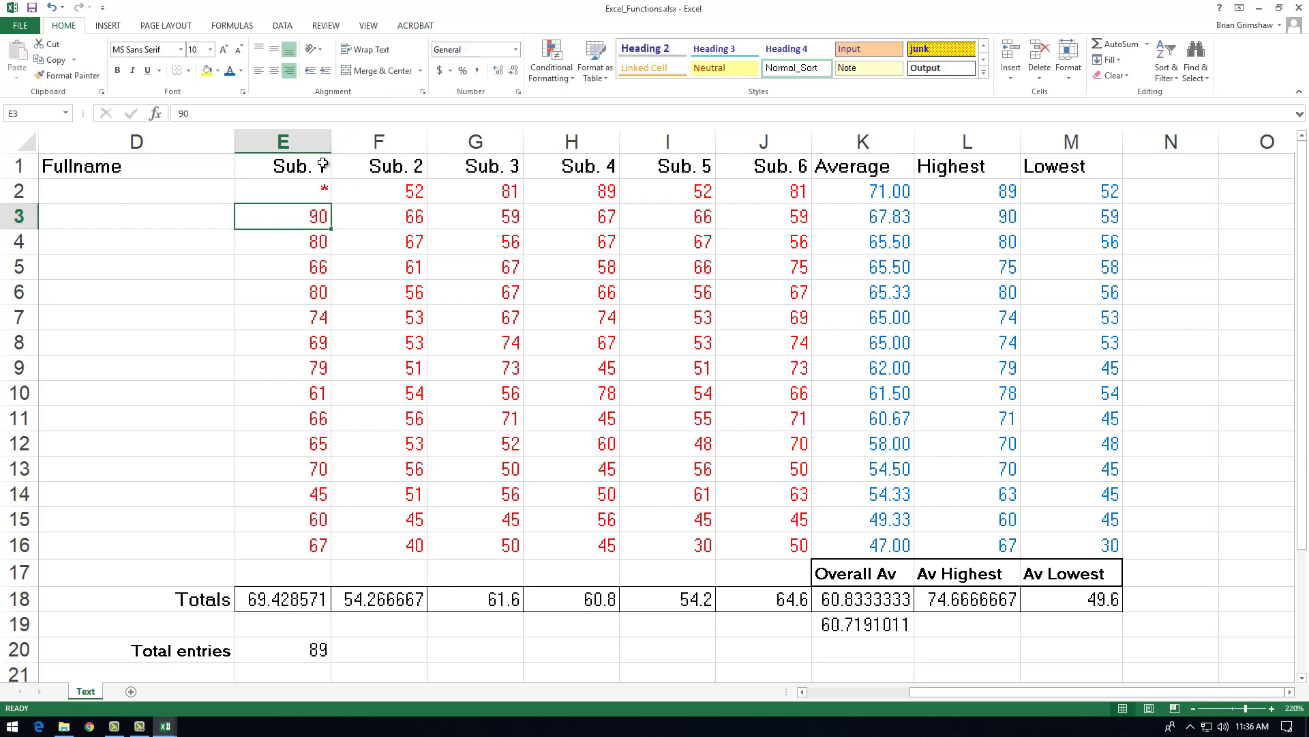
click(871, 195)
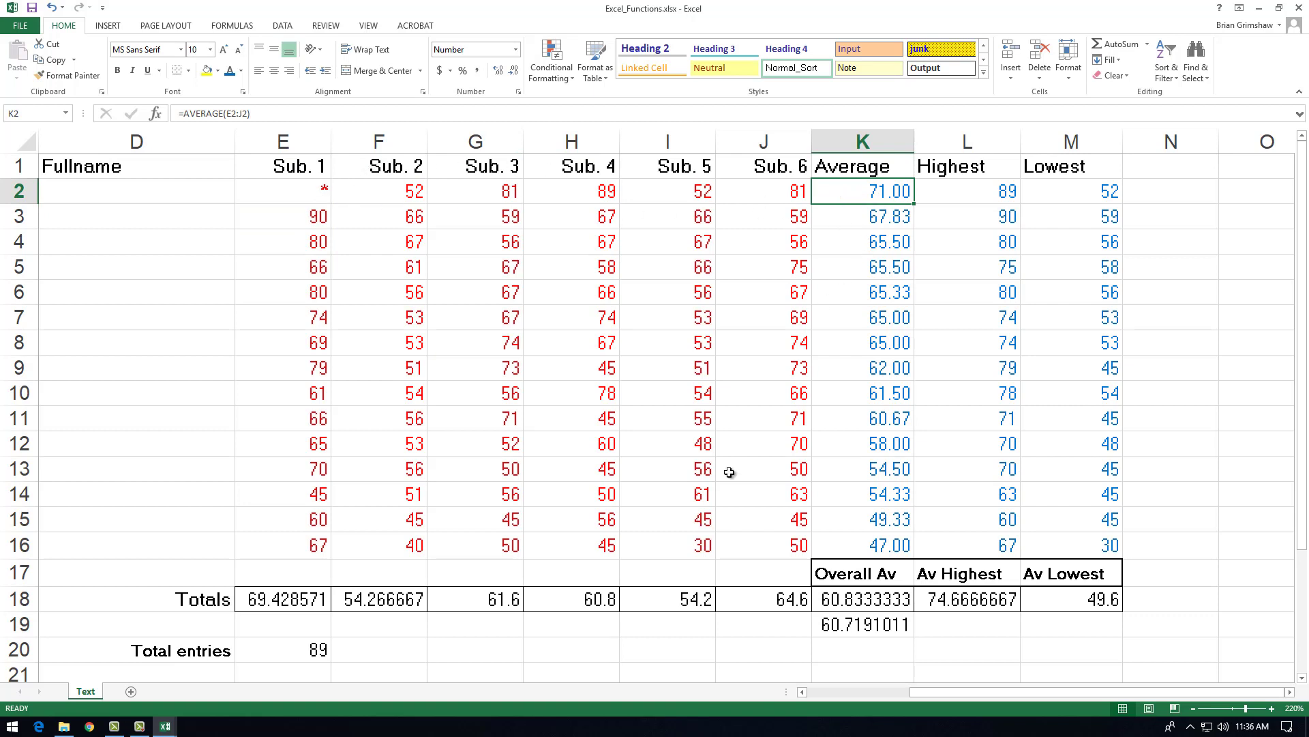
double_click(873, 192)
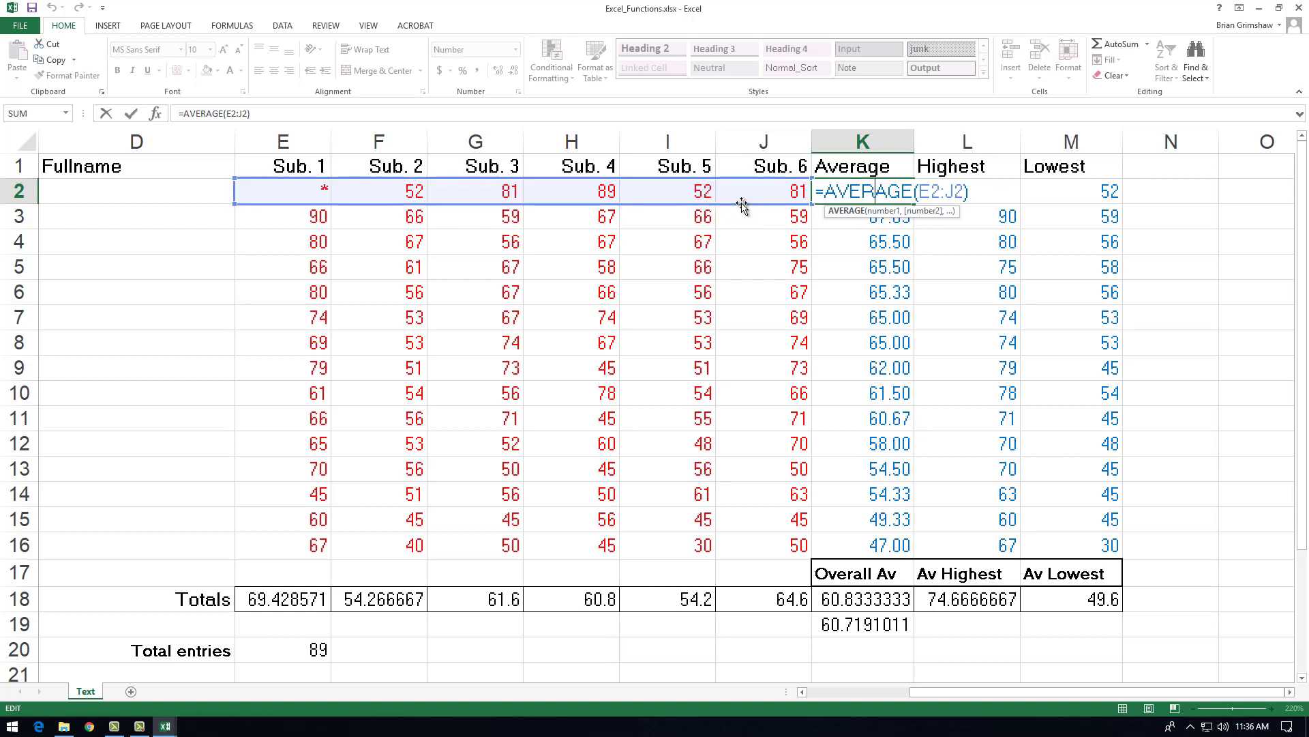
Step: Set the Sub. 1 score in E2 to 0 and inspect the AVERAGE formula in K2 without changing it
click(300, 194)
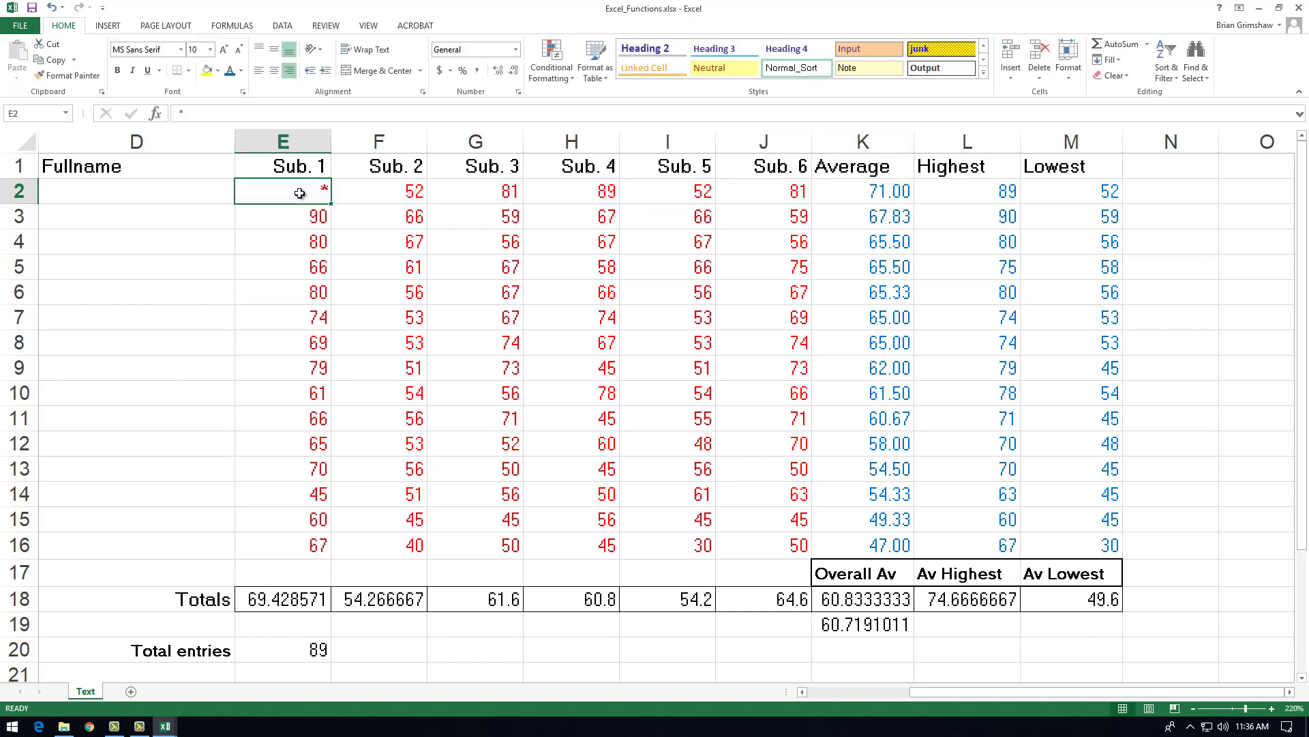
text(0)
key(Return)
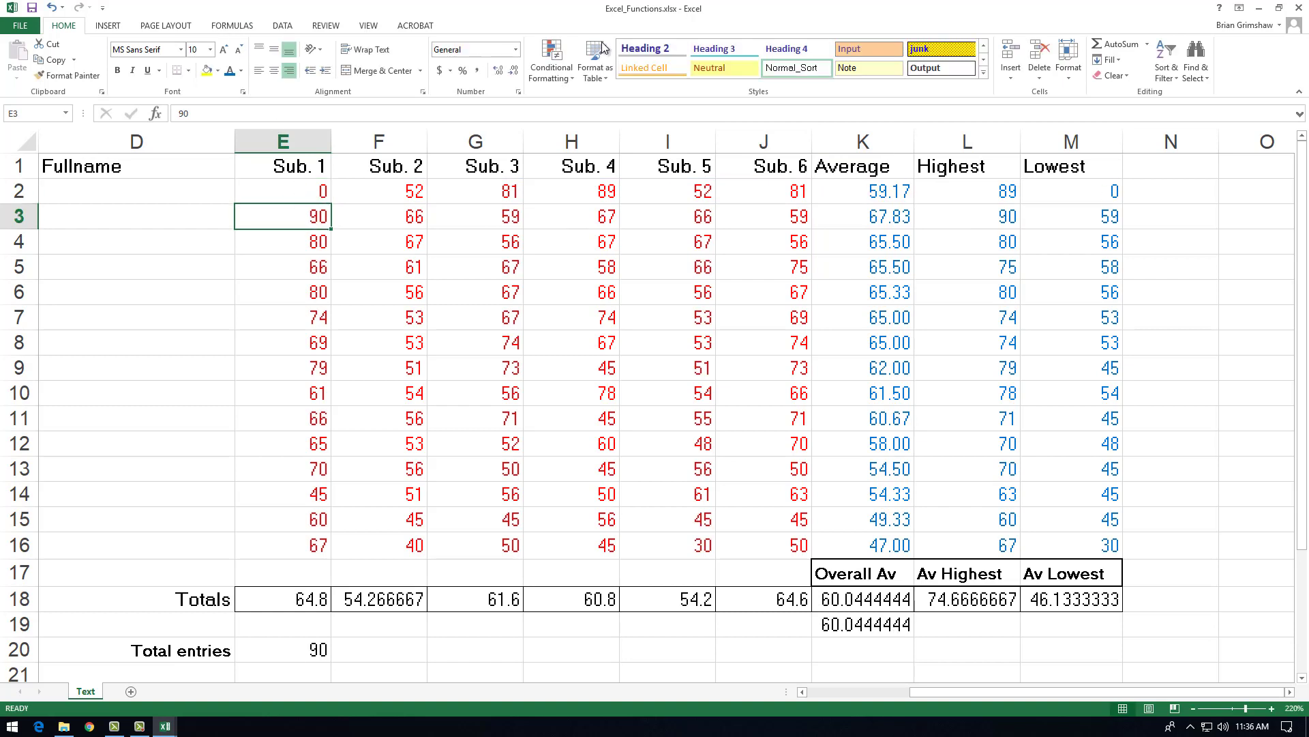
double_click(880, 192)
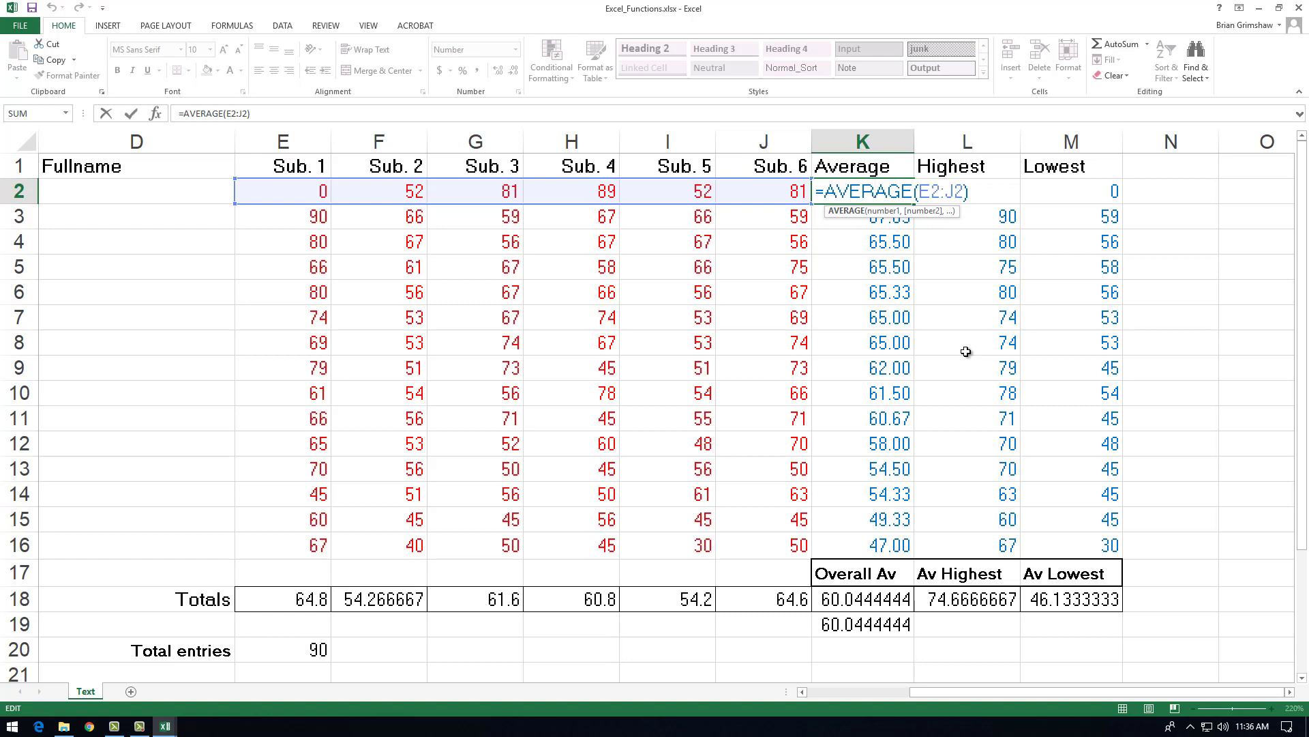
key(Escape)
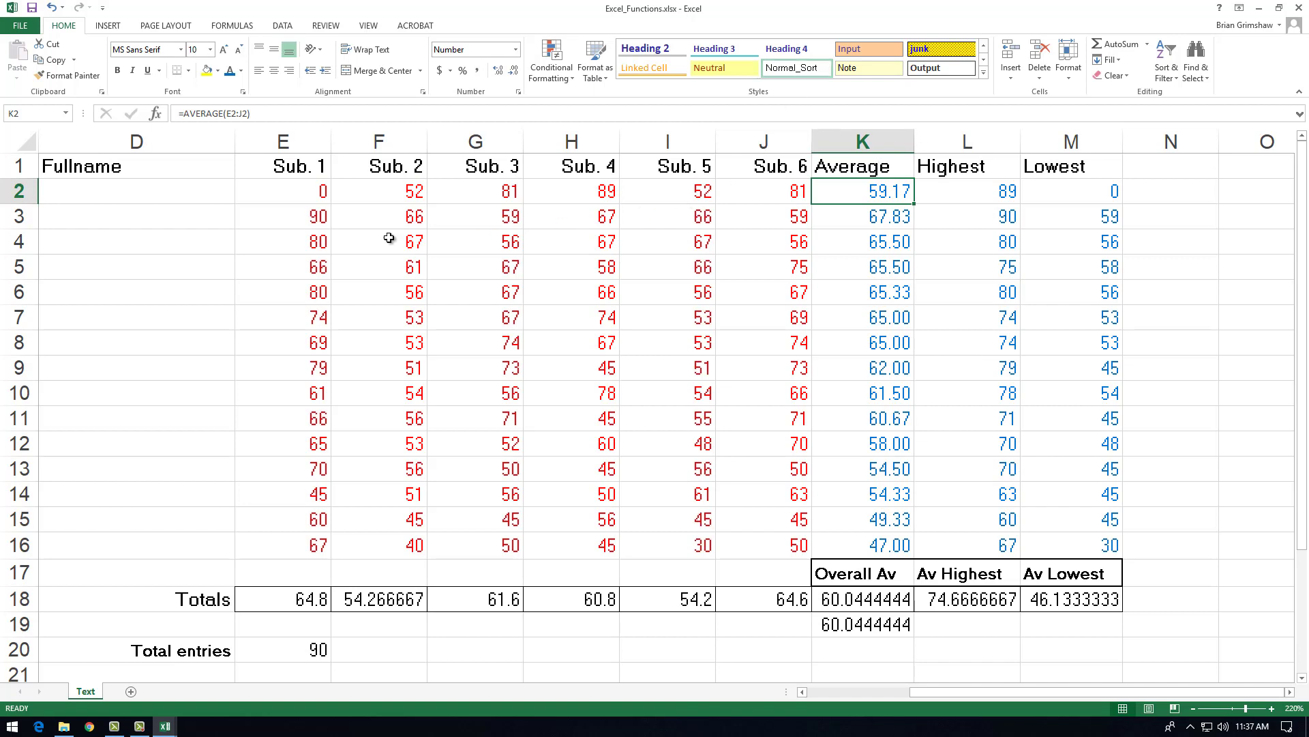
Step: Set the Sub. 1 score in E2 to 50 and check the row's average in K2
click(306, 196)
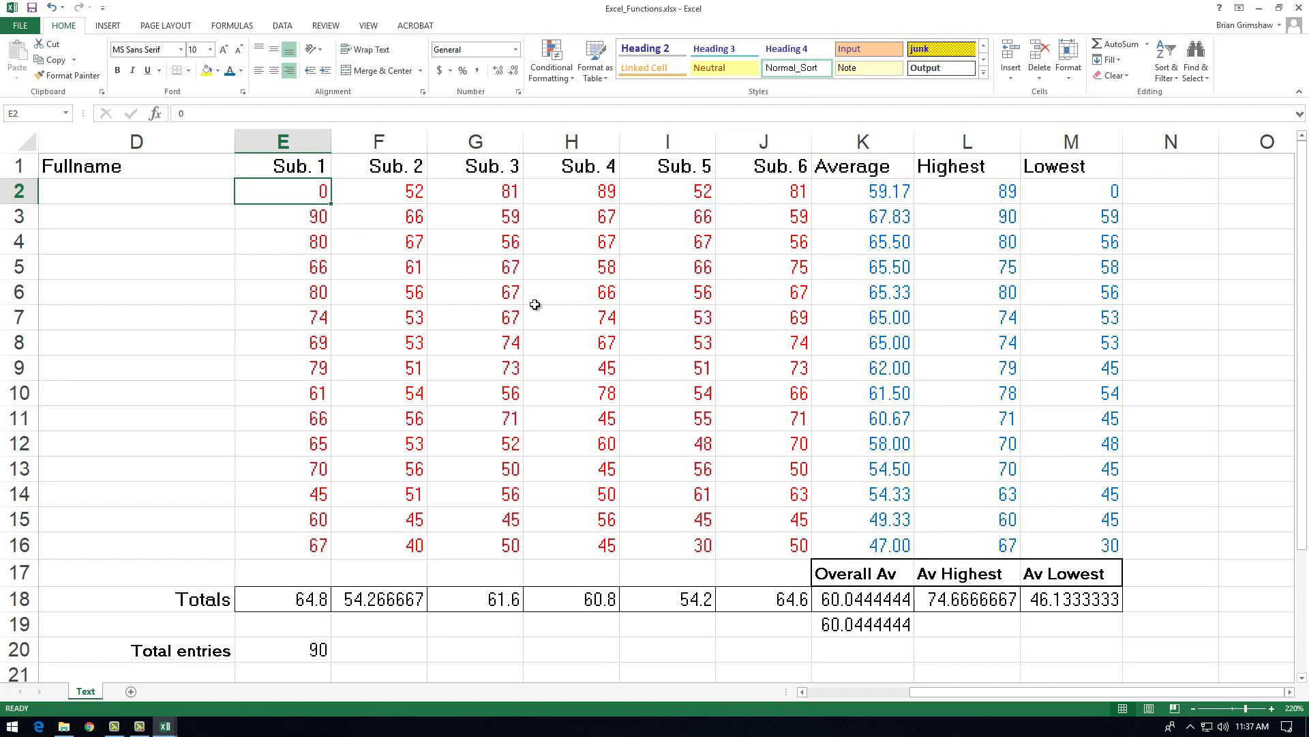
text(50)
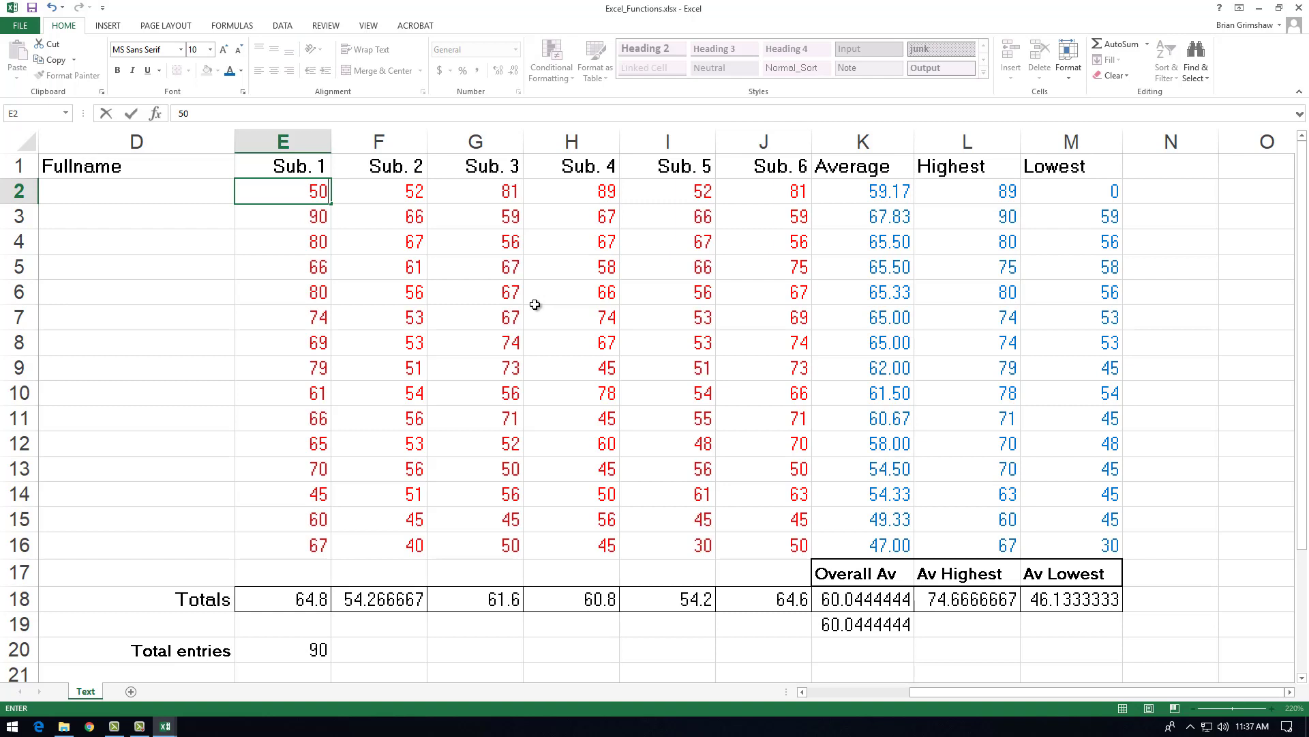
key(Return)
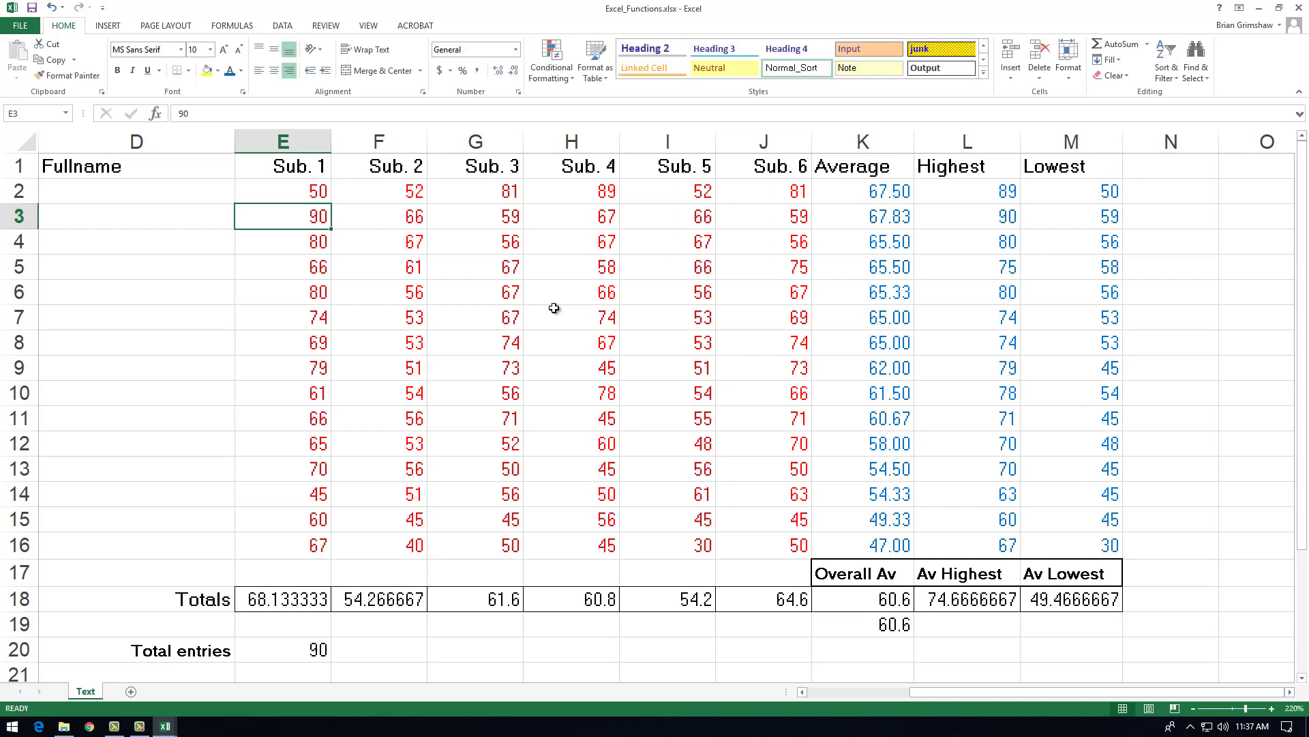
click(904, 194)
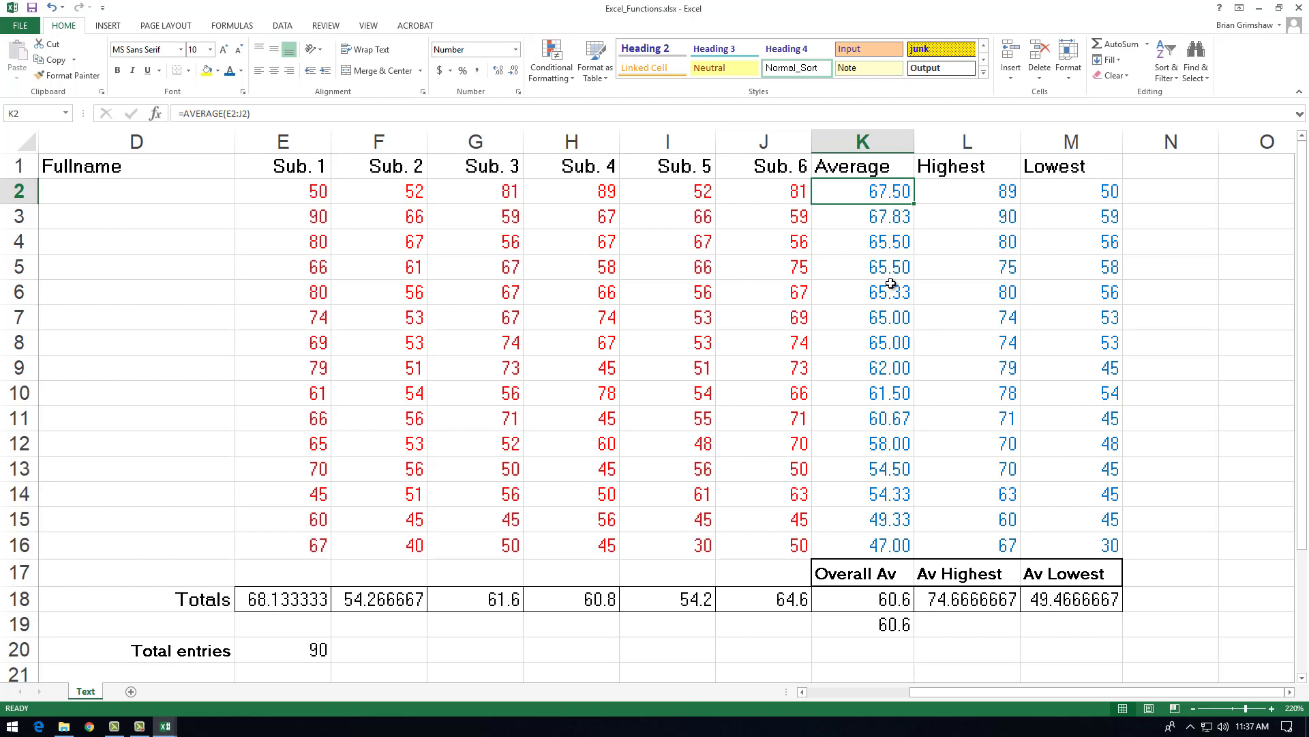
Step: Replace the Sub. 1 scores in E2, E5 and E8 with asterisks to mark missing scores
click(258, 190)
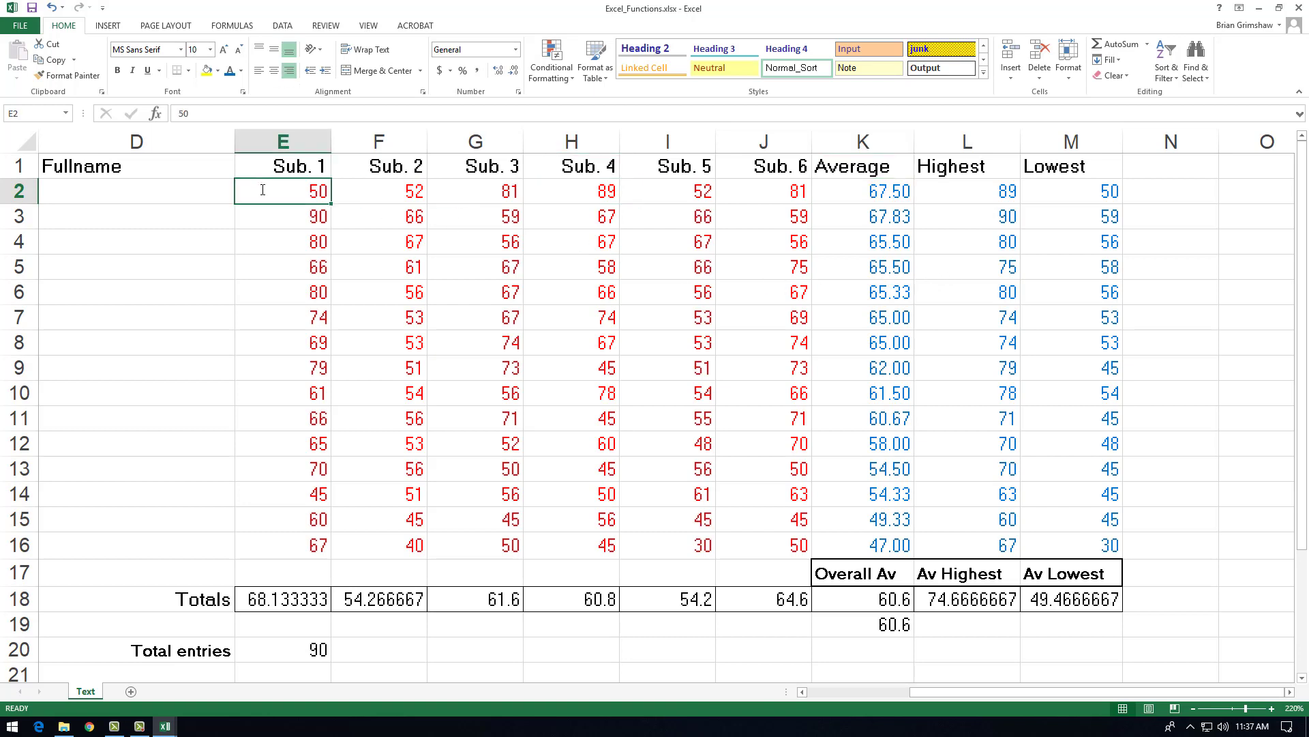
text(*)
key(Return)
key(Down)
key(Down)
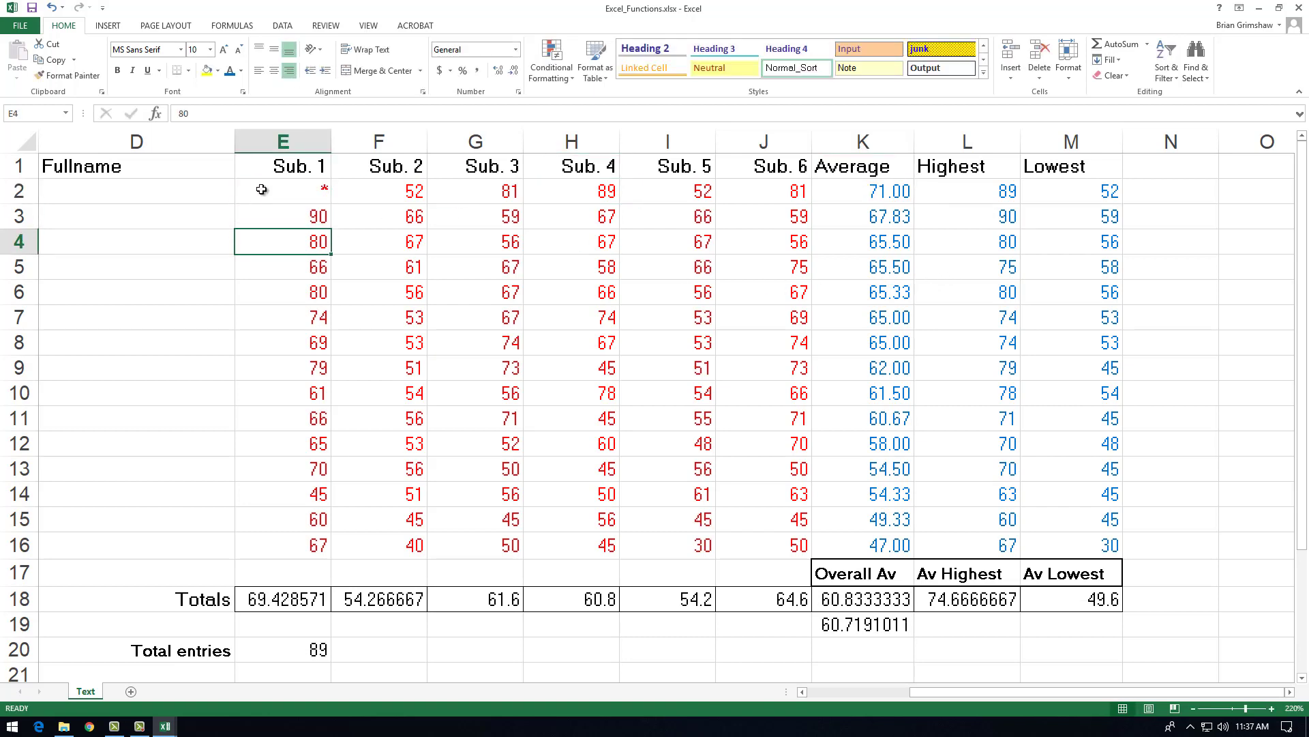
text(*)
key(Return)
key(Down)
key(Down)
text(*)
key(Return)
Step: Replace the Sub. 1 scores in E9 and E13 with asterisks as well
text(*)
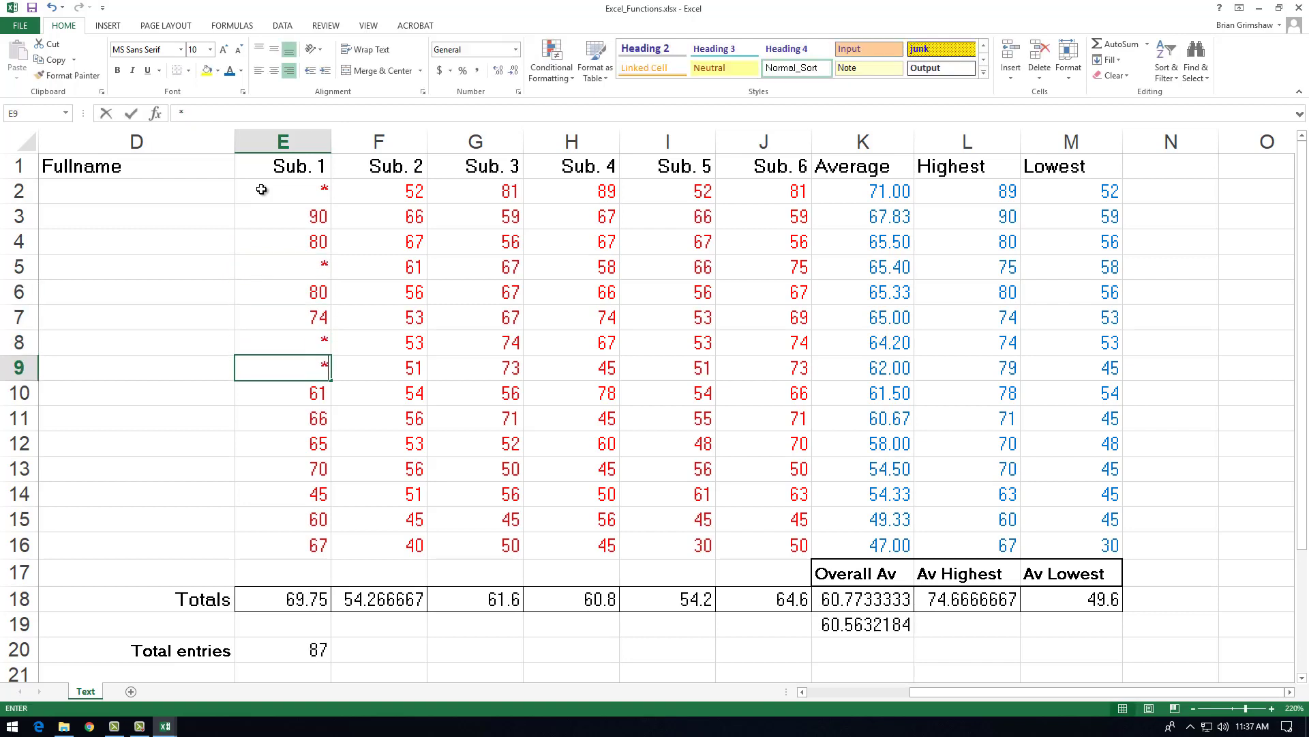
key(Return)
key(Down)
key(Down)
key(Down)
text(*)
key(Return)
key(Down)
key(Down)
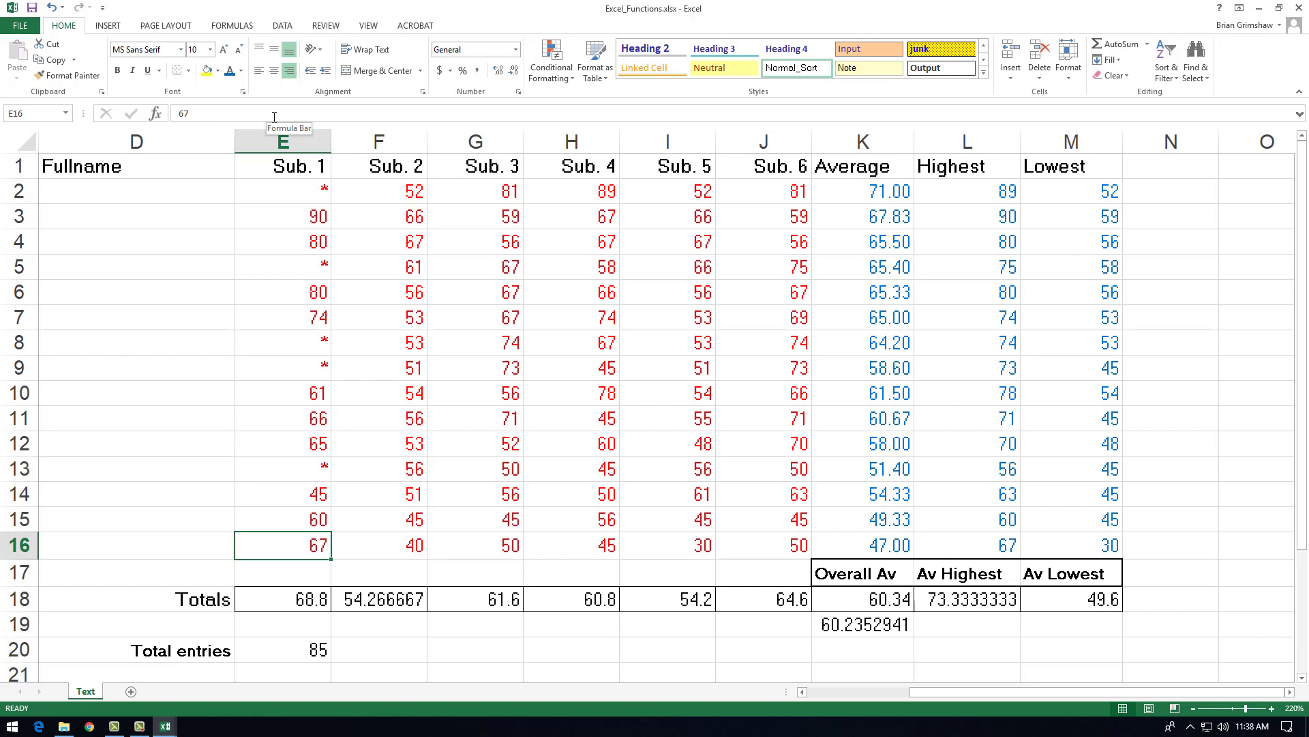
Step: Undo all the asterisk, number and text test entries in the Sub. 1 column, back to the original scores
key(ctrl+z)
key(ctrl+z)
key(ctrl+z)
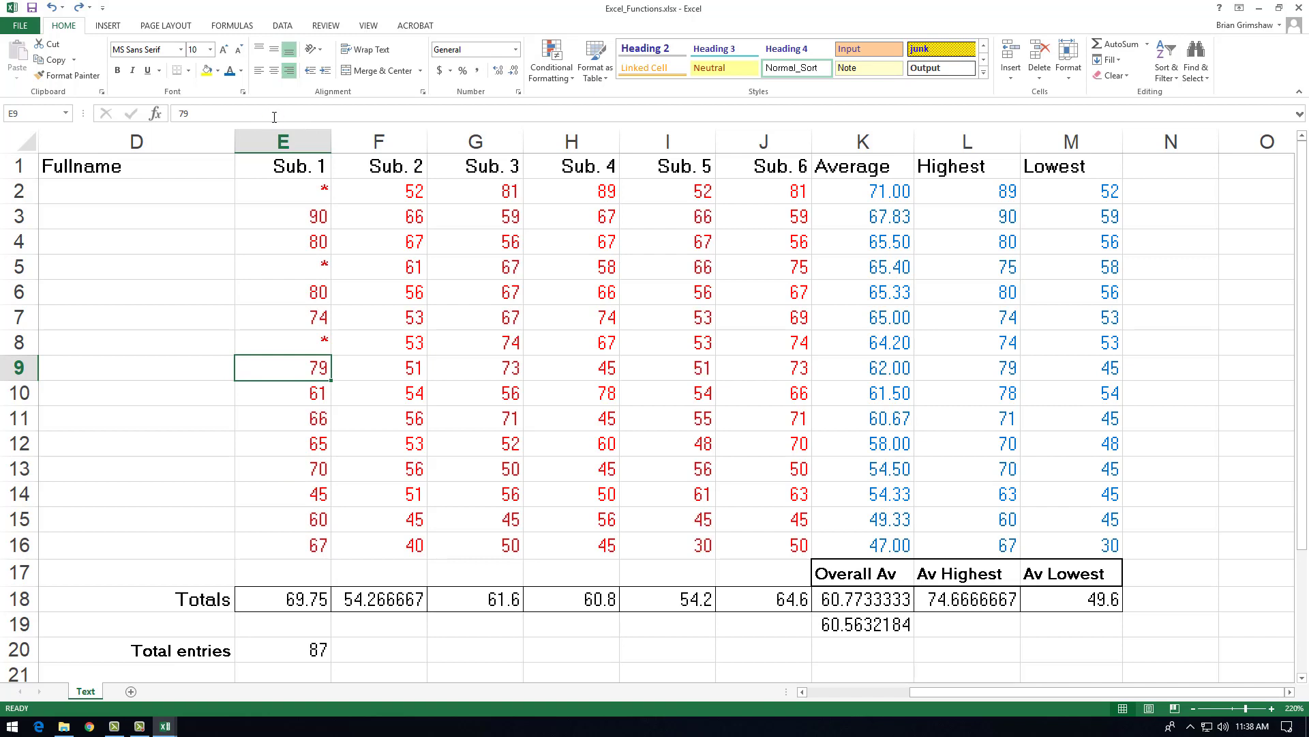
key(ctrl+z)
key(ctrl+z)
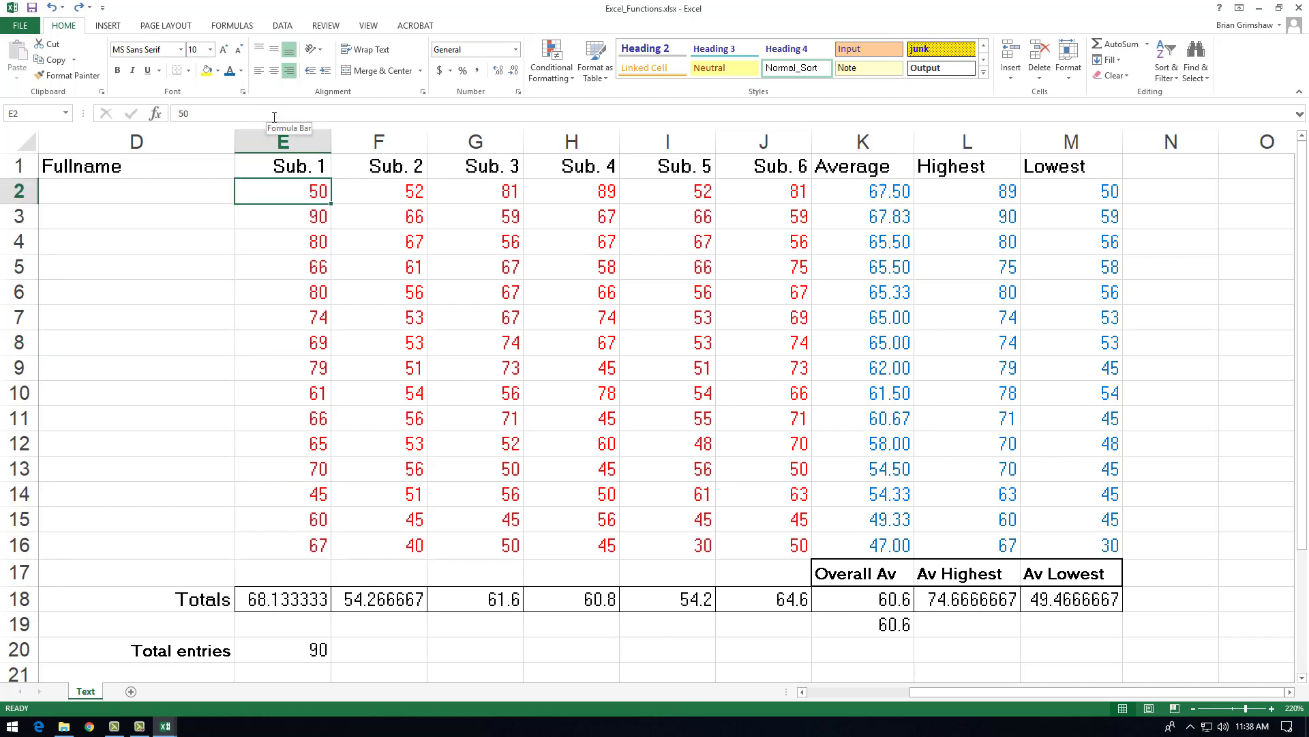
key(ctrl+y)
key(ctrl+y)
key(ctrl+y)
key(ctrl+y)
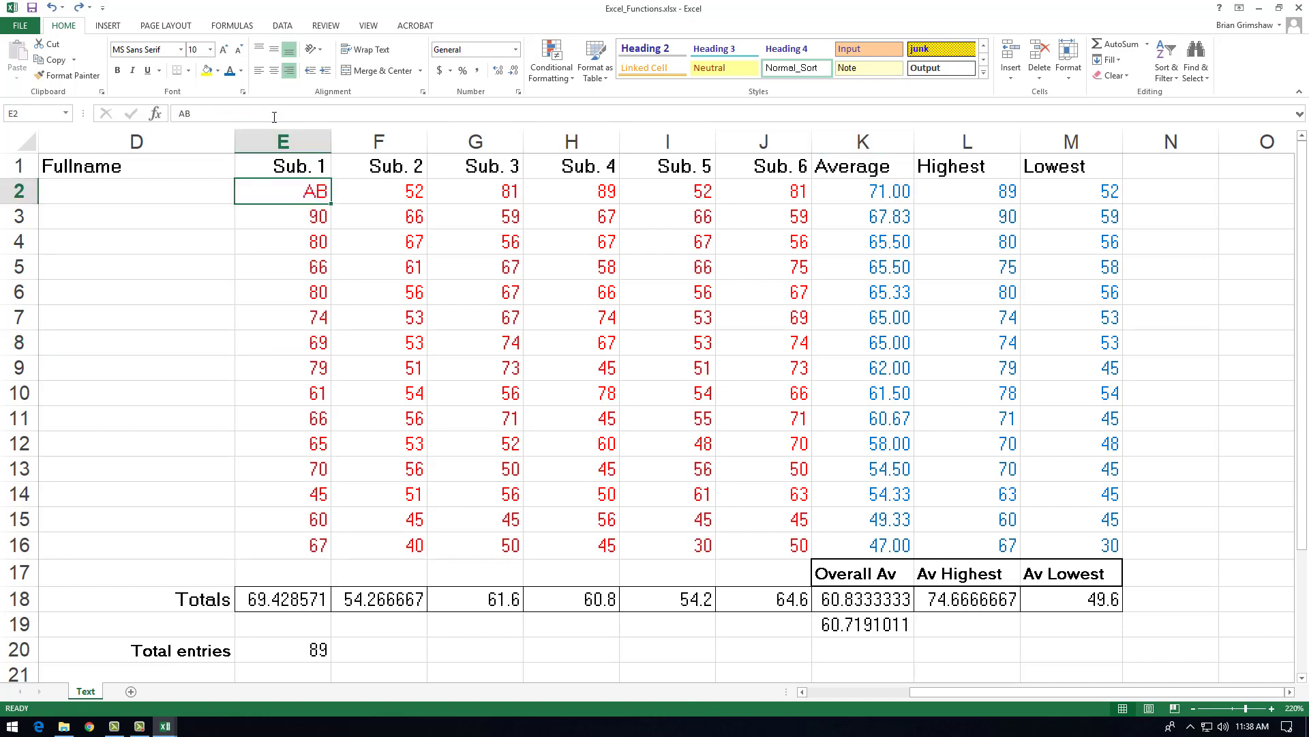
key(ctrl+y)
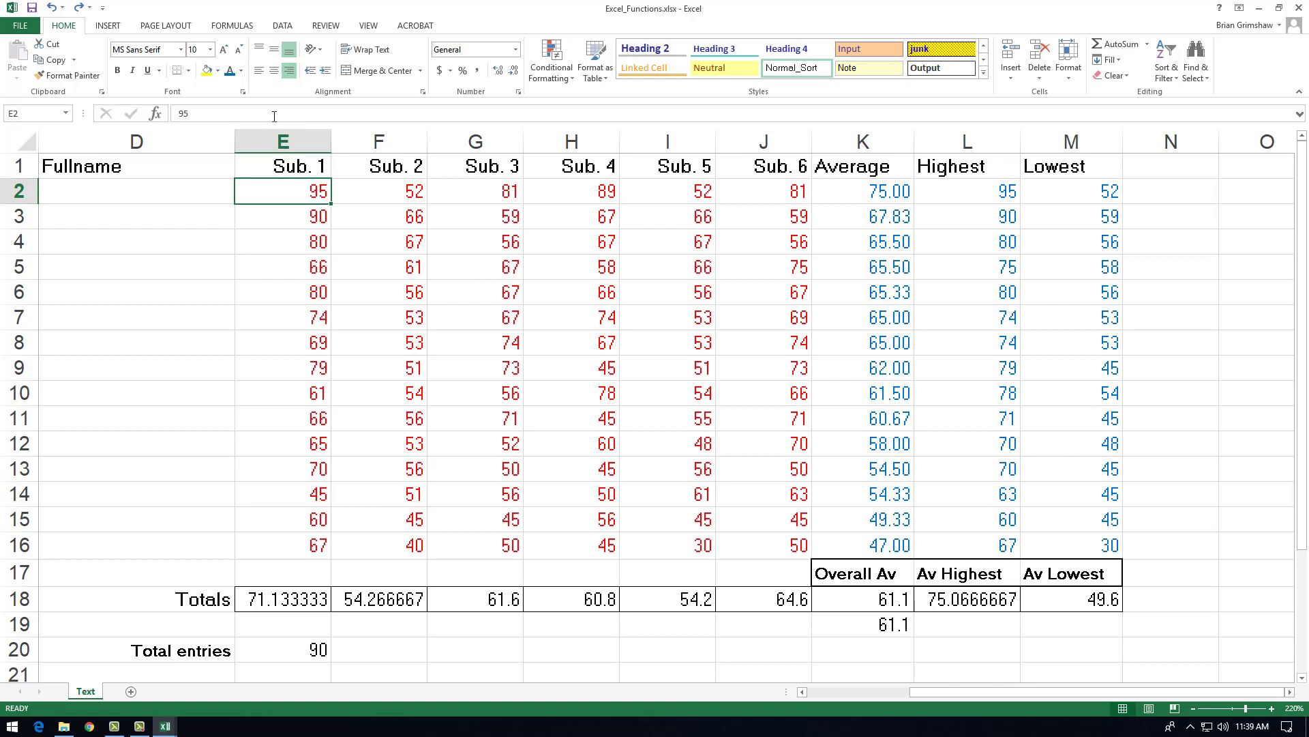
Step: Replace the Sub. 1 score in E2 with an asterisk and inspect the COUNT formula for total entries in E20
text(*)
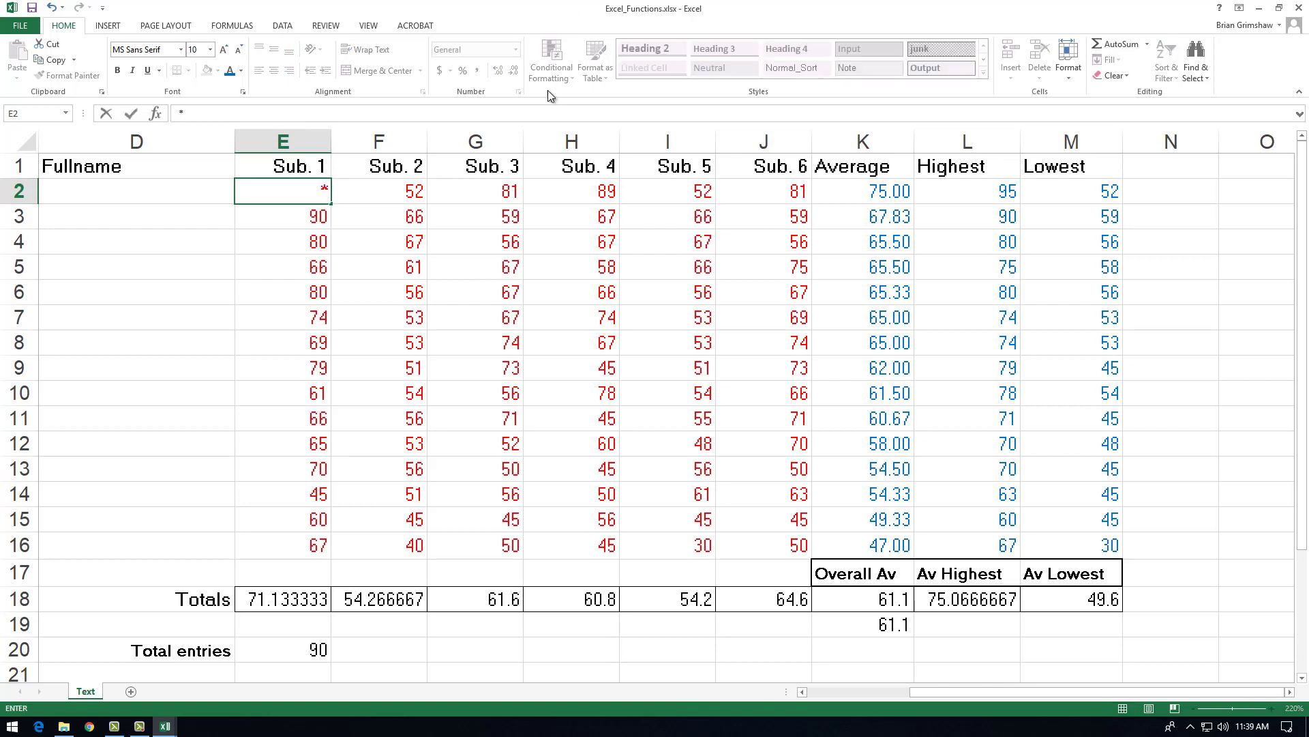
click(422, 211)
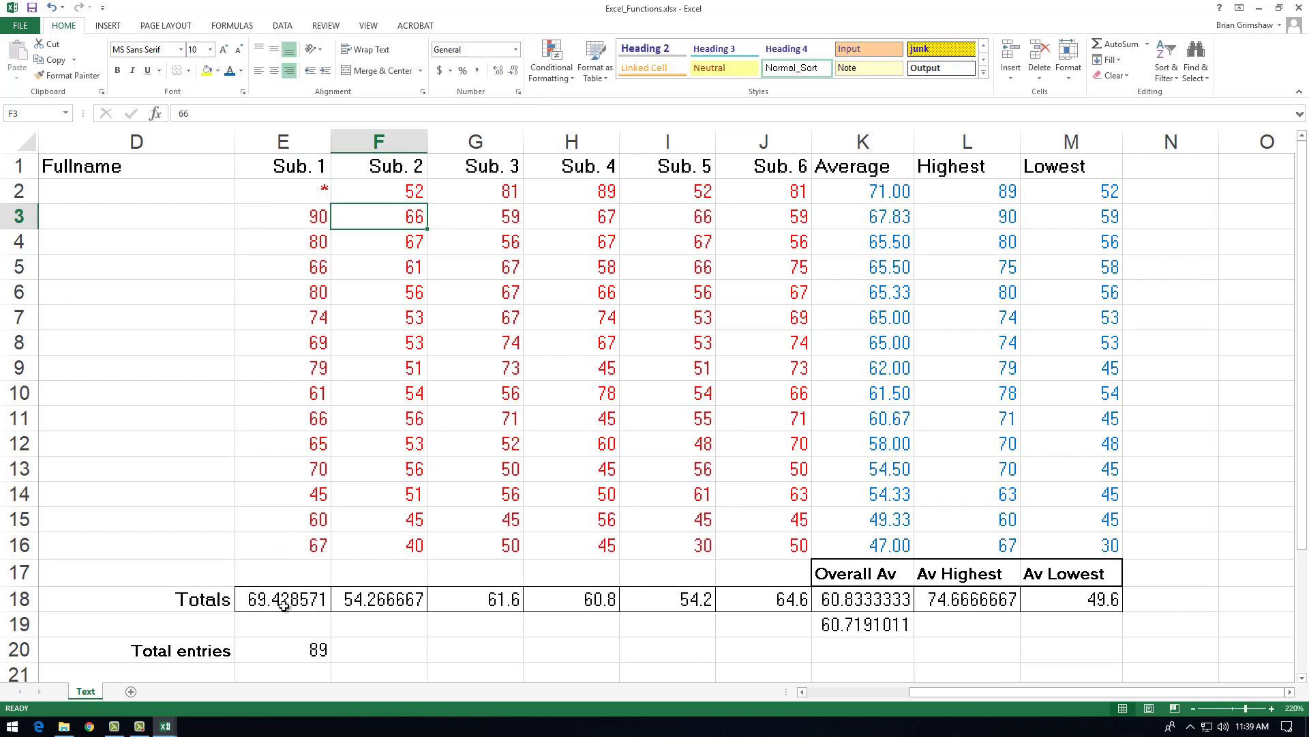
click(299, 653)
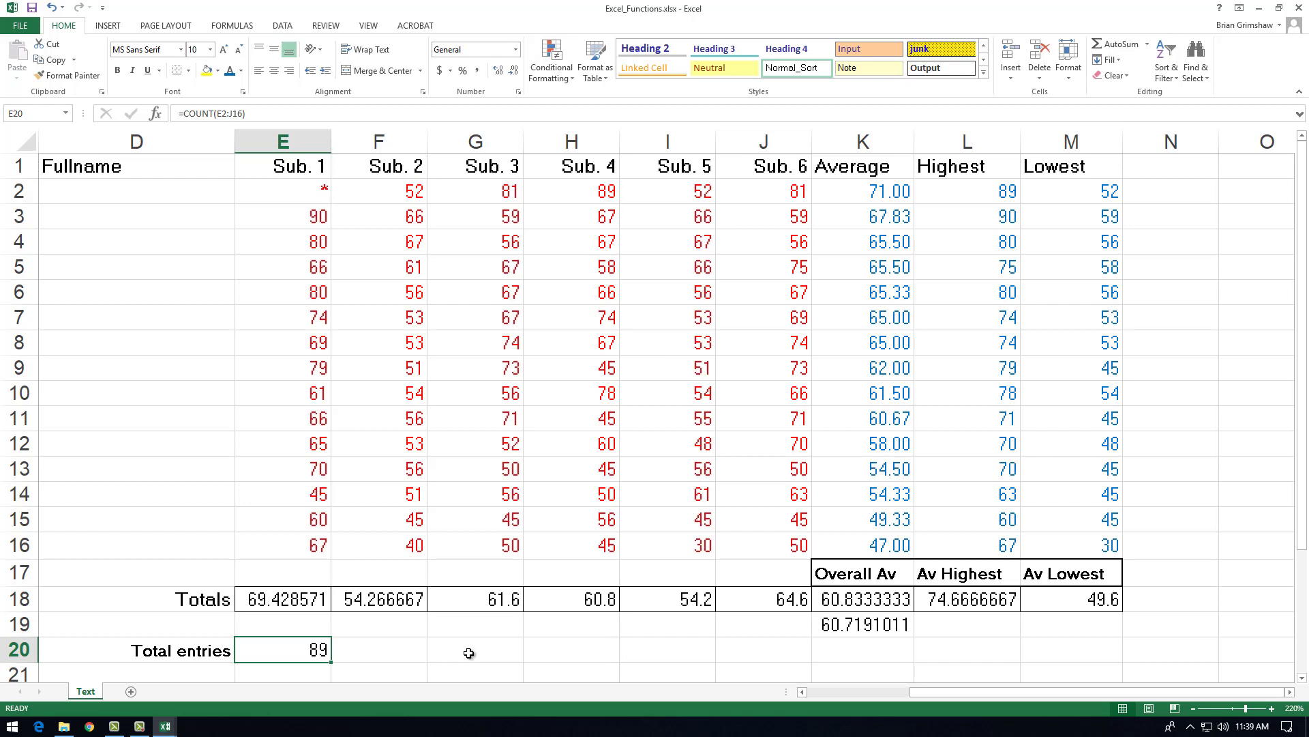
double_click(303, 654)
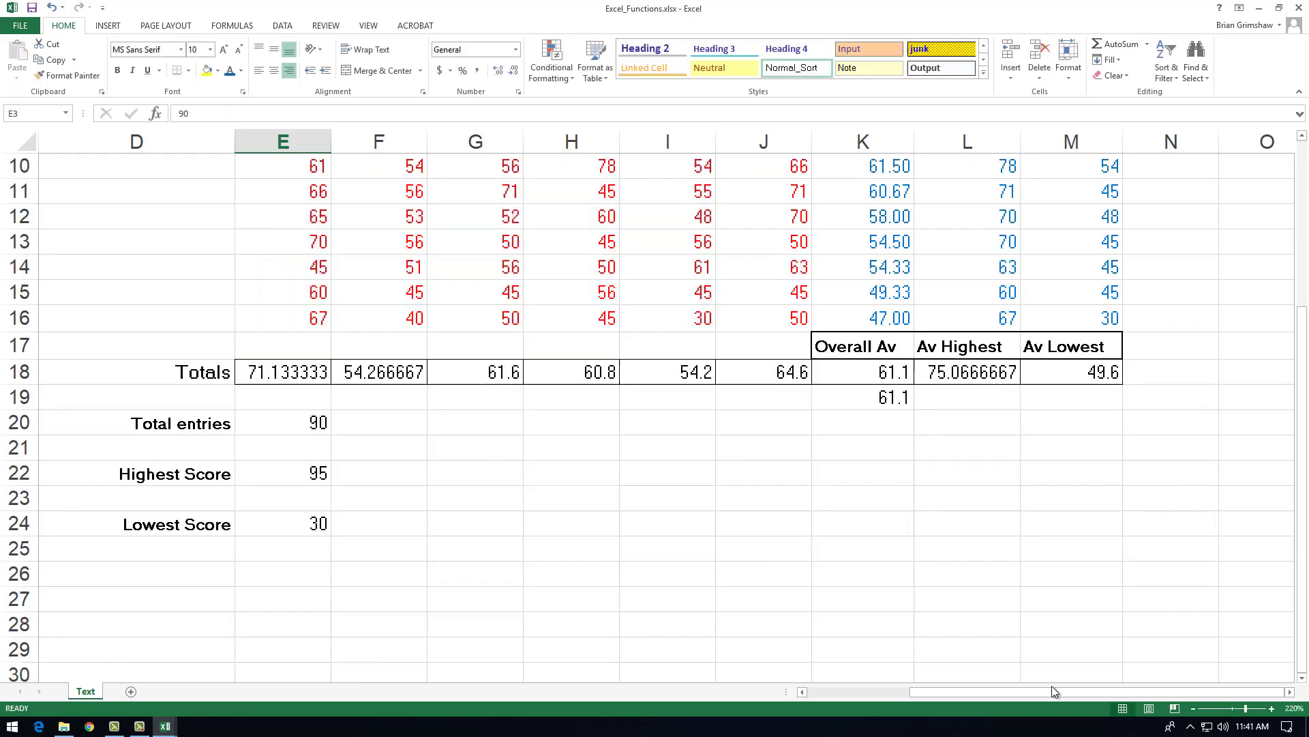
Step: Select the Title heading in A1 and view the Title, Surname, Initials and Fullname columns
drag(1055, 691, 880, 692)
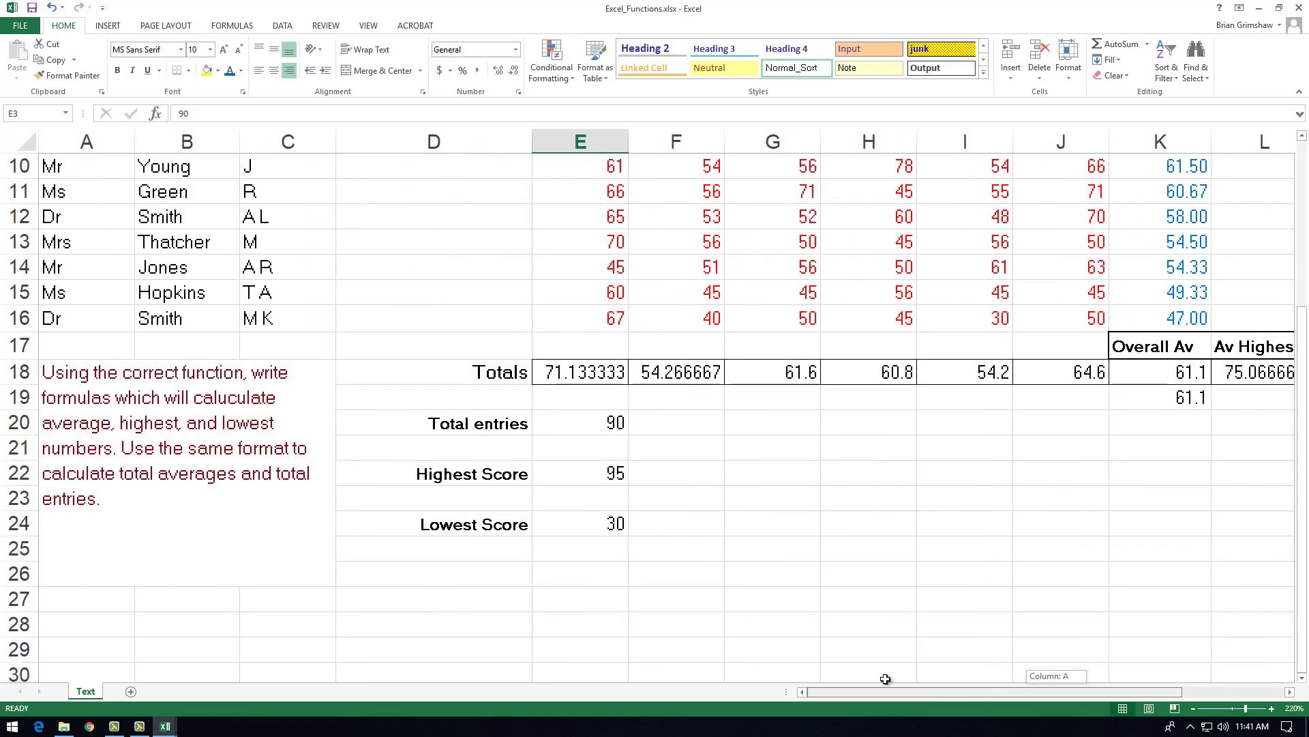
scroll(258, 447, up, 3)
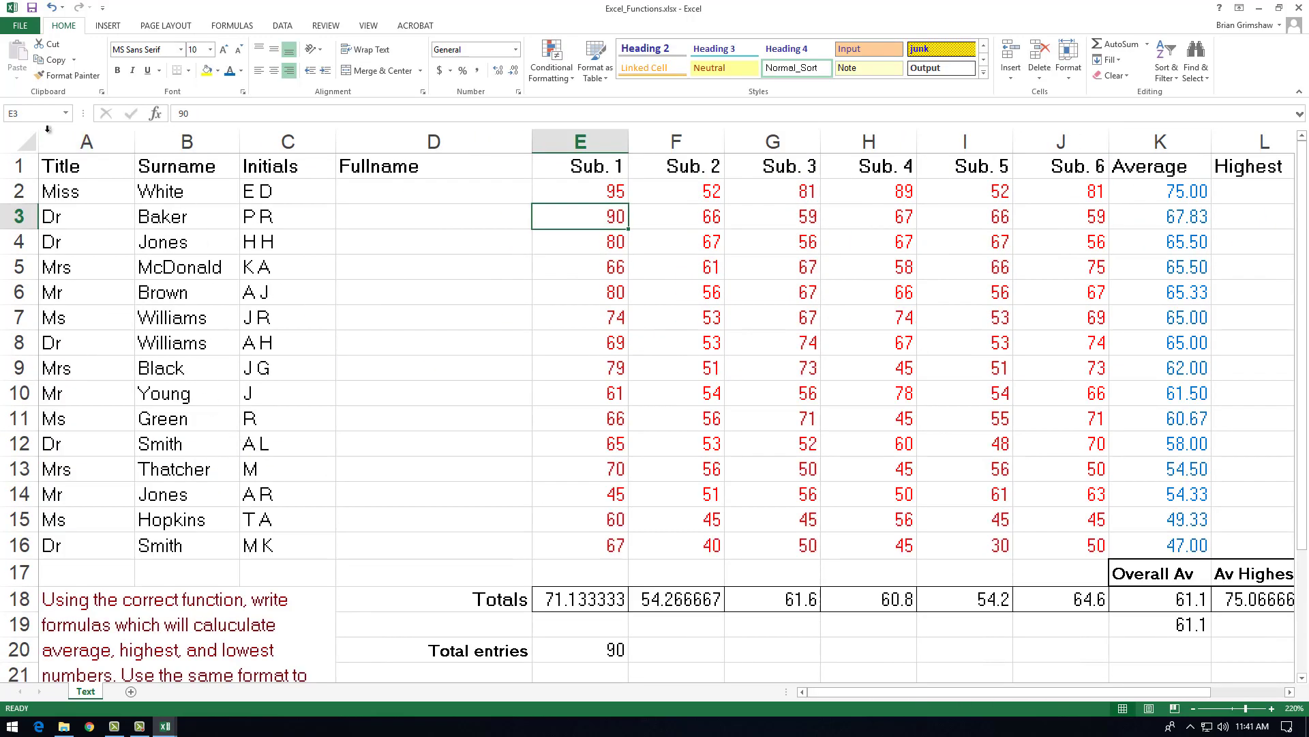
click(61, 166)
ctrl+scroll(92, 309, up, 3)
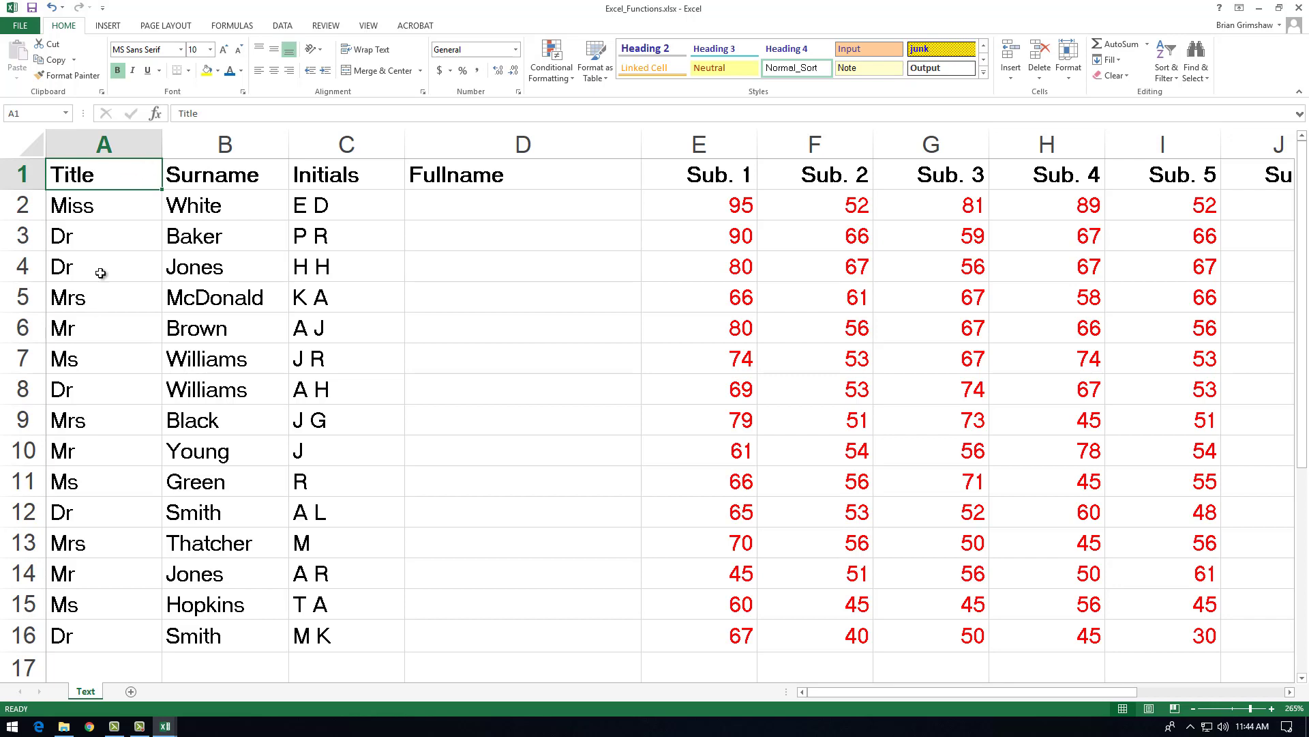
Step: Enter the formula =A2 in the first Fullname cell, D2
click(527, 199)
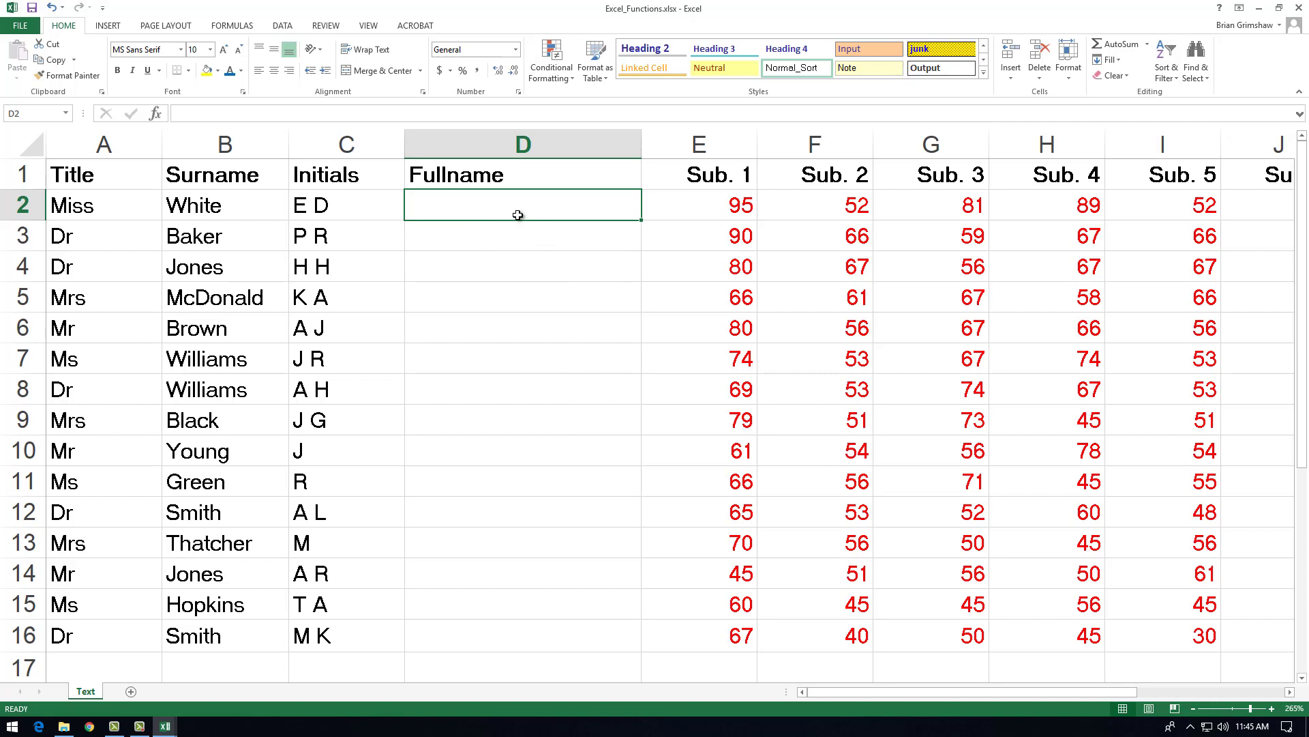
text(=)
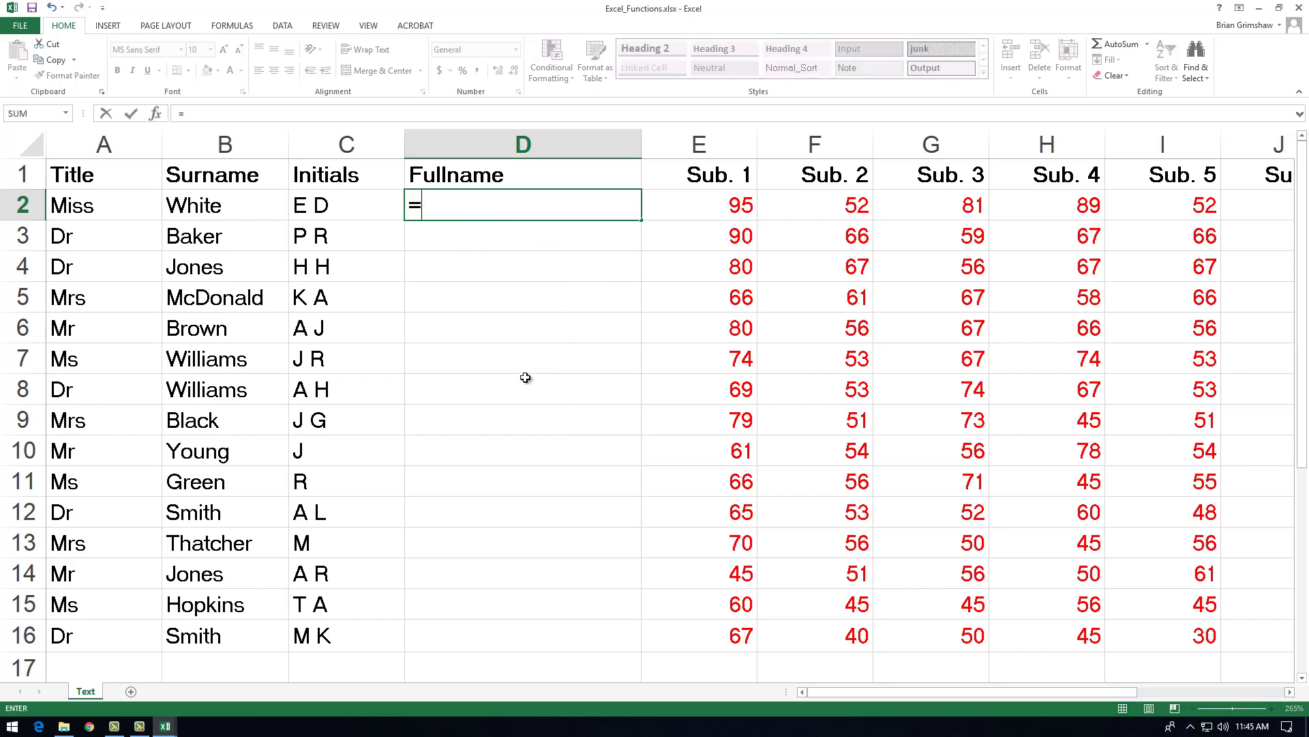
click(98, 206)
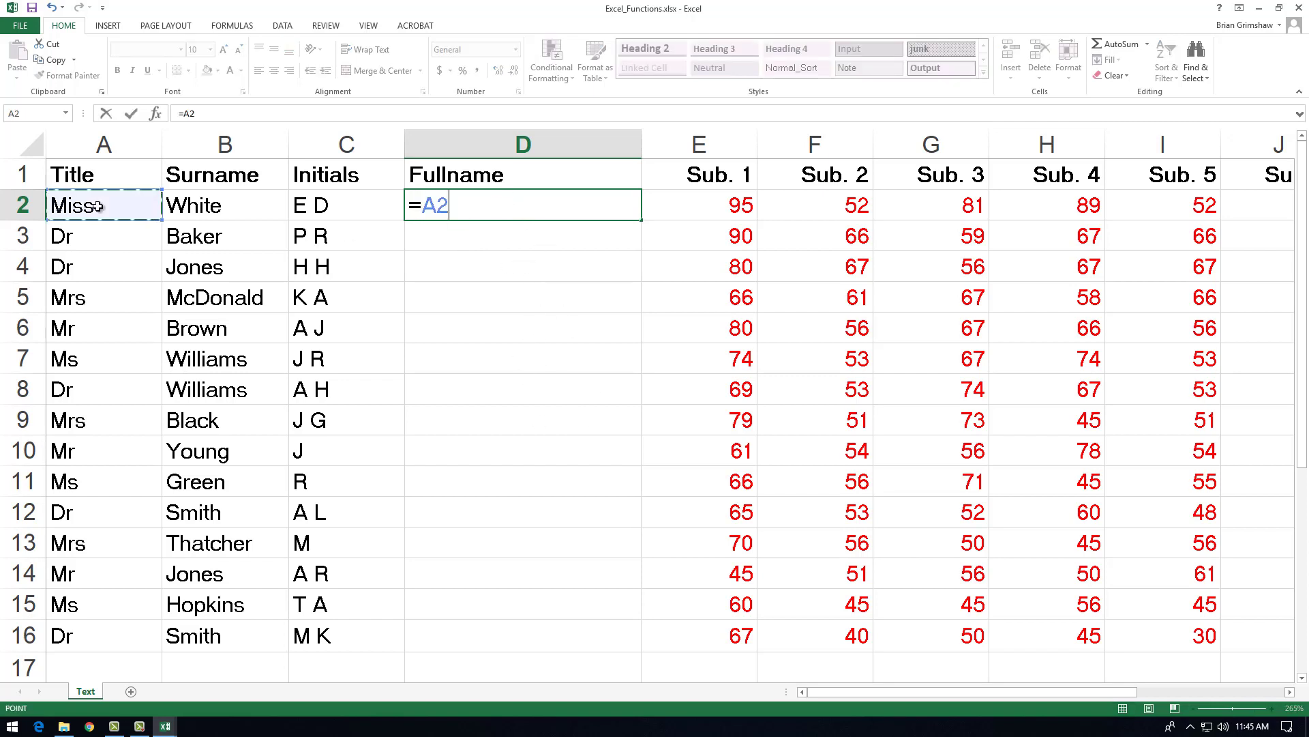
key(Return)
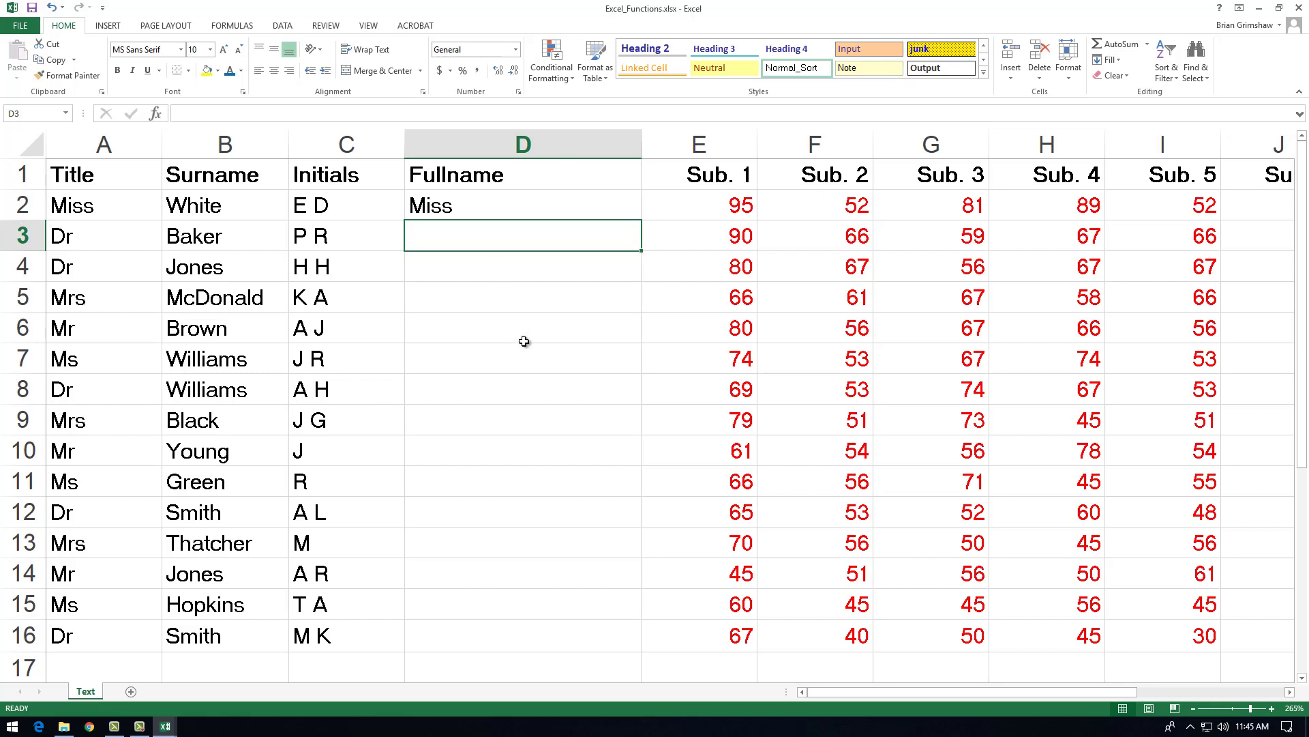
Step: Extend the D2 formula to =A2+C2+B2 to try adding the title, initials and surname together
double_click(535, 205)
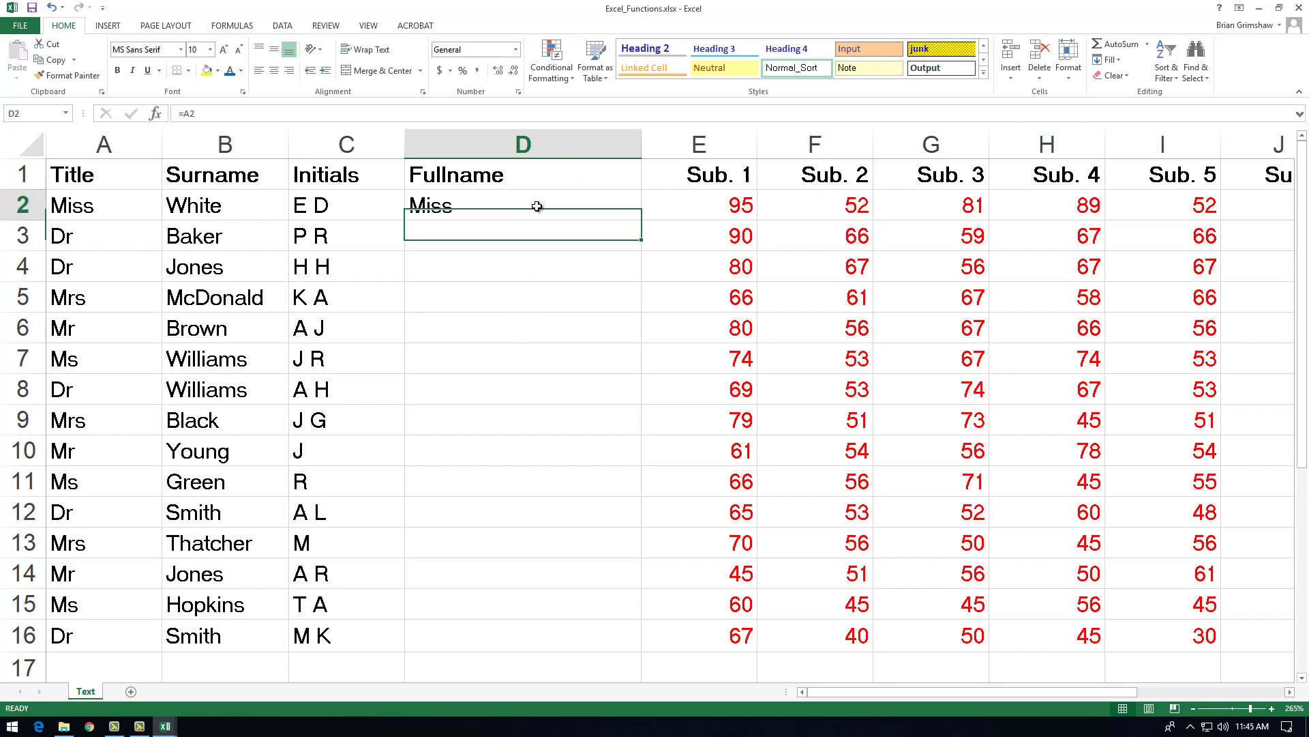
text(+)
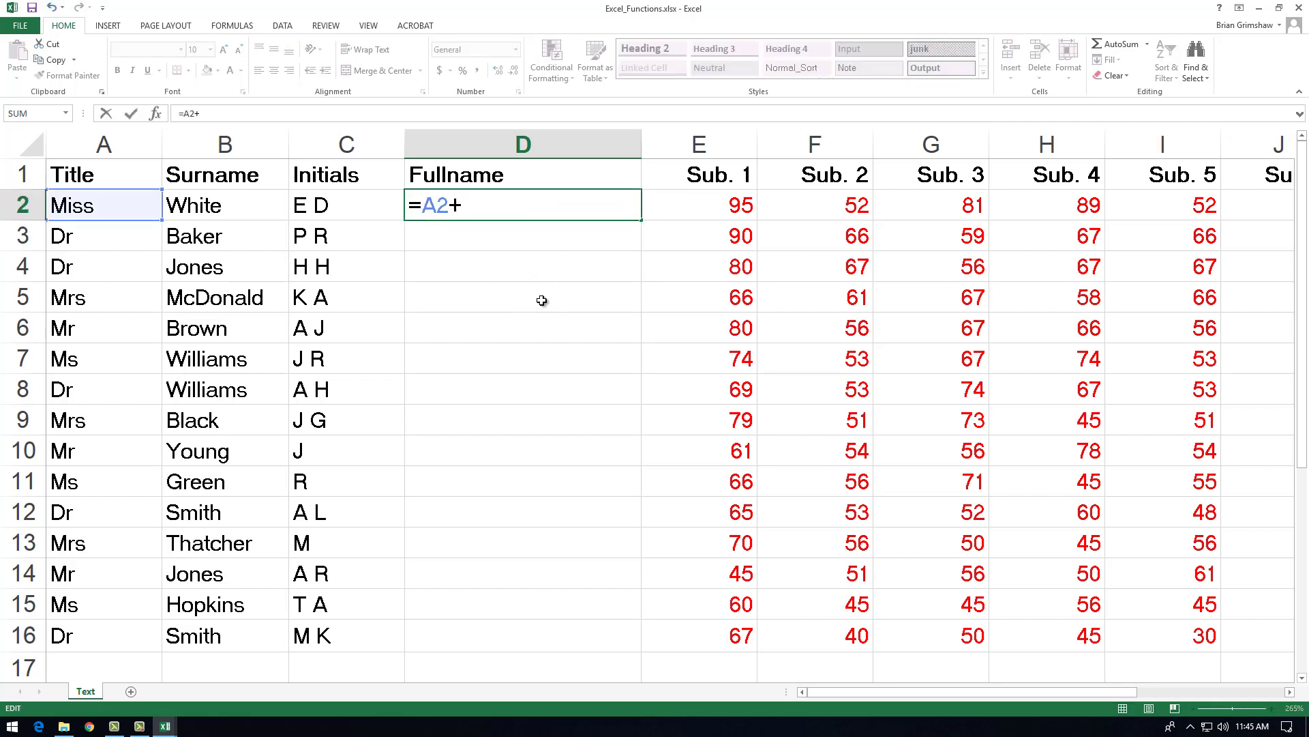
click(360, 193)
text(+)
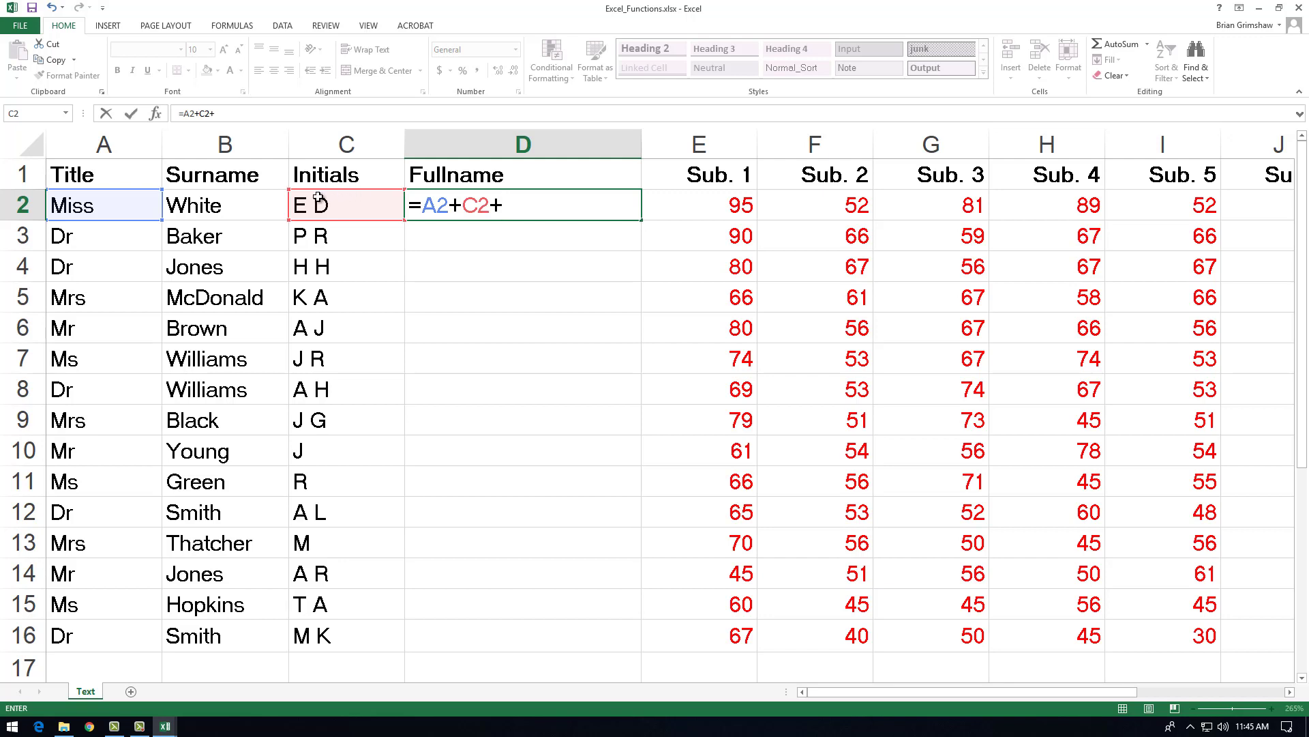
click(220, 203)
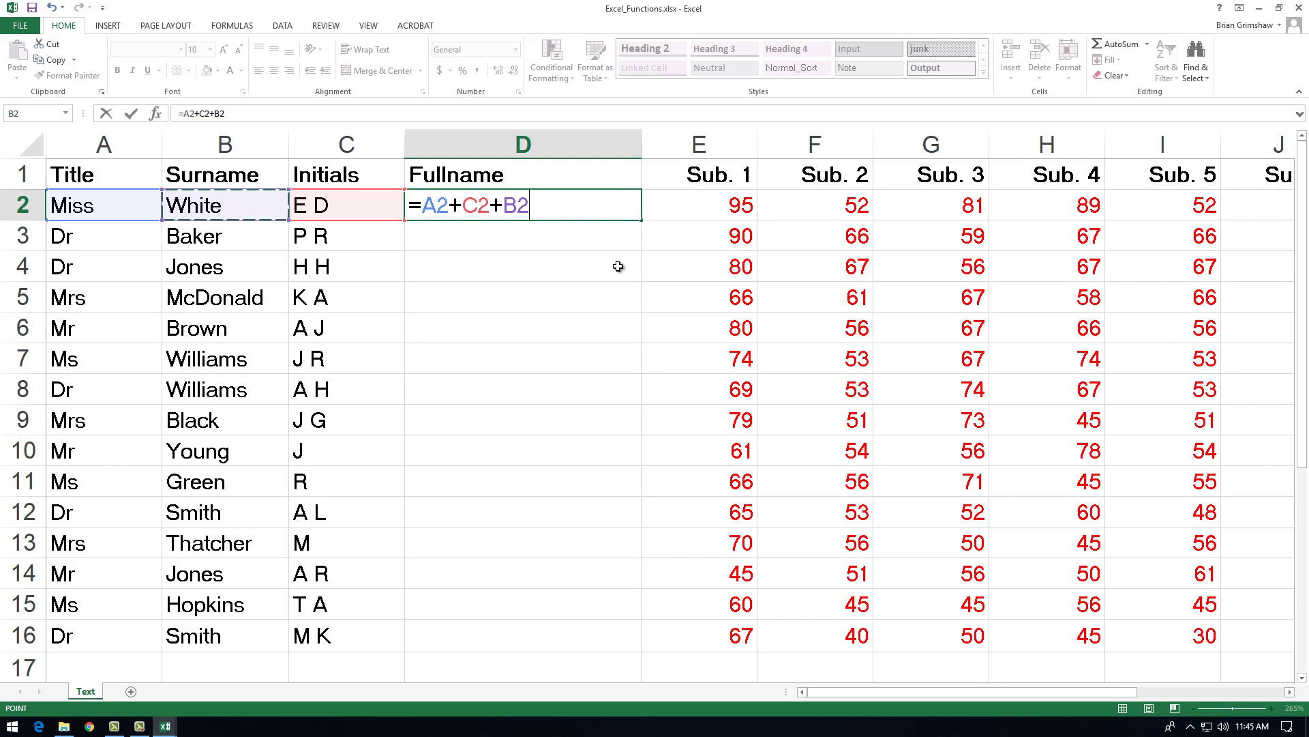
key(Return)
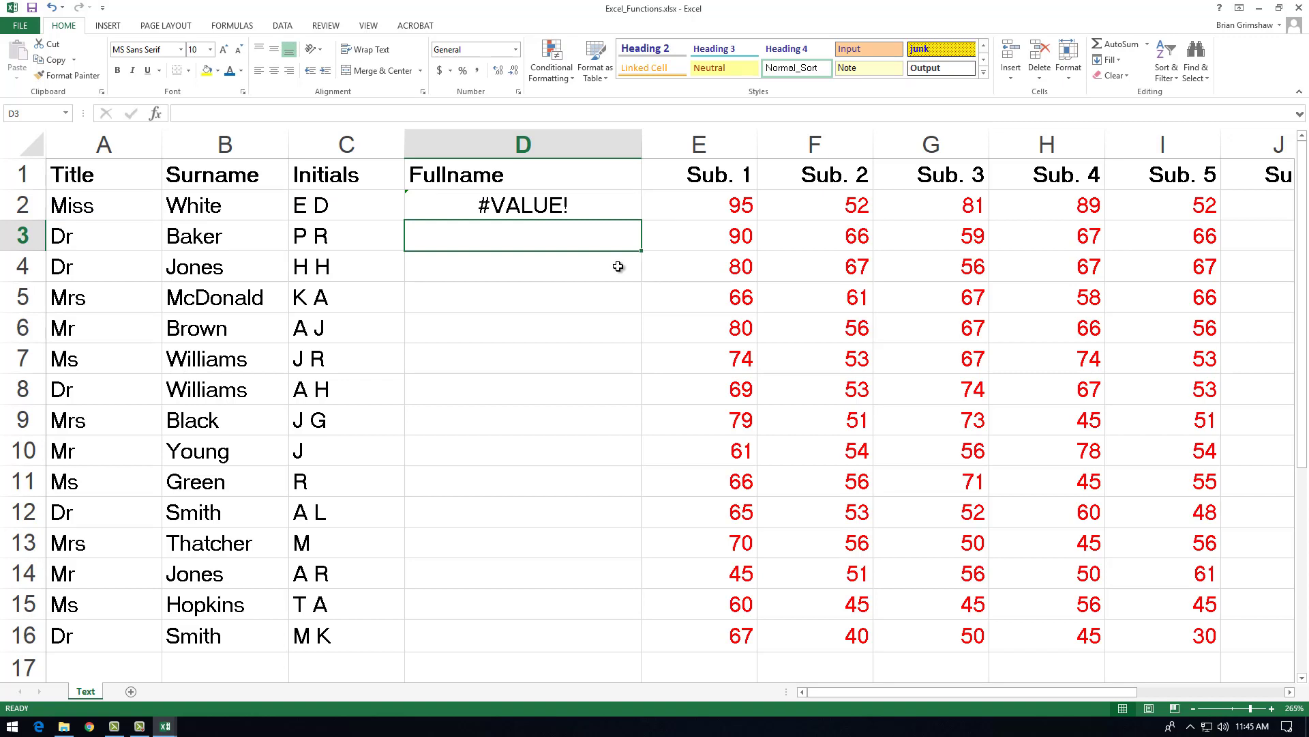
Step: Replace both plus signs in the D2 formula with ampersands so it reads =A2&C2&B2
double_click(568, 203)
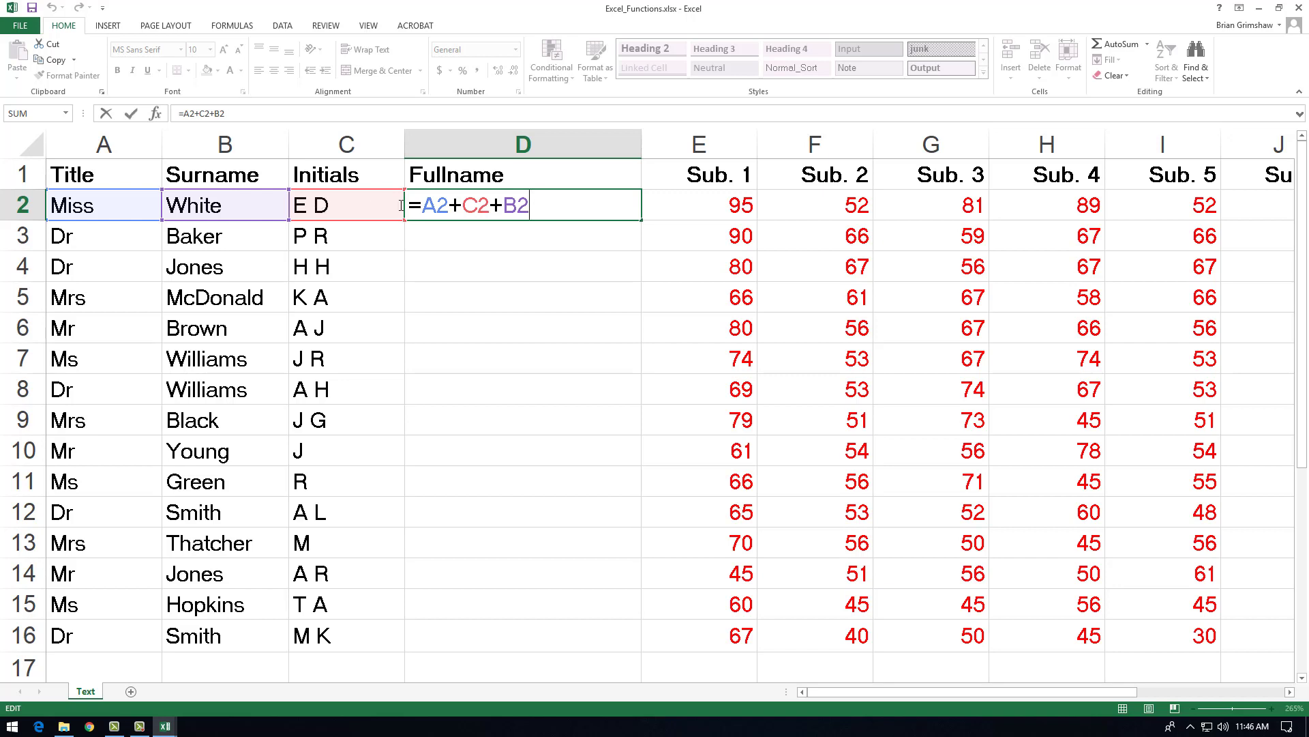
double_click(455, 206)
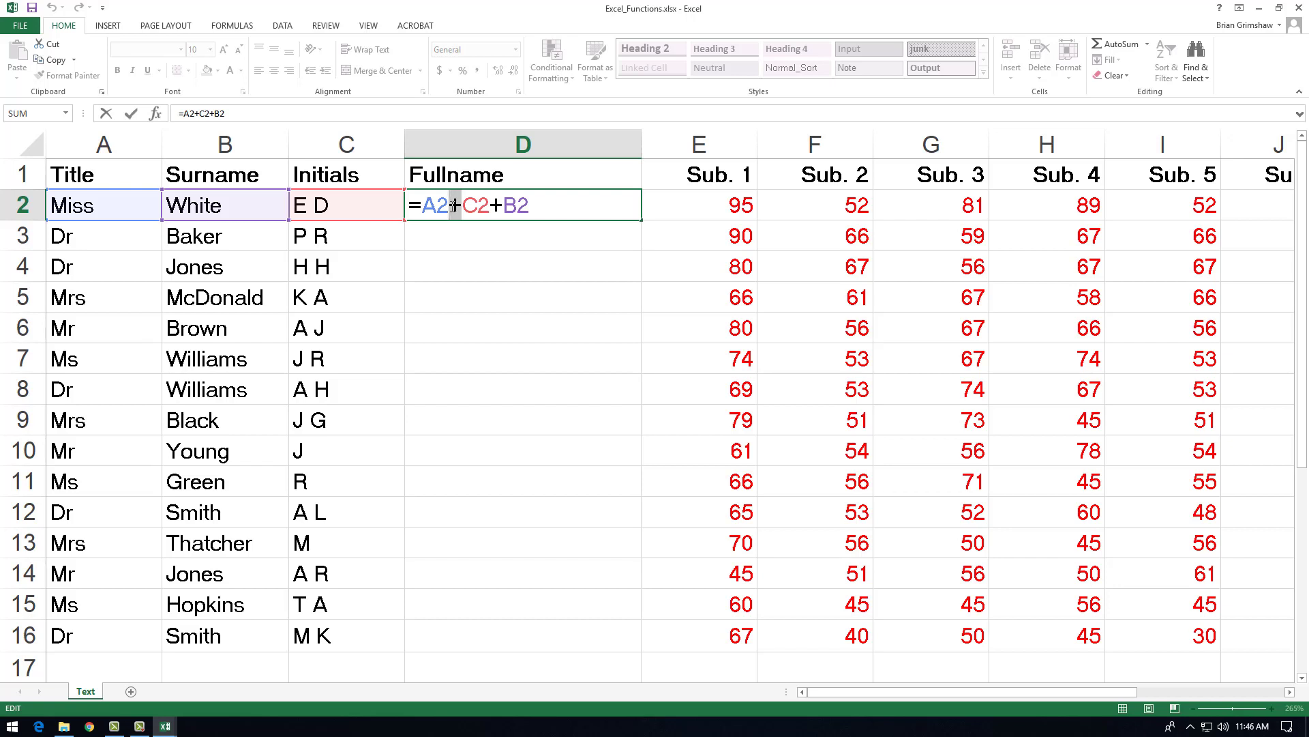
text(&)
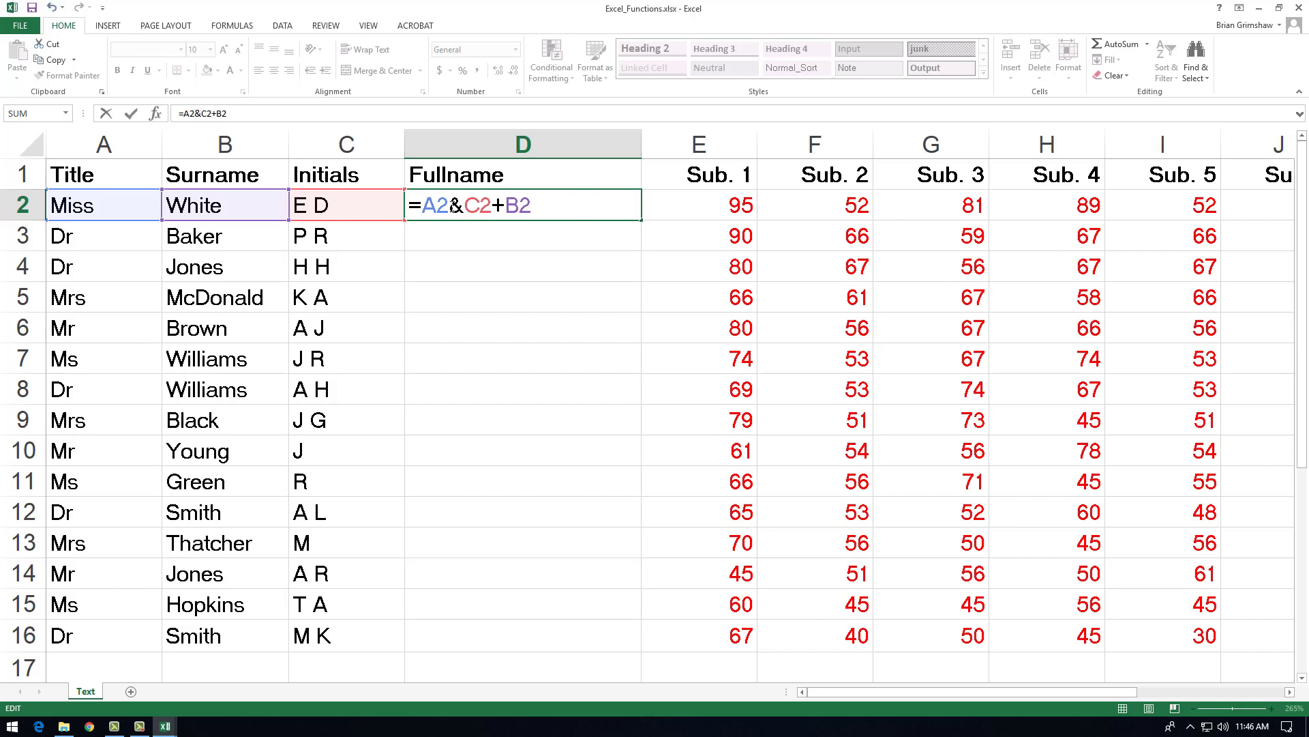
key(Right)
key(Right)
key(shift+Right)
key(Delete)
text(&)
key(Return)
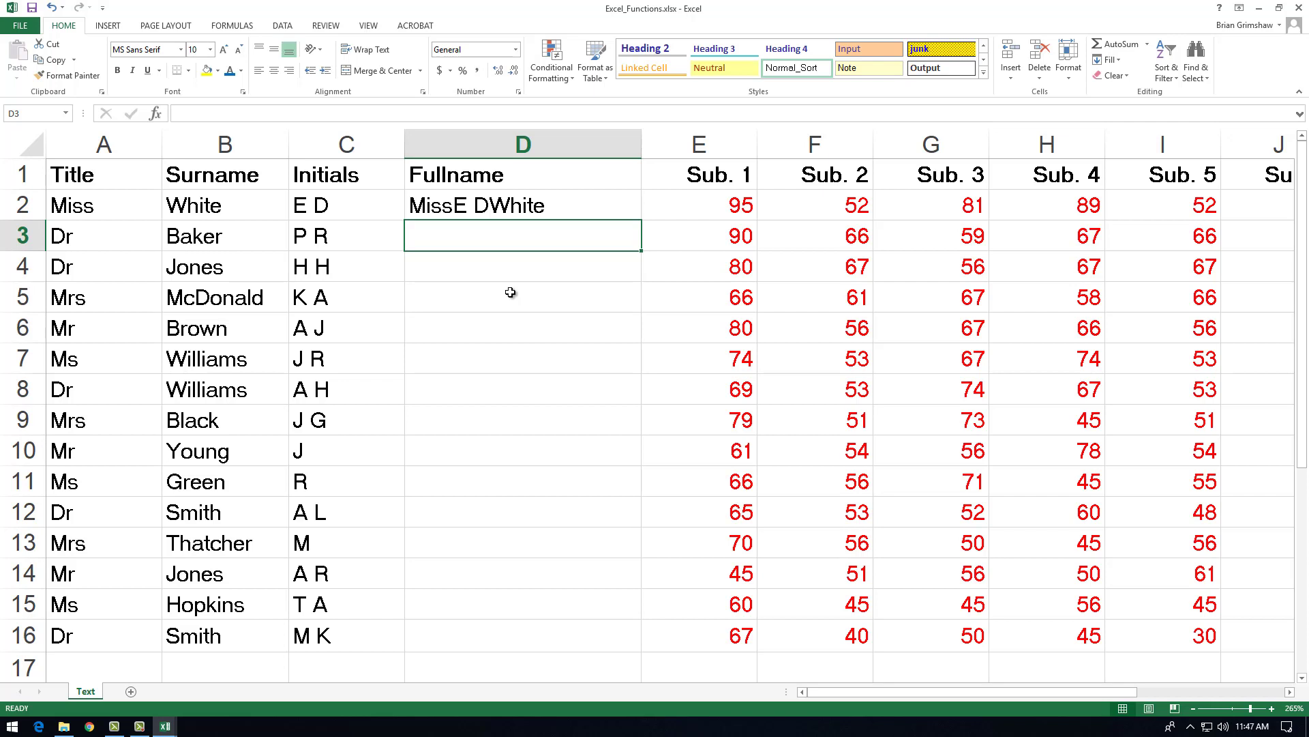
Step: Try separating the name parts in D2 by adding blank spaces around the ampersands in the formula
double_click(492, 205)
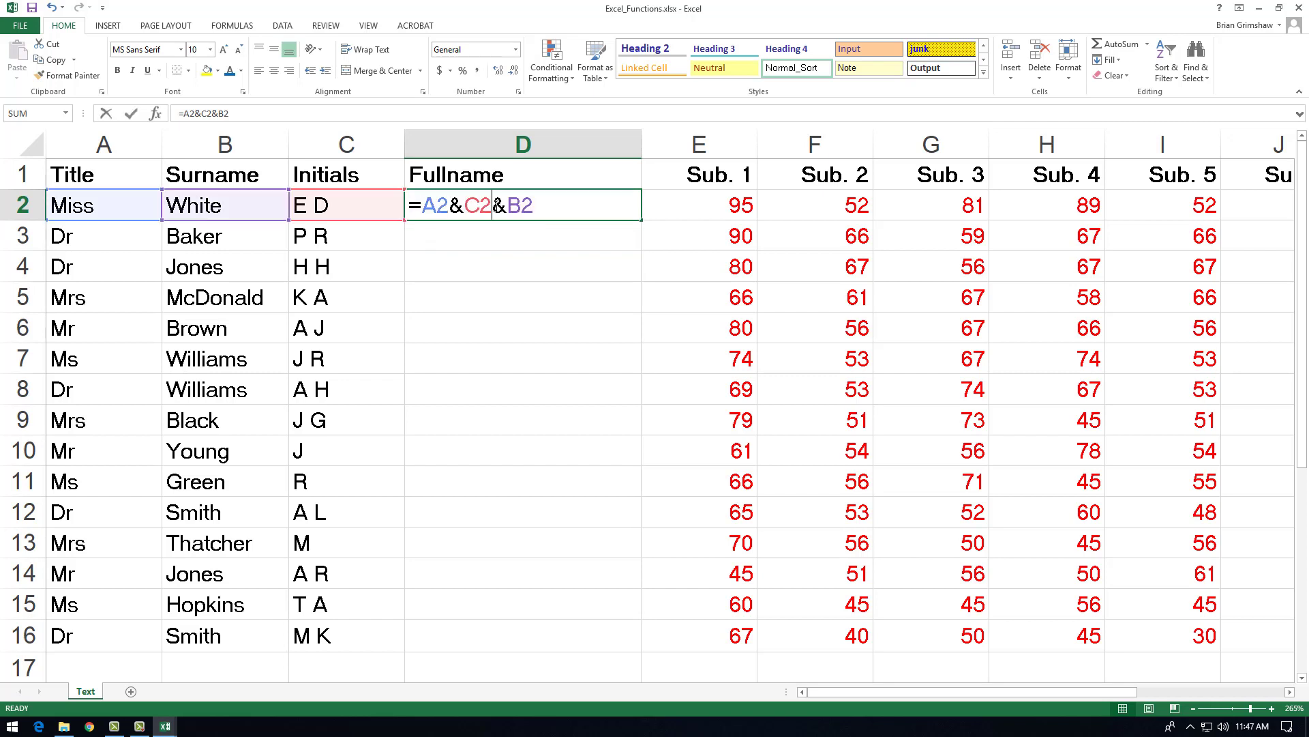
key(ctrl+Return)
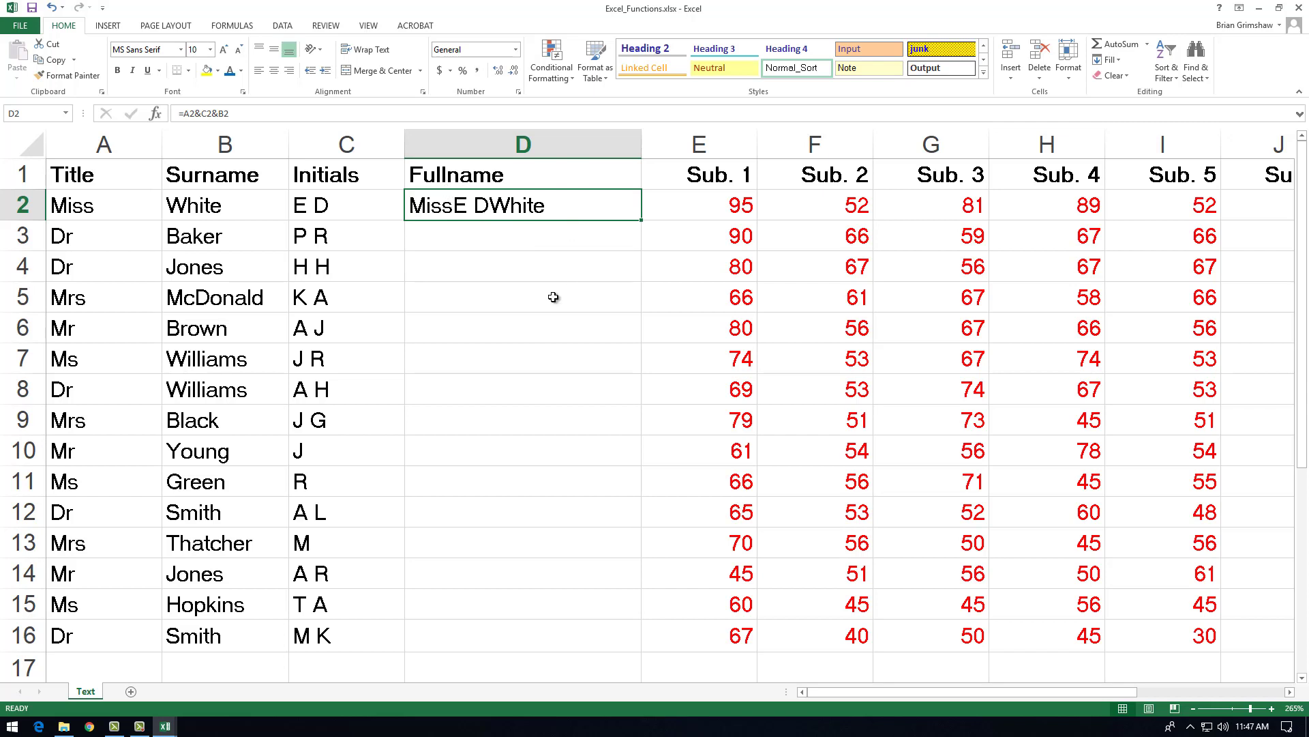
double_click(563, 213)
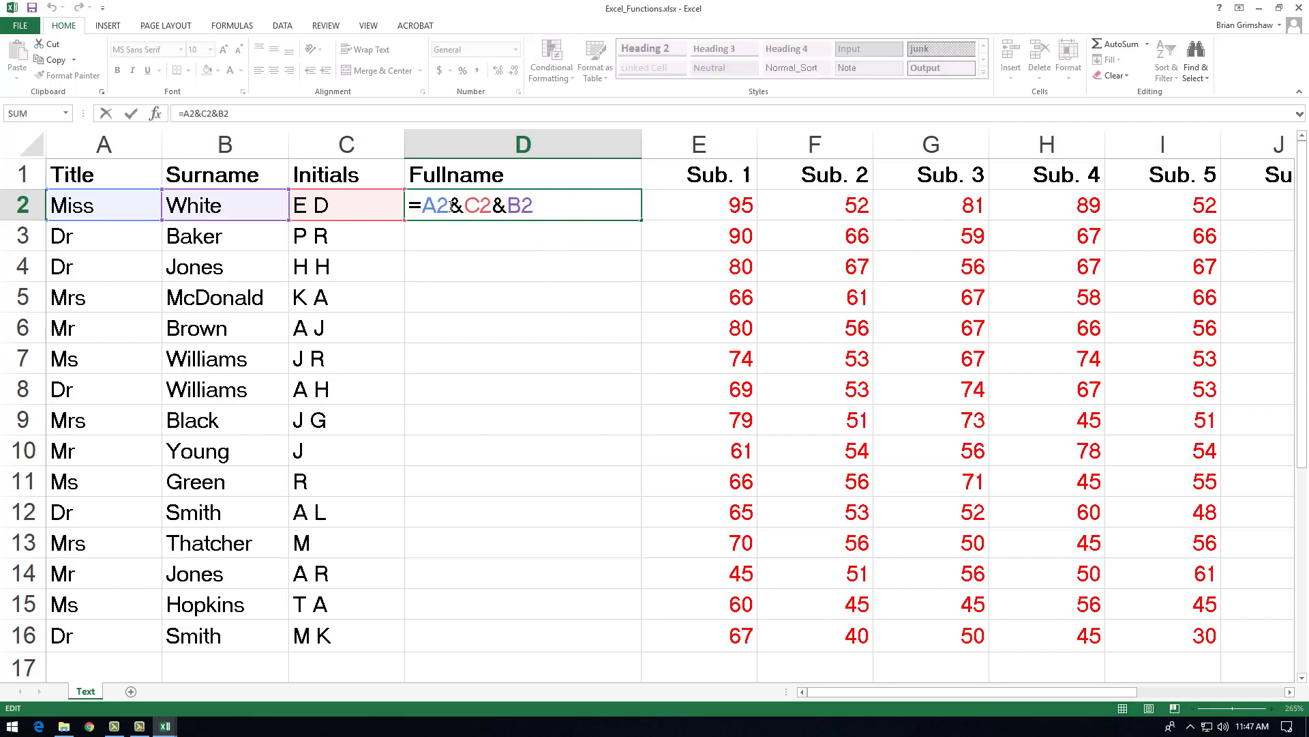
key(Right)
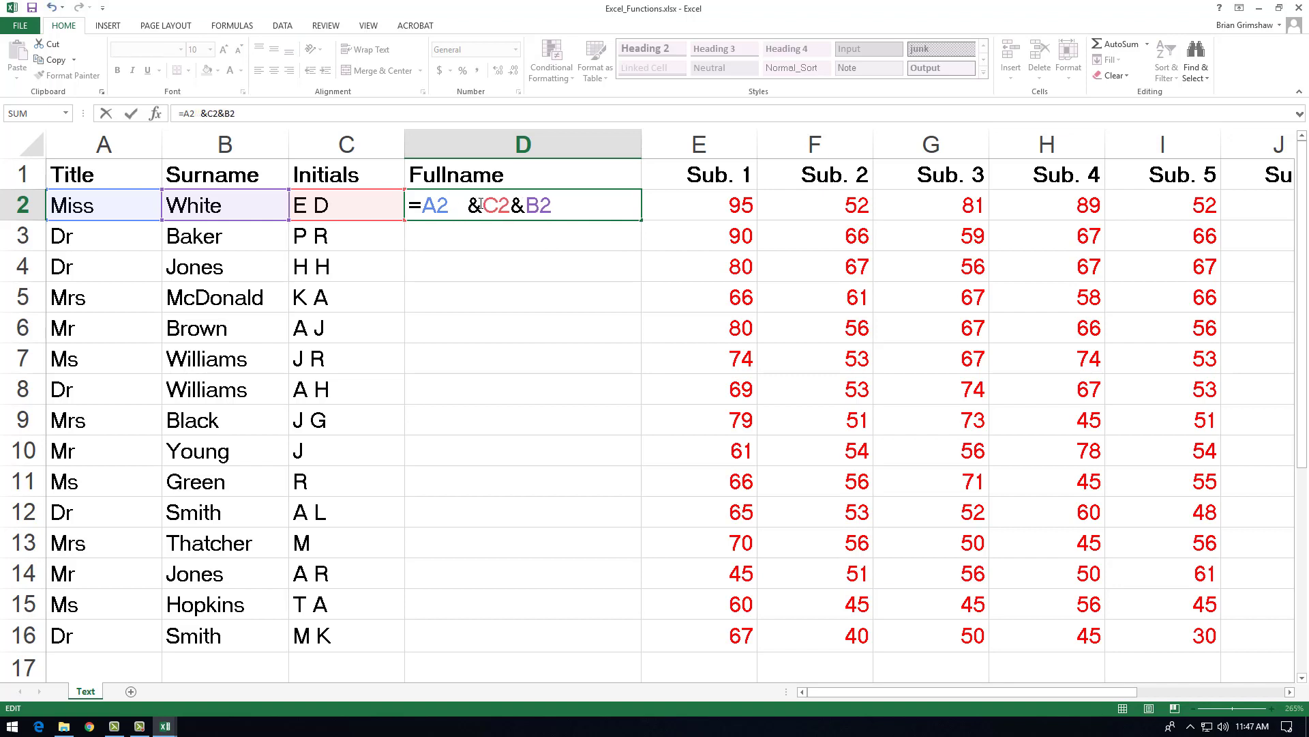
click(547, 210)
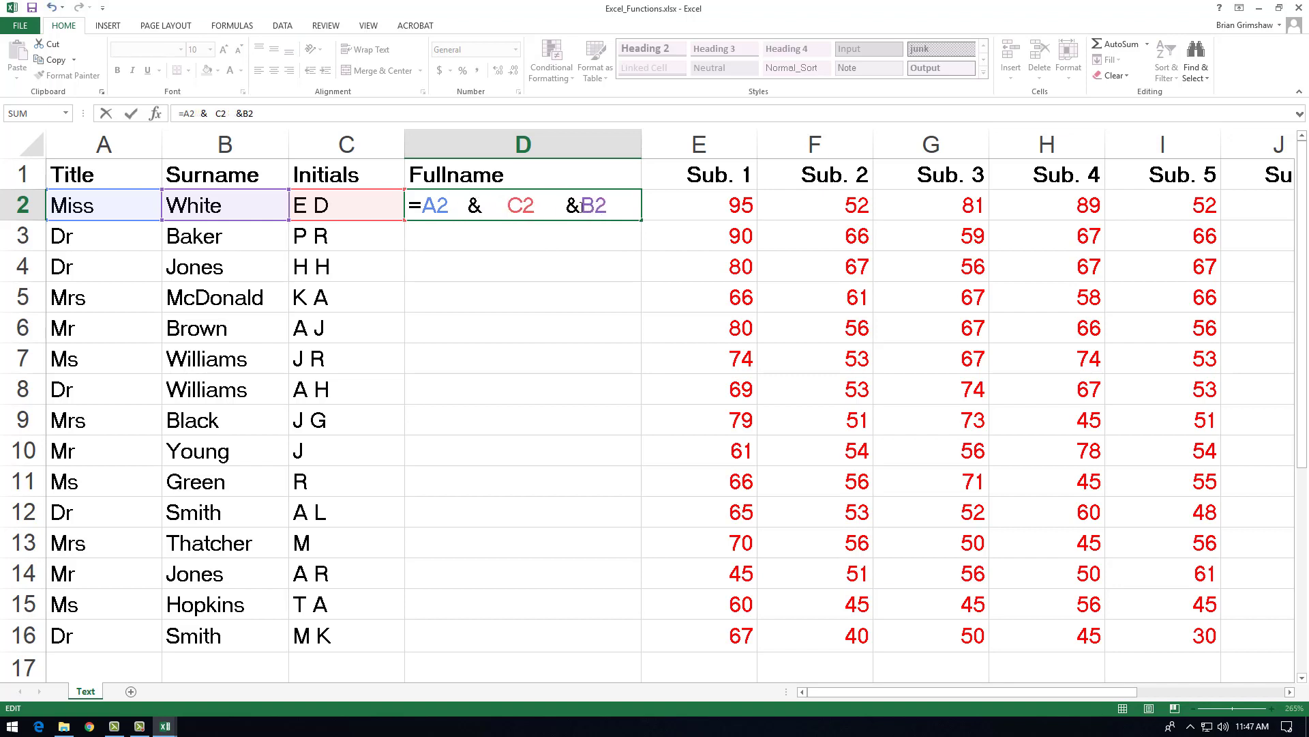
key(Right)
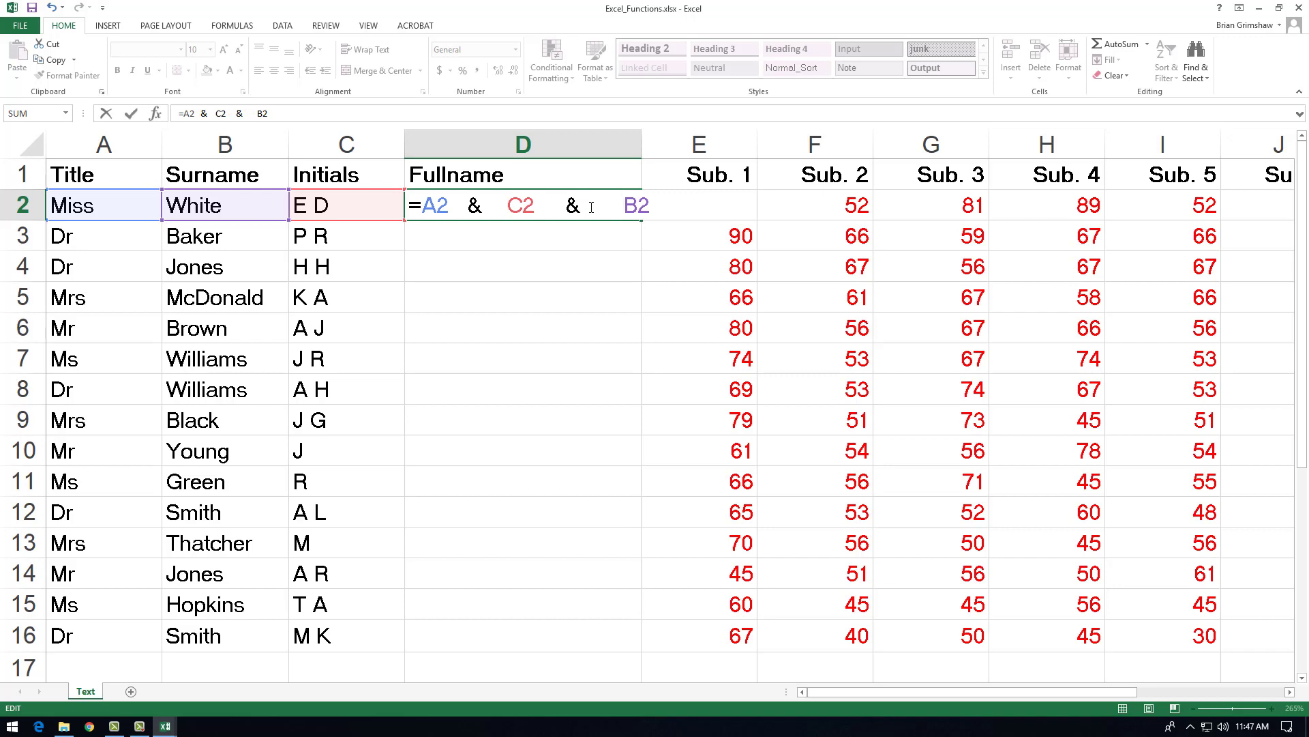
key(Return)
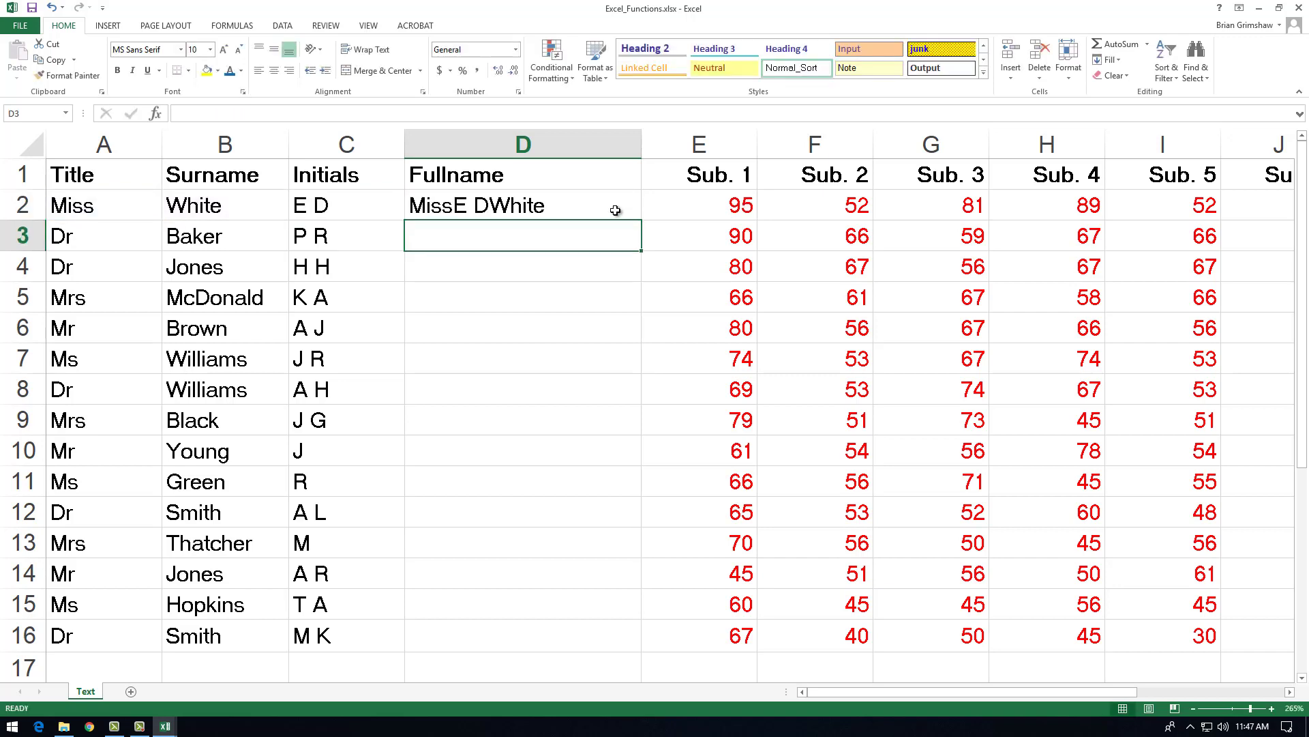
Step: Remove all the blank spaces around the ampersands in D2 so the formula reads =A2&C2&B2
double_click(581, 192)
double_click(579, 200)
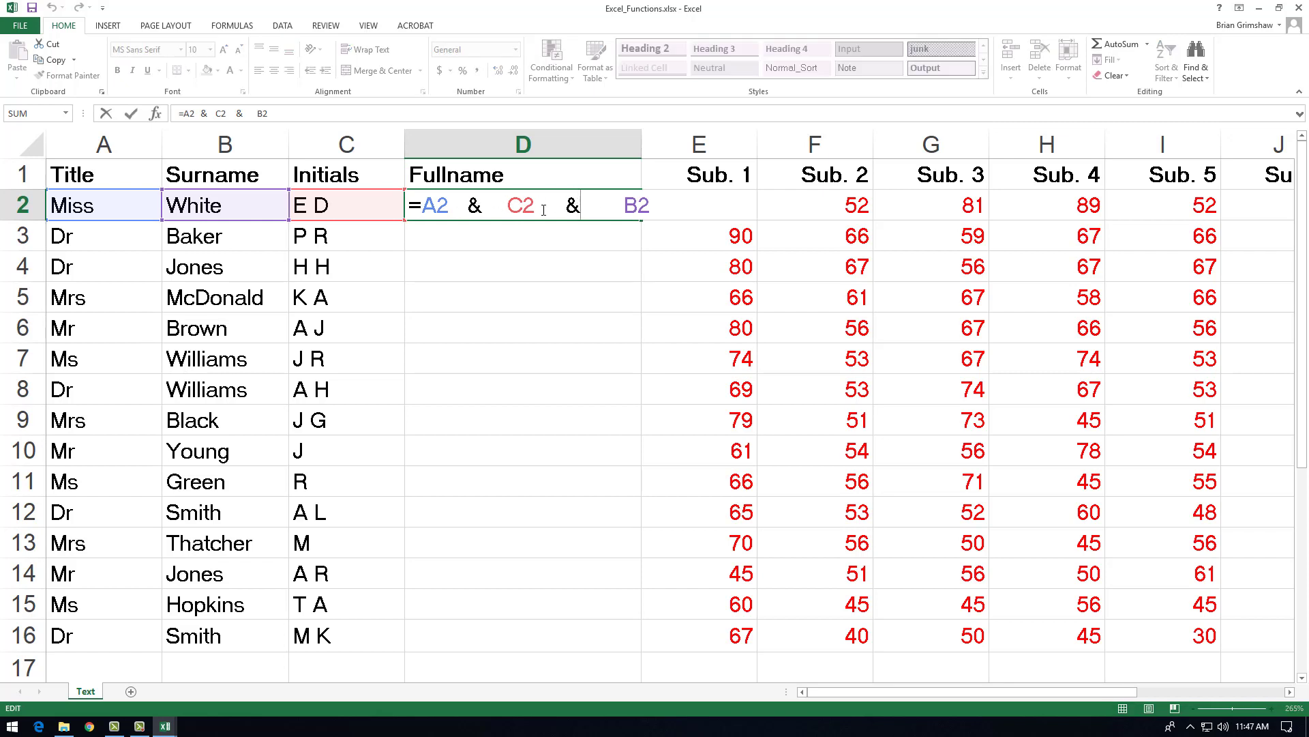
click(467, 205)
key(BackSpace)
key(BackSpace)
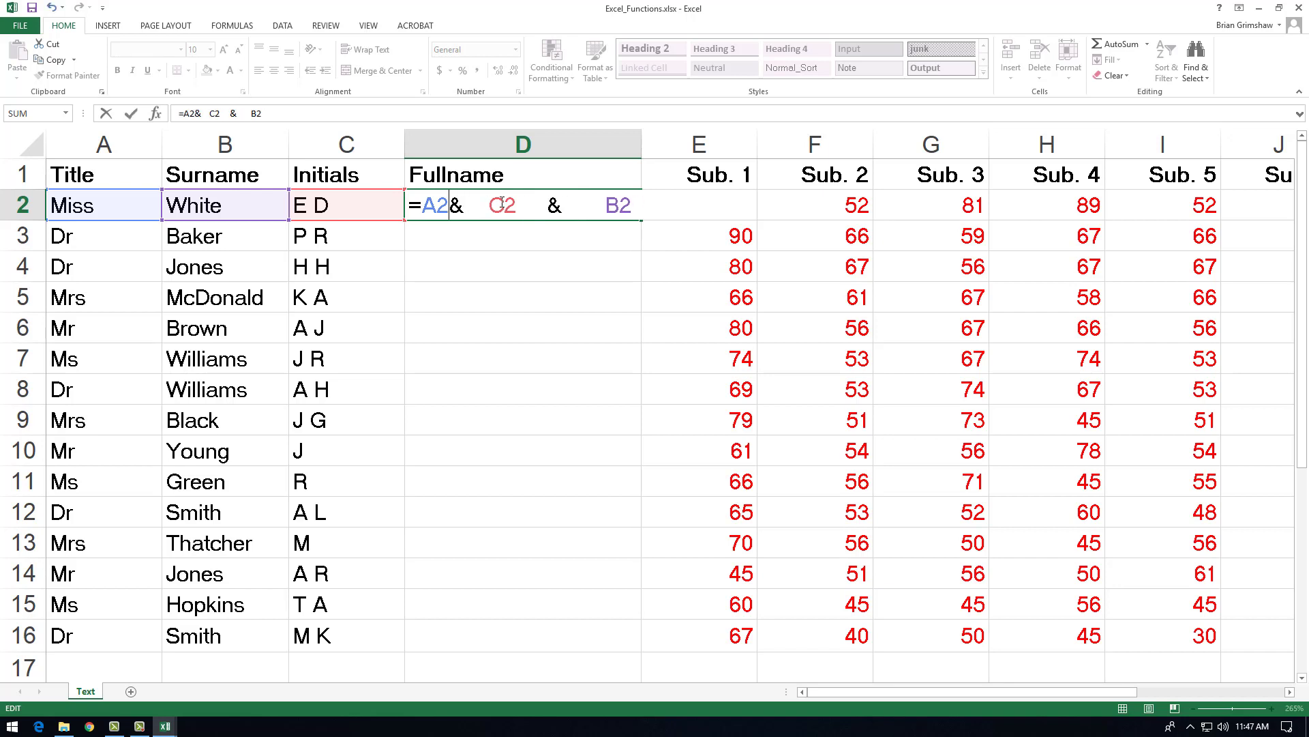
click(492, 209)
key(BackSpace)
key(BackSpace)
key(BackSpace)
key(BackSpace)
key(BackSpace)
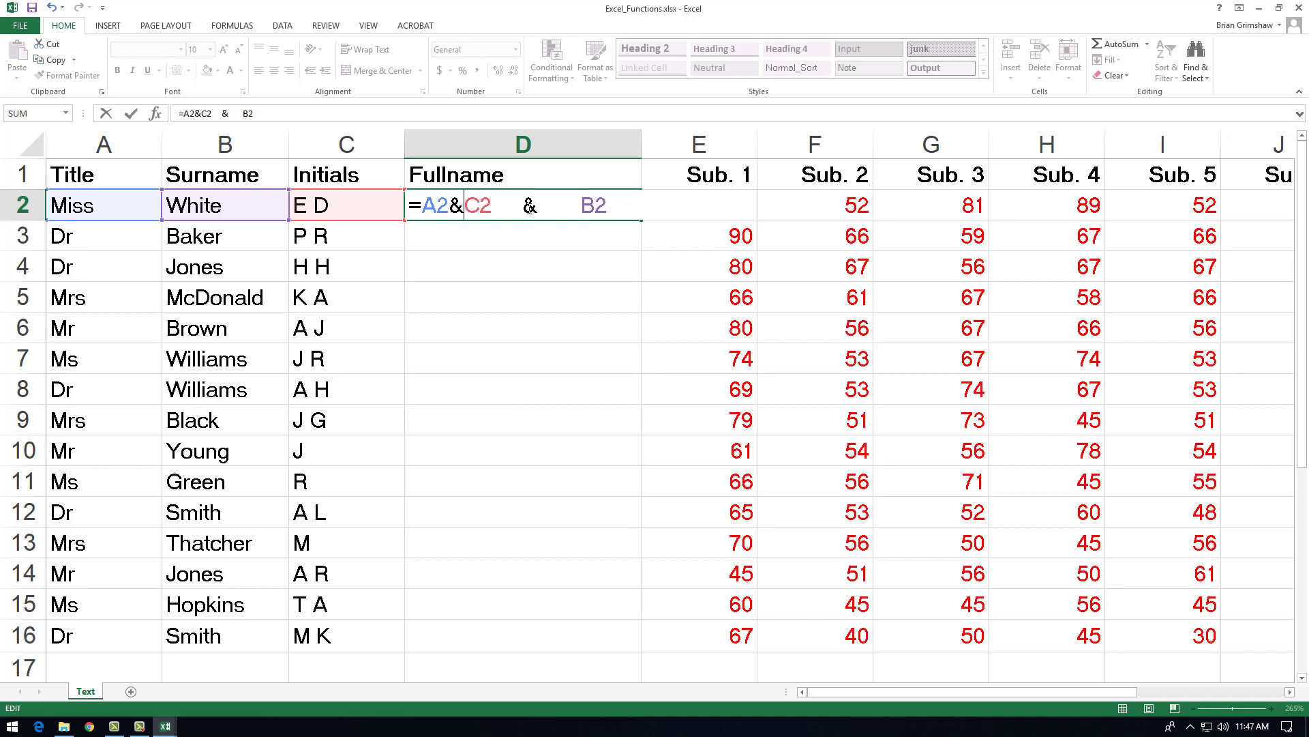
click(525, 208)
key(BackSpace)
key(BackSpace)
key(BackSpace)
key(BackSpace)
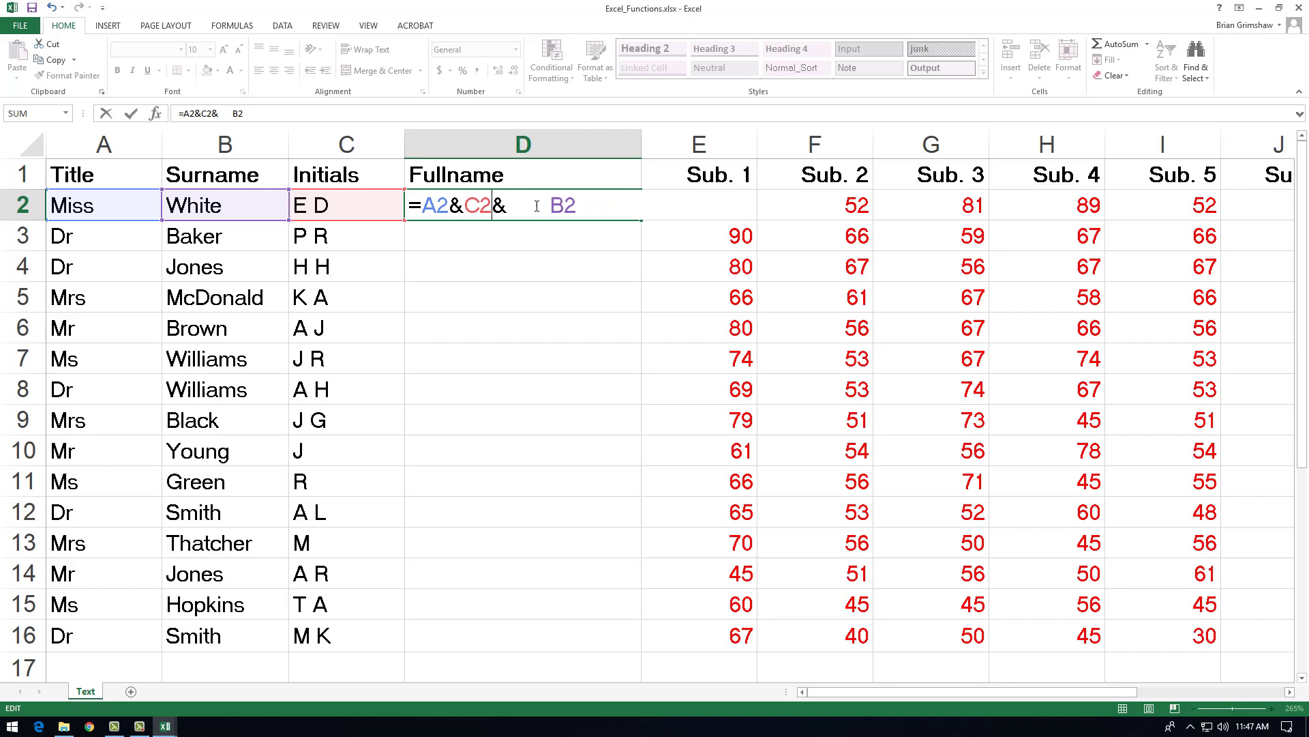
click(549, 206)
key(BackSpace)
key(BackSpace)
key(BackSpace)
key(BackSpace)
key(BackSpace)
key(BackSpace)
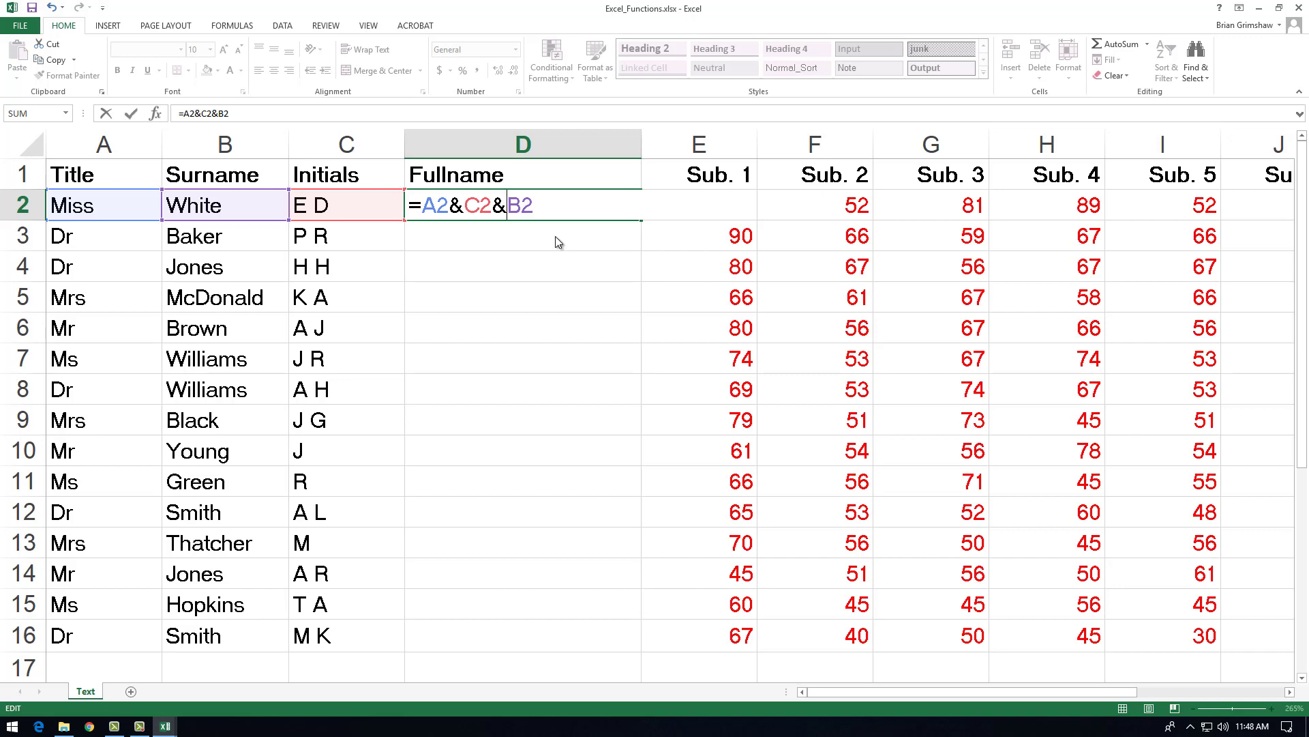
Step: Join a quoted space between the title and initials in D2, making the formula =A2&" "&C2&B2
click(464, 206)
text(" ")
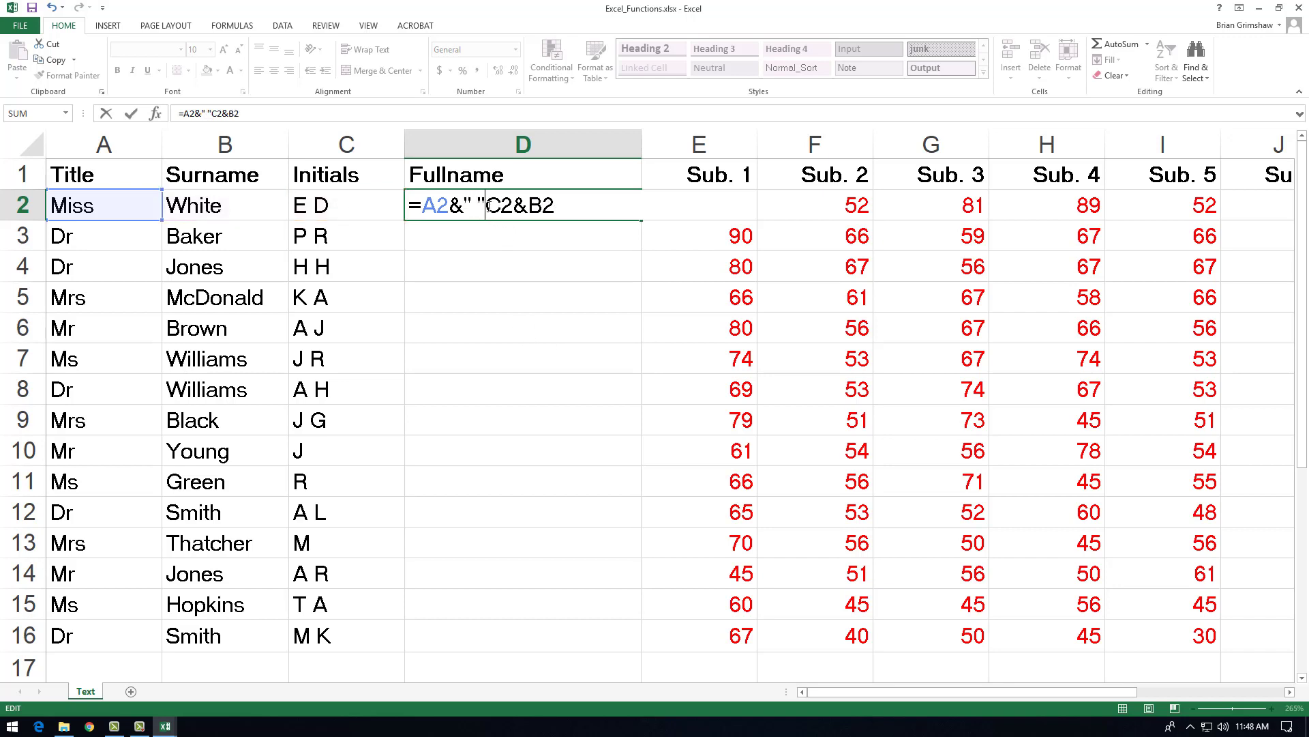
key(shift+Right)
key(shift+Right)
key(shift+Right)
key(shift+Right)
key(shift+Right)
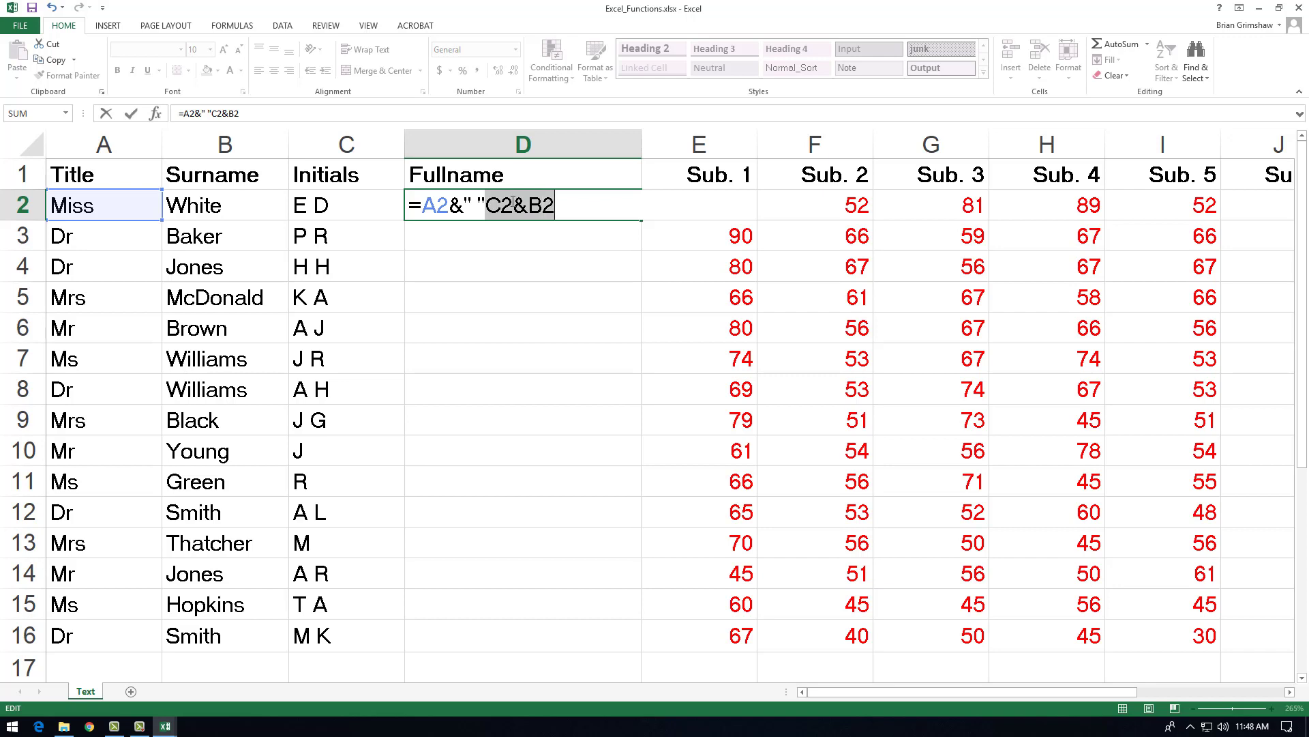
click(504, 207)
click(489, 216)
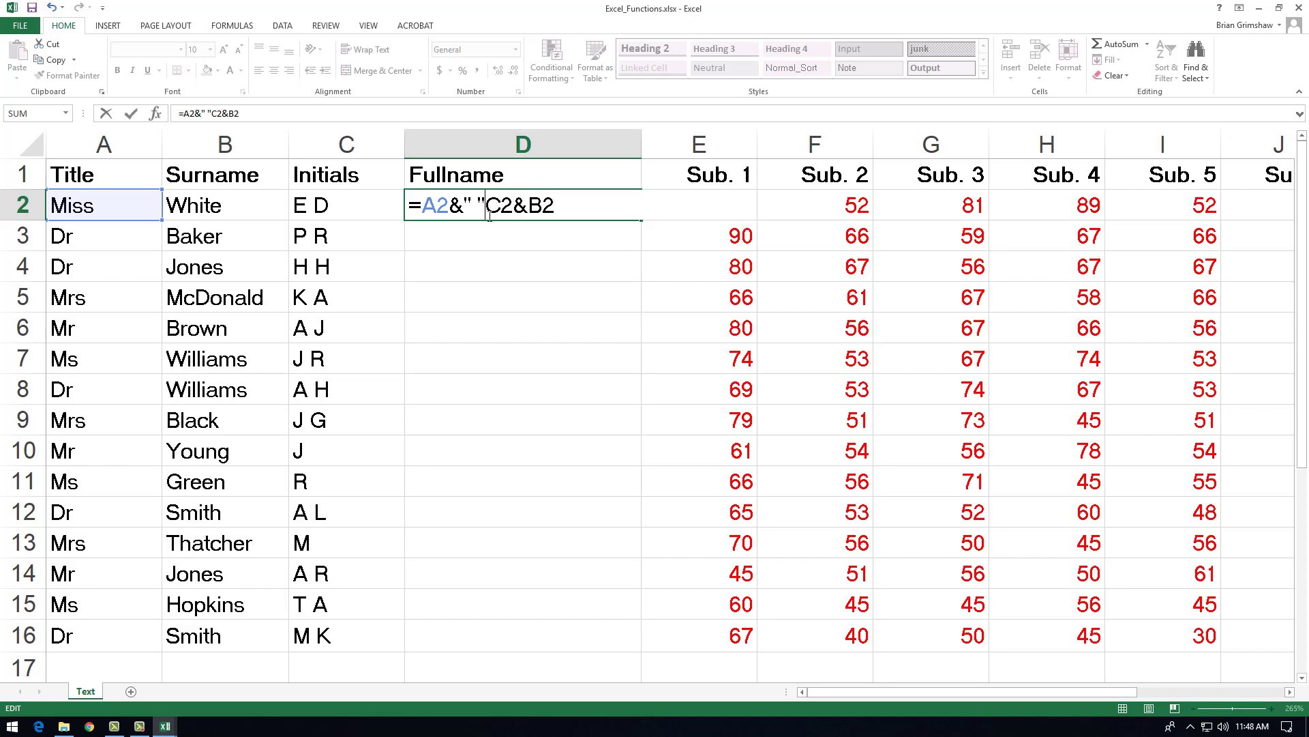
text(&)
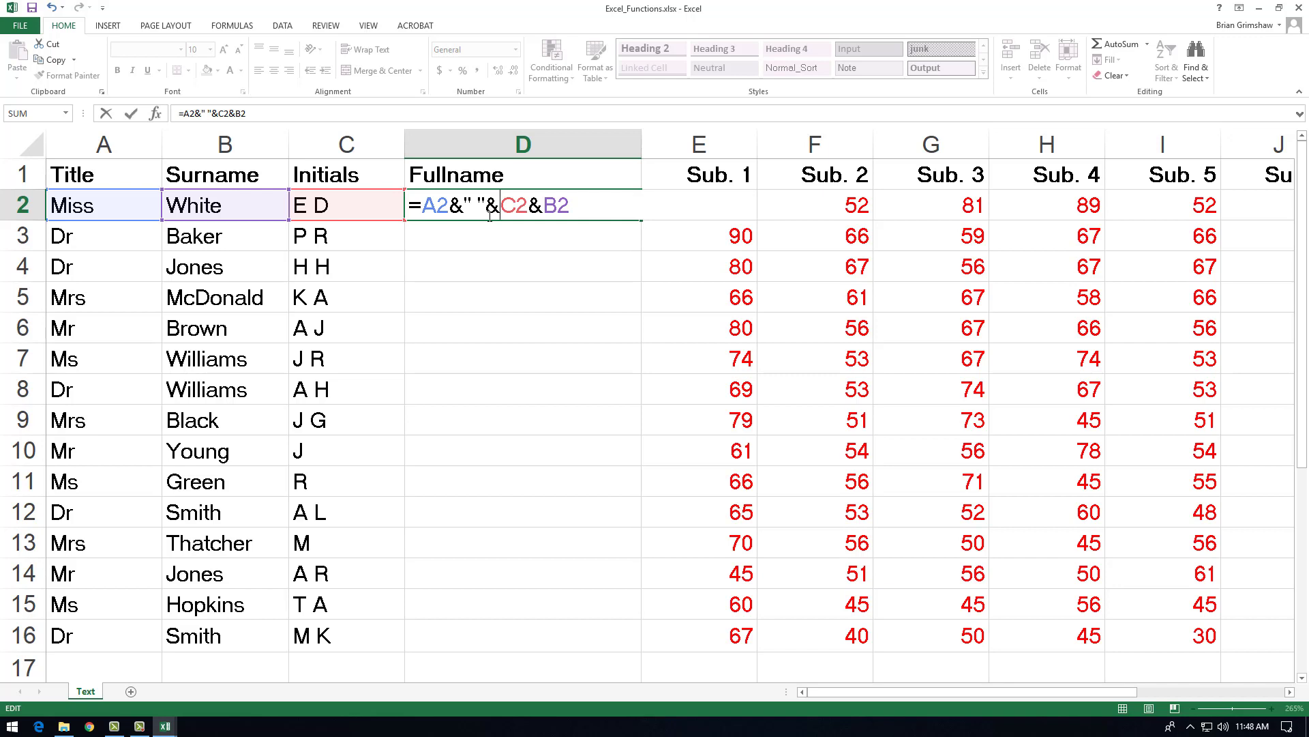
key(ctrl+Return)
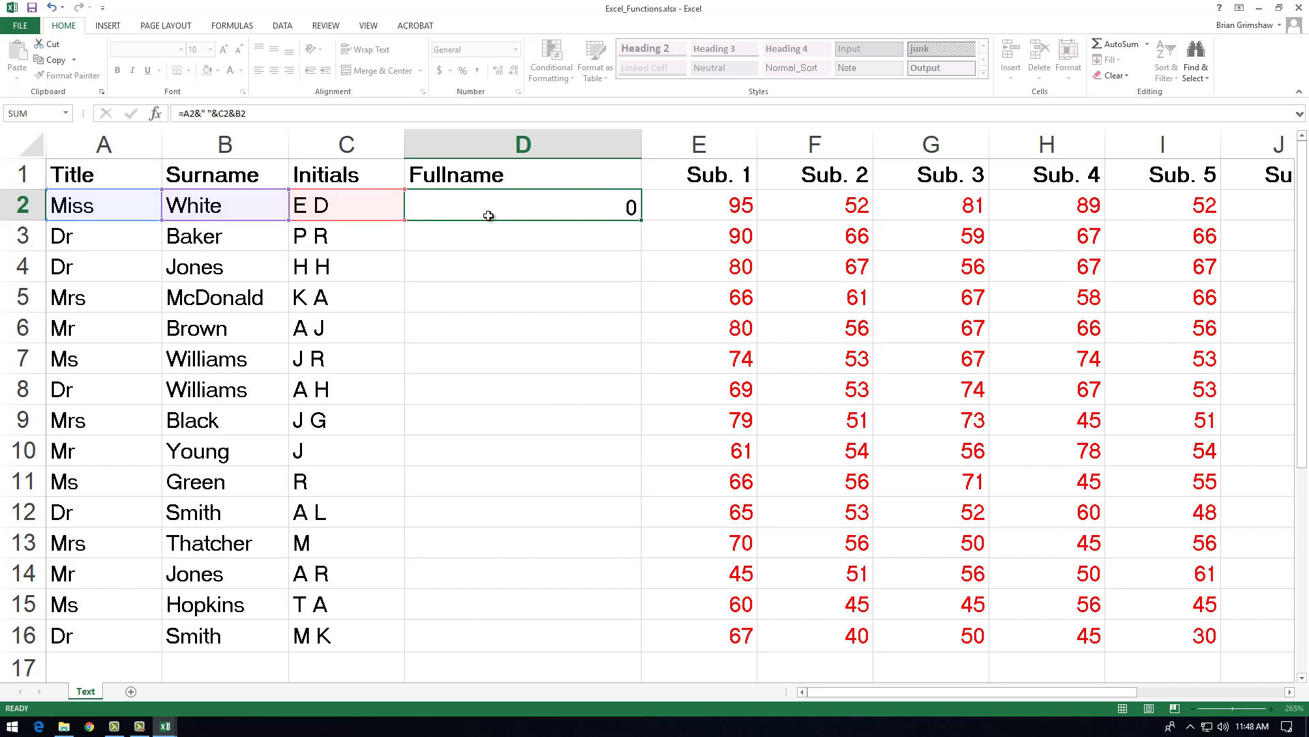
key(Return)
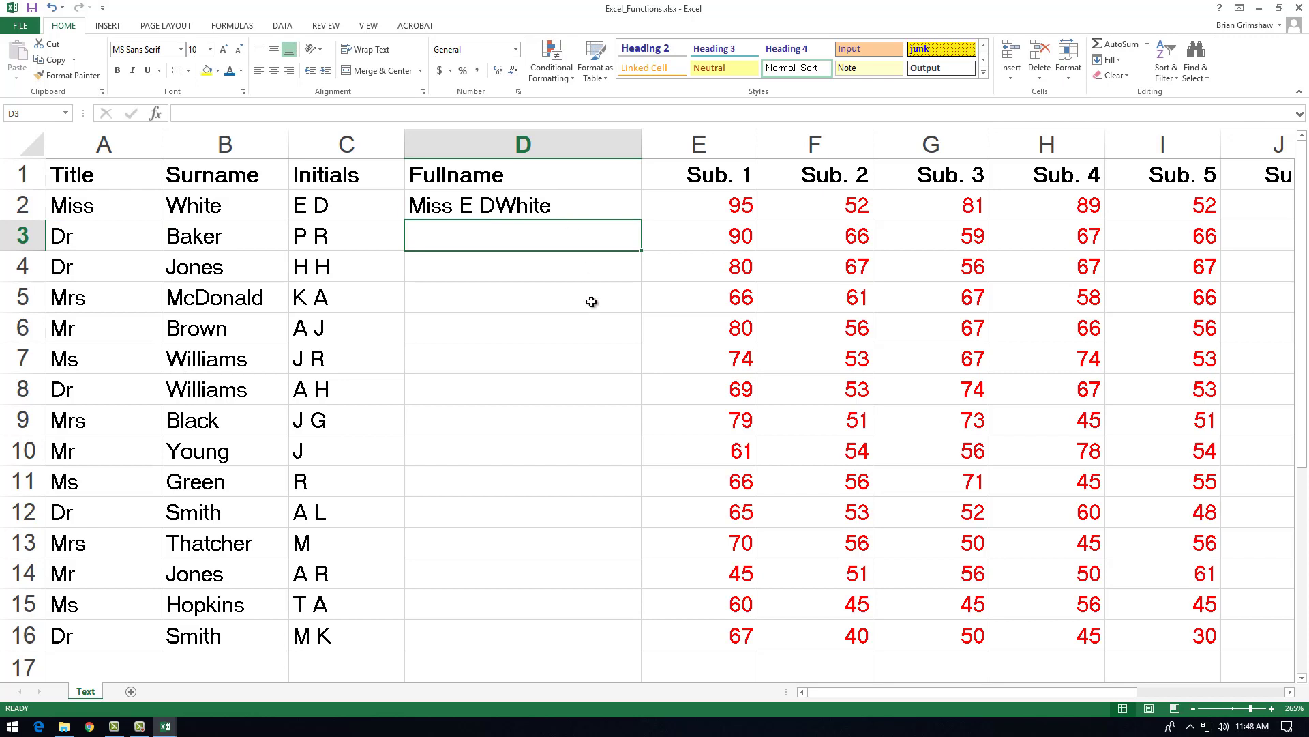
Step: Try a much wider gap between title and initials by adding many spaces inside the quotation marks in D2
double_click(520, 205)
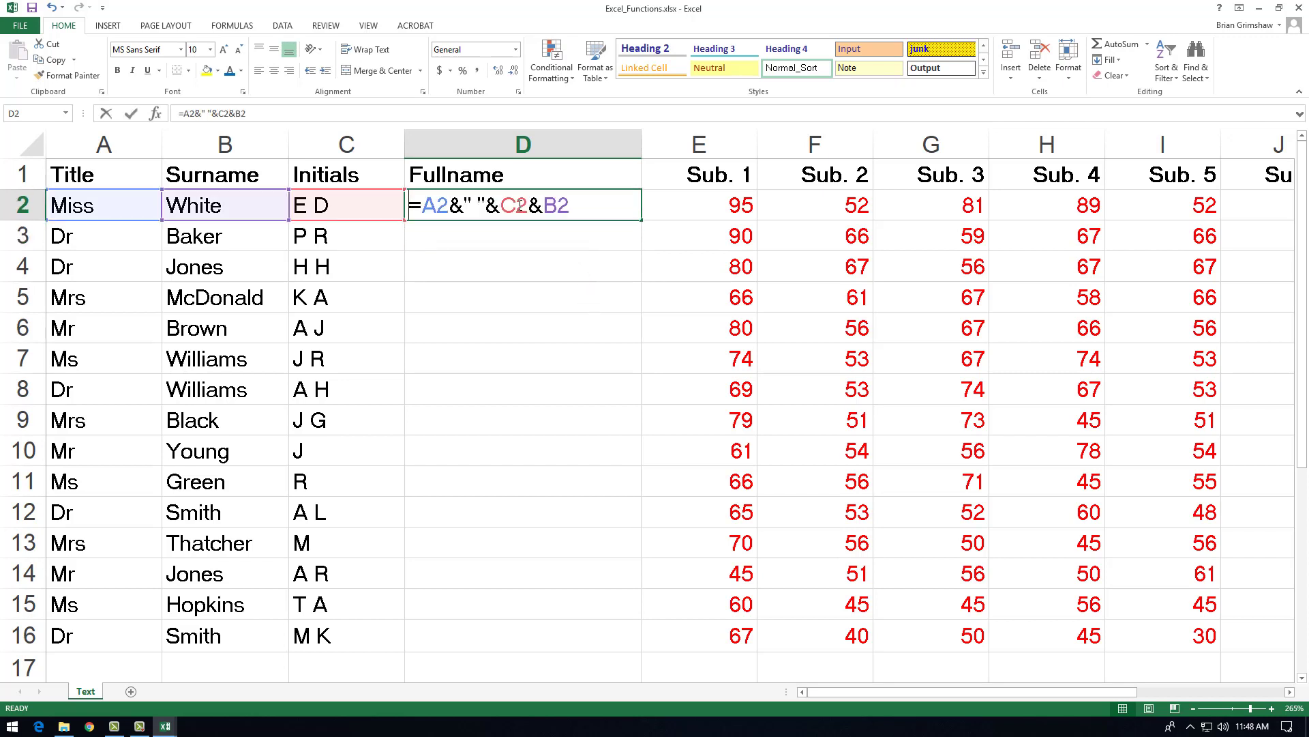
click(478, 205)
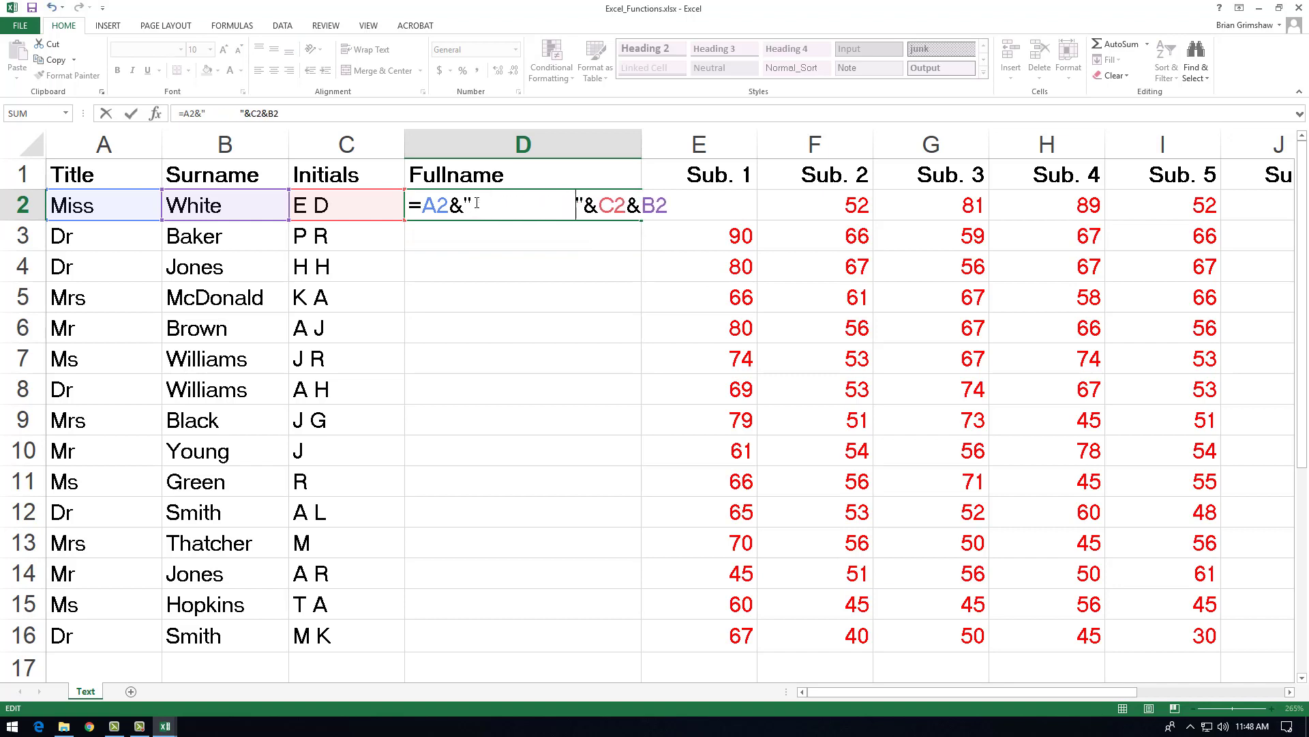
key(Return)
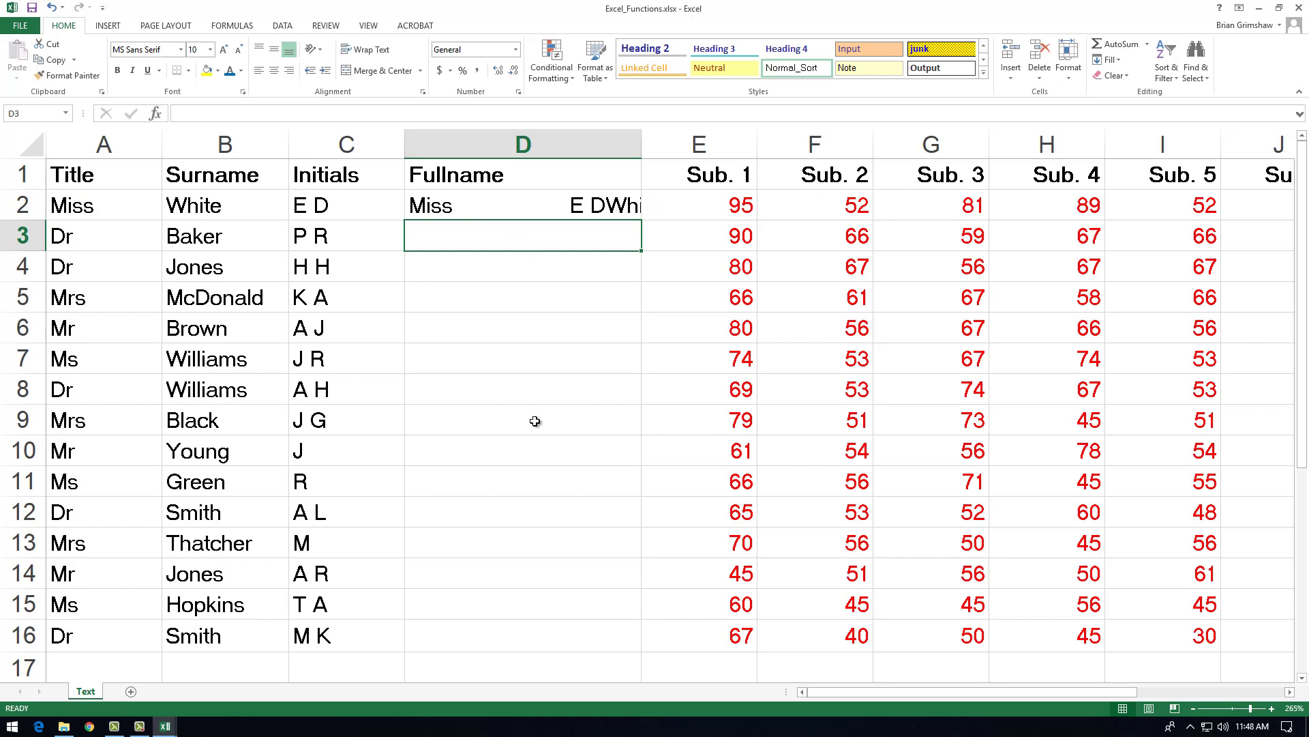
Step: Reduce the gap inside the quotation marks in D2 to a single space, making the formula =A2&" "&C2&B2
double_click(538, 206)
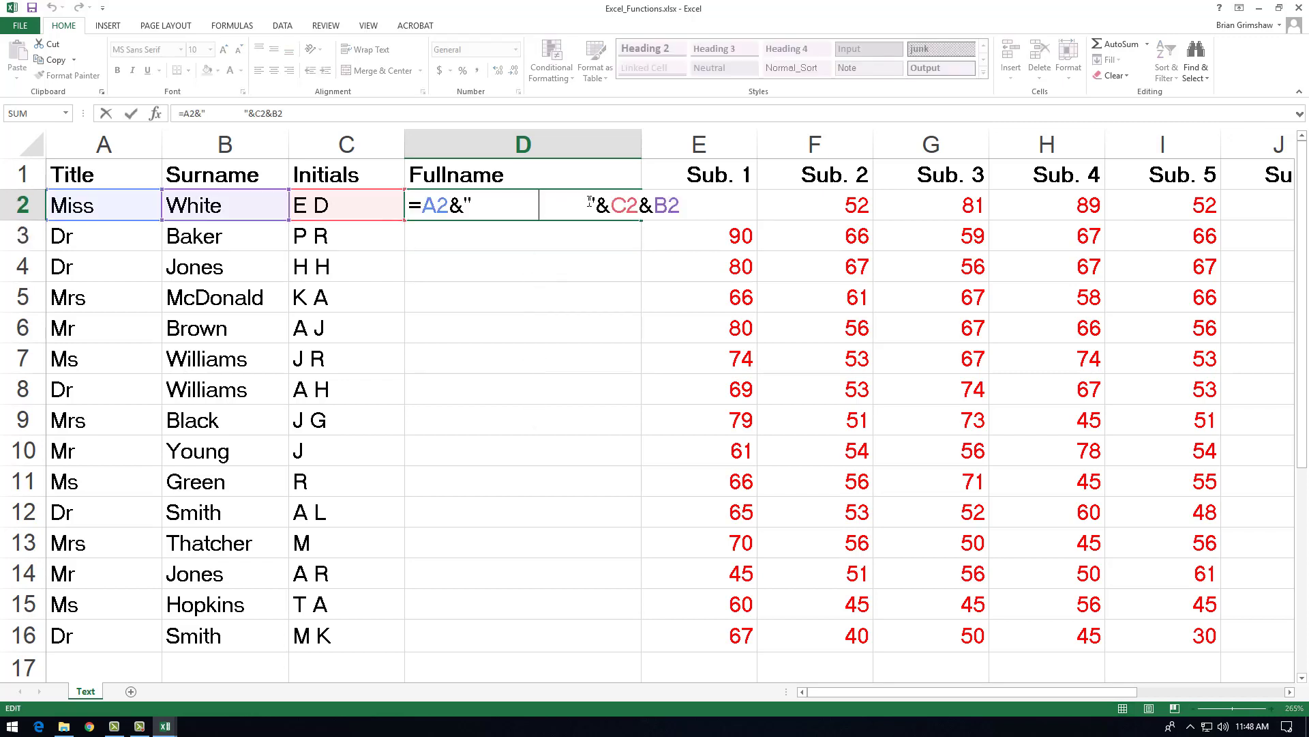
click(585, 204)
key(BackSpace)
key(BackSpace)
key(BackSpace)
key(BackSpace)
key(BackSpace)
key(BackSpace)
key(BackSpace)
key(BackSpace)
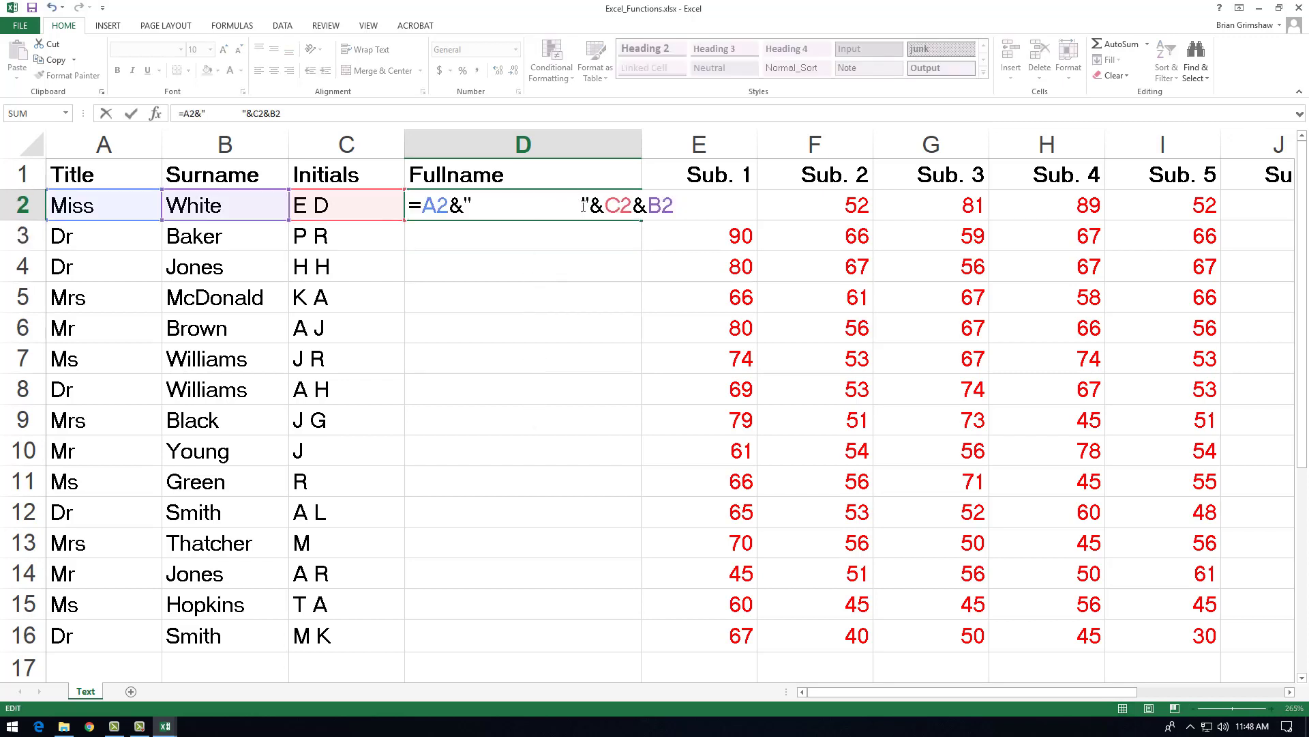
key(BackSpace)
key(BackSpace)
key(BackSpace)
key(BackSpace)
key(BackSpace)
key(BackSpace)
key(BackSpace)
key(BackSpace)
key(BackSpace)
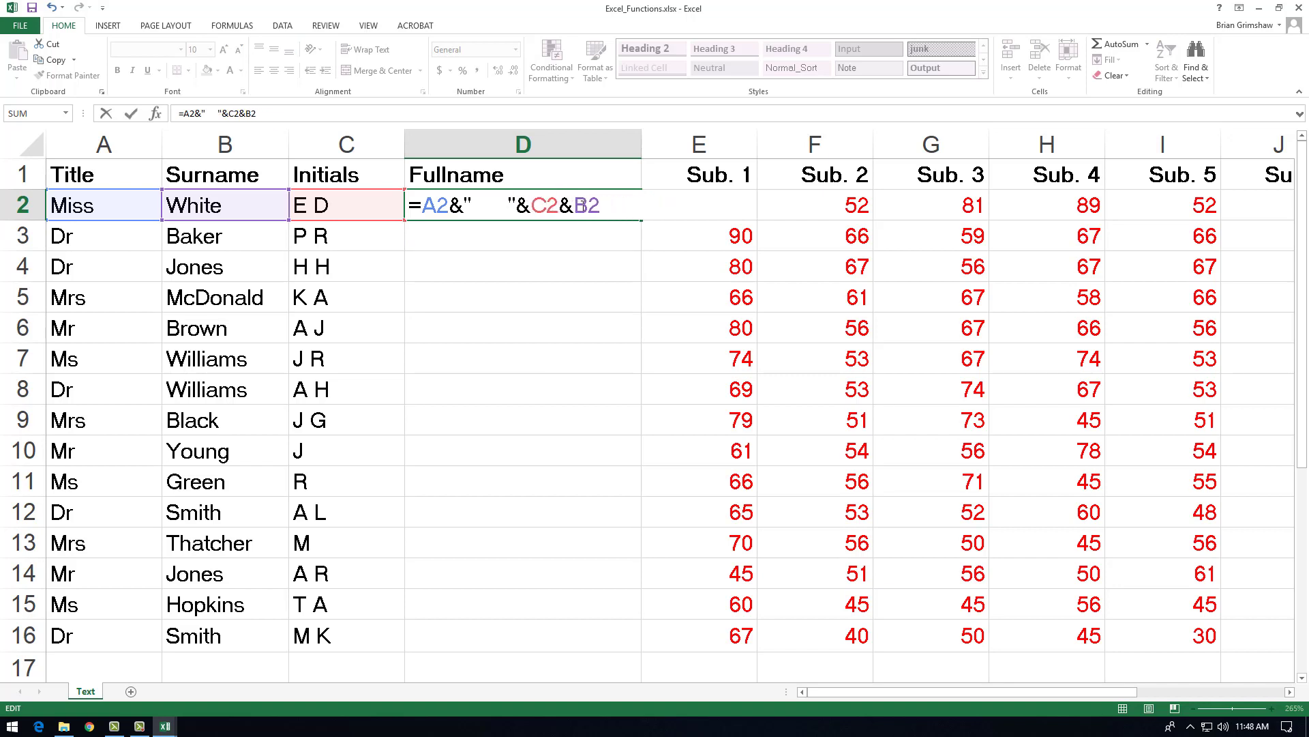
key(BackSpace)
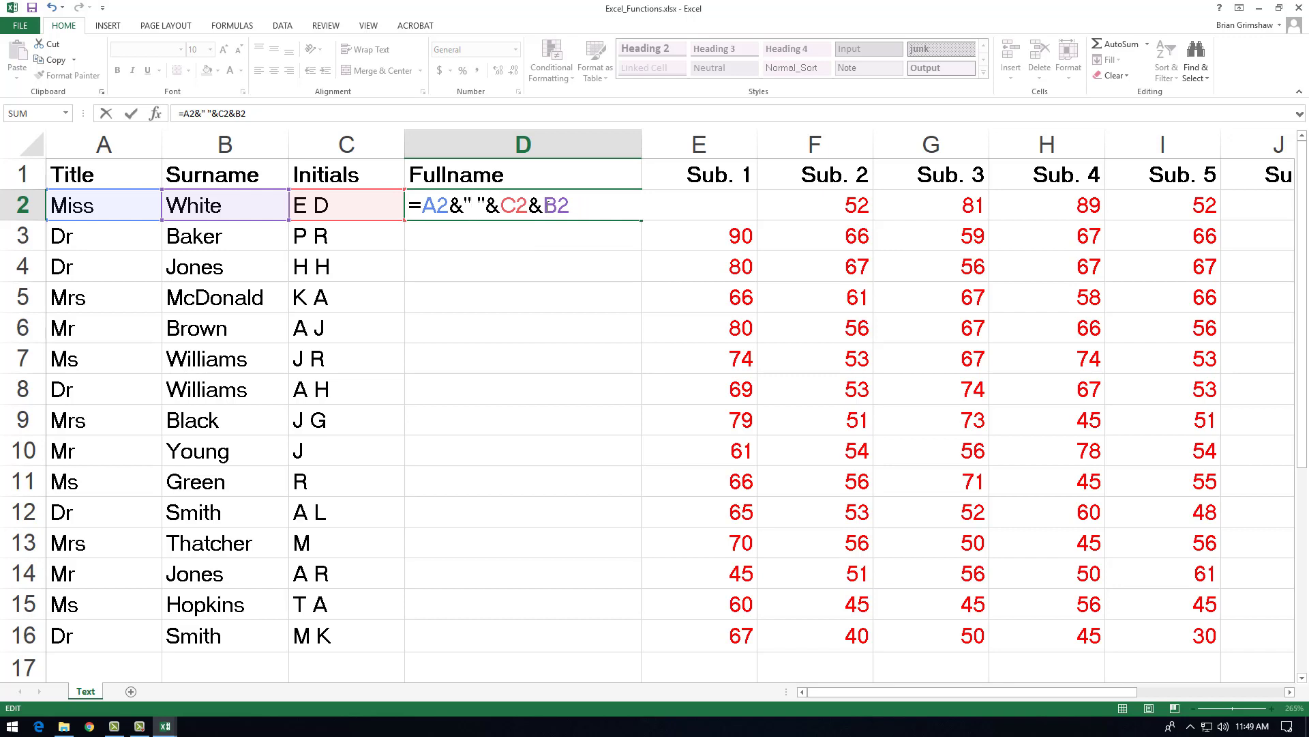
Step: Join a quoted space between the initials and surname in D2, making the formula =A2&" "&C2&" "&B2
key(Right)
key(Right)
key(Right)
key(Right)
key(Right)
key(Right)
text(" ")
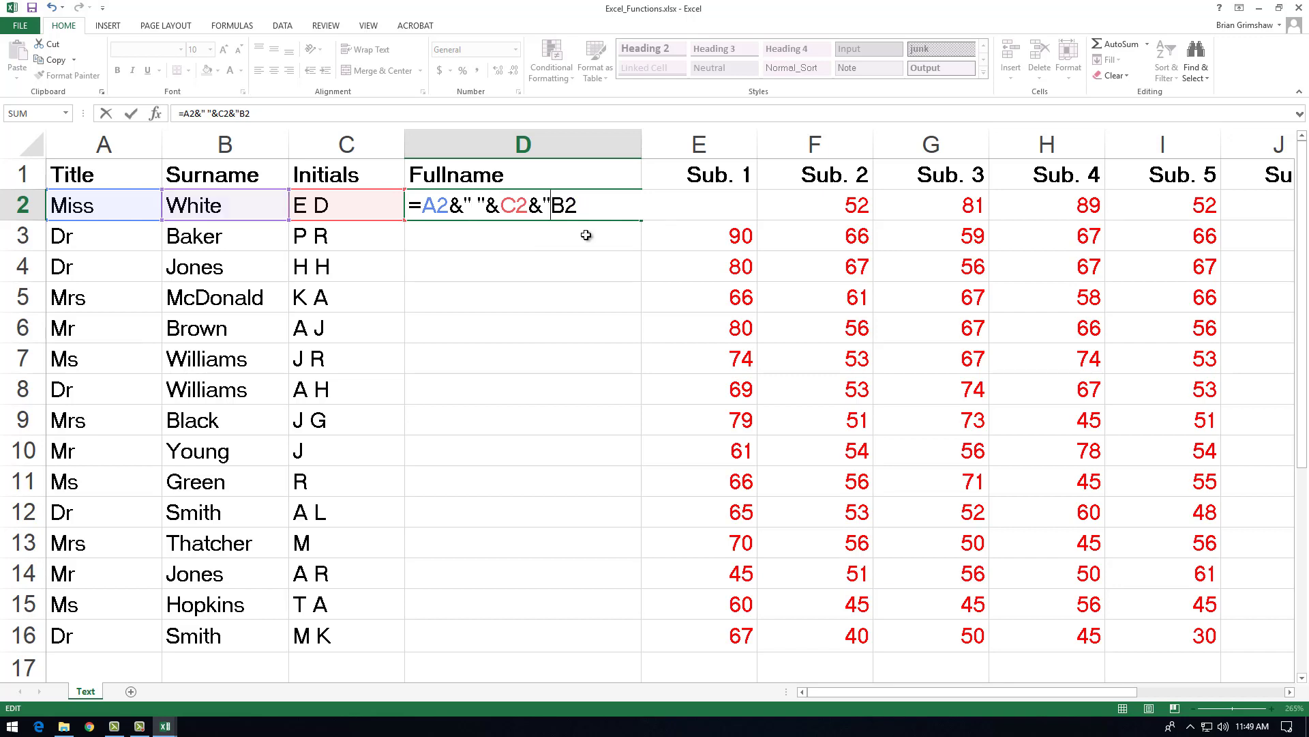
text(&)
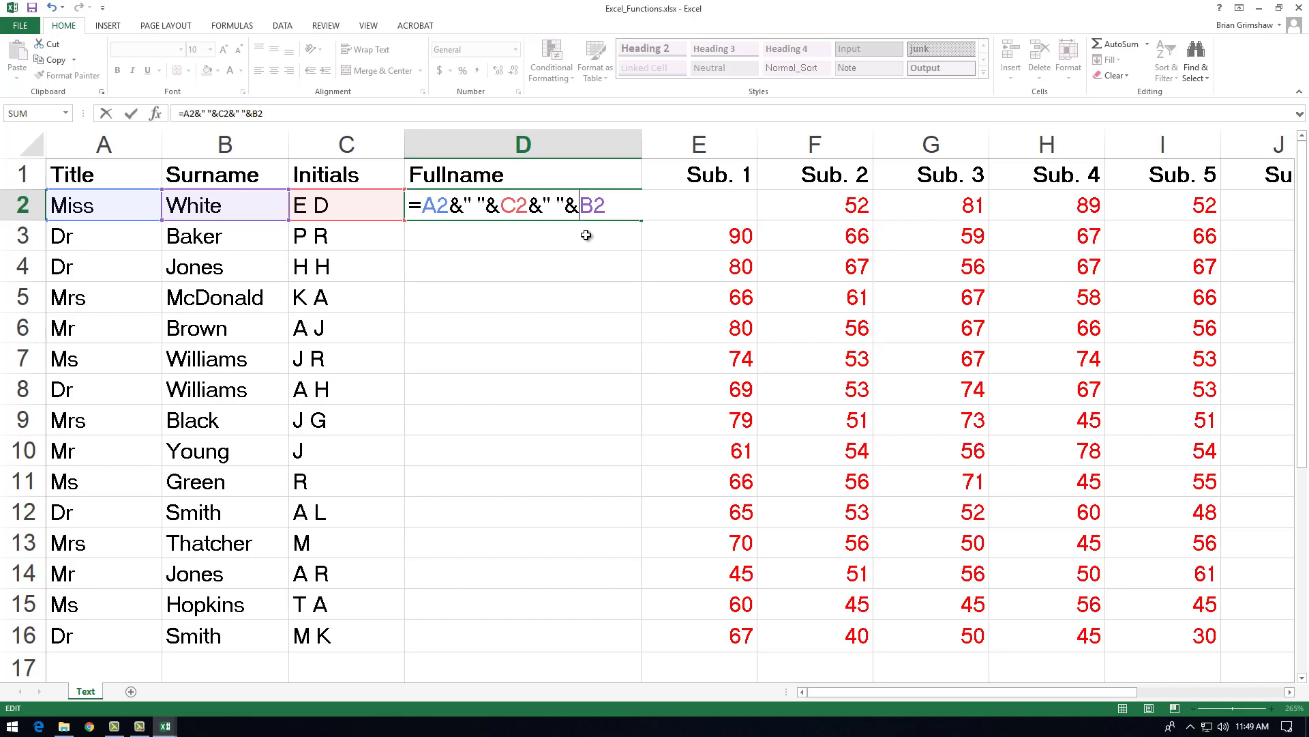
key(Return)
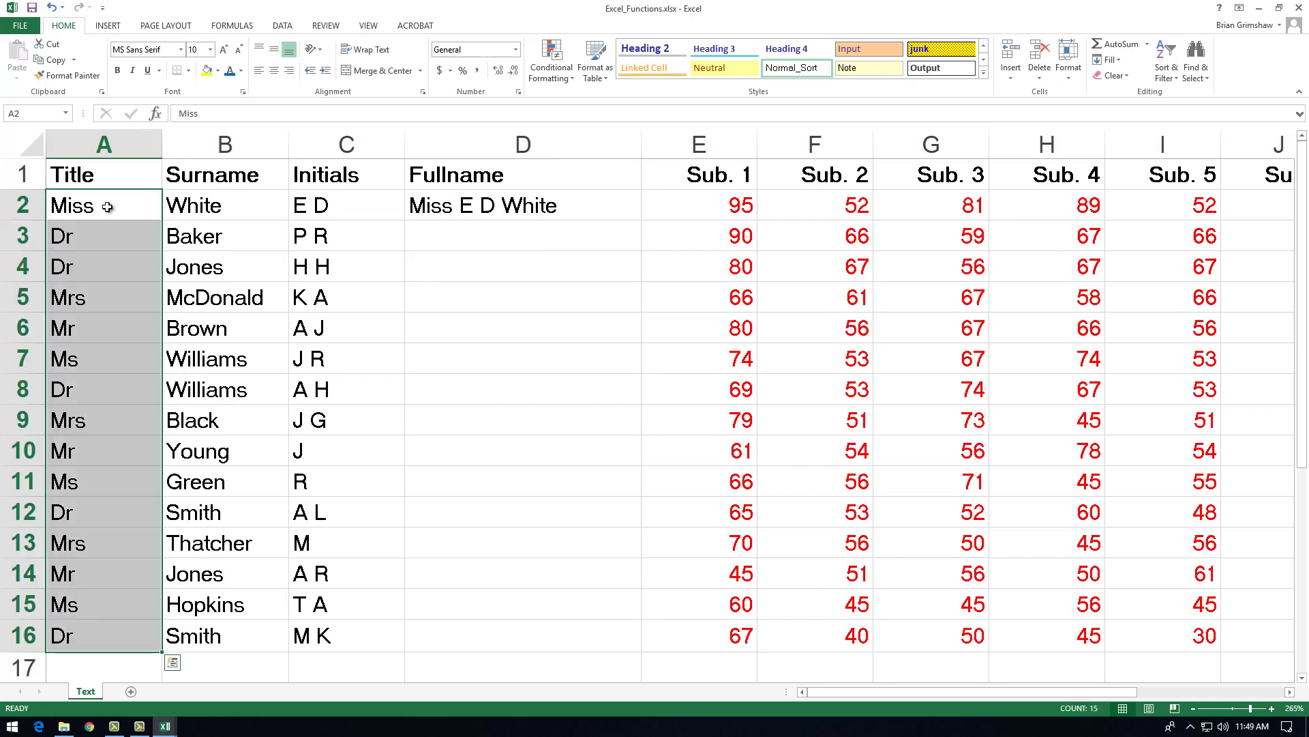
Step: Add a period before the first quoted space in D2, making the formula =A2&". "&C2&" "&B2
drag(108, 208, 99, 629)
drag(99, 630, 98, 629)
double_click(568, 210)
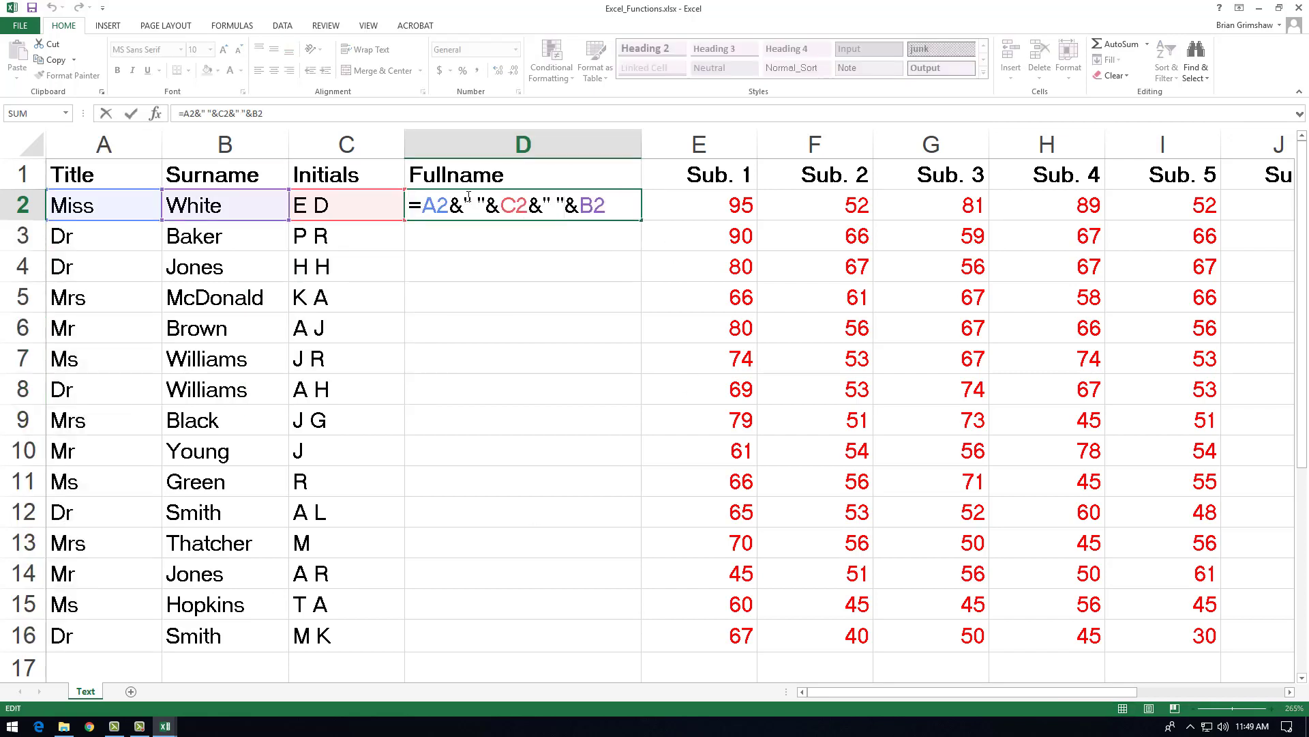
drag(466, 204, 483, 206)
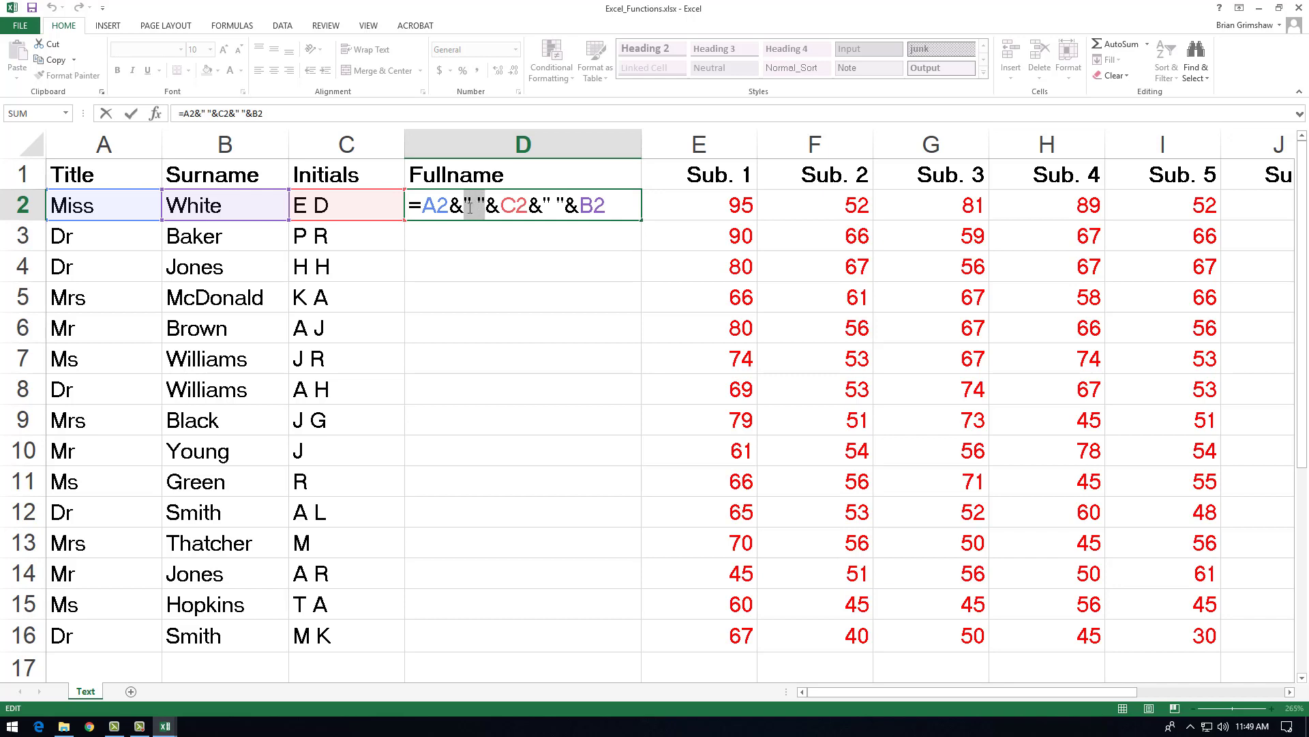
click(471, 207)
text(.)
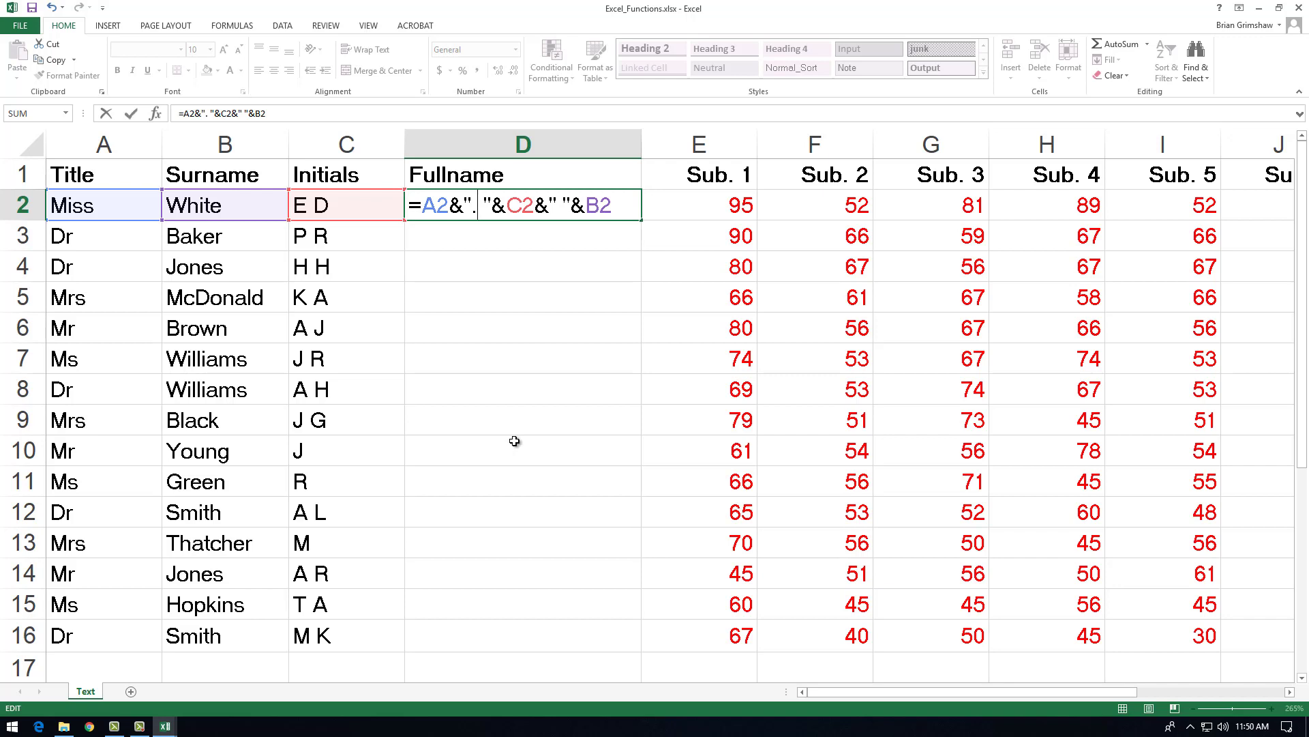
key(Return)
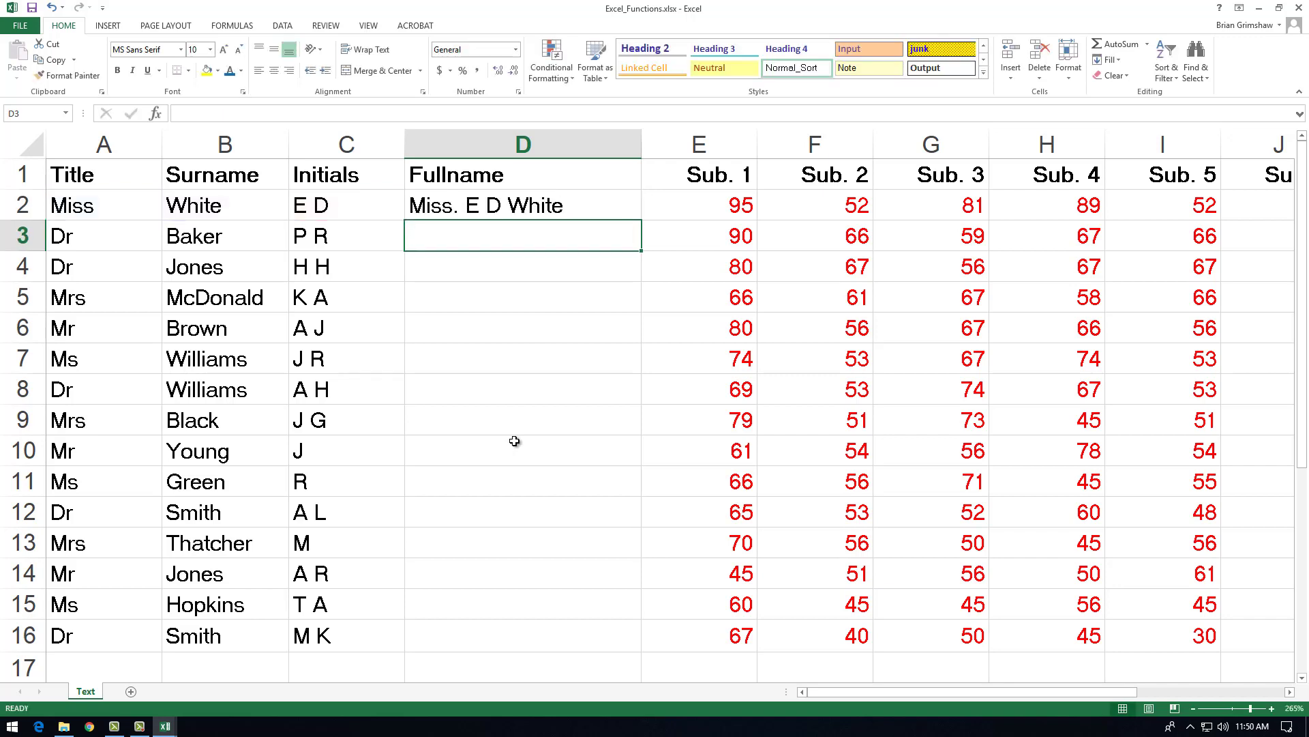
Step: Fill the Fullname formula from D2 down through D16
click(597, 200)
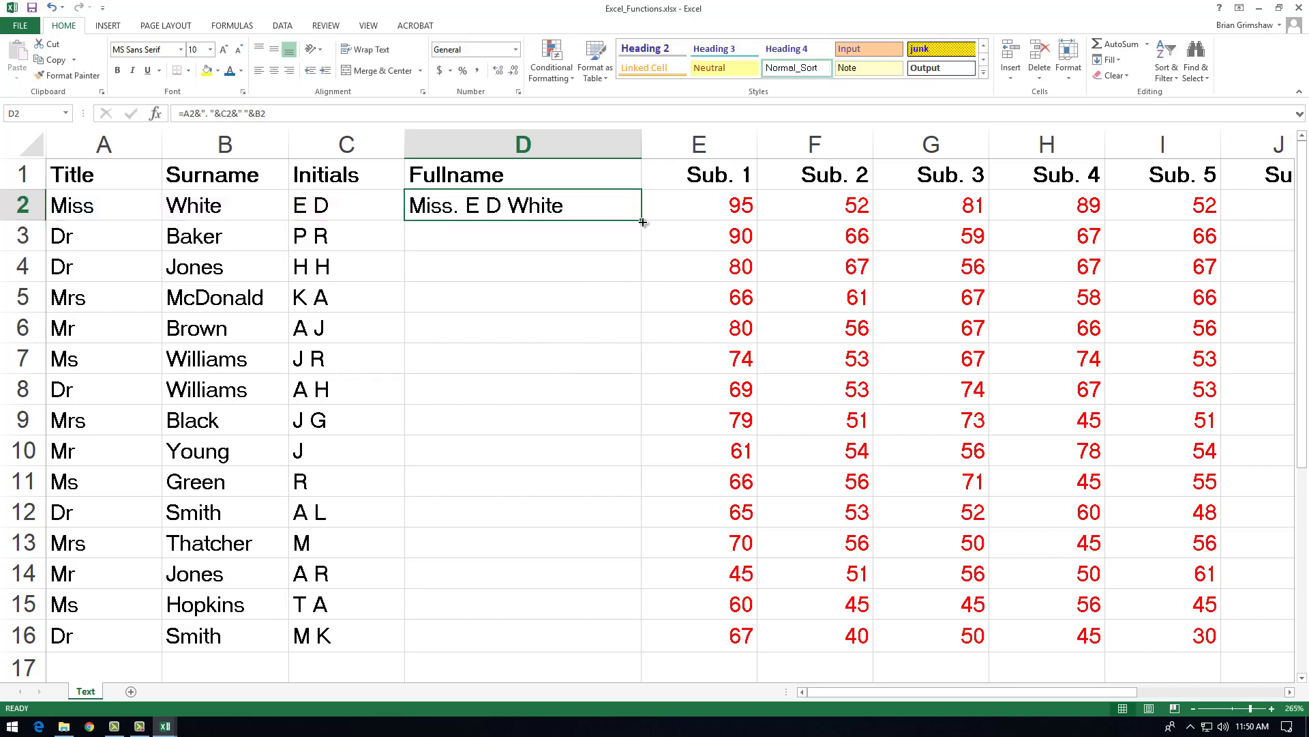
drag(638, 217, 655, 554)
scroll(789, 455, up, 1)
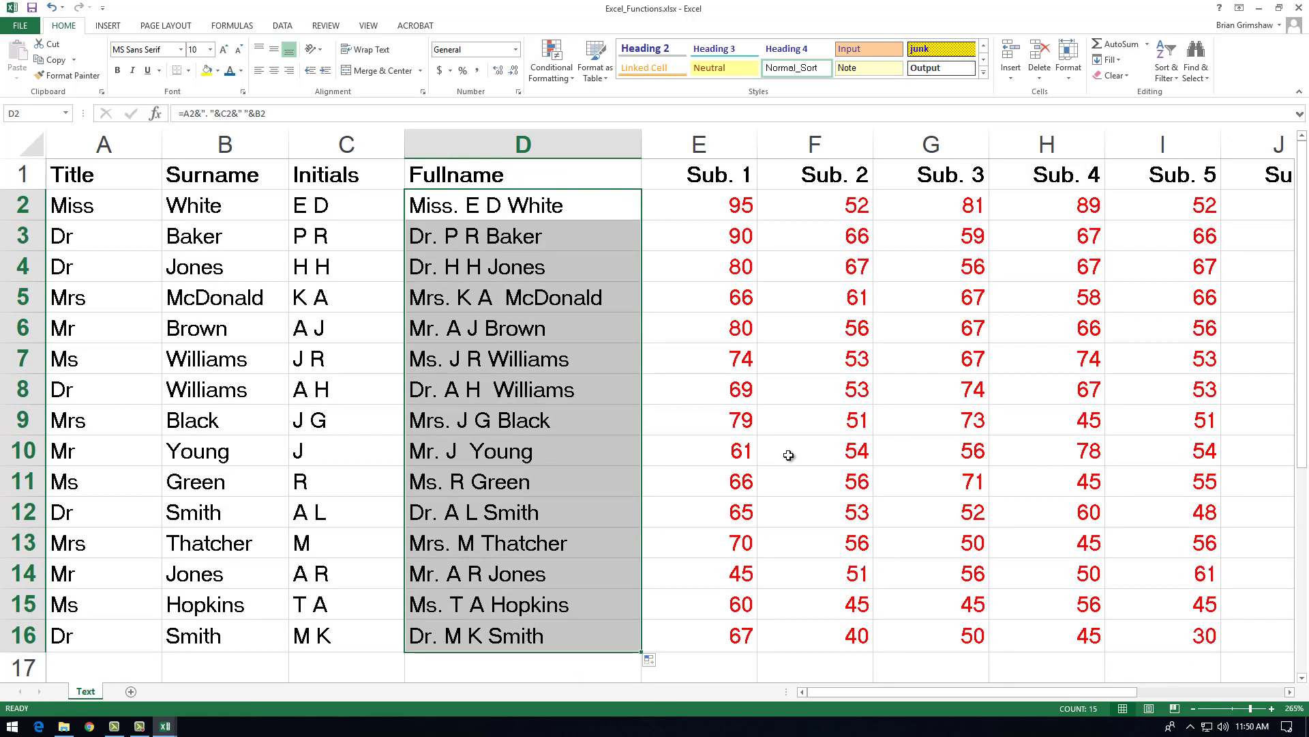
Step: Examine the Fullname formula in D2 and the cells it references at an enlarged view
key(F2)
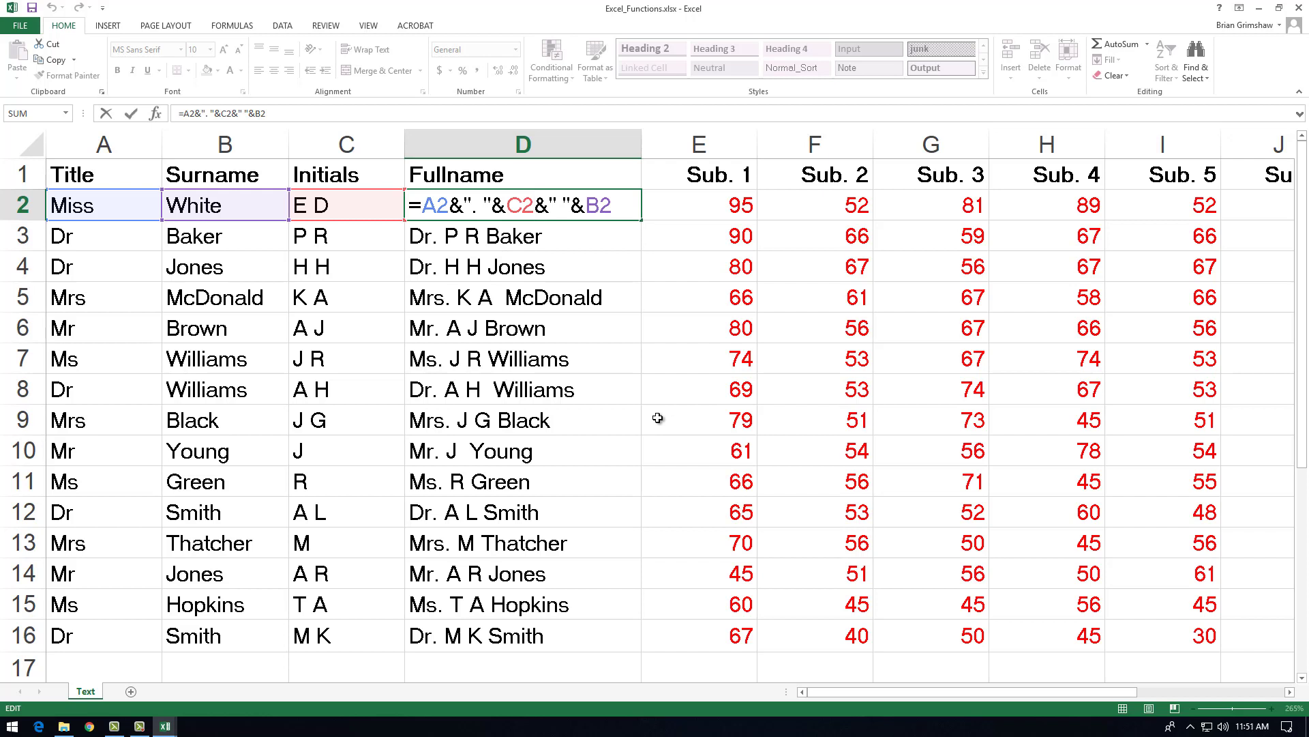
key(ctrl+Return)
click(68, 175)
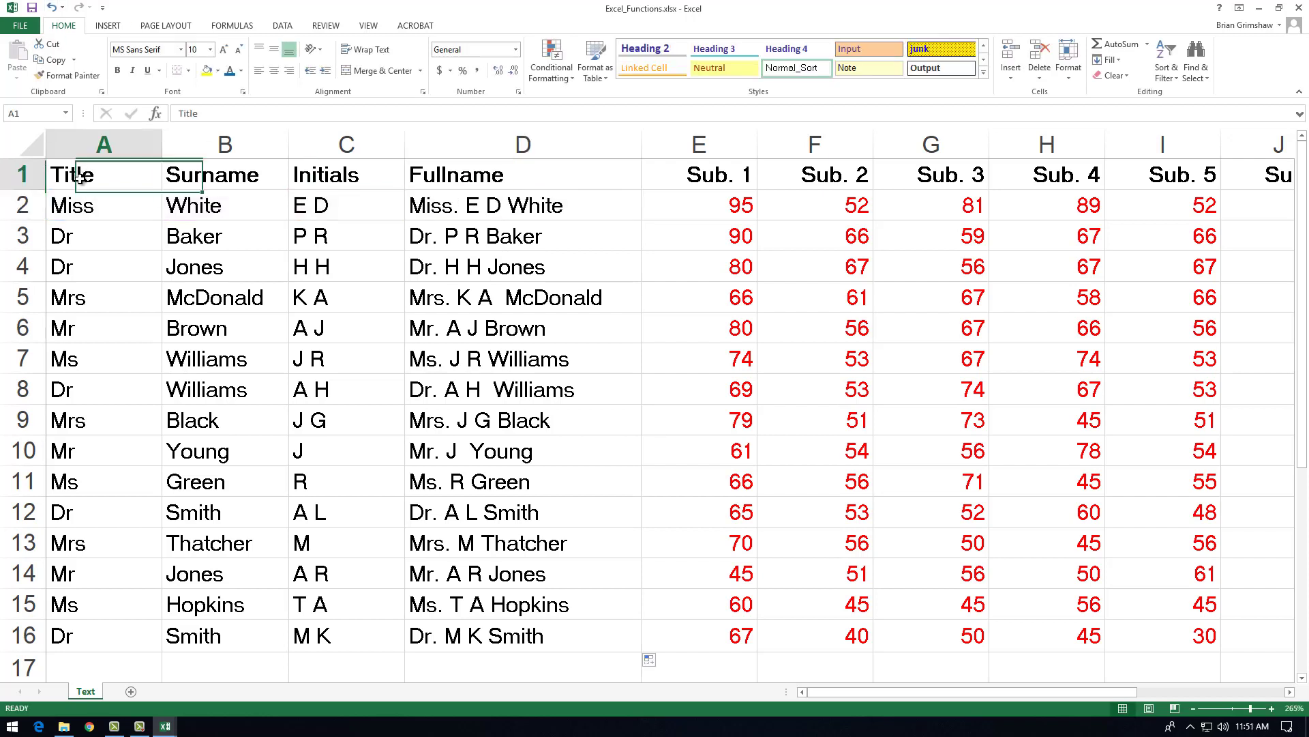
scroll(49, 250, up, 1)
scroll(50, 249, up, 8)
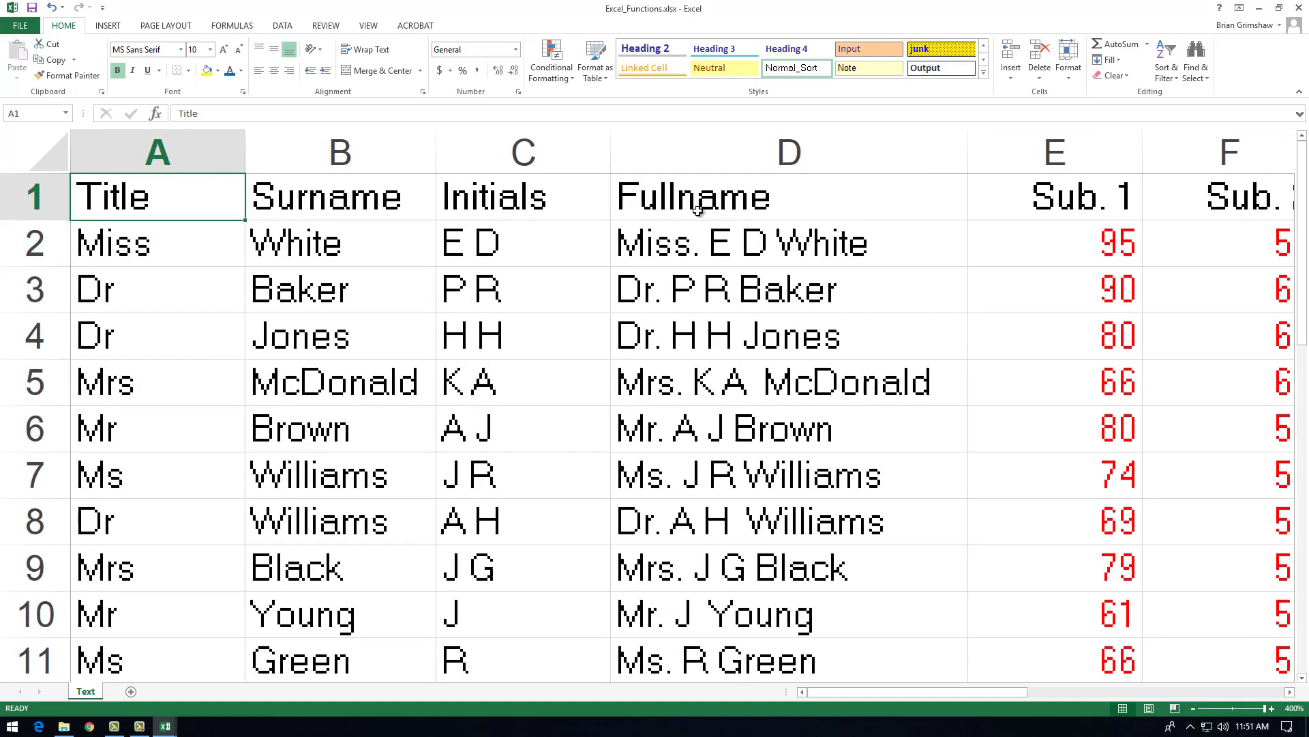
click(830, 240)
double_click(839, 242)
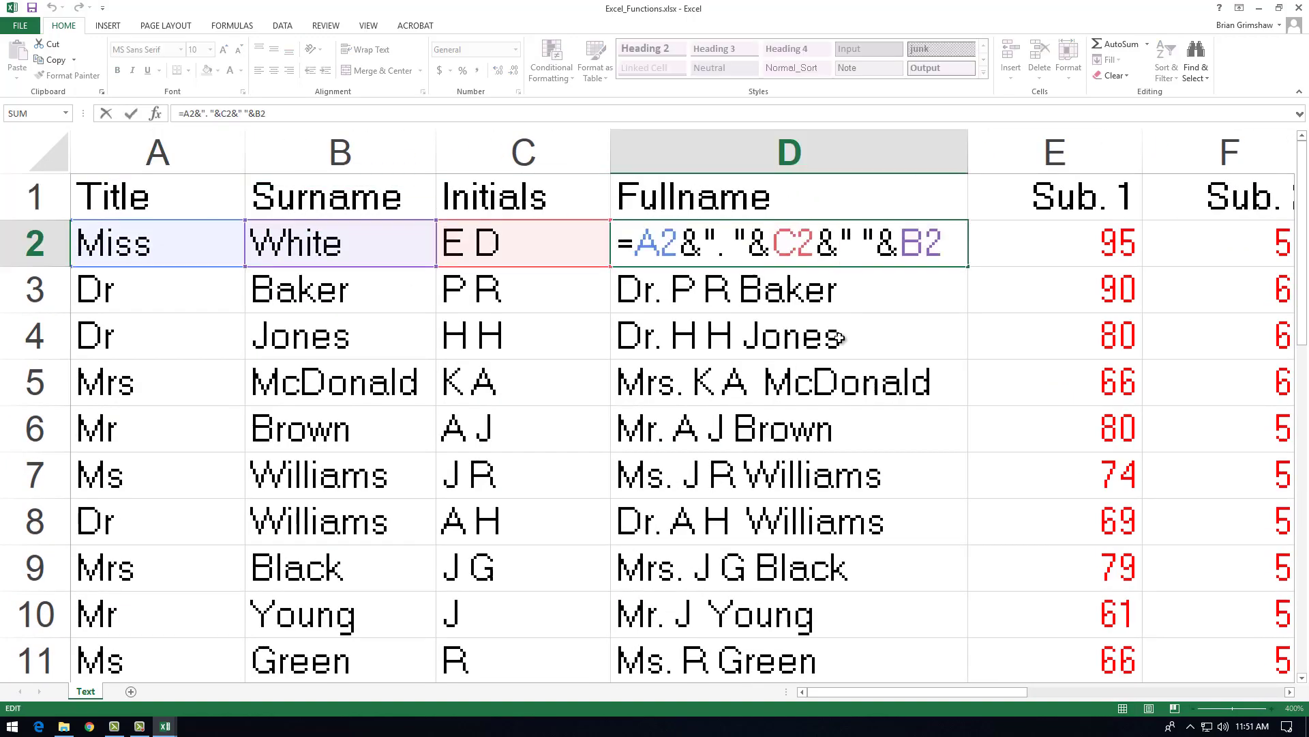